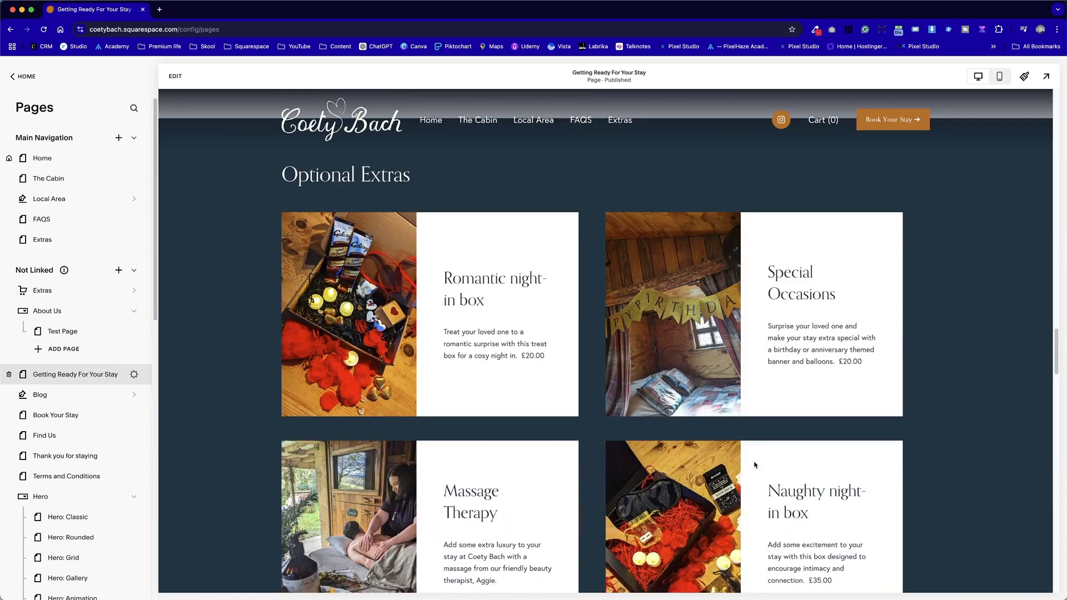
Compare the two Optional Extras sections on the page, one with side-by-side cards and one with stacked cards
scroll(755, 466, down, 1)
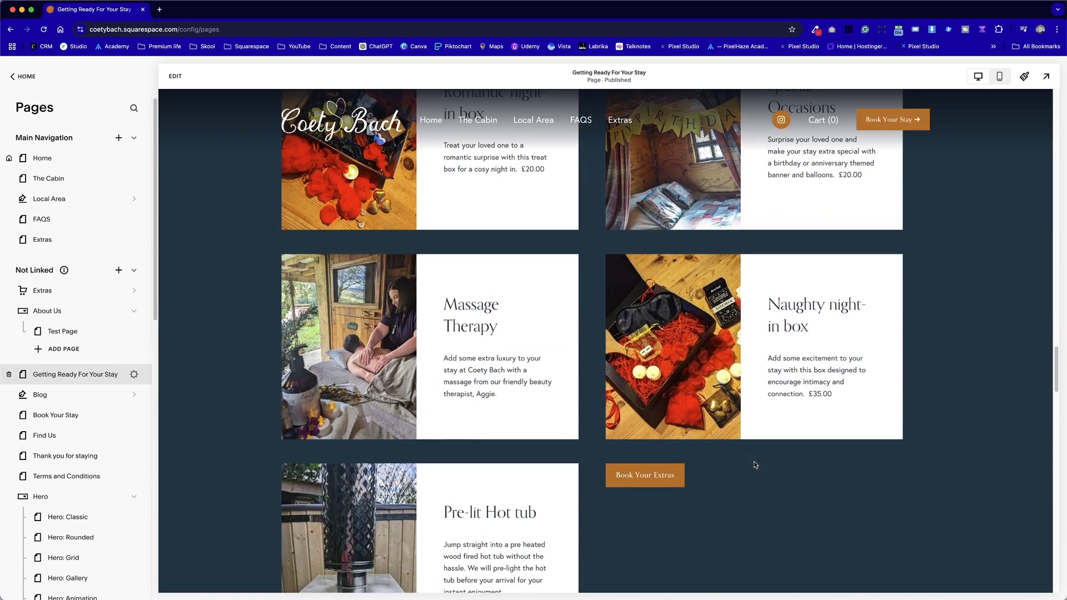
scroll(755, 465, down, 8)
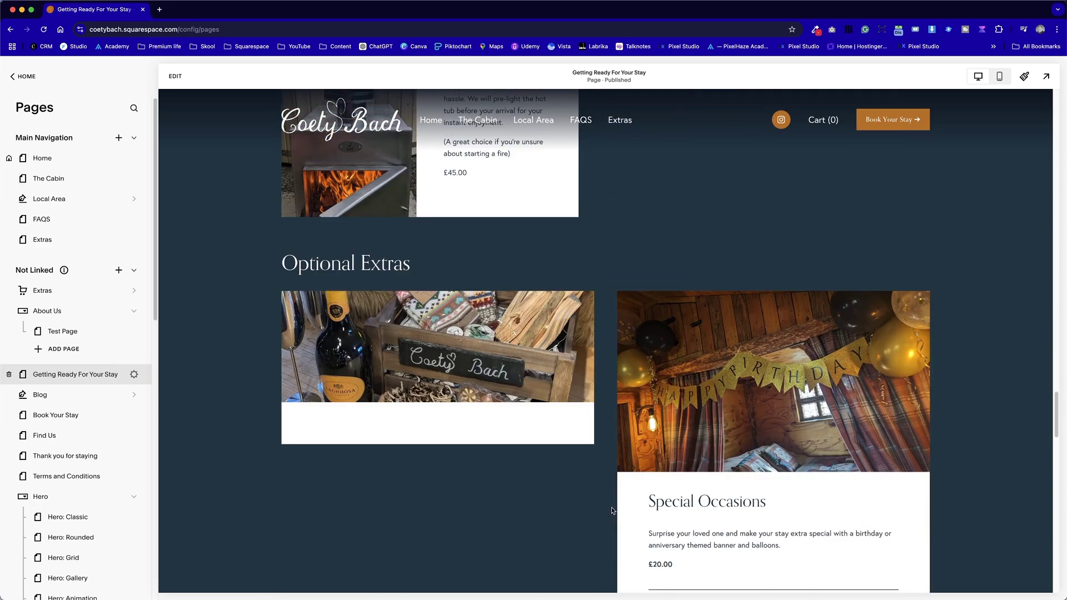
scroll(733, 442, up, 10)
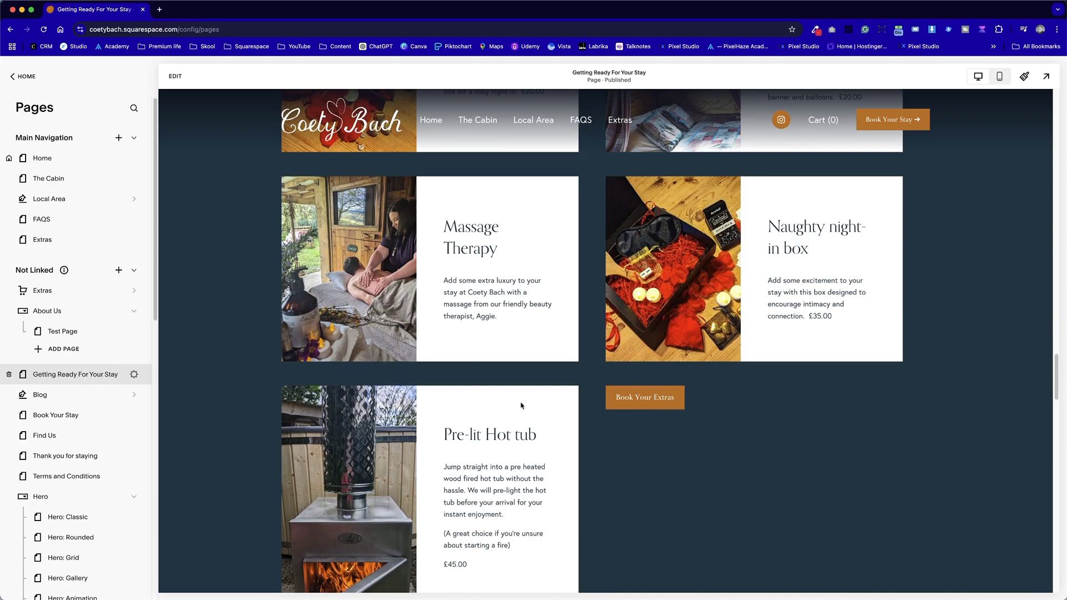
scroll(728, 447, up, 10)
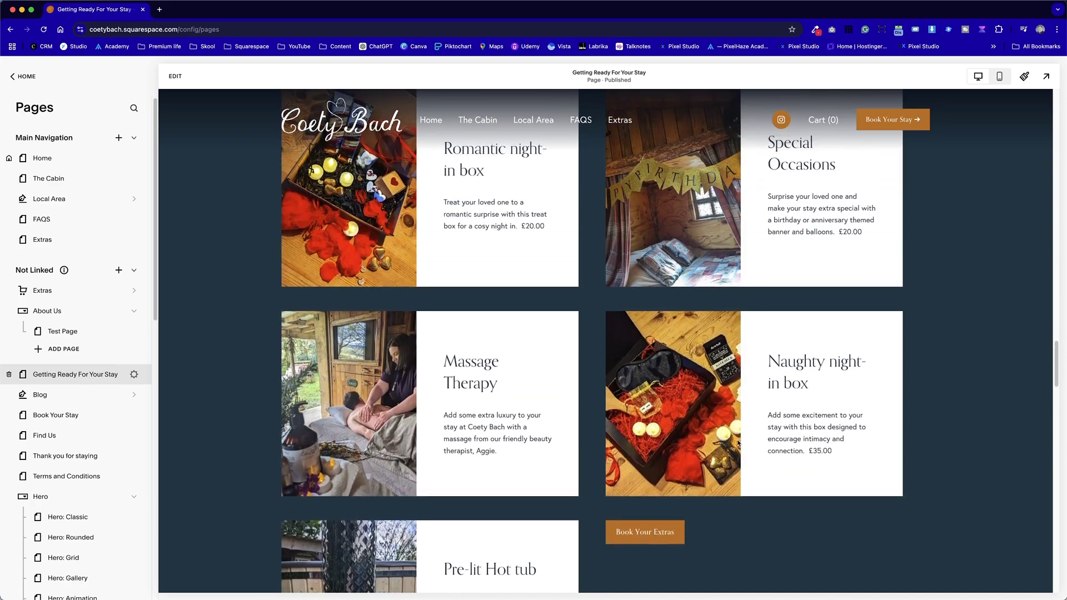
scroll(740, 450, up, 1)
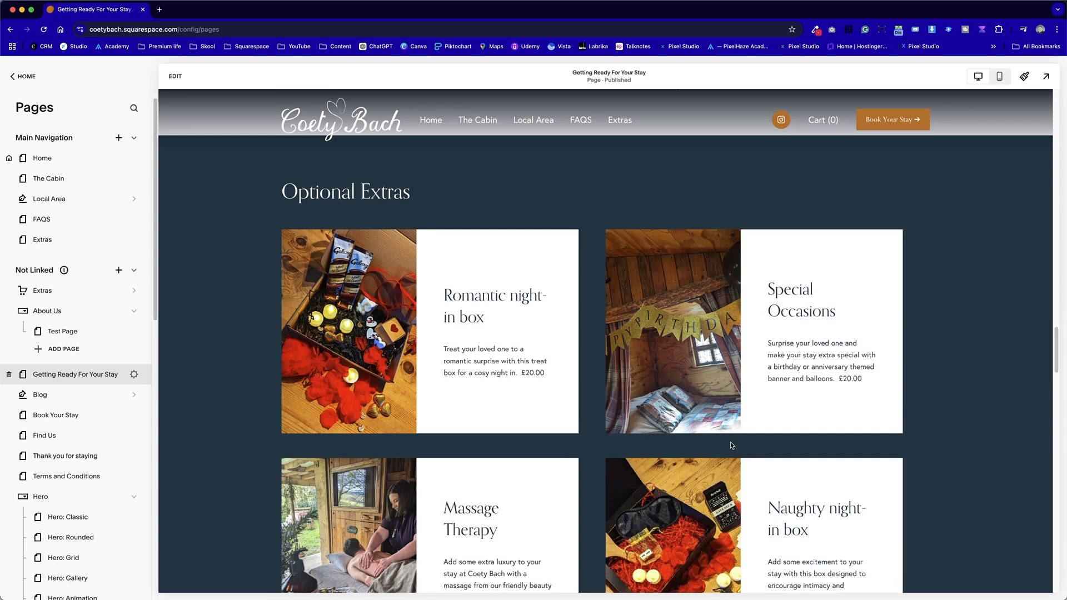
scroll(772, 429, down, 15)
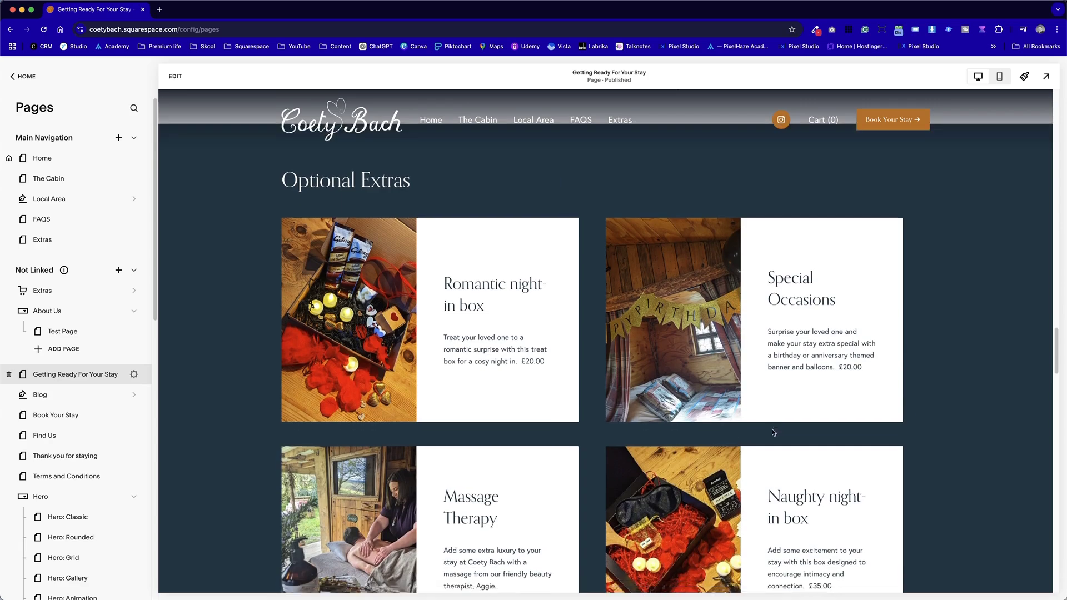
scroll(772, 431, up, 3)
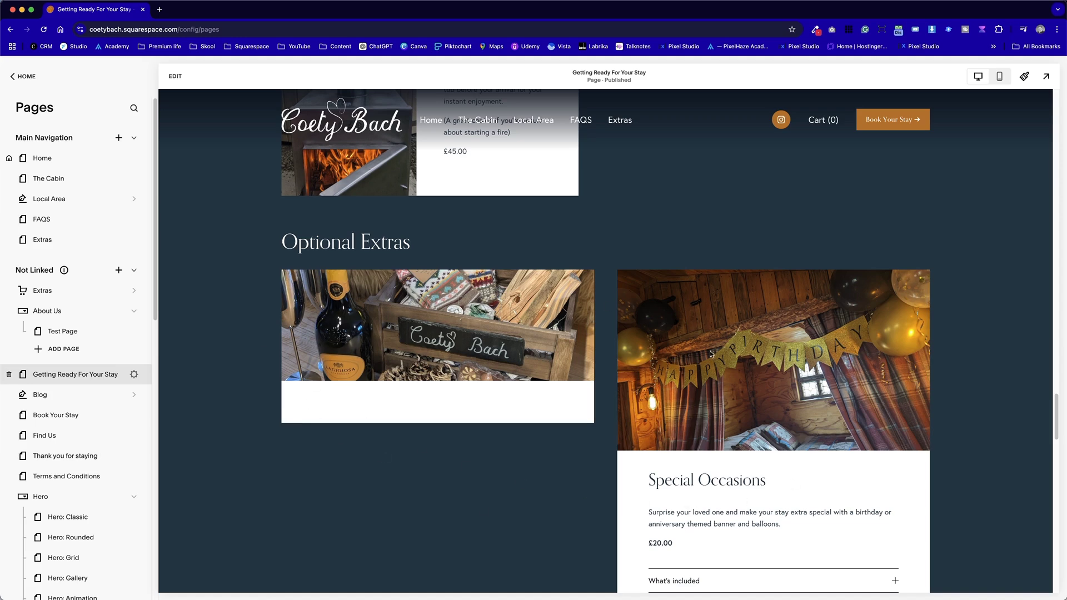
scroll(696, 368, up, 13)
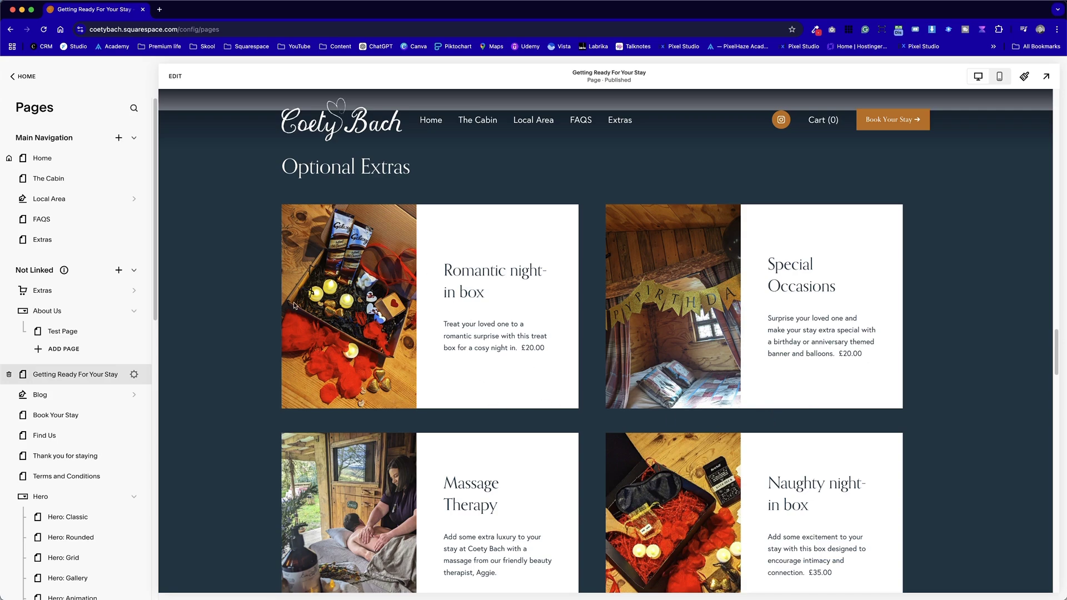
scroll(627, 413, down, 12)
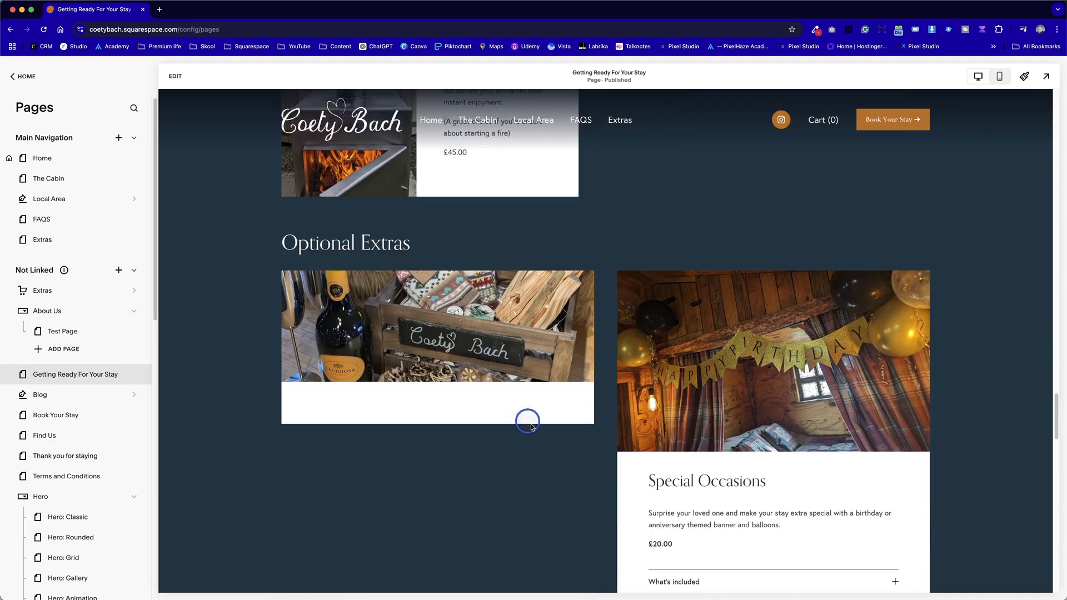
scroll(841, 540, down, 2)
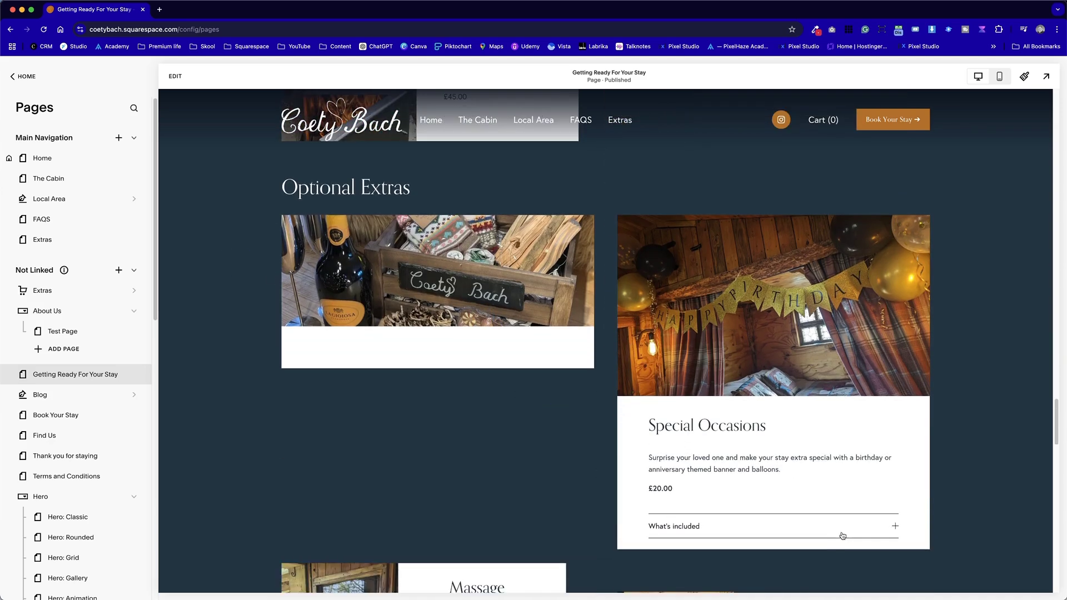
Expand and collapse the "What's included" accordion in the Special Occasions card to examine how the card behaves
click(842, 529)
scroll(842, 532, down, 3)
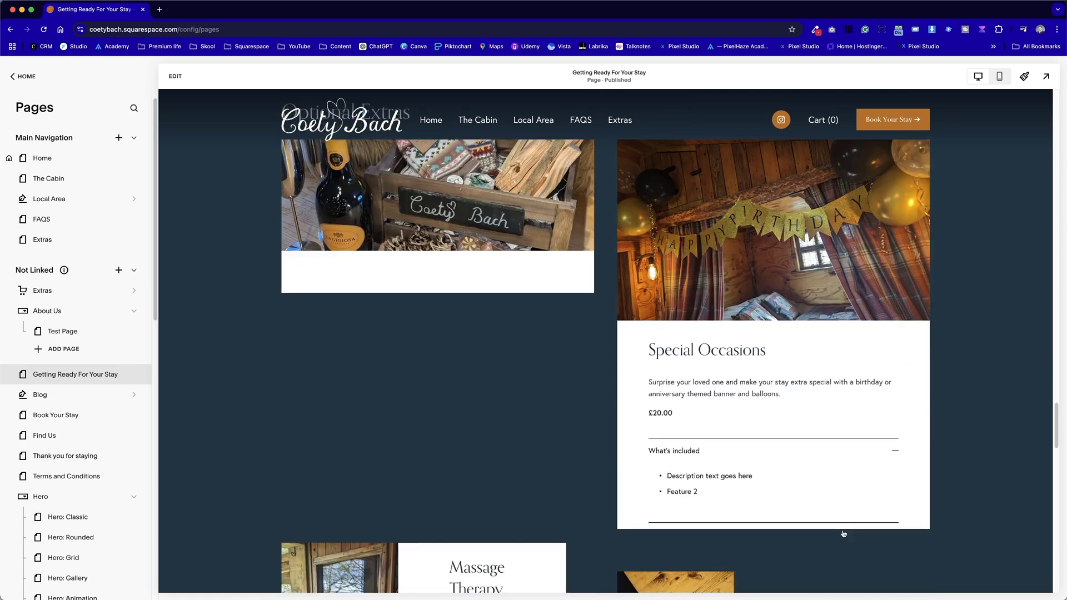
click(696, 453)
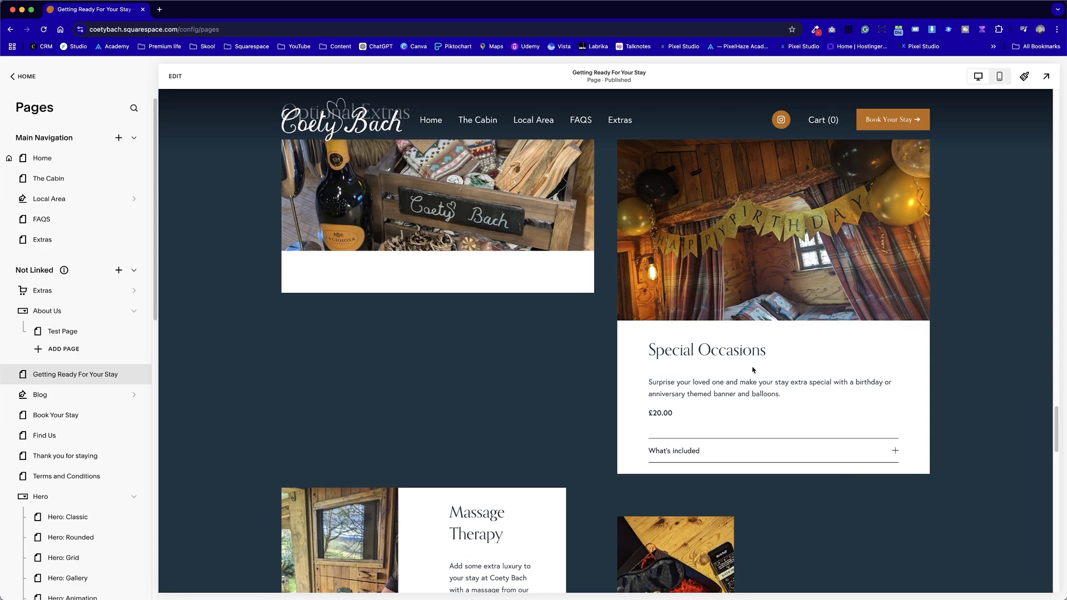
scroll(828, 287, up, 4)
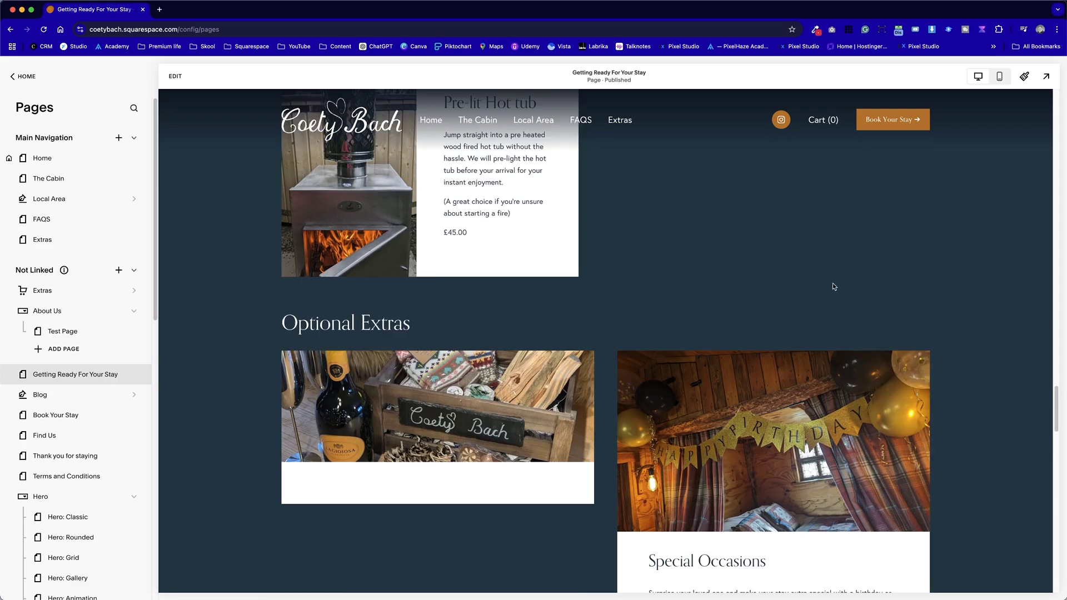
scroll(837, 292, down, 3)
scroll(855, 354, down, 1)
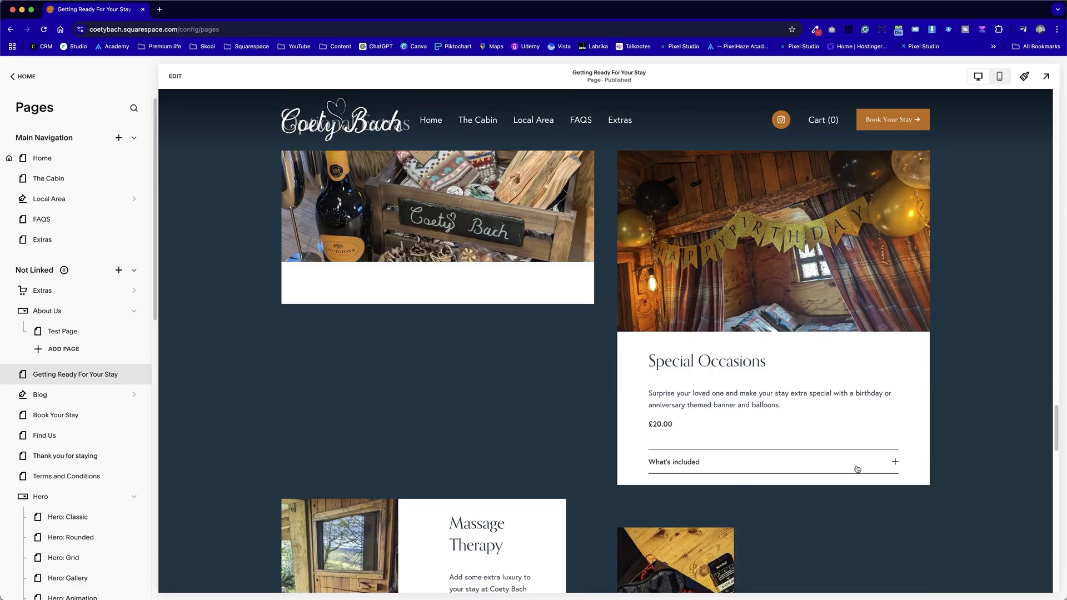
click(861, 459)
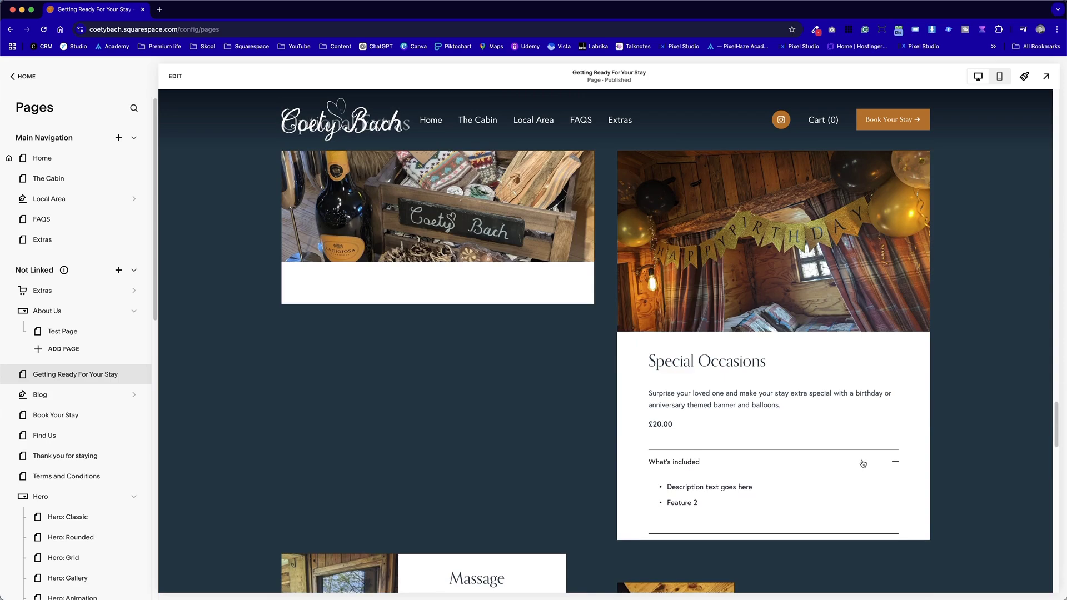
click(862, 463)
Open the lower Optional Extras section for editing and extend the white shape down to the bottom edge of the birthday image
click(414, 244)
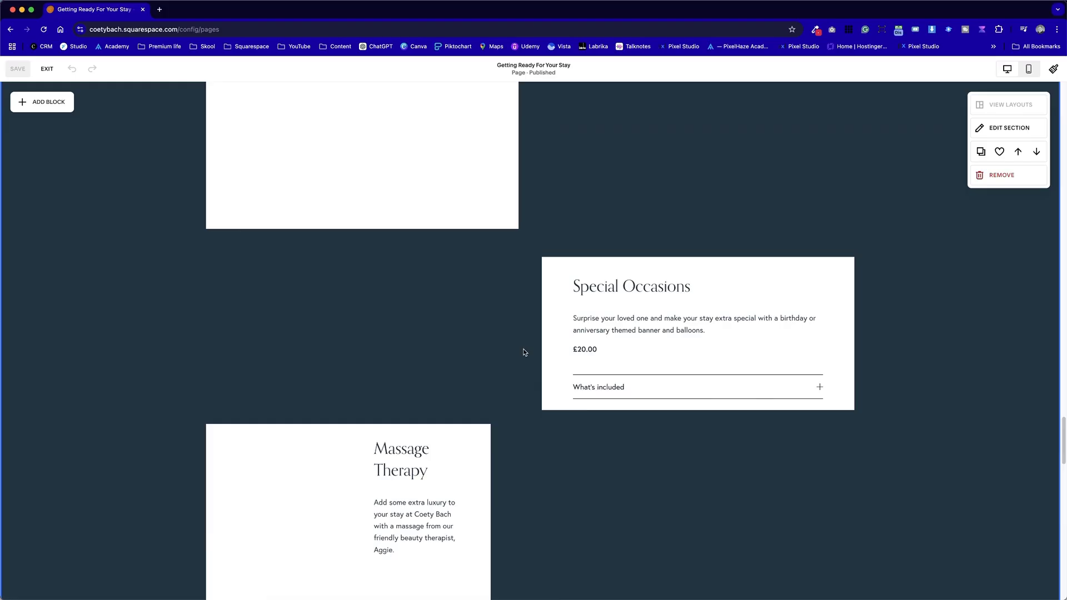
scroll(548, 362, up, 2)
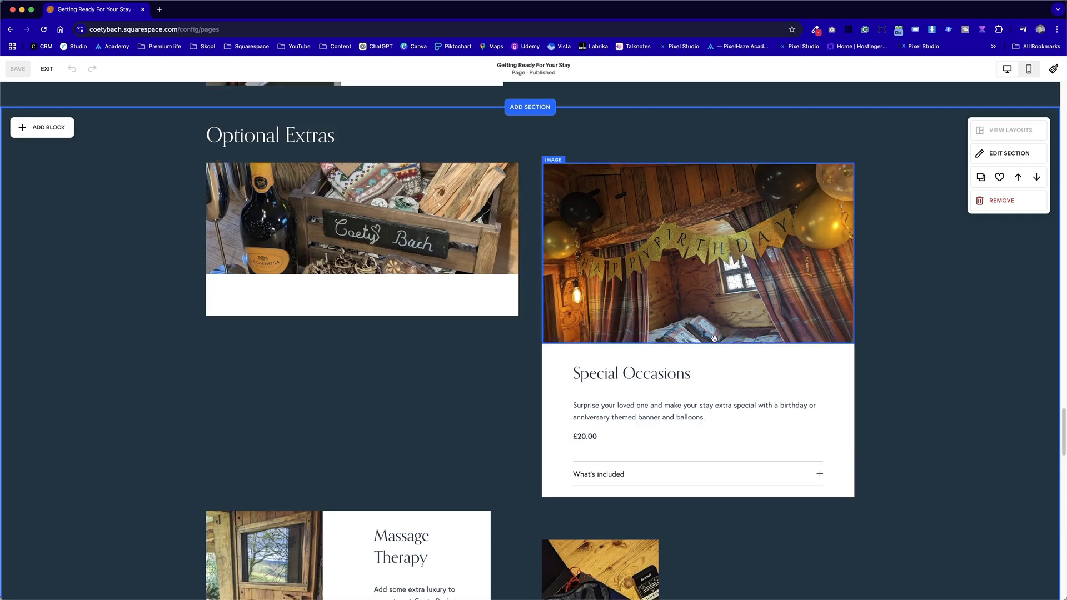
click(427, 300)
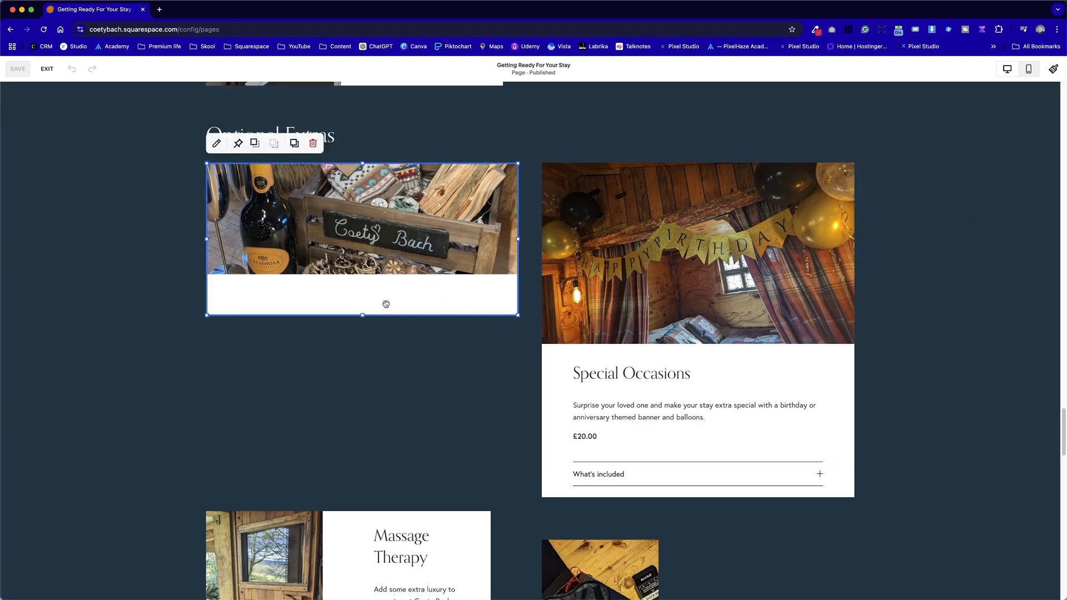
drag(355, 314, 359, 343)
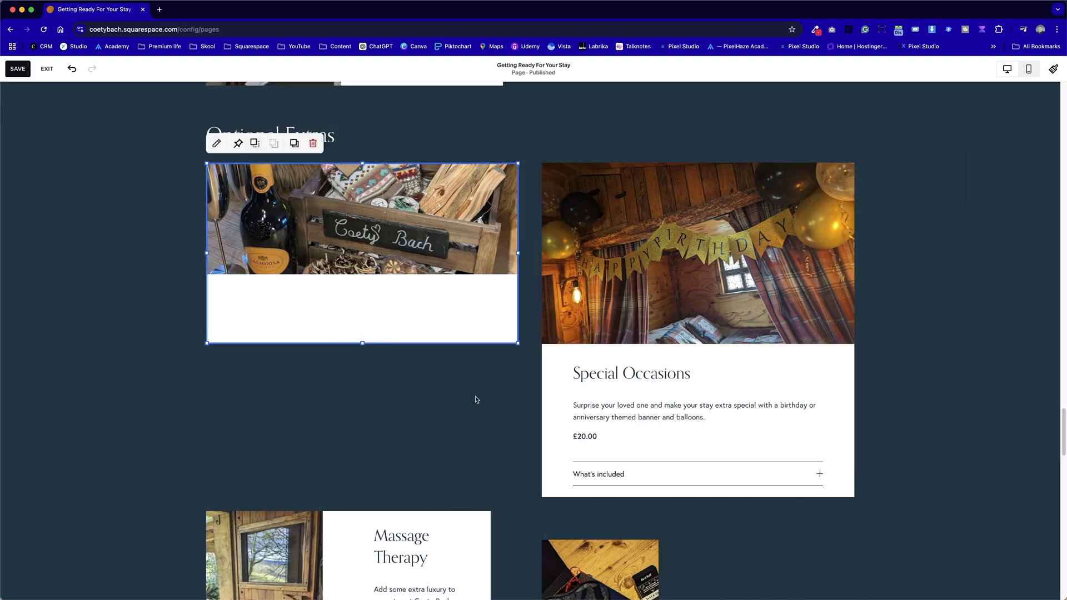
click(380, 303)
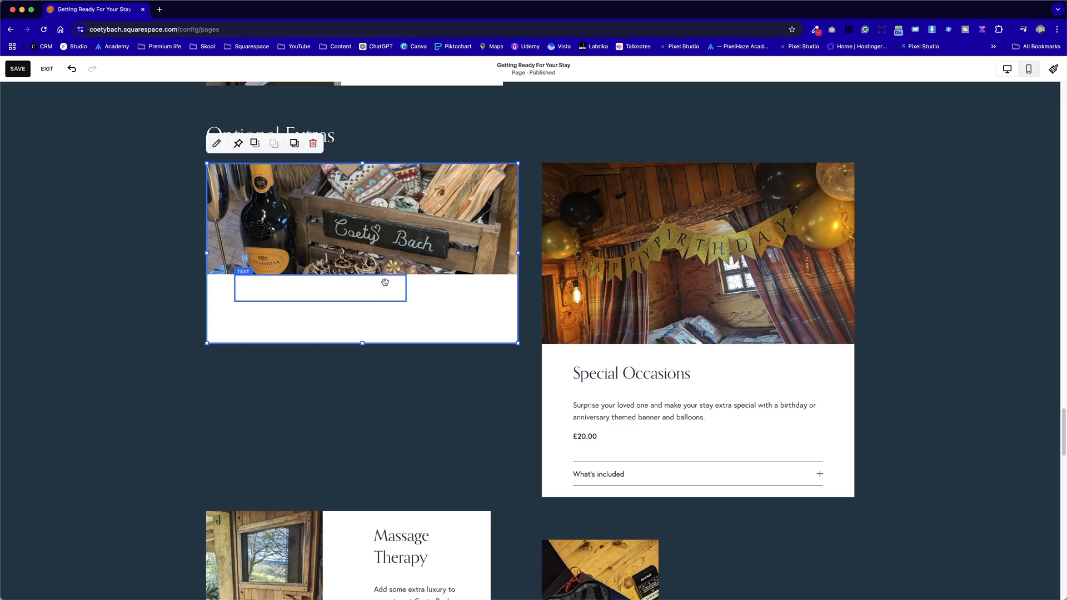
Move the white shape below the Coety Bach image and lengthen it until it overlaps the Massage Therapy card
drag(410, 310, 409, 470)
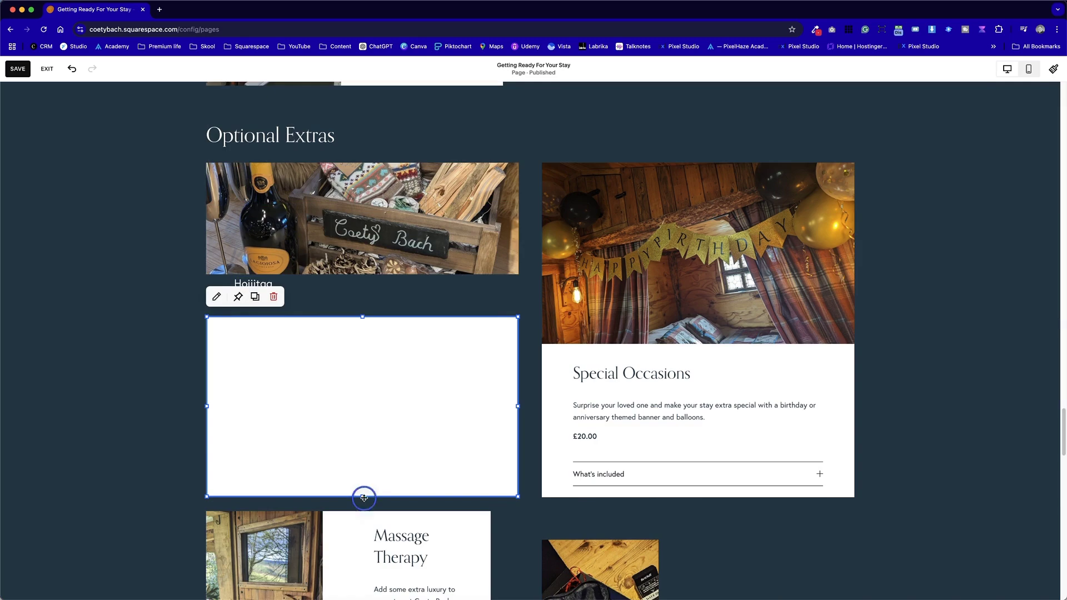
drag(363, 496, 431, 336)
mouse_move(517, 410)
mouse_down()
mouse_move(322, 389)
mouse_move(512, 395)
mouse_up()
mouse_move(365, 495)
mouse_down()
mouse_move(362, 529)
mouse_move(358, 476)
mouse_up()
Delete the white shape below the Coety Bach image to reveal the white text, and undo the deletion
click(314, 298)
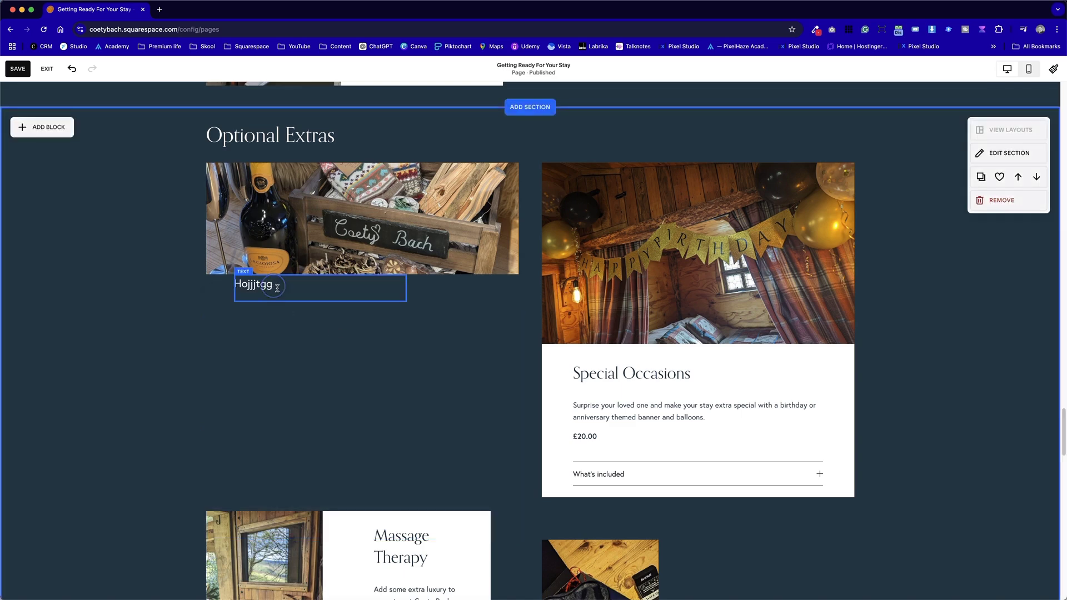
click(316, 286)
click(290, 350)
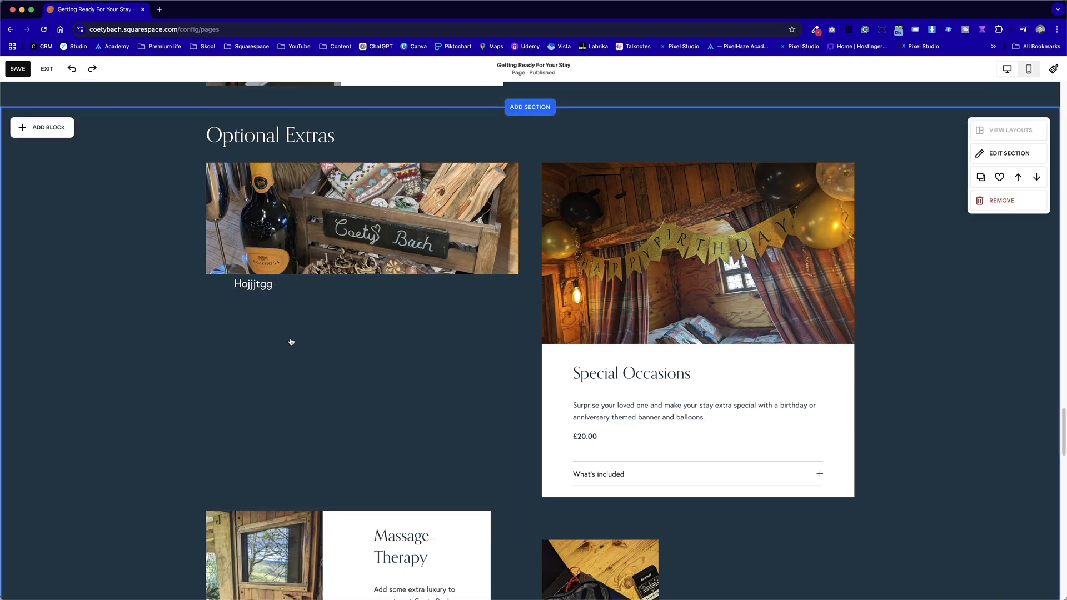
key(super+z)
Move the "Hojjjtgg" text block onto the white shape and recolour its text with the palette's dark blue
drag(267, 289, 274, 339)
click(274, 339)
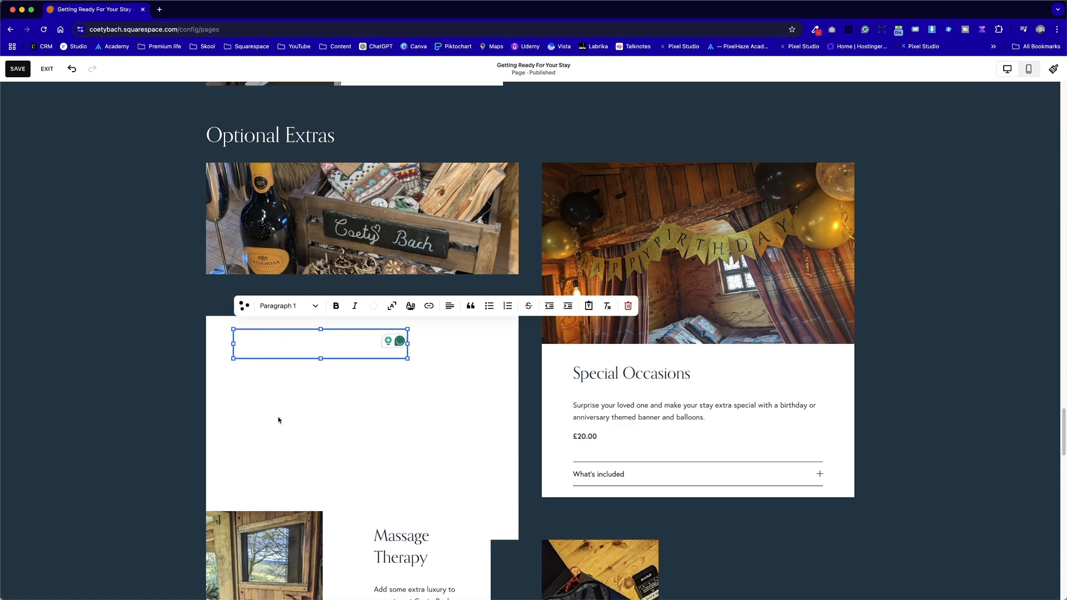
triple_click(305, 349)
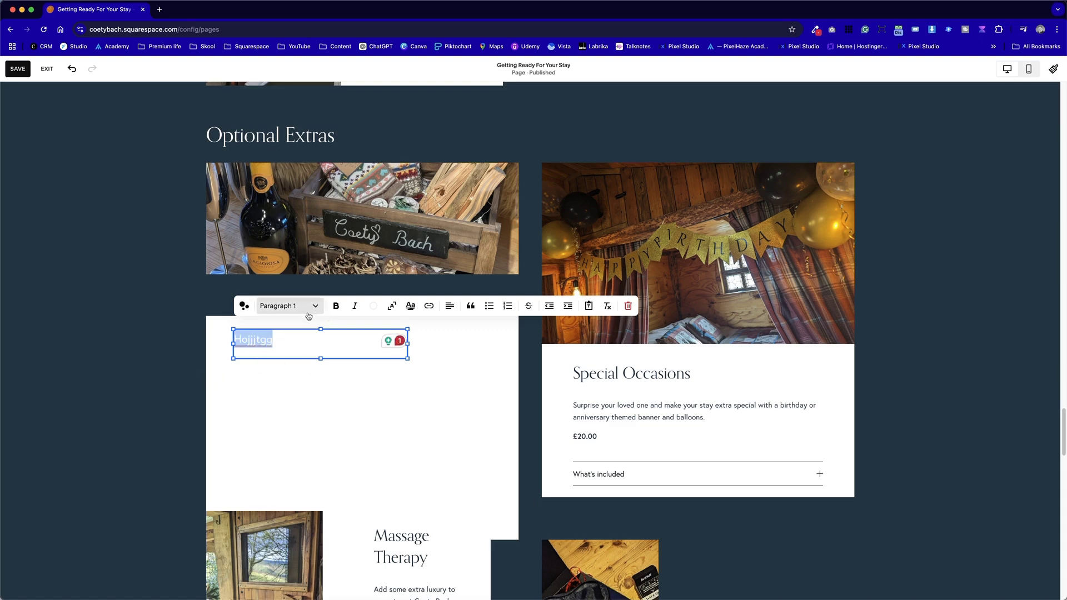
mouse_move(262, 336)
key(BackSpace)
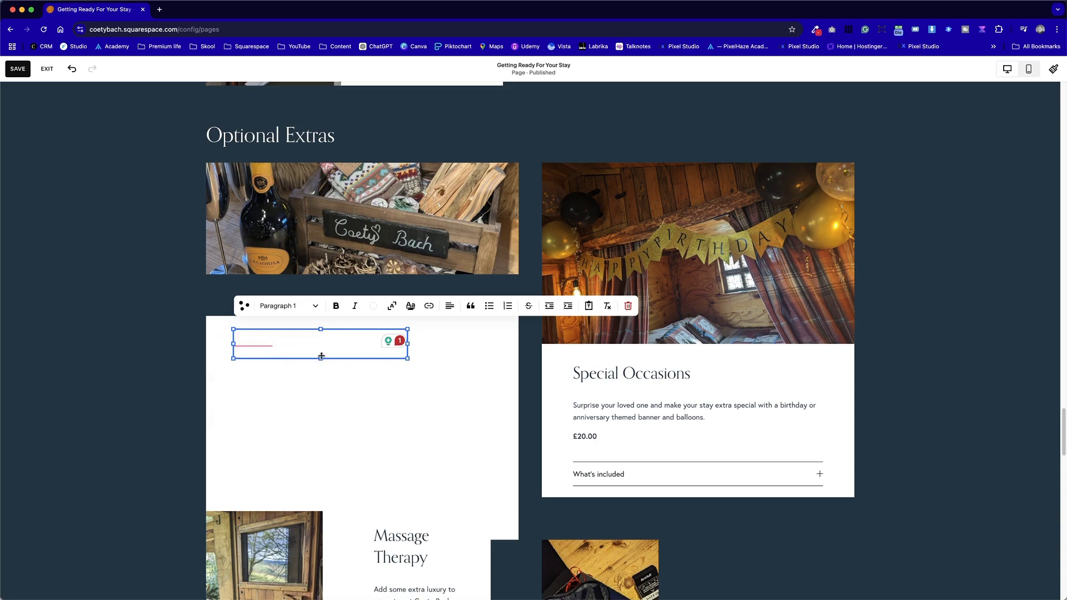
key(super+z)
click(372, 314)
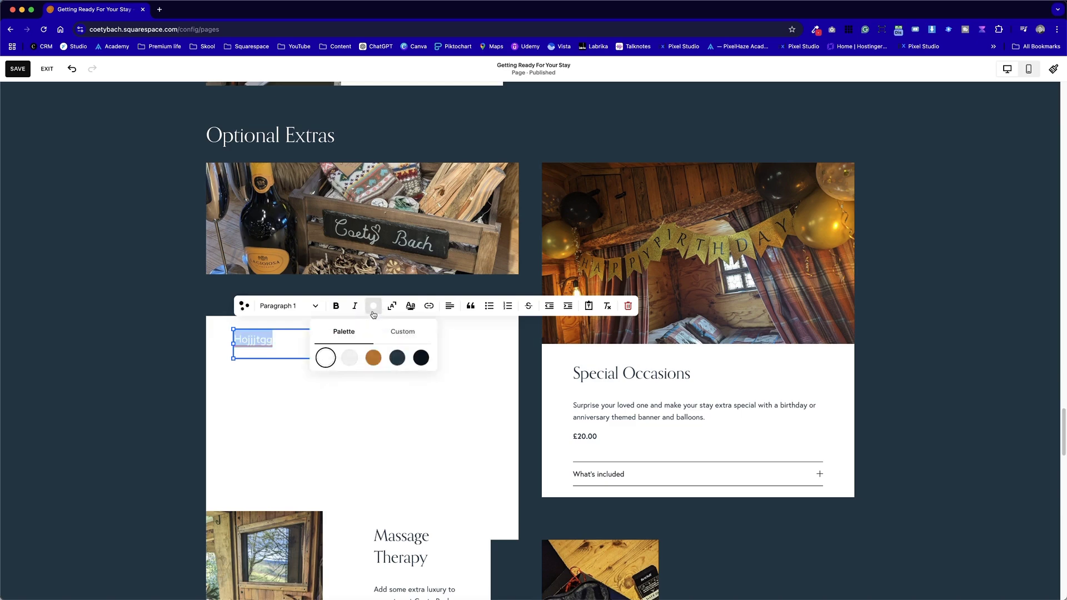
click(397, 357)
click(379, 396)
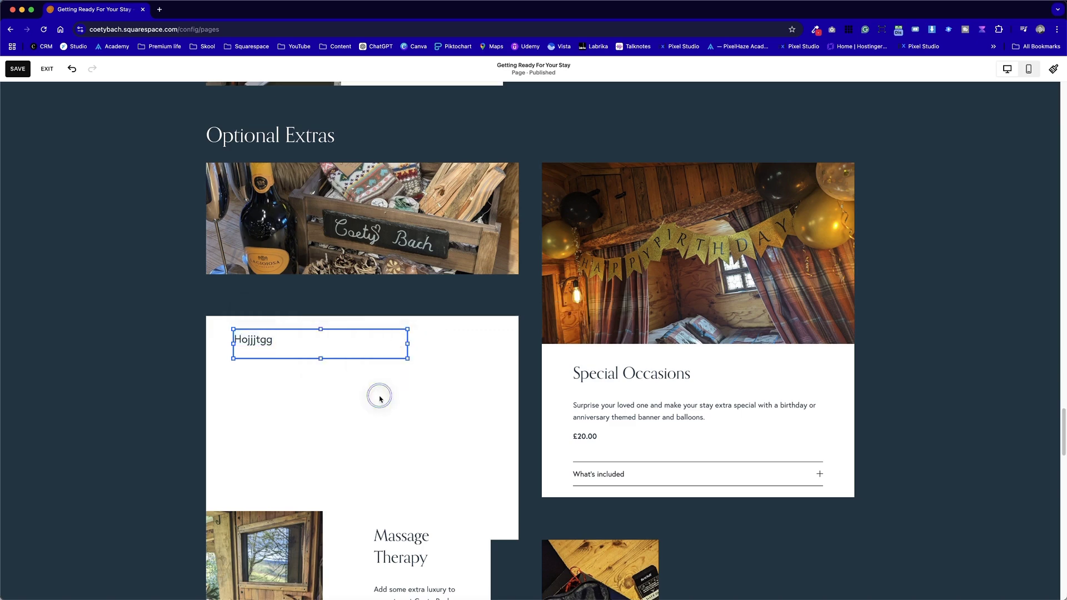
click(183, 337)
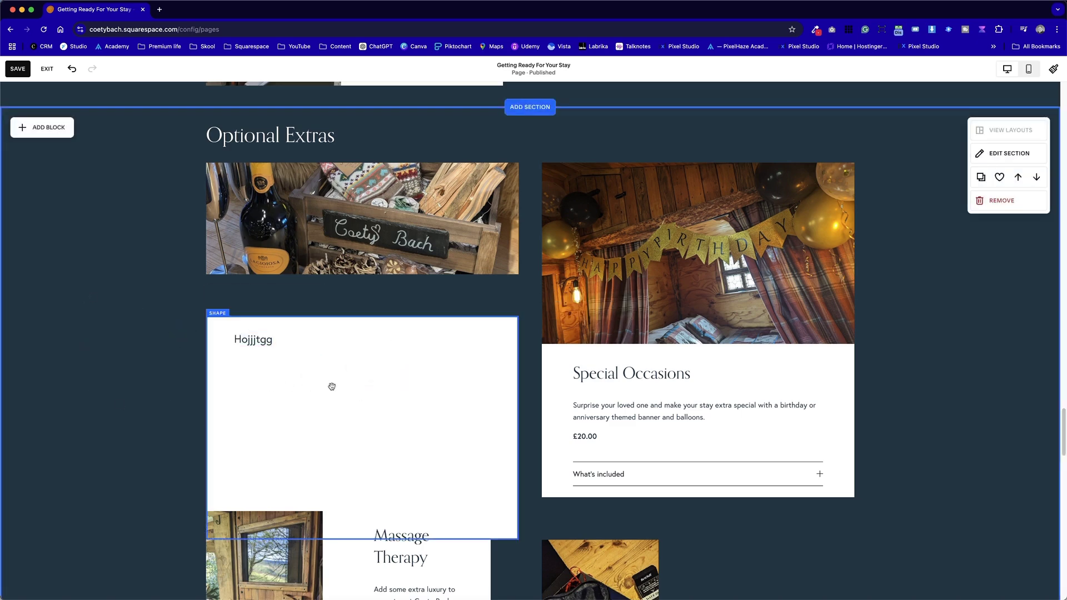
Format the "Hojjjtgg" text as Heading 3, the same style as the Special Occasions title
click(583, 379)
click(589, 373)
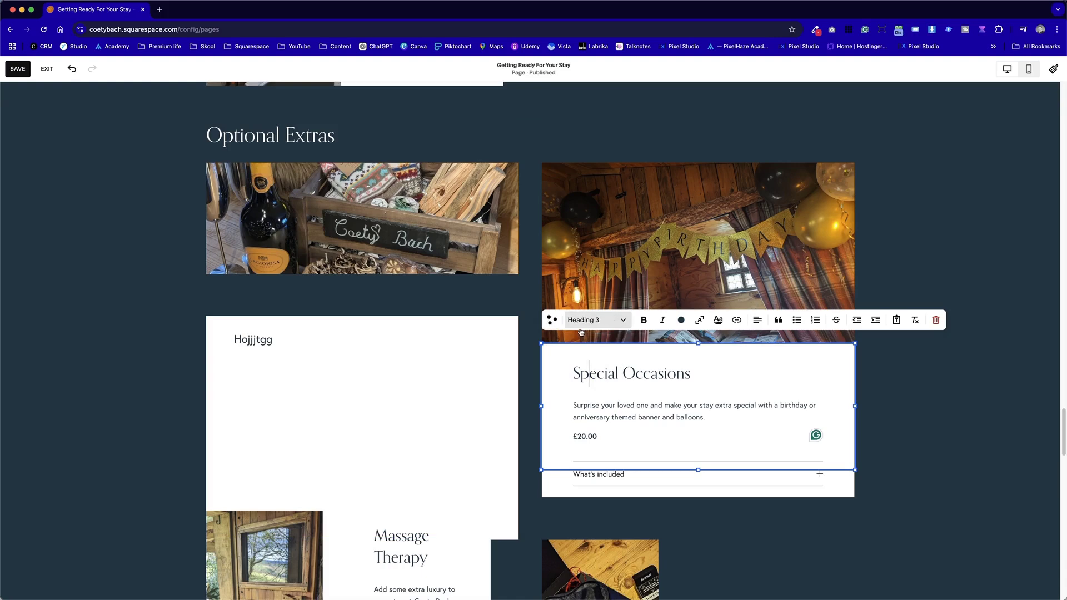
click(281, 338)
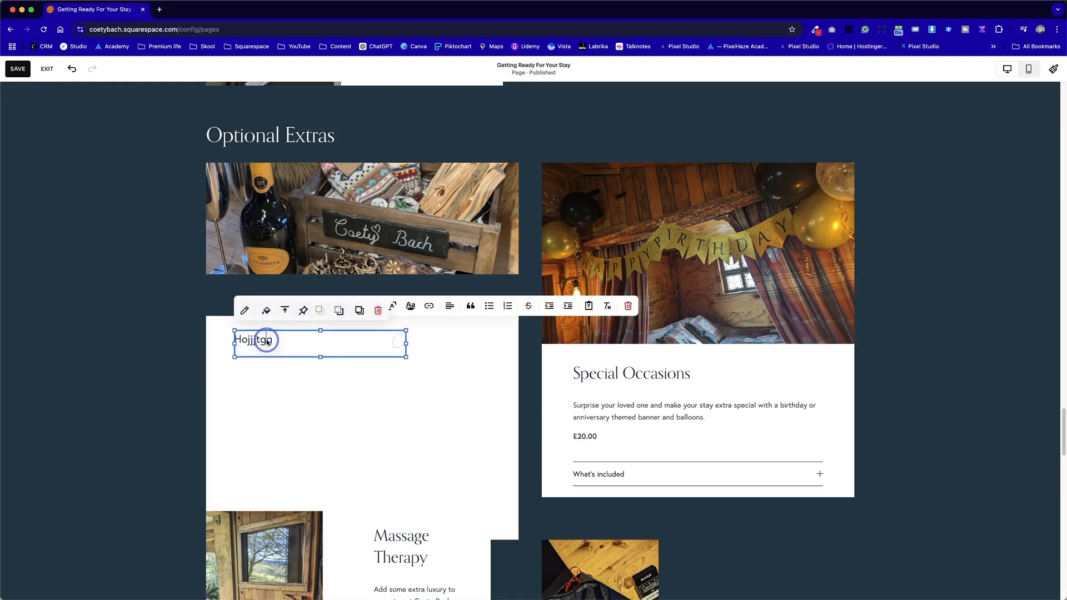
click(278, 306)
click(283, 367)
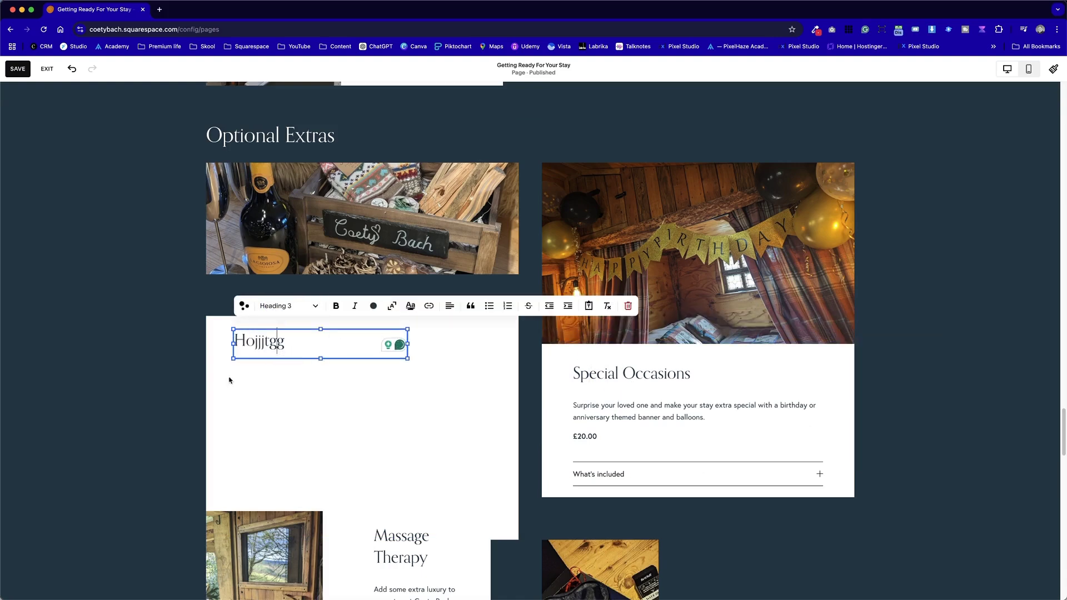
click(196, 383)
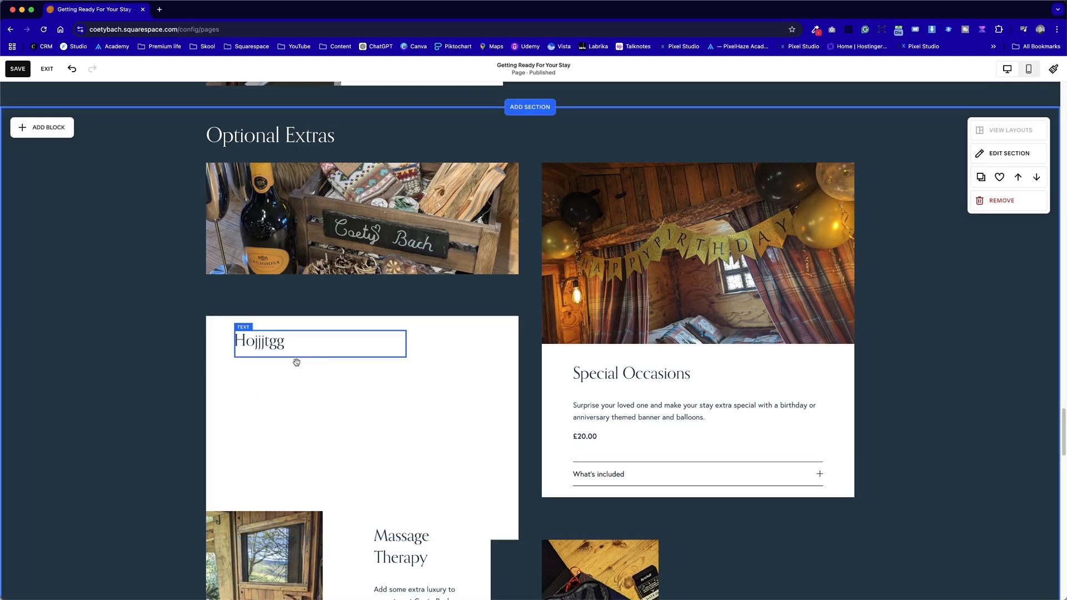
Delete the white shape and the "Hojjjtgg" text block below the Coety Bach image
click(422, 424)
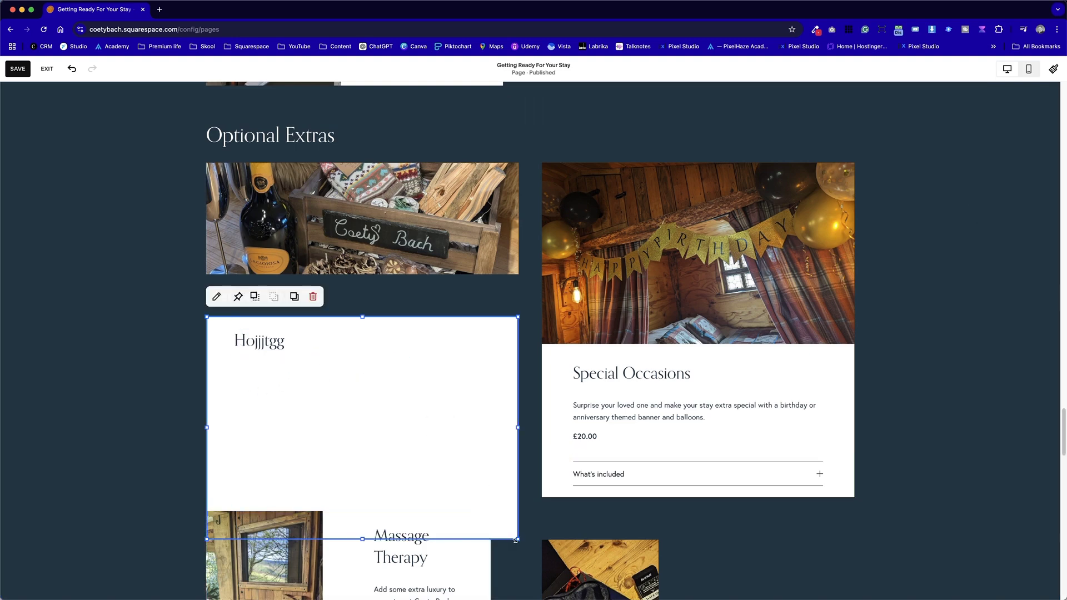
mouse_move(518, 428)
mouse_down()
mouse_move(446, 451)
mouse_move(405, 410)
mouse_move(506, 419)
mouse_up()
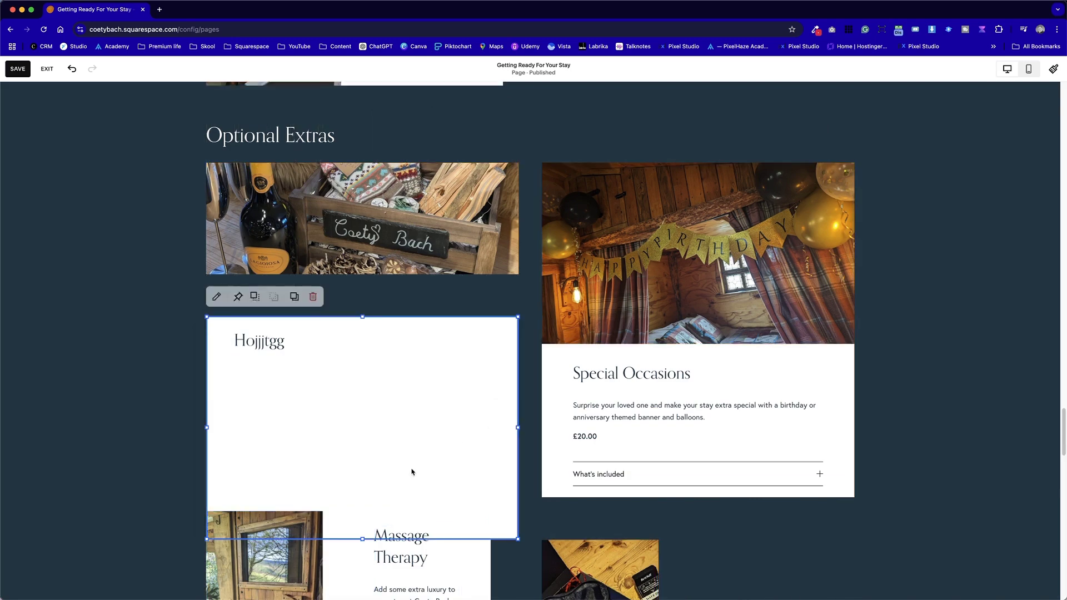
drag(358, 540, 391, 411)
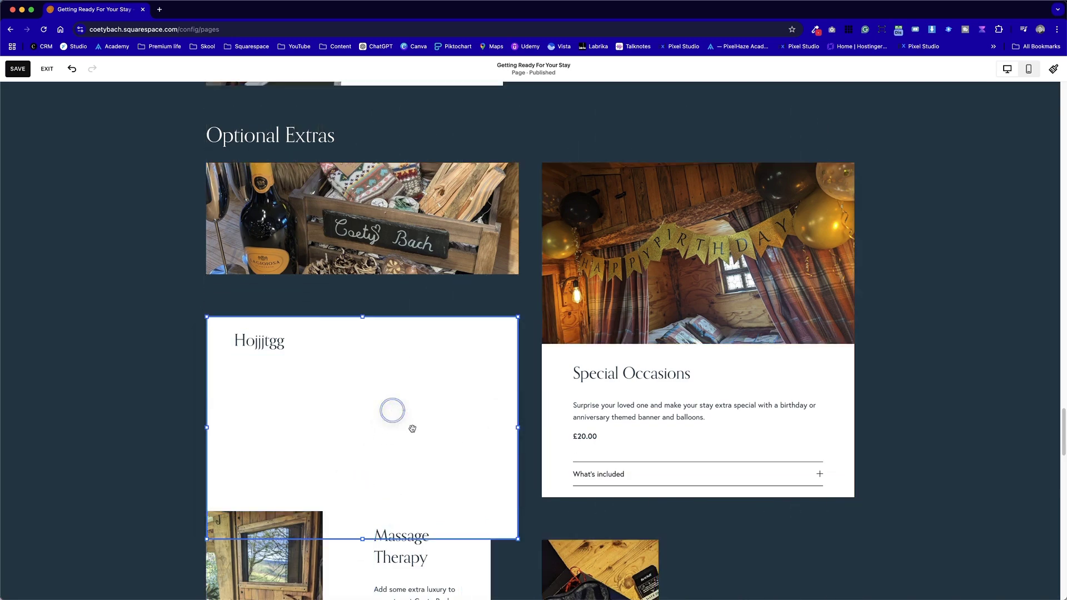
drag(500, 316, 459, 362)
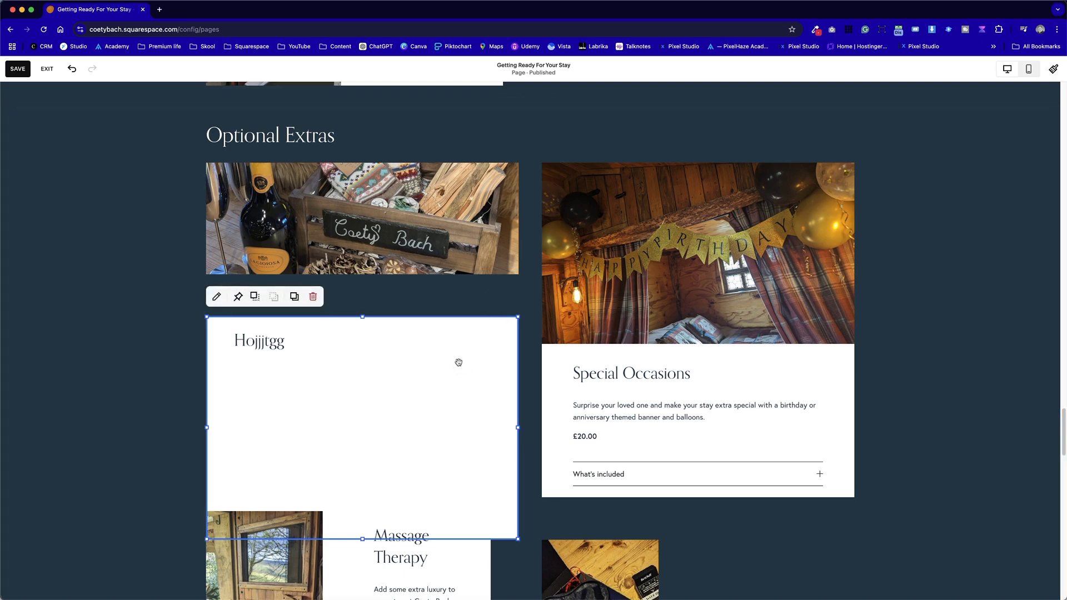
click(313, 297)
click(336, 377)
click(467, 364)
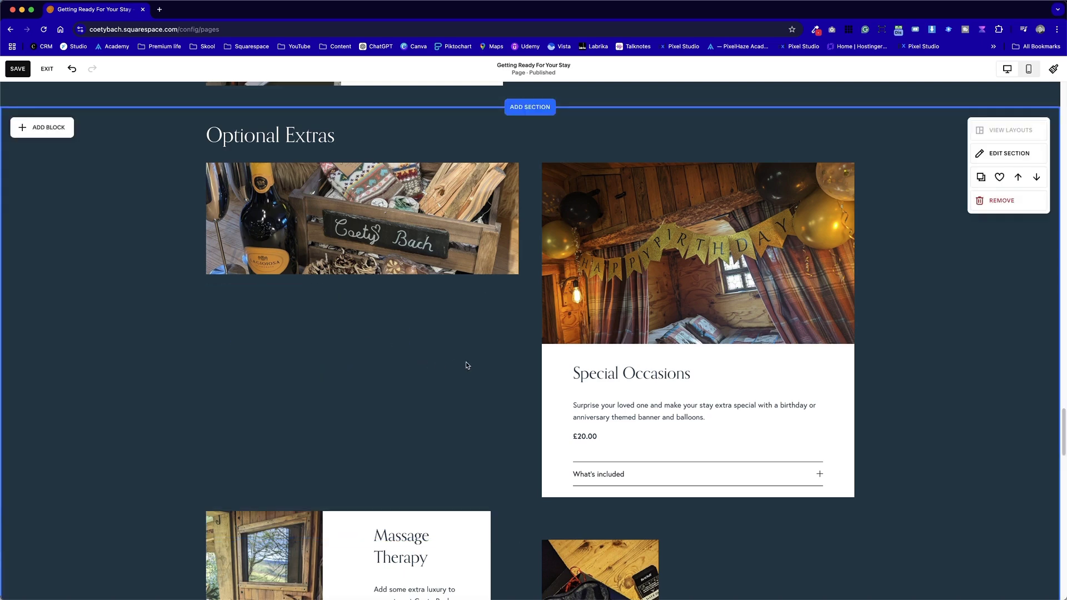
Compare the layout of the original Optional Extras cards with the reworked cards in the section below
scroll(428, 397, down, 5)
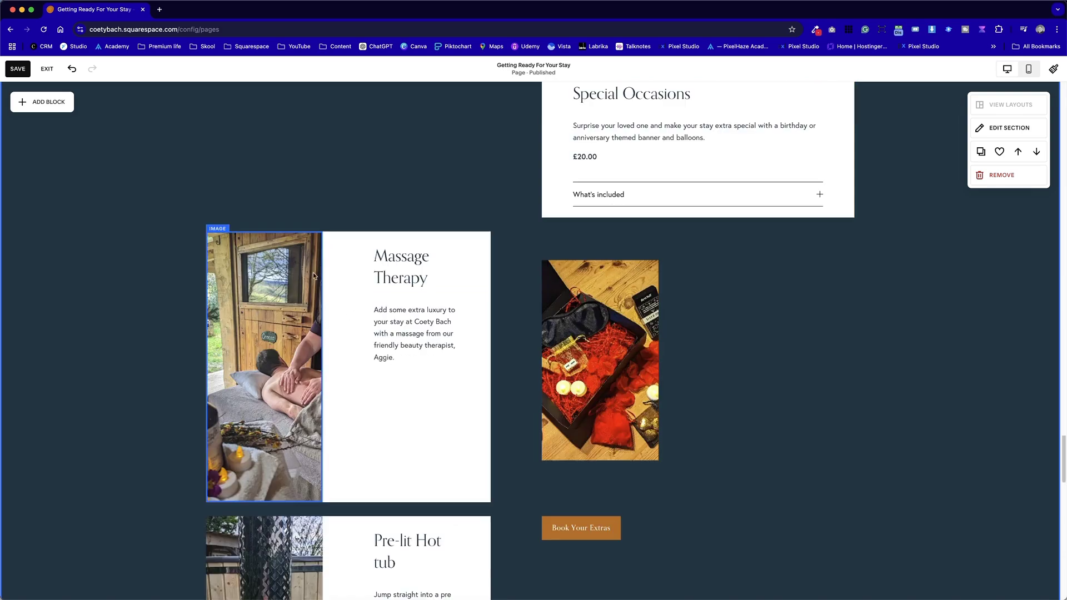
scroll(319, 290, up, 2)
scroll(319, 290, up, 5)
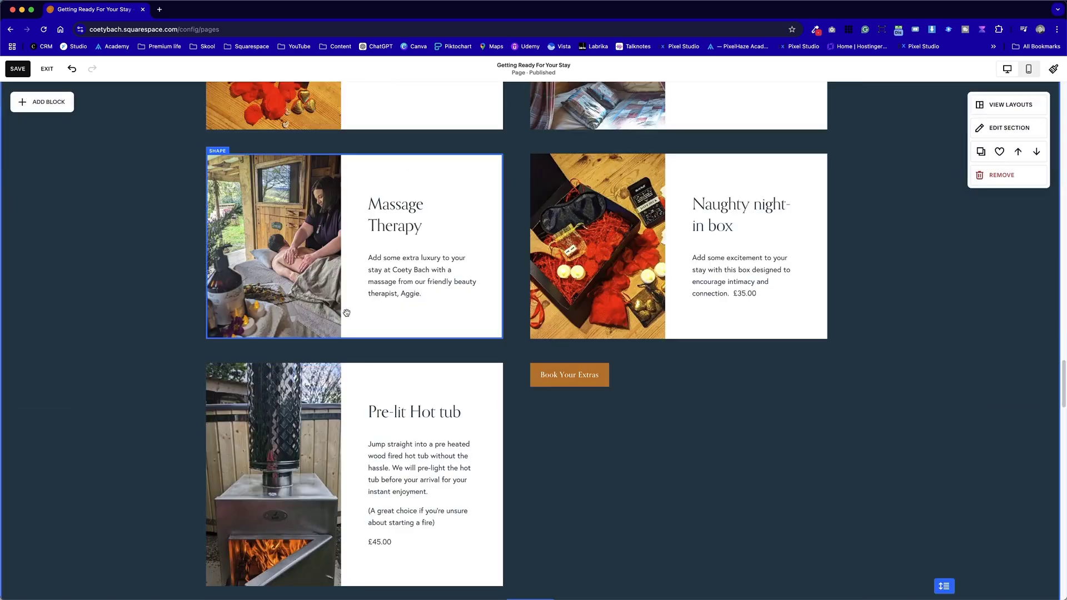
scroll(346, 313, up, 3)
scroll(346, 313, down, 8)
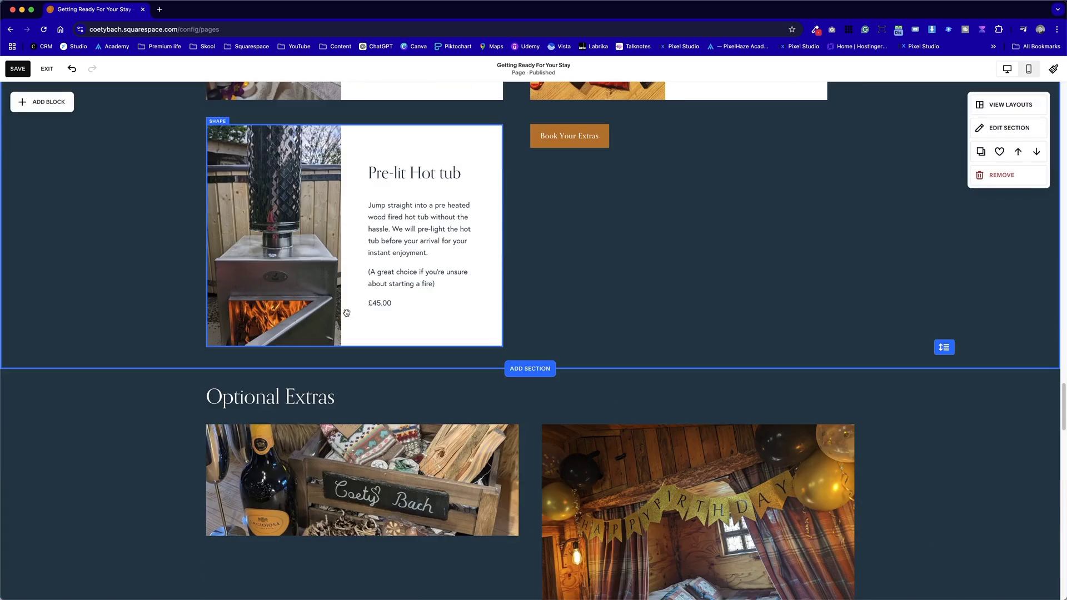
scroll(347, 313, up, 8)
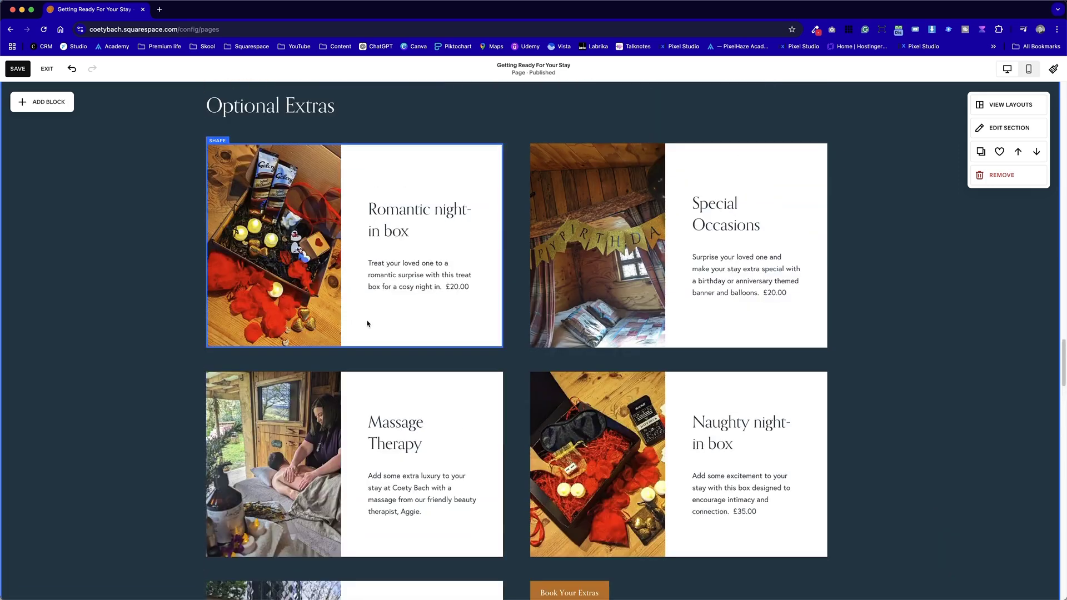
scroll(367, 323, down, 12)
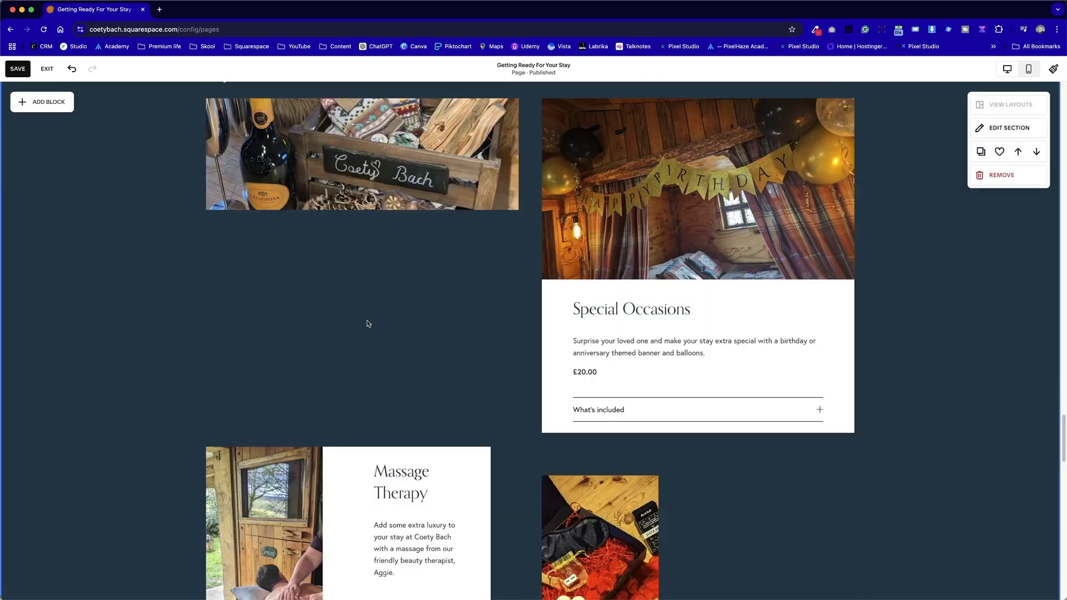
scroll(367, 324, down, 8)
scroll(367, 321, up, 5)
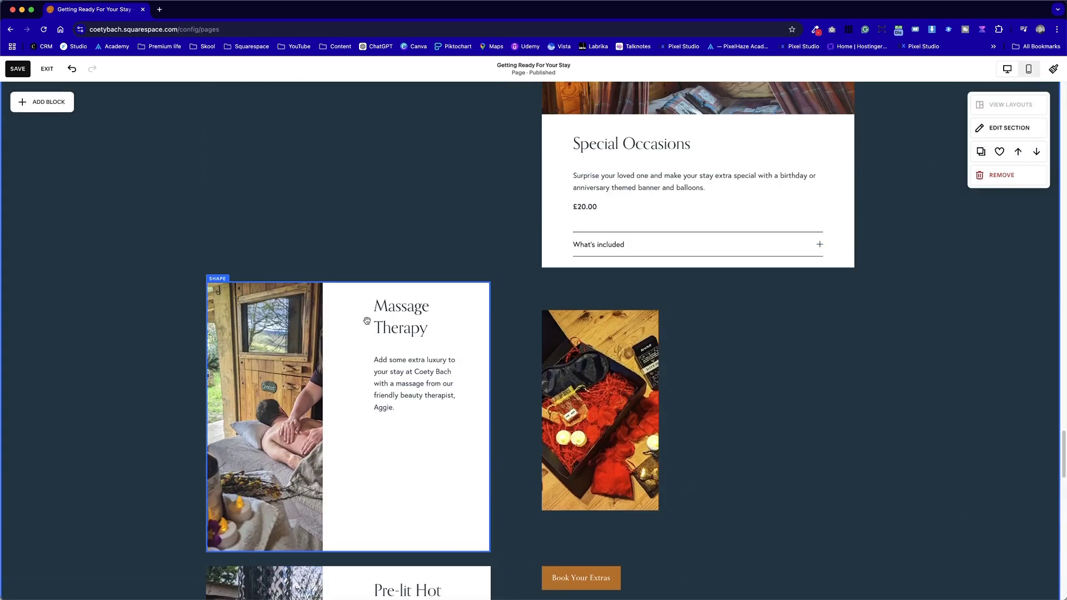
scroll(367, 321, up, 7)
scroll(367, 323, down, 3)
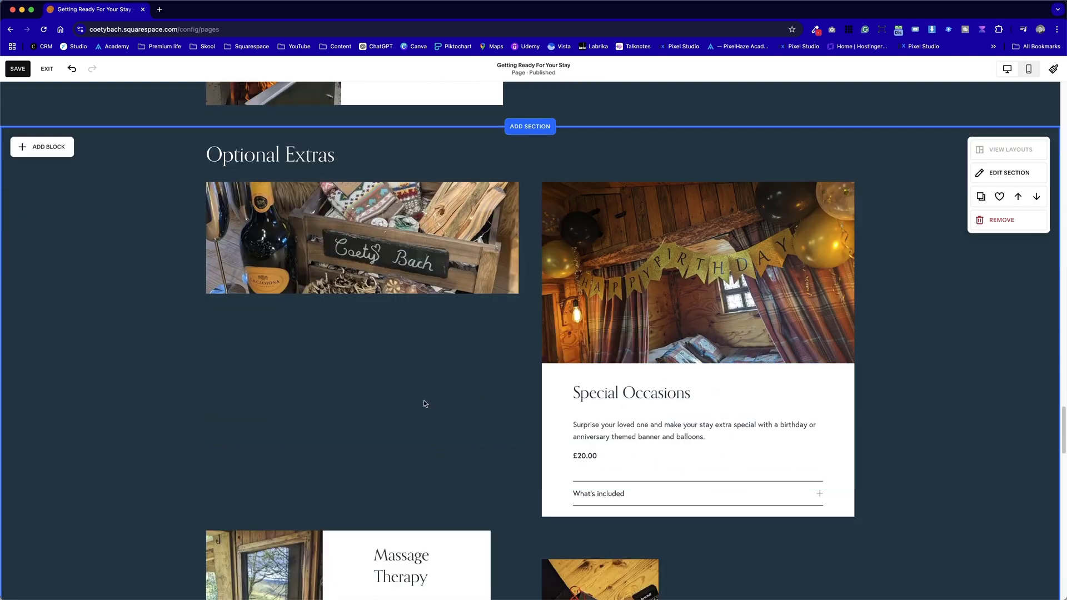
Lengthen the Coety Bach image downward so its lower edge lines up with the Special Occasions image
click(364, 293)
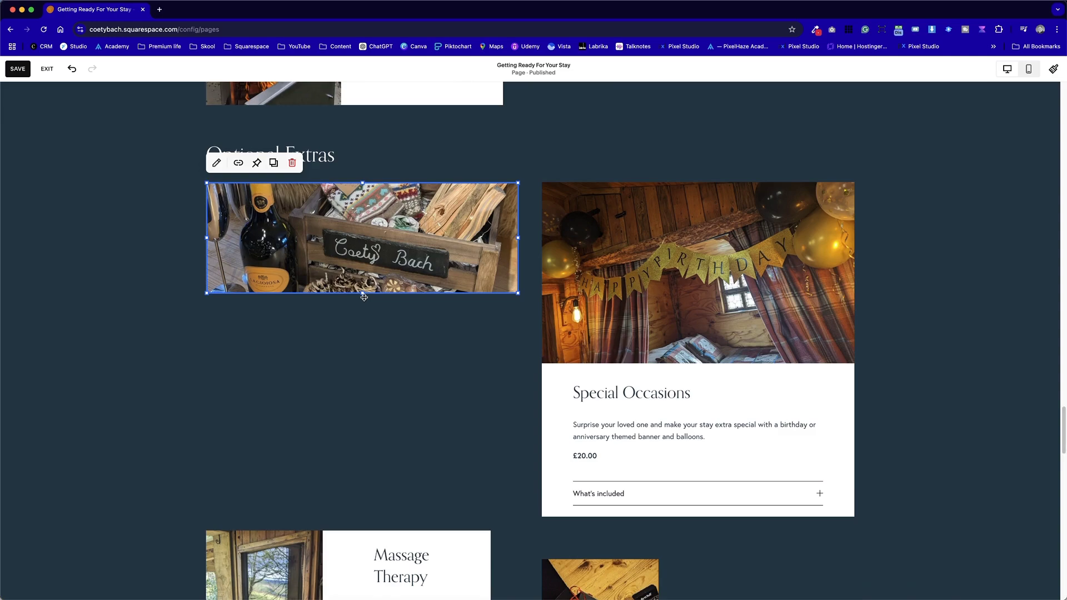
drag(364, 297, 362, 363)
click(393, 381)
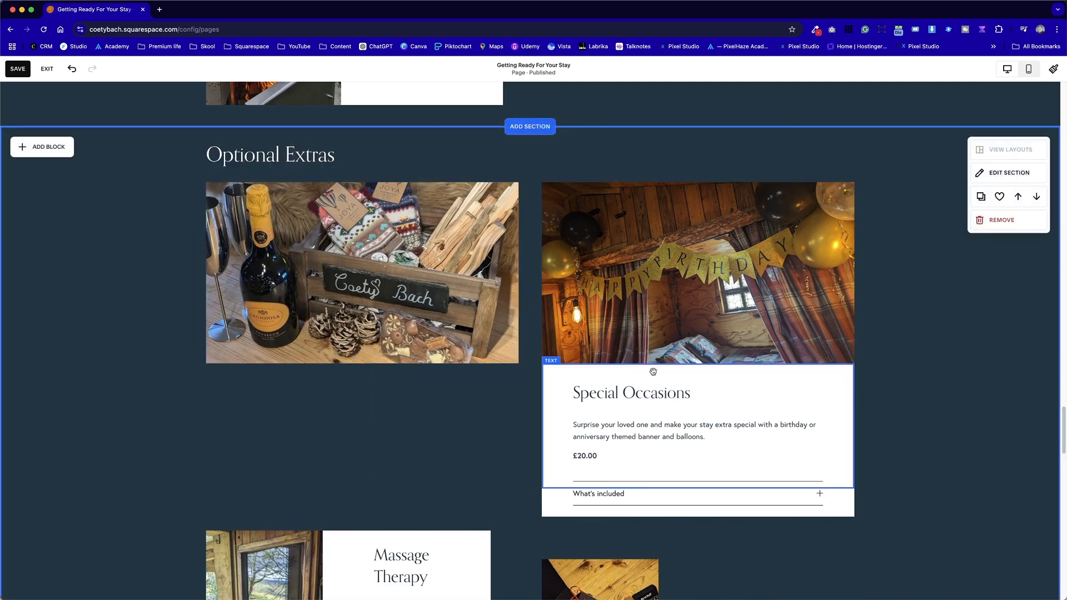
Duplicate the Special Occasions text block and place the copy directly under the Coety Bach image
click(740, 411)
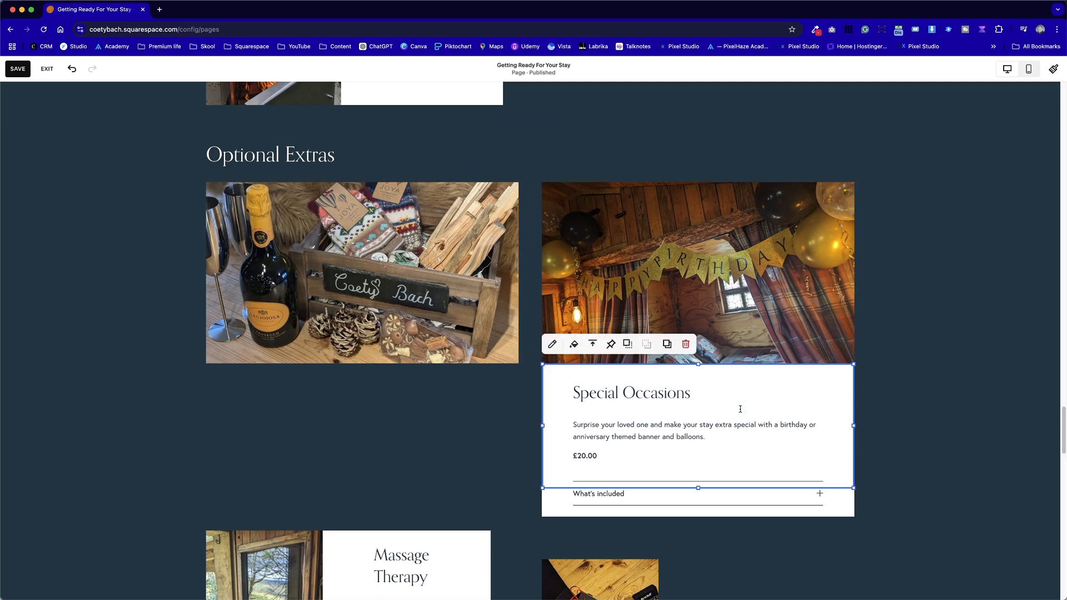
click(667, 344)
drag(715, 400, 413, 400)
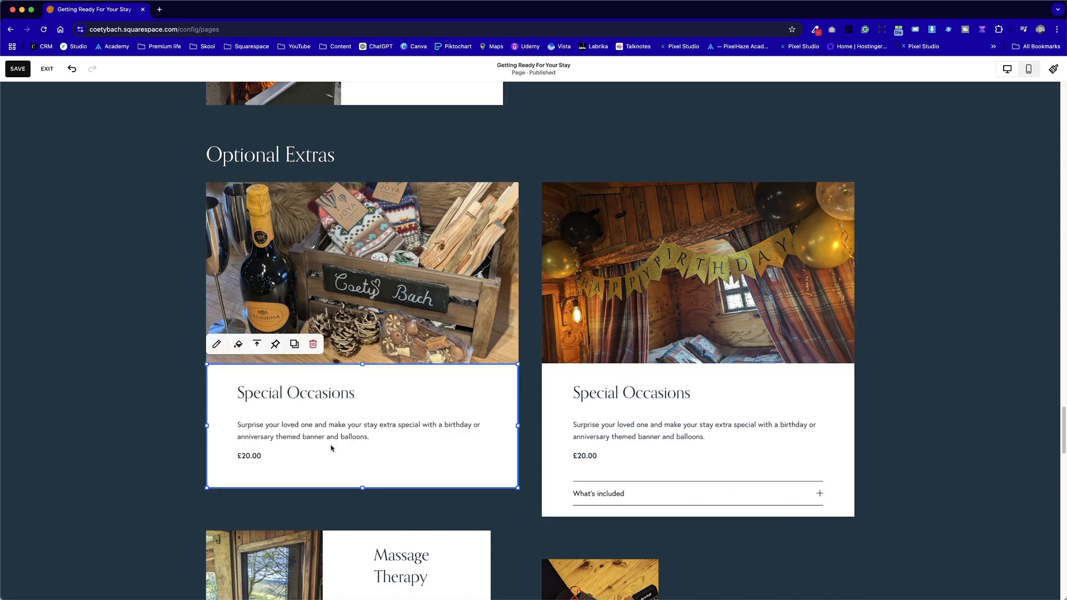
Duplicate the "What's included" accordion and place the copy beneath the text block under the Coety Bach image
click(627, 493)
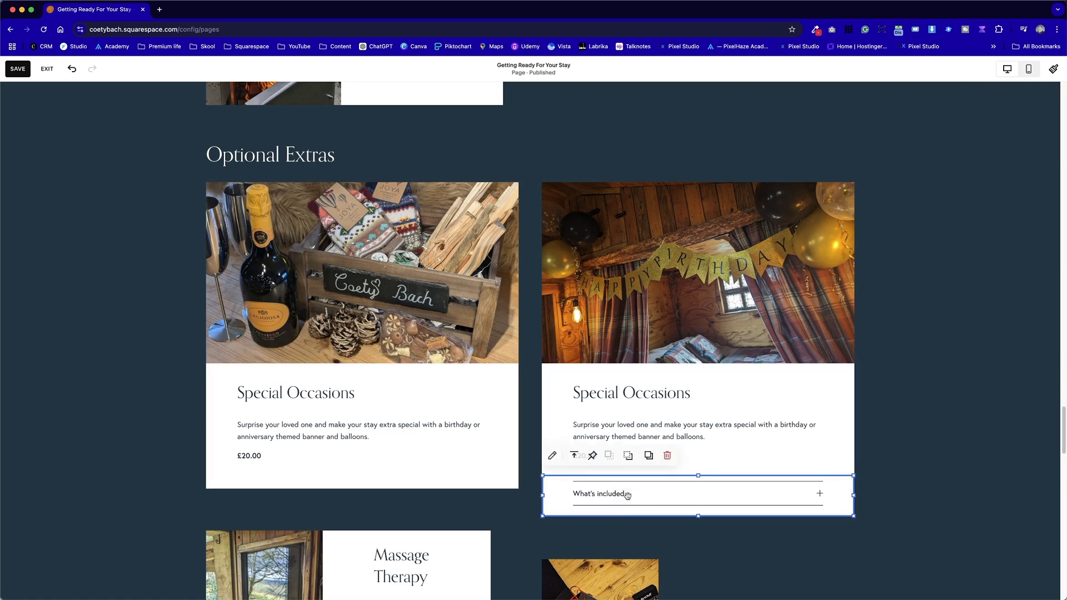
click(648, 456)
drag(702, 495, 357, 500)
click(162, 446)
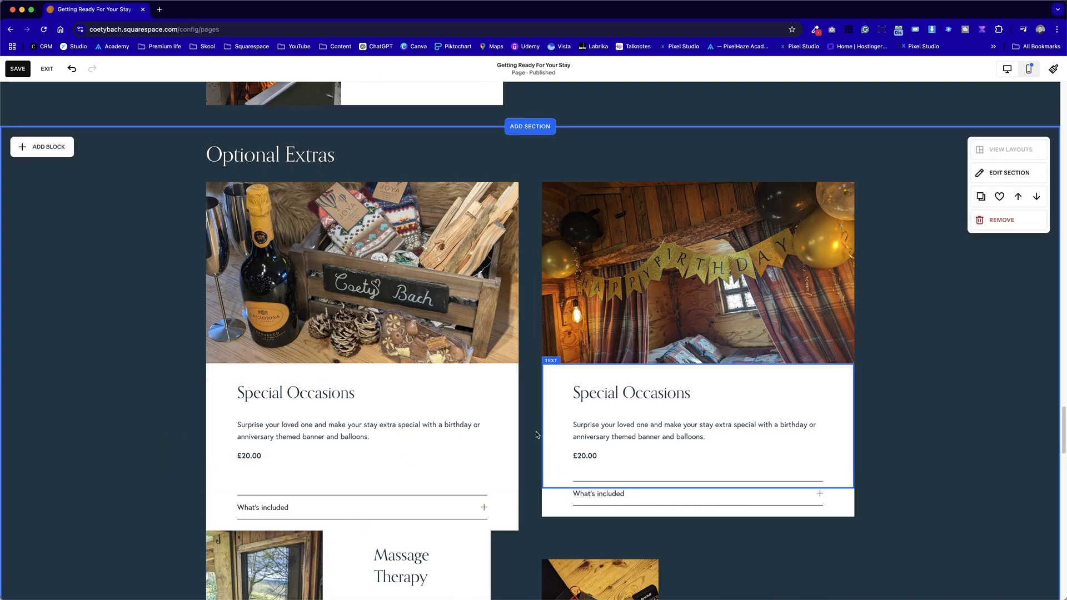
Move the Massage Therapy and Pre-lit Hot tub cards, the red box image and the Book Your Extras button further down together
scroll(529, 469, down, 6)
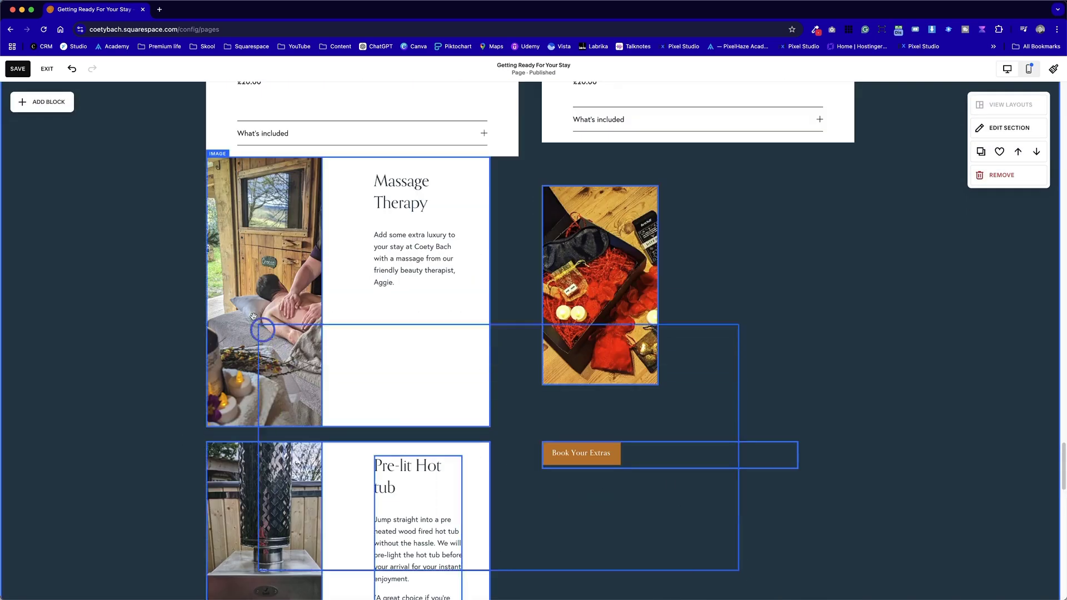
click(278, 256)
drag(278, 256, 279, 326)
Raise the copied "What's included" accordion until it lines up with the one in the Special Occasions card
scroll(390, 213, up, 3)
scroll(391, 213, up, 2)
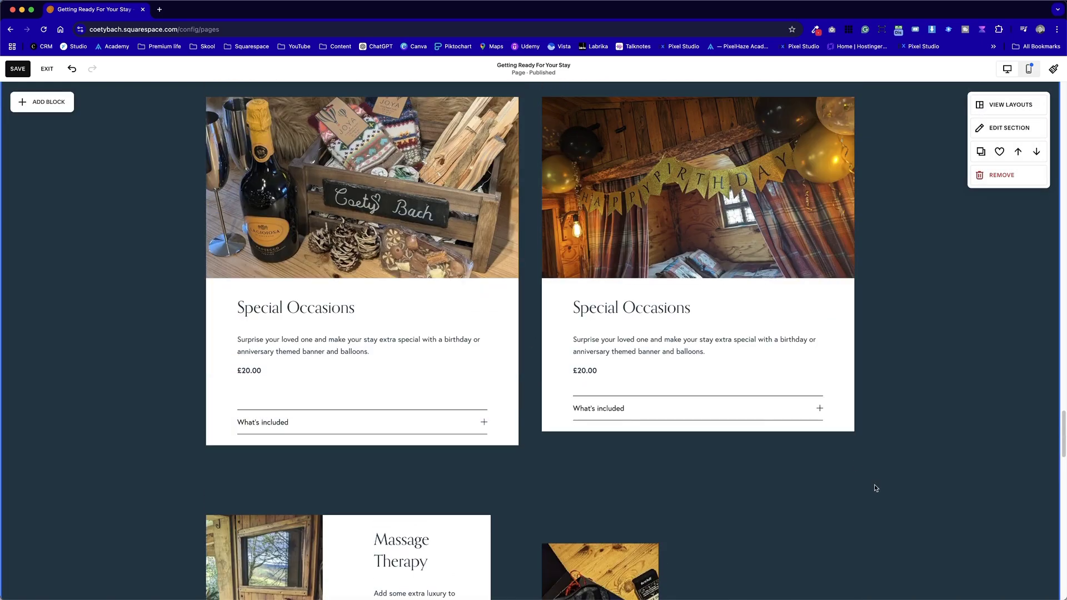
drag(428, 417, 429, 409)
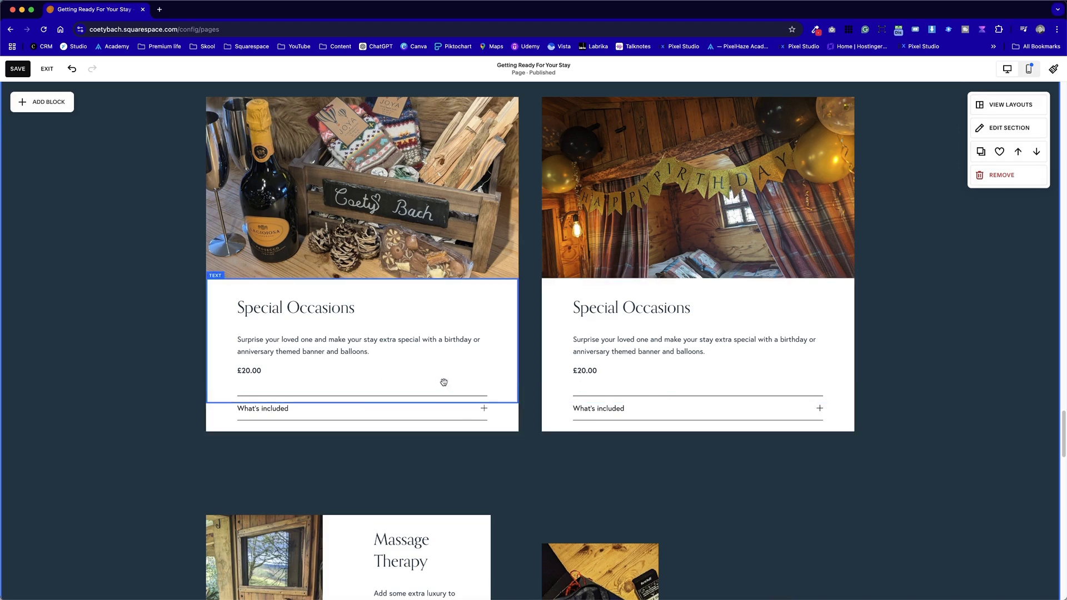
Delete the copied text block and the copied accordion below the Coety Bach image
click(457, 363)
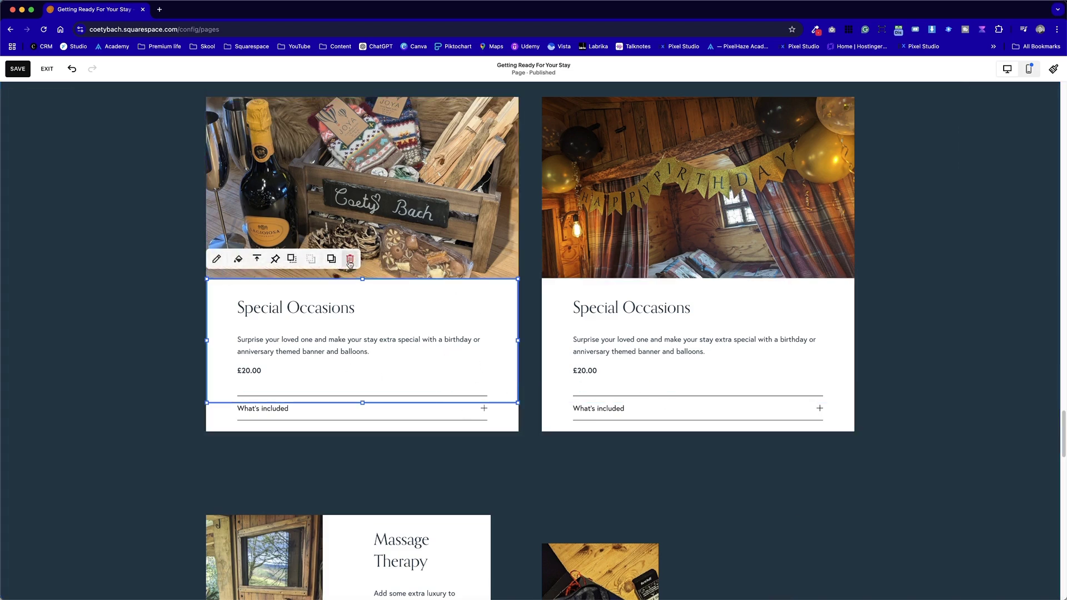
click(351, 259)
click(320, 416)
click(294, 370)
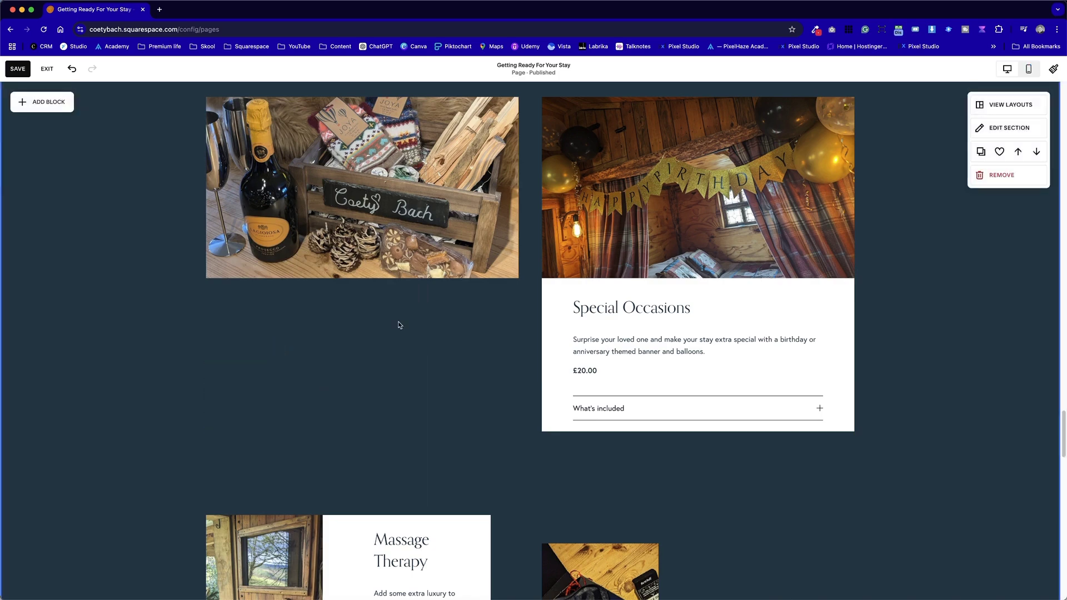
Examine the Optional Extras section's grid gap settings and preview its gridlines, then close the settings
scroll(508, 325, up, 2)
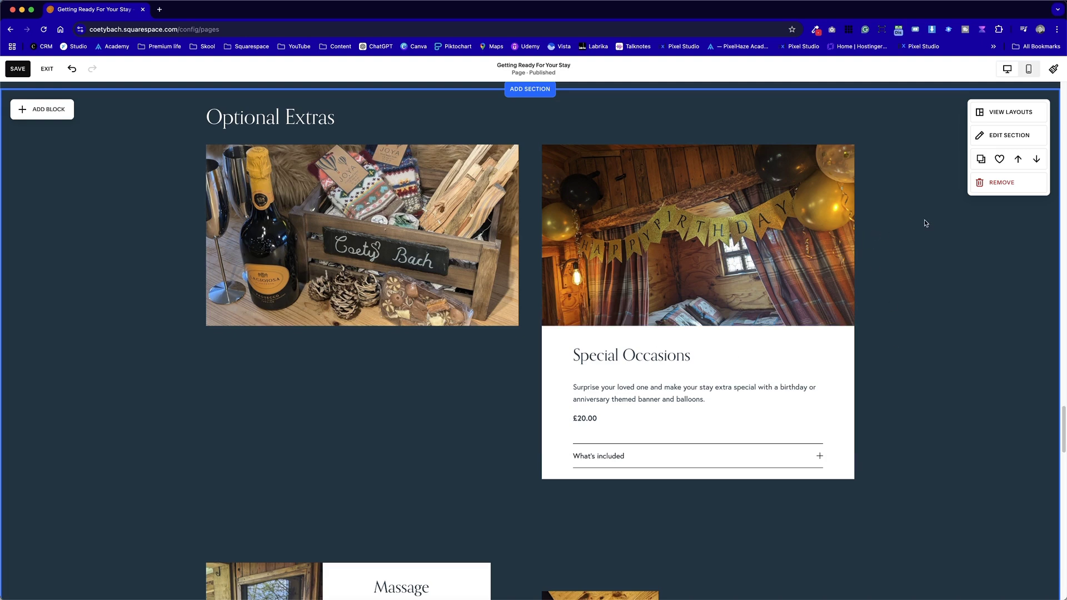
click(1015, 134)
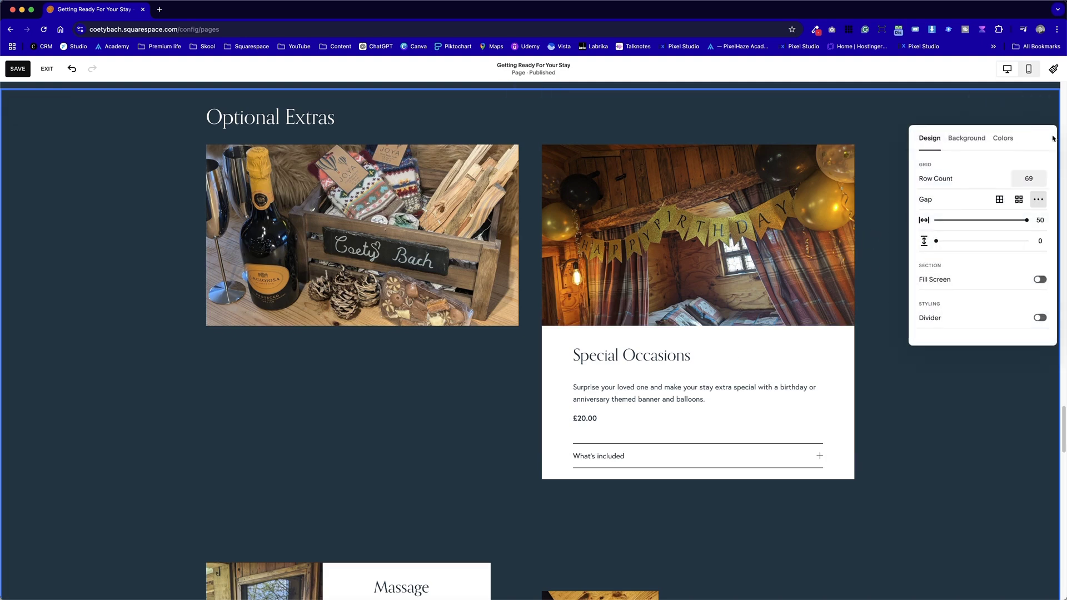
drag(1029, 129, 941, 104)
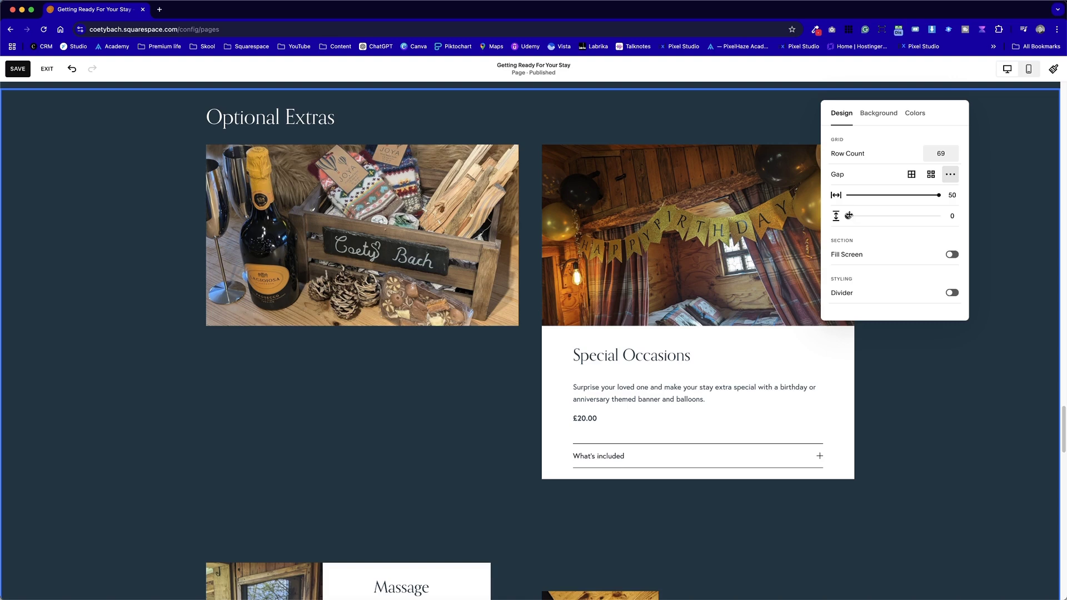
mouse_move(849, 215)
mouse_down()
mouse_move(874, 216)
mouse_move(848, 217)
mouse_up()
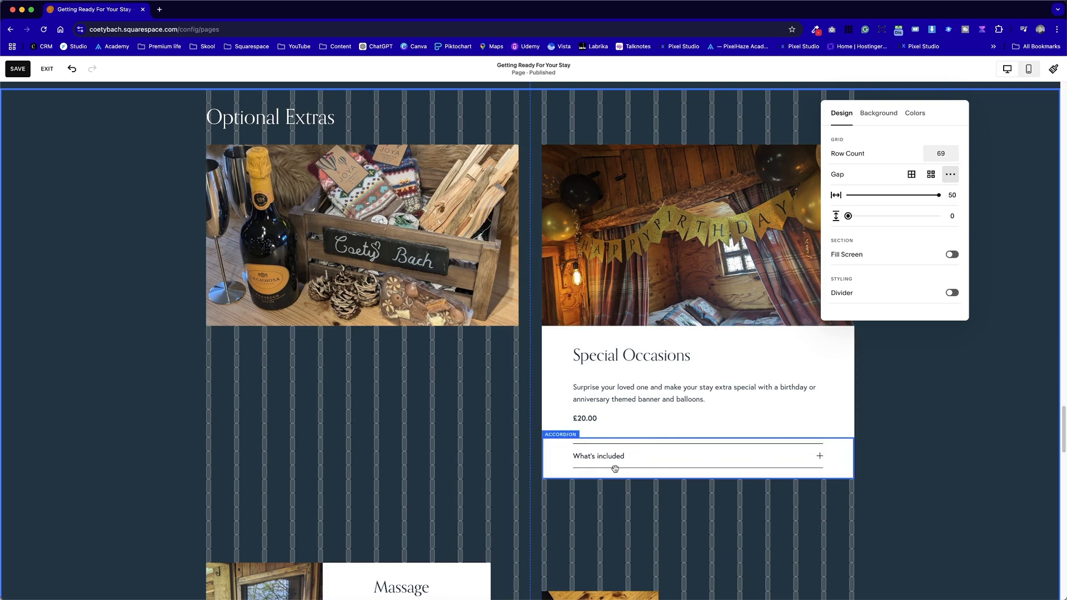
mouse_move(616, 448)
mouse_down()
mouse_move(613, 488)
mouse_move(614, 452)
mouse_up()
click(631, 509)
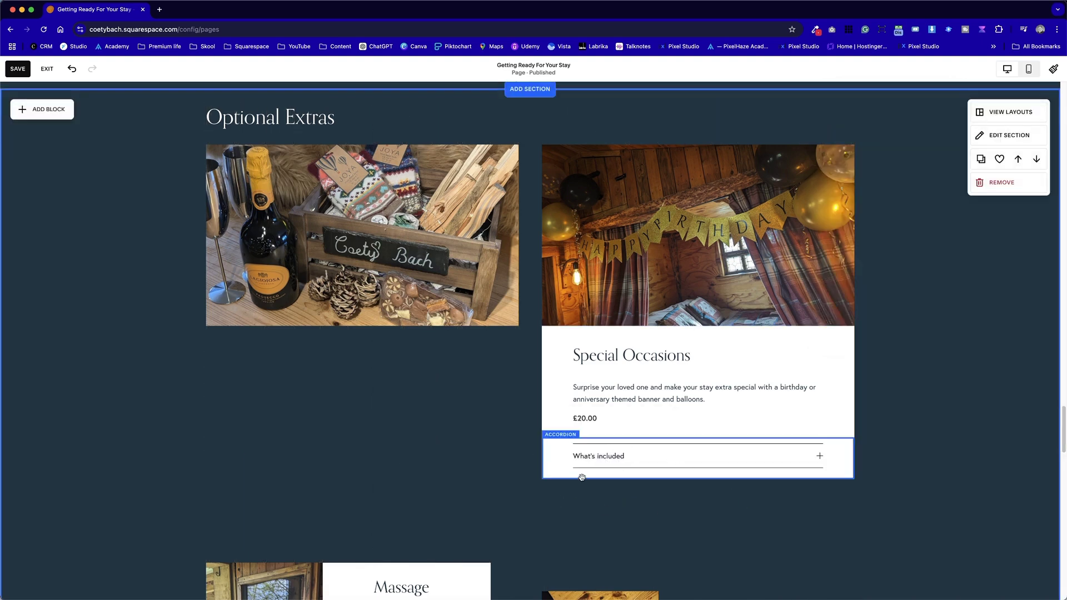
Examine the background colour and padding settings of the Special Occasions text block and how the accordion sits against it
click(665, 395)
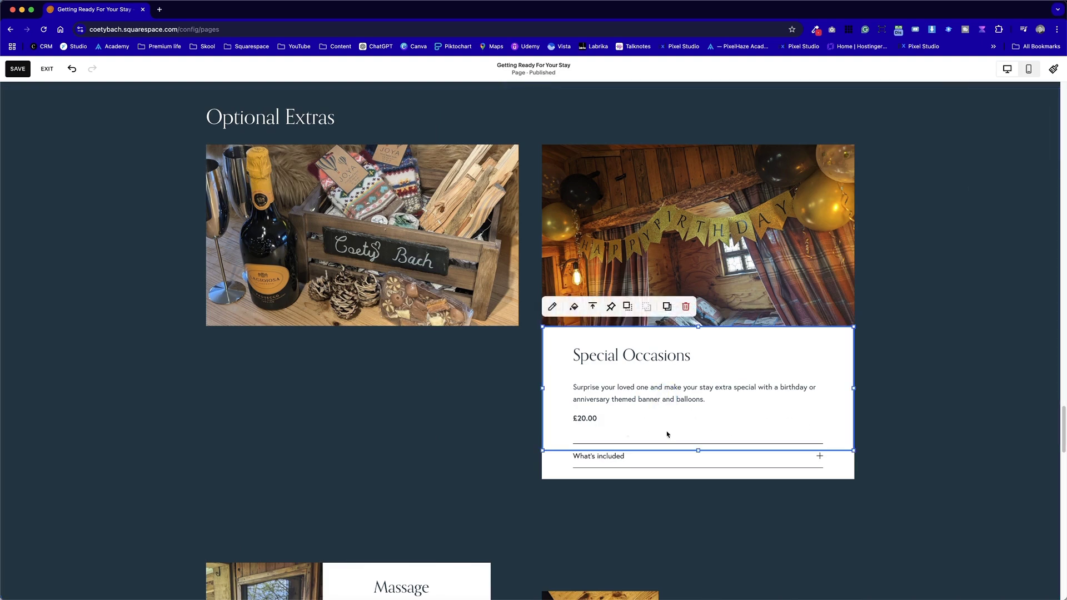
click(573, 307)
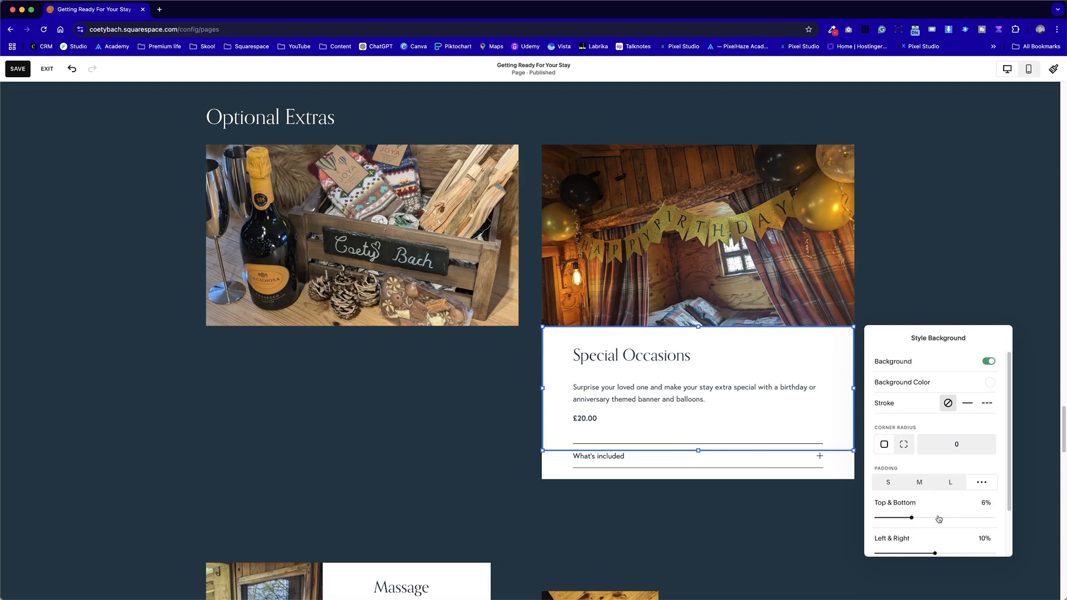
scroll(939, 519, down, 2)
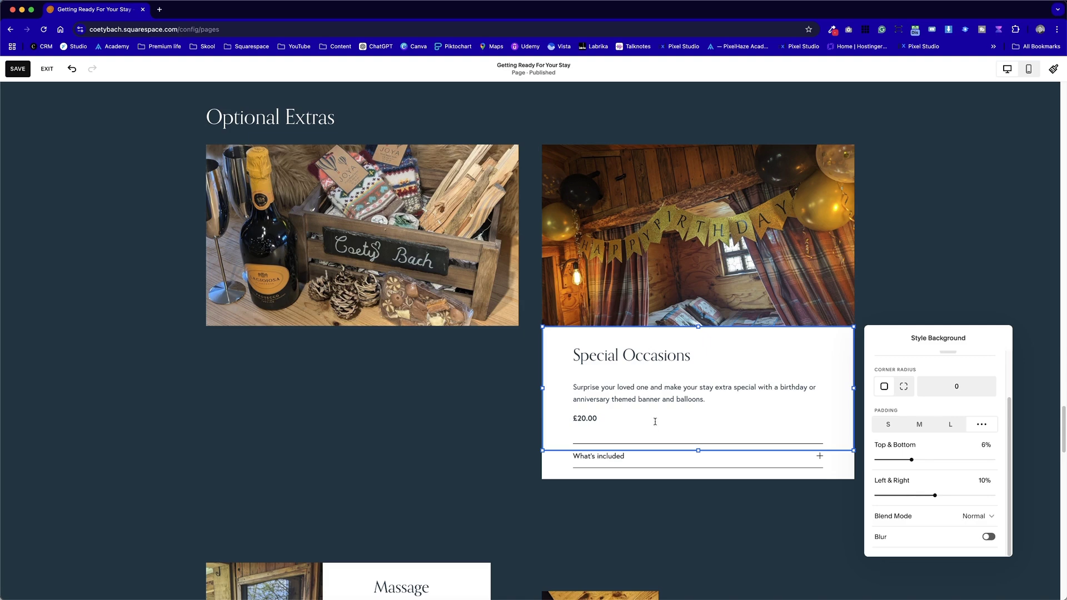
click(621, 506)
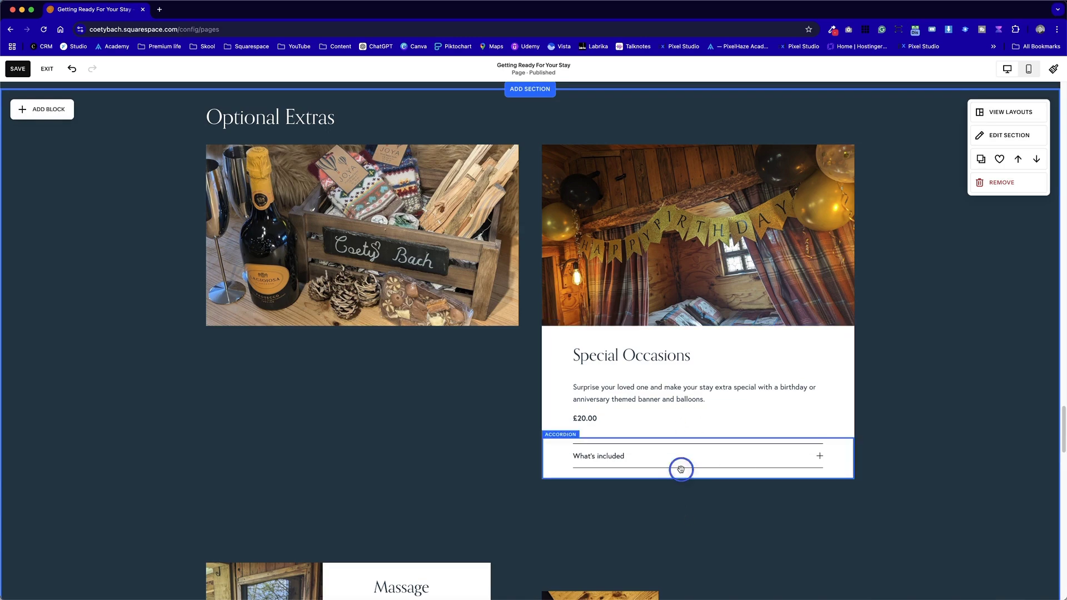
mouse_move(679, 467)
mouse_down()
mouse_move(679, 495)
mouse_move(682, 476)
mouse_up()
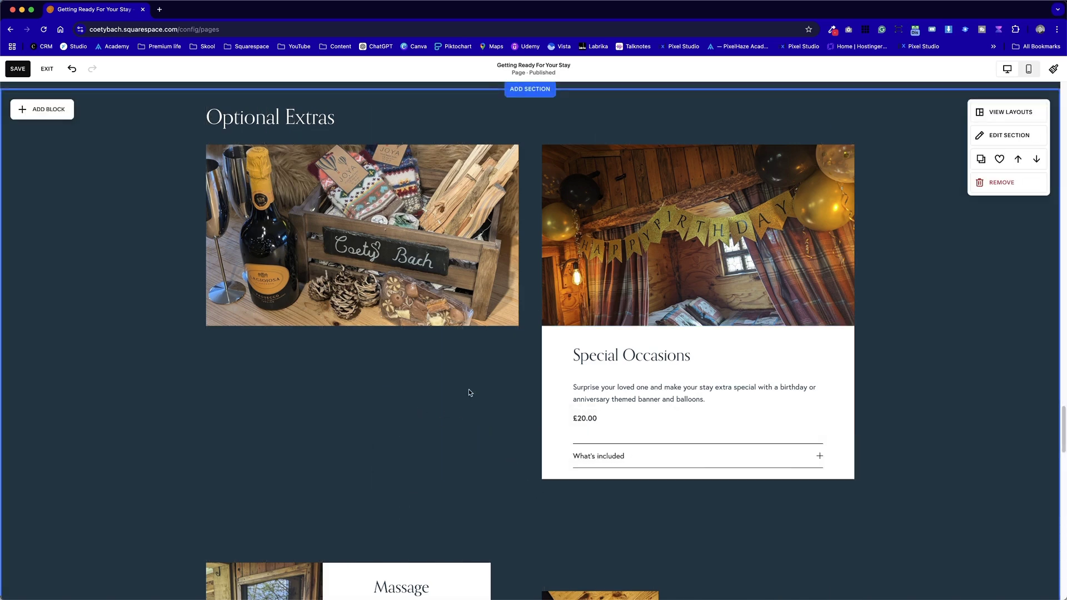
Add a text block and place it directly below the Coety Bach image, aligned with the image's edge
click(42, 109)
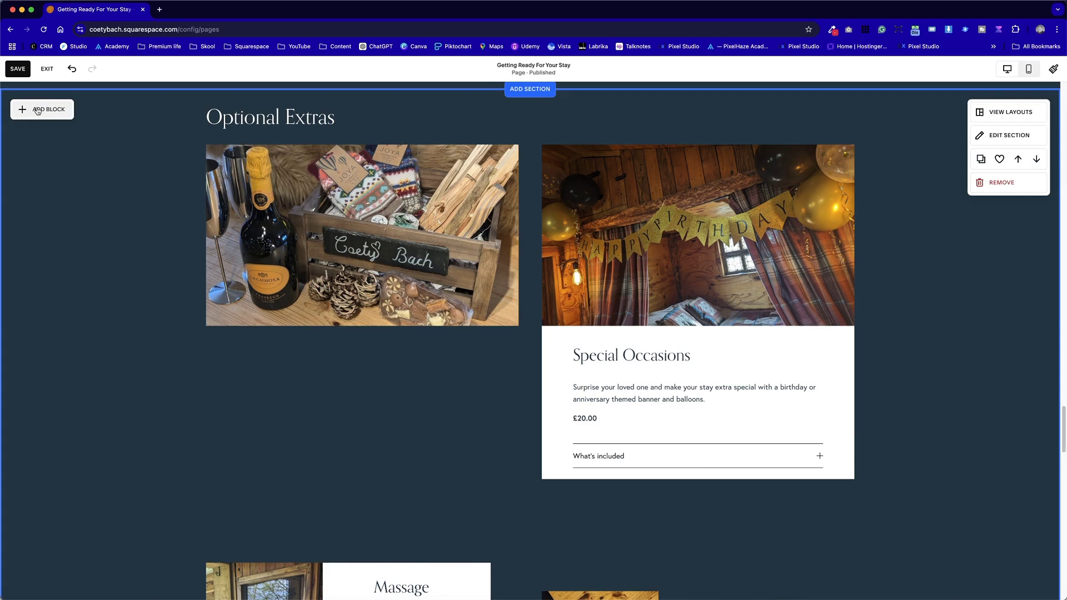
click(47, 193)
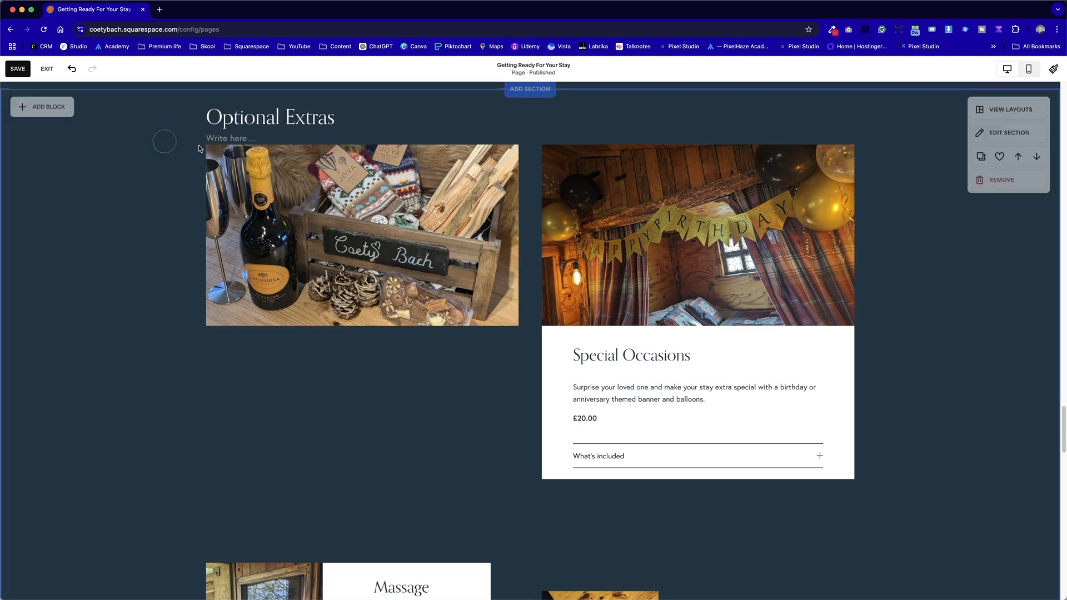
drag(239, 138, 239, 342)
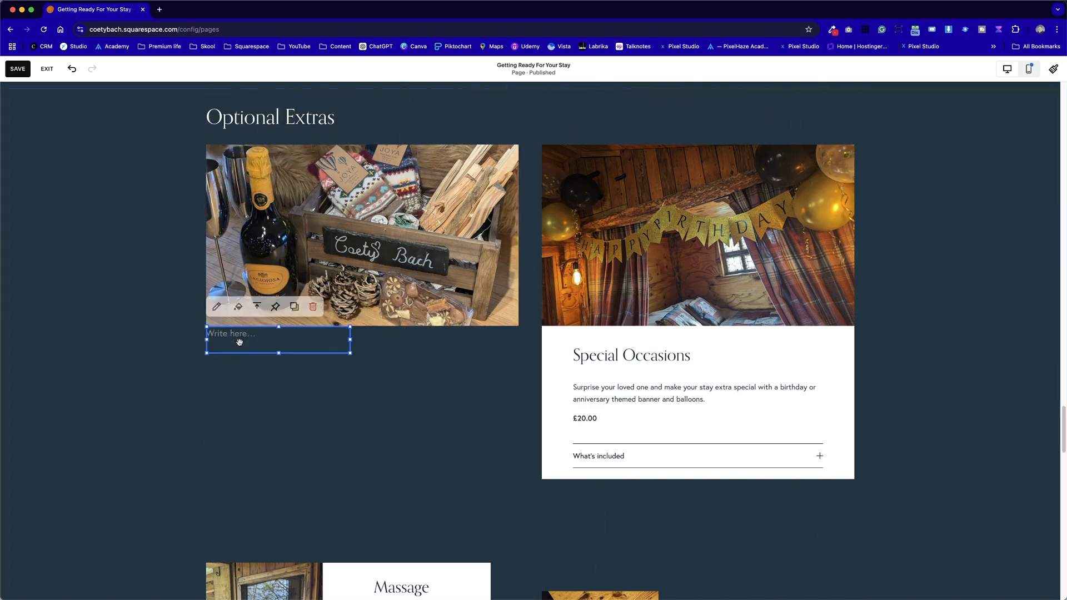
click(349, 372)
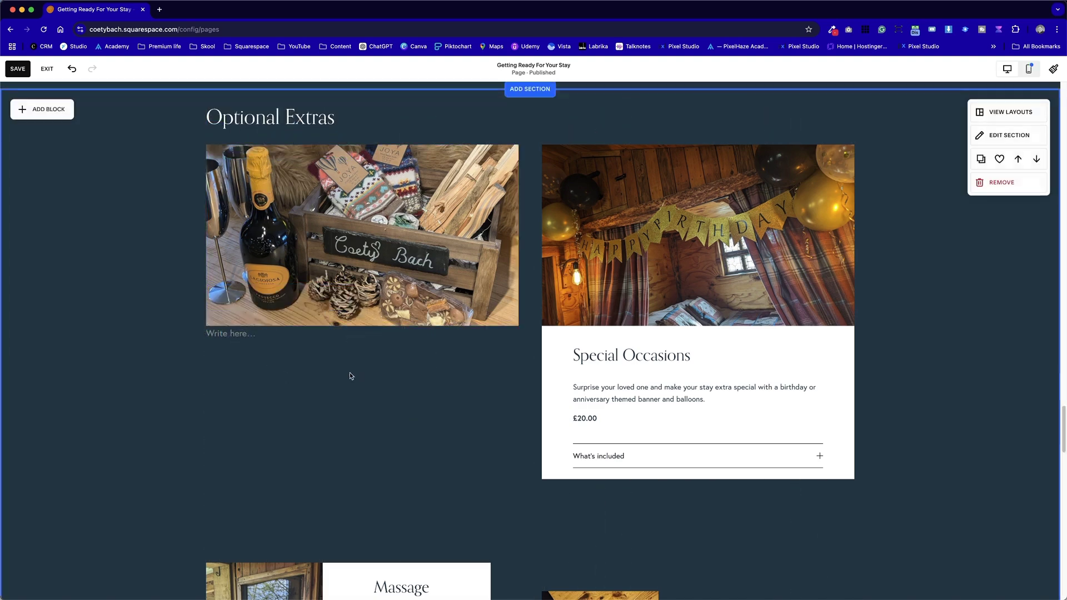
Copy the heading, description and price from the Special Occasions card into the new text block under the Coety Bach image
click(621, 381)
click(715, 401)
drag(717, 401, 555, 349)
drag(599, 419, 527, 358)
key(super+c)
click(239, 340)
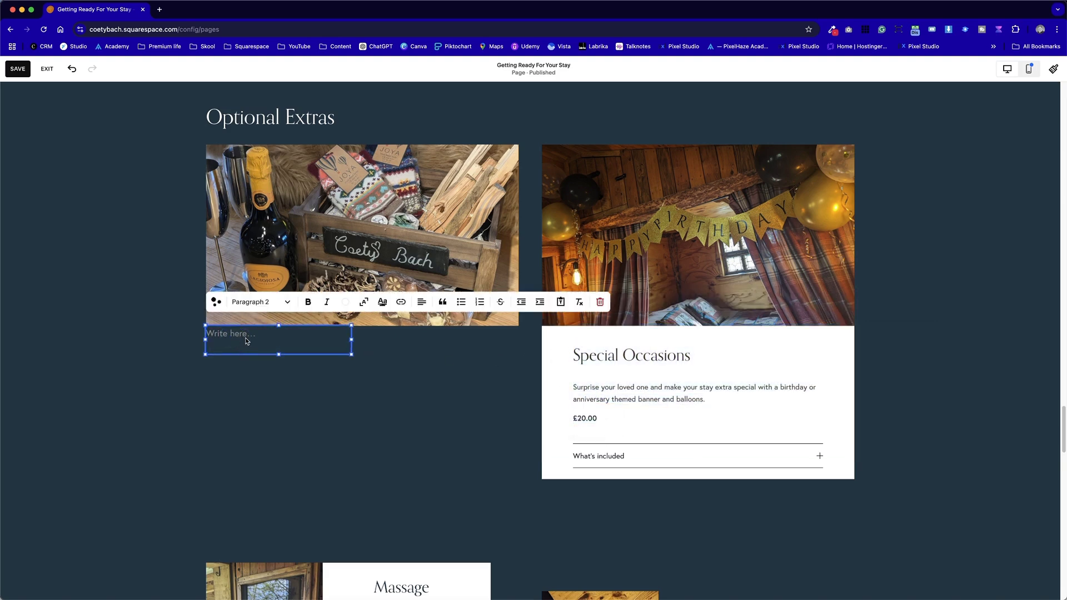
key(super+v)
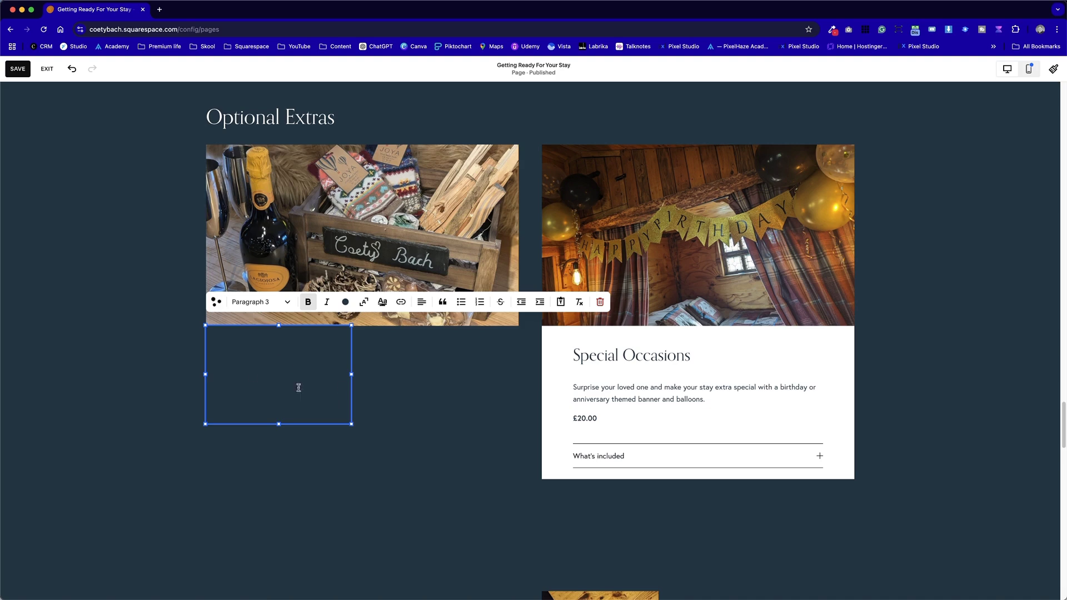
click(378, 401)
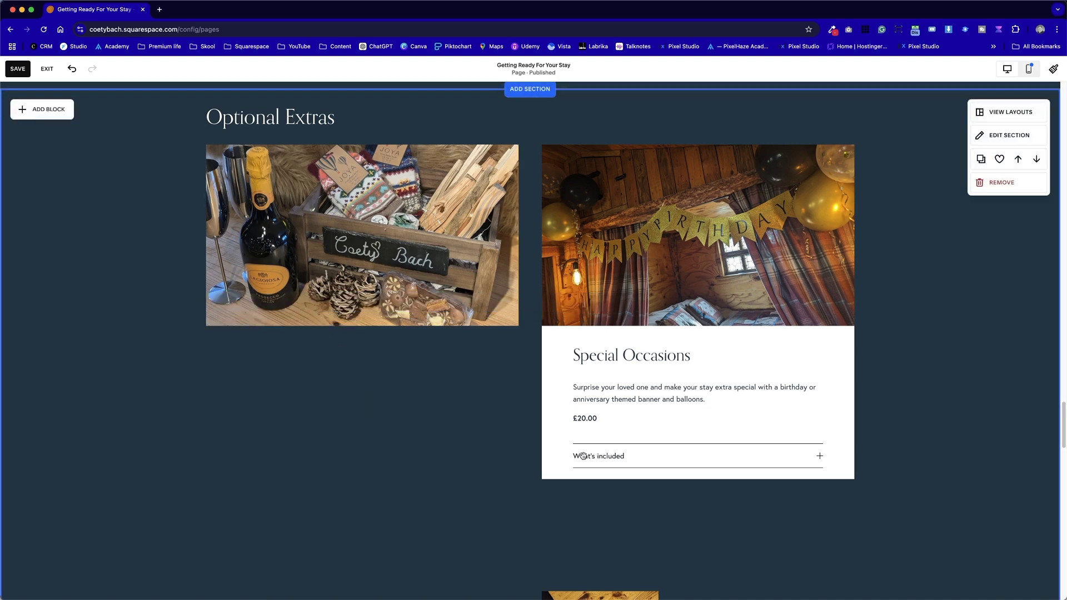
Enable a background on the text block under the Coety Bach image
click(306, 387)
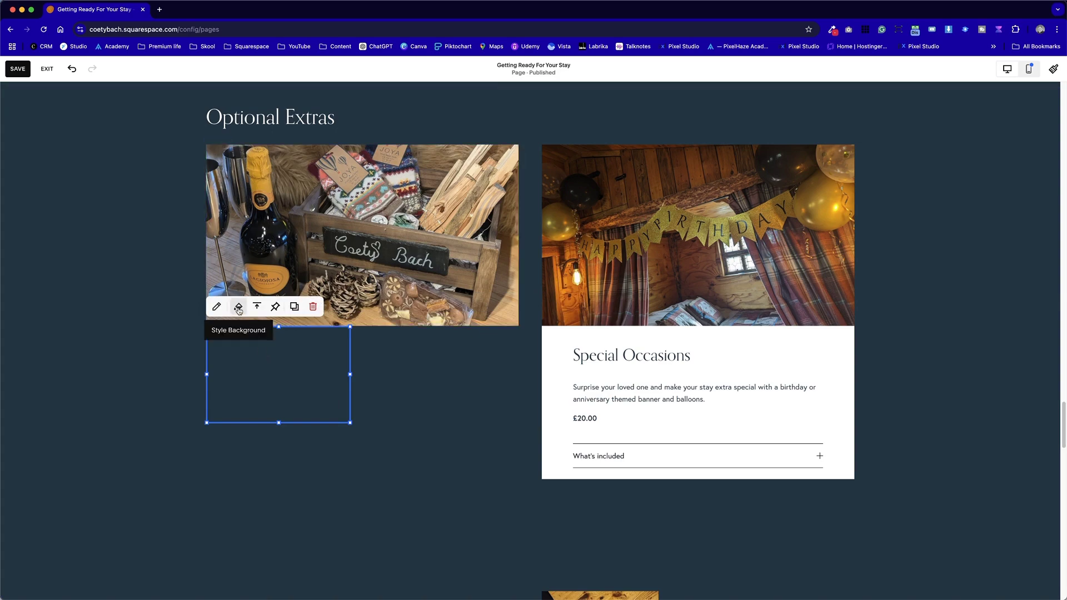
click(238, 306)
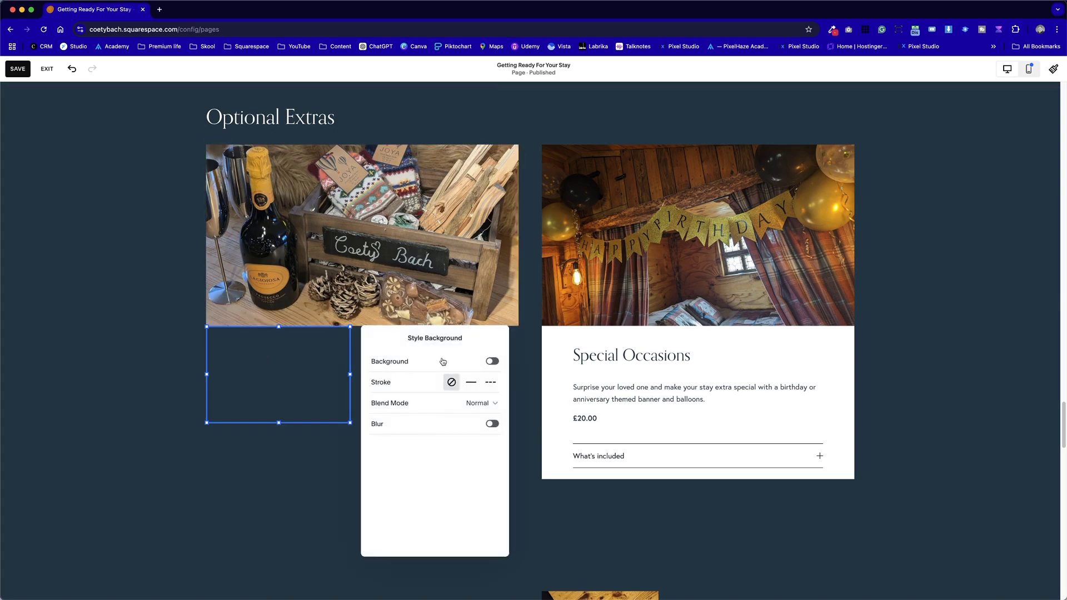
click(491, 362)
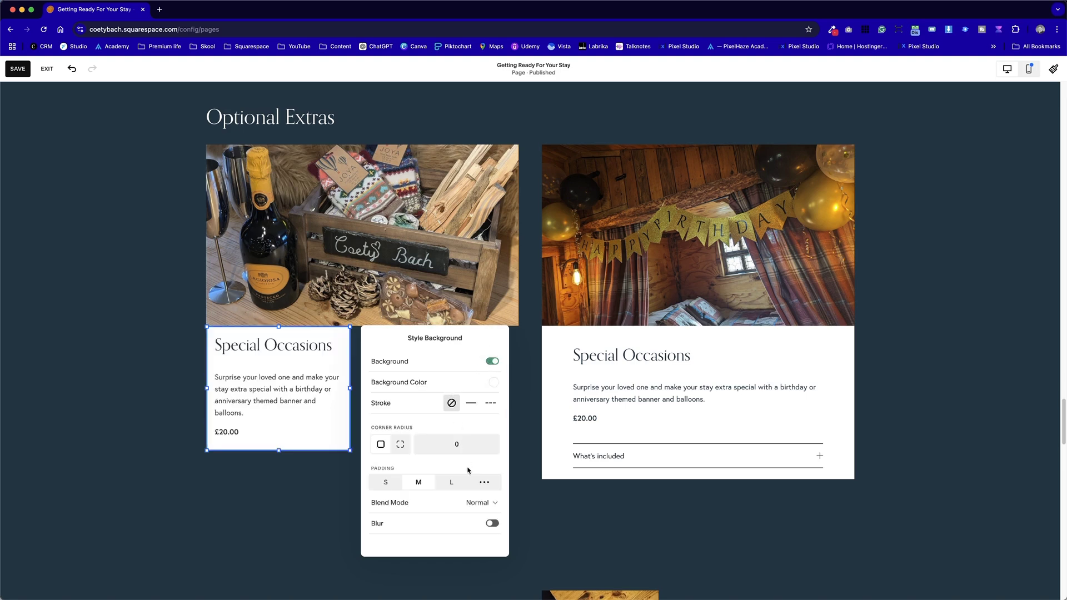
click(326, 491)
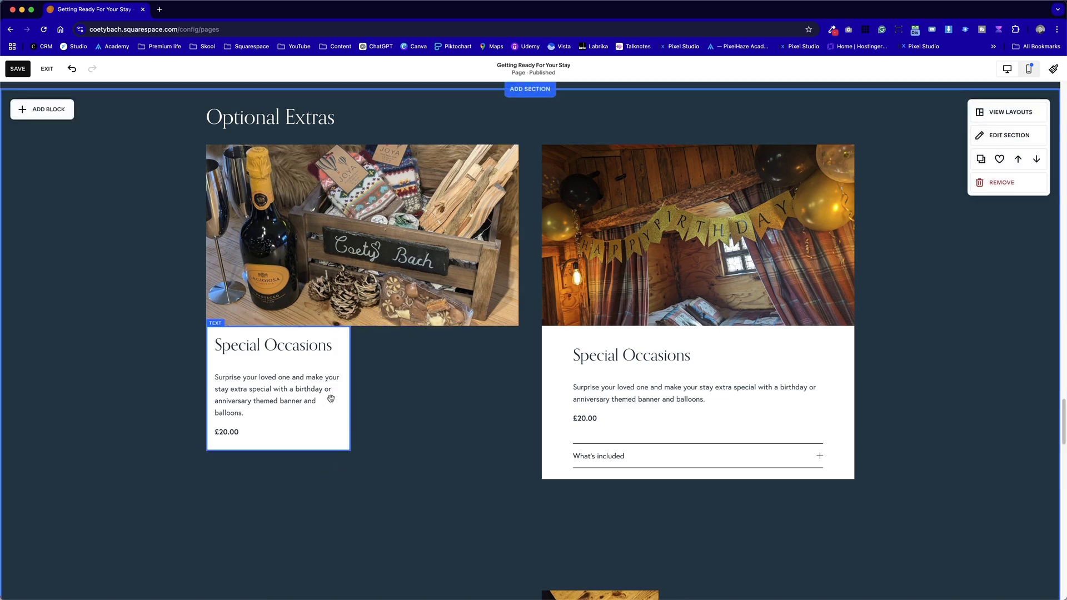
Widen the new text block to the full width of the Coety Bach image
click(333, 398)
drag(350, 391, 519, 393)
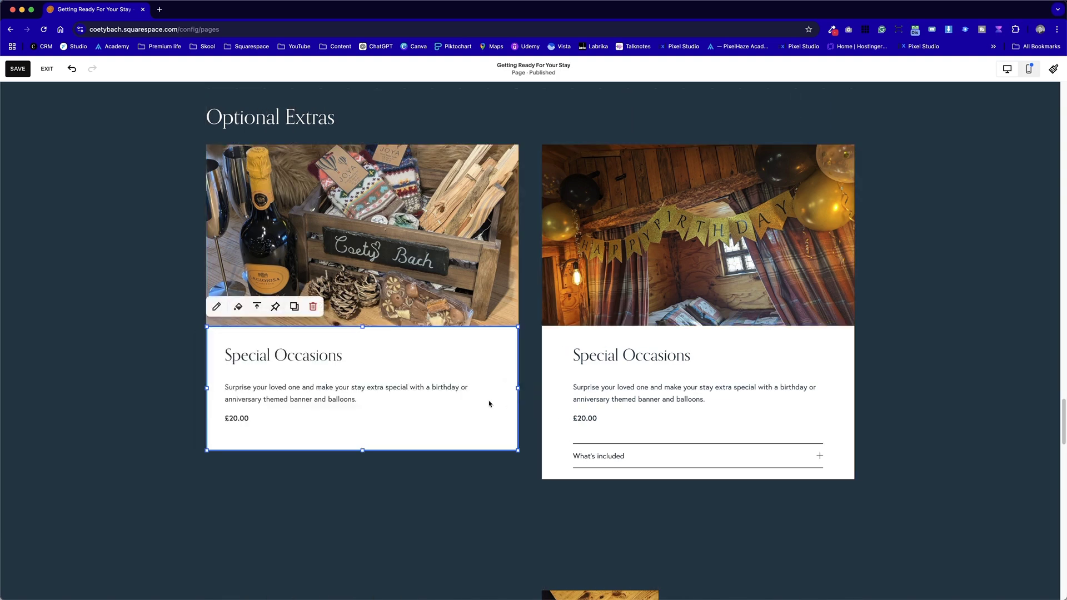
click(487, 546)
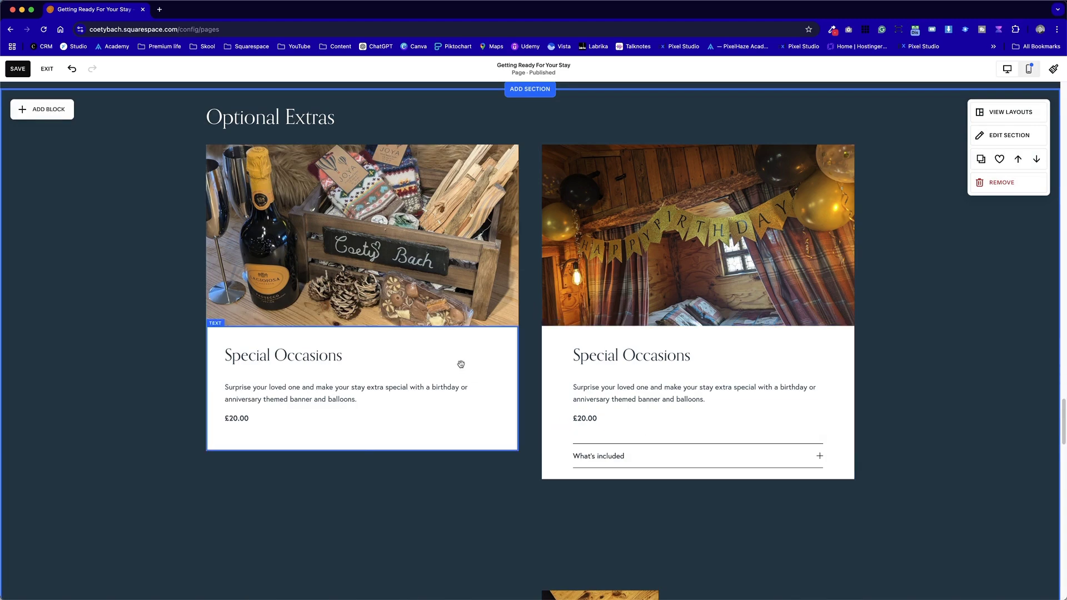
Give the new text block custom background padding with Left & Right at 10%
double_click(320, 399)
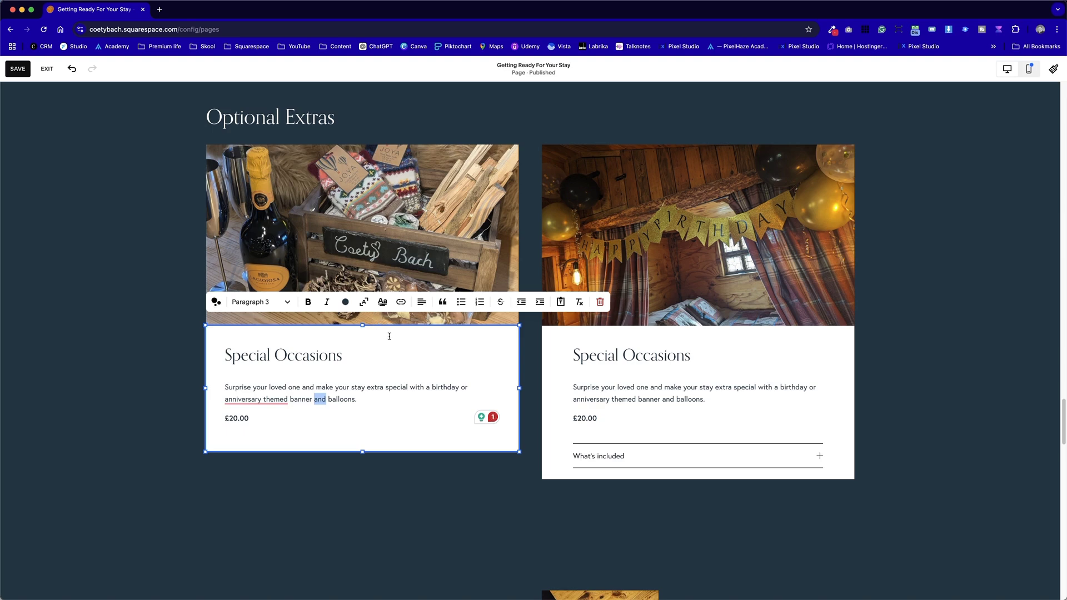
click(425, 470)
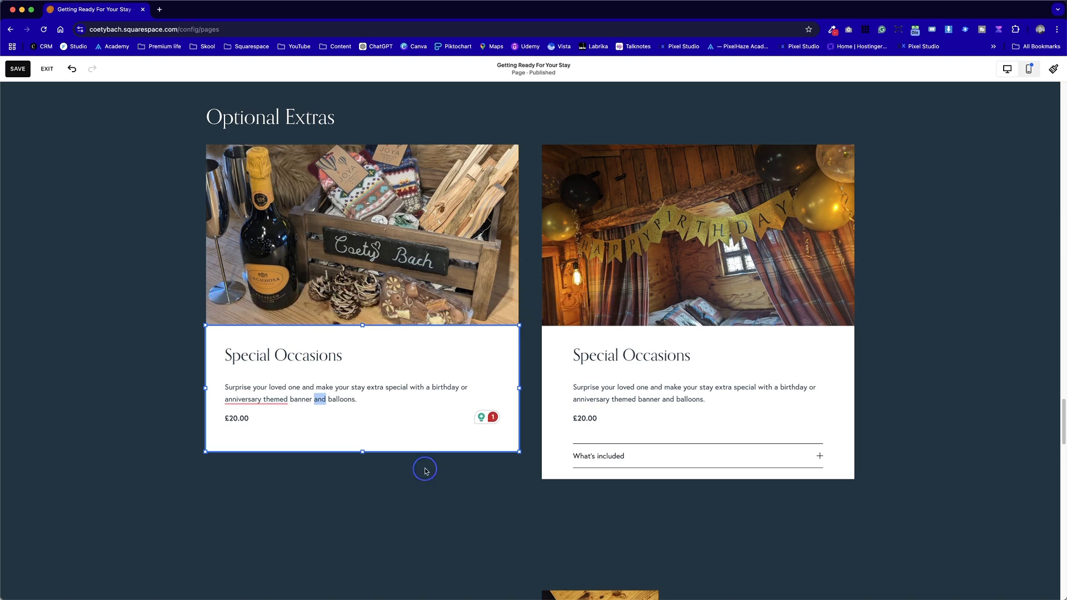
click(423, 433)
click(238, 306)
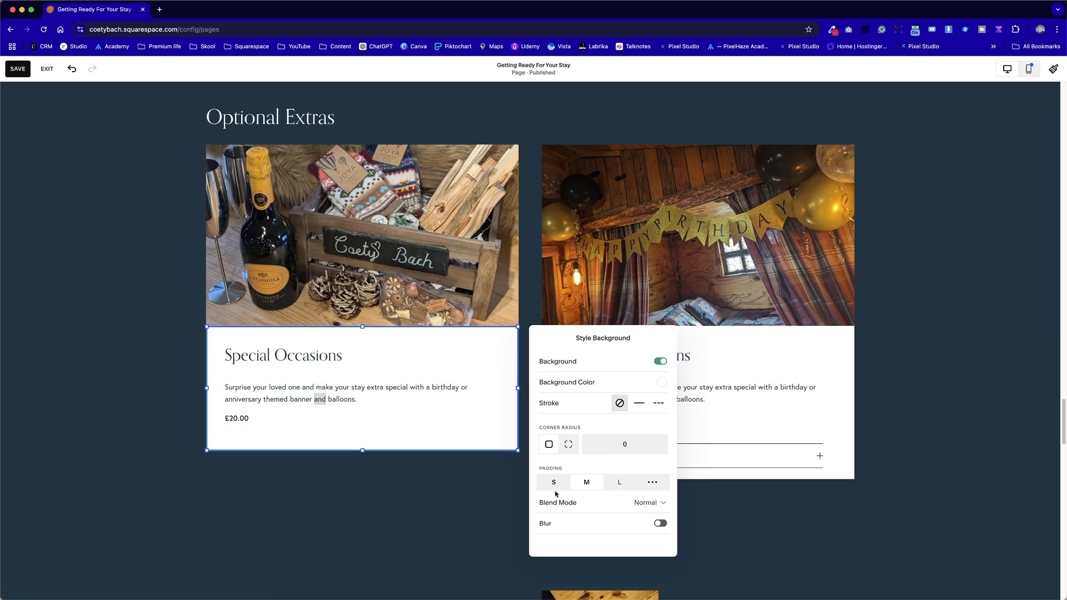
click(655, 484)
scroll(640, 491, down, 2)
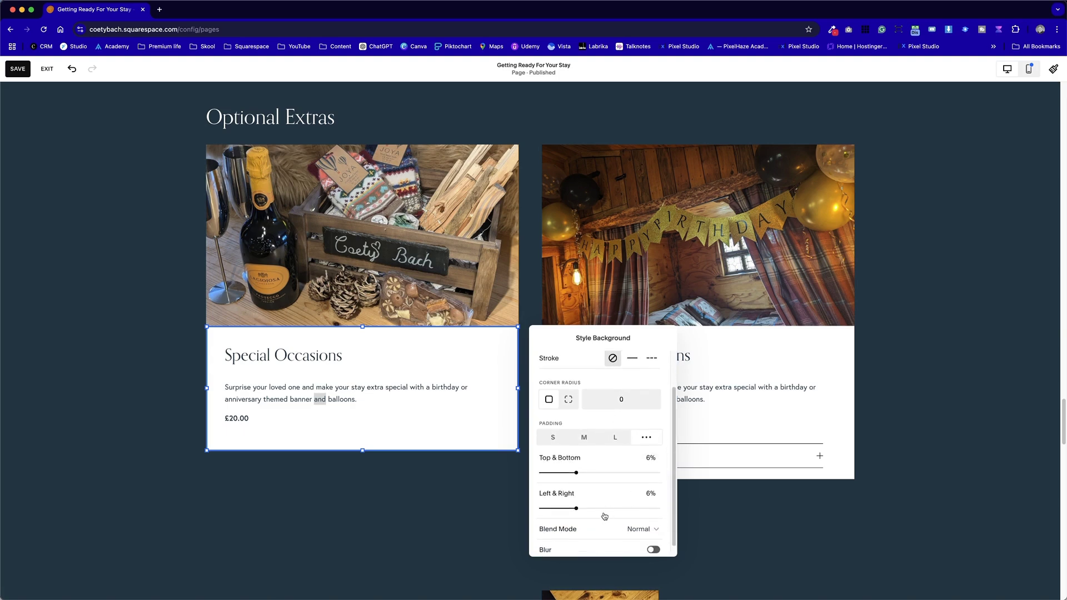
drag(576, 508, 600, 508)
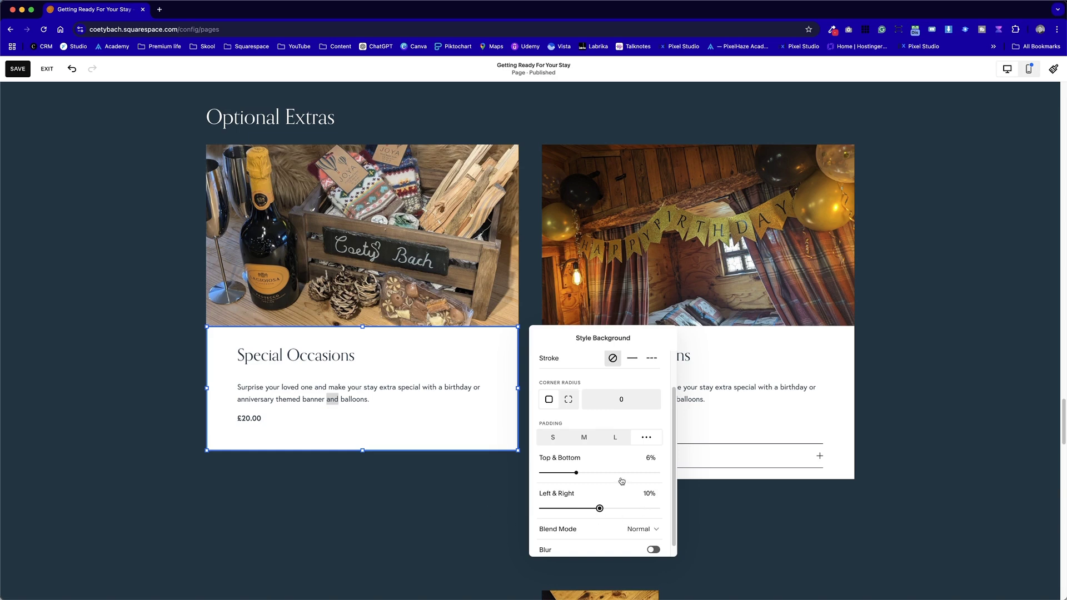
click(442, 479)
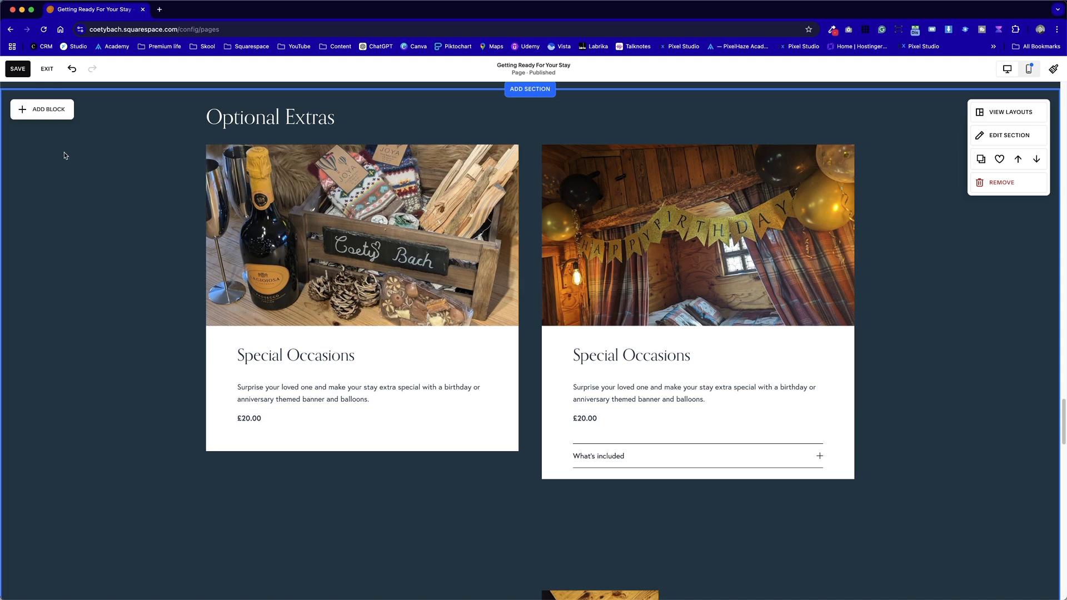
Merge the heading, description and £20.00 price in the block under the Coety Bach image into one continuous paragraph
click(269, 360)
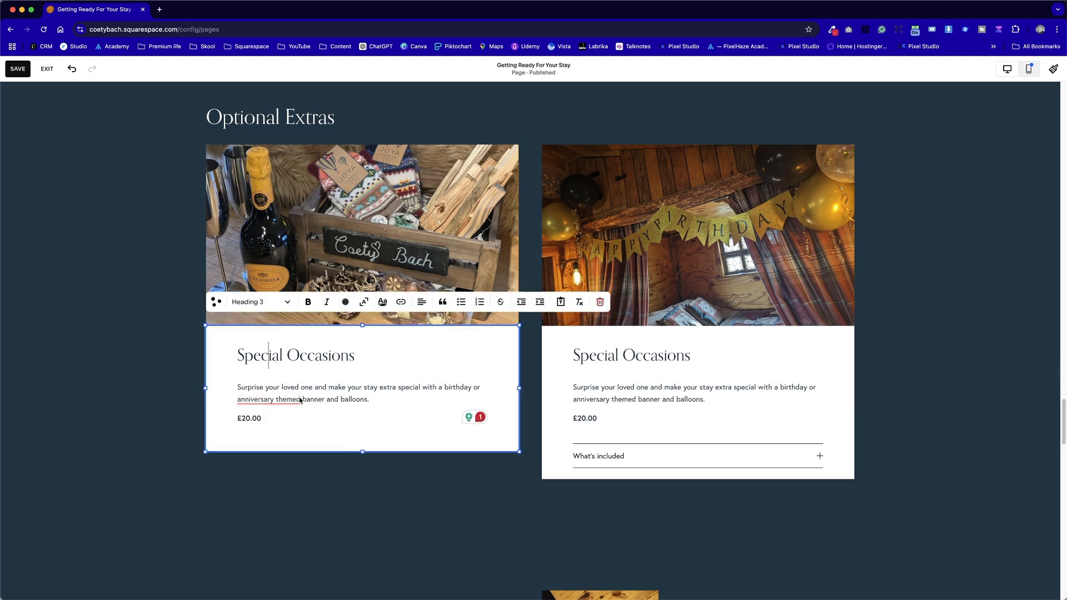
click(262, 387)
click(238, 388)
key(BackSpace)
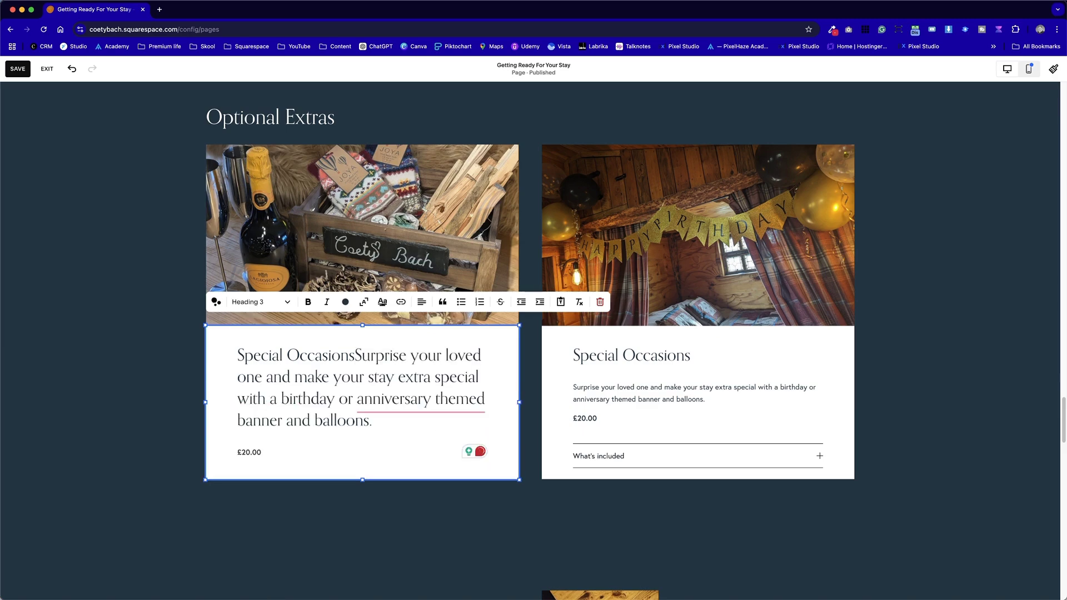
click(237, 453)
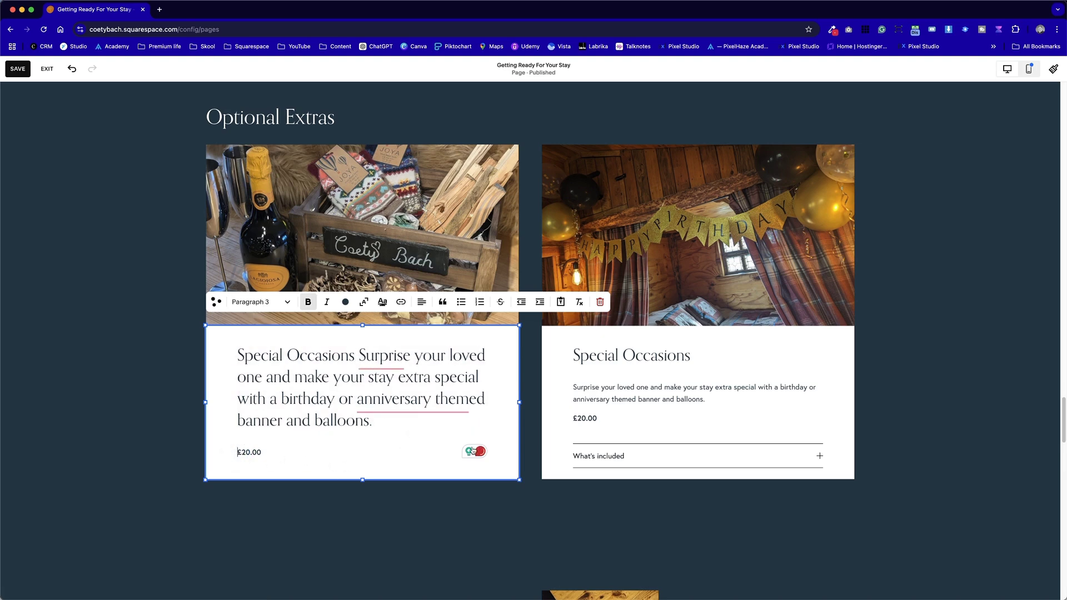
key(BackSpace)
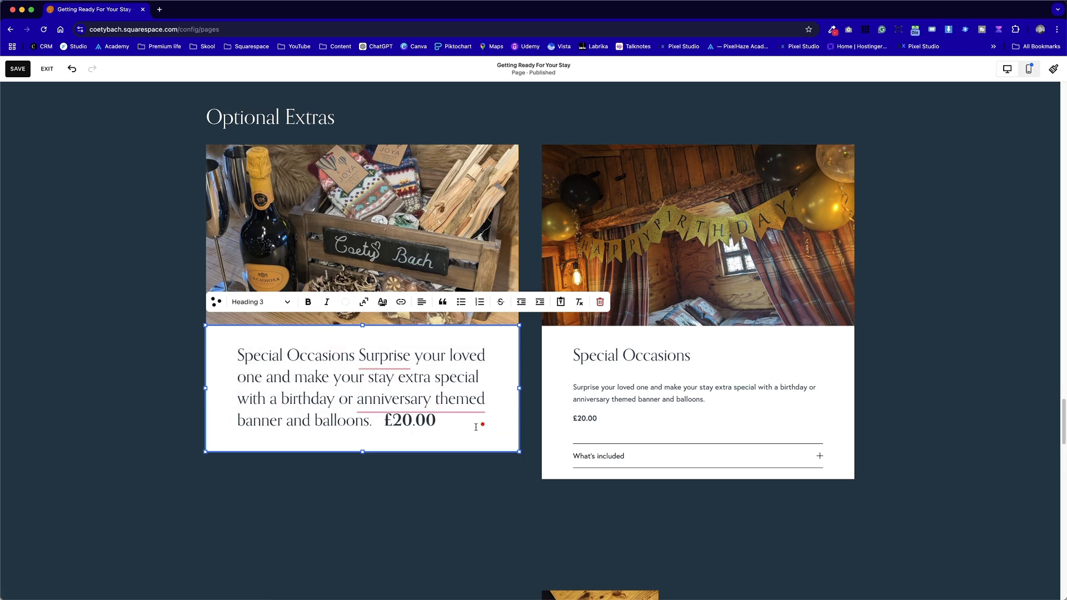
key(BackSpace)
Format the merged text as Paragraph 2
click(270, 304)
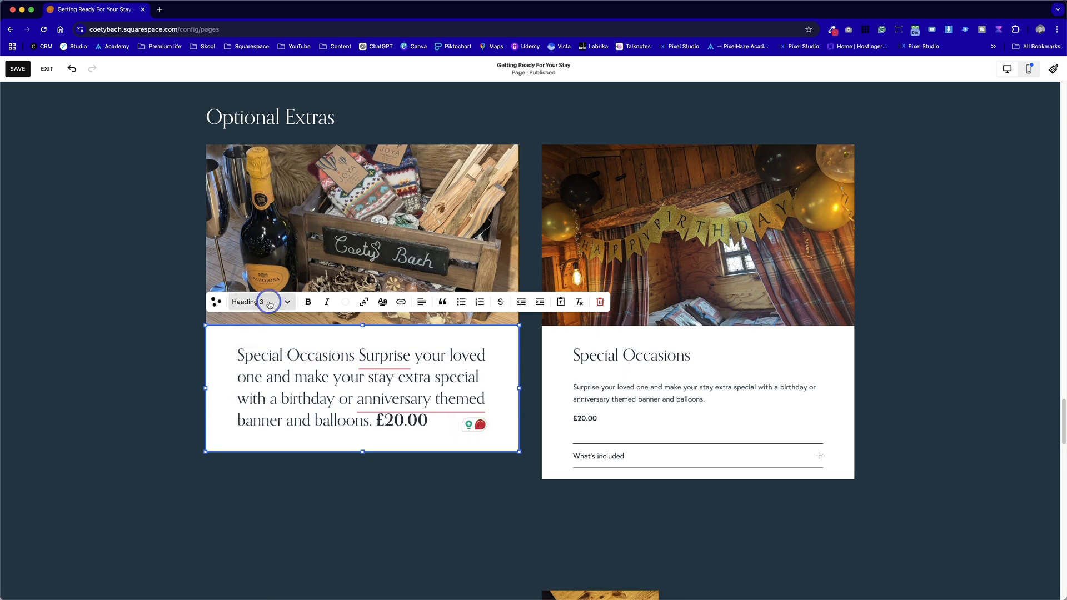
click(273, 415)
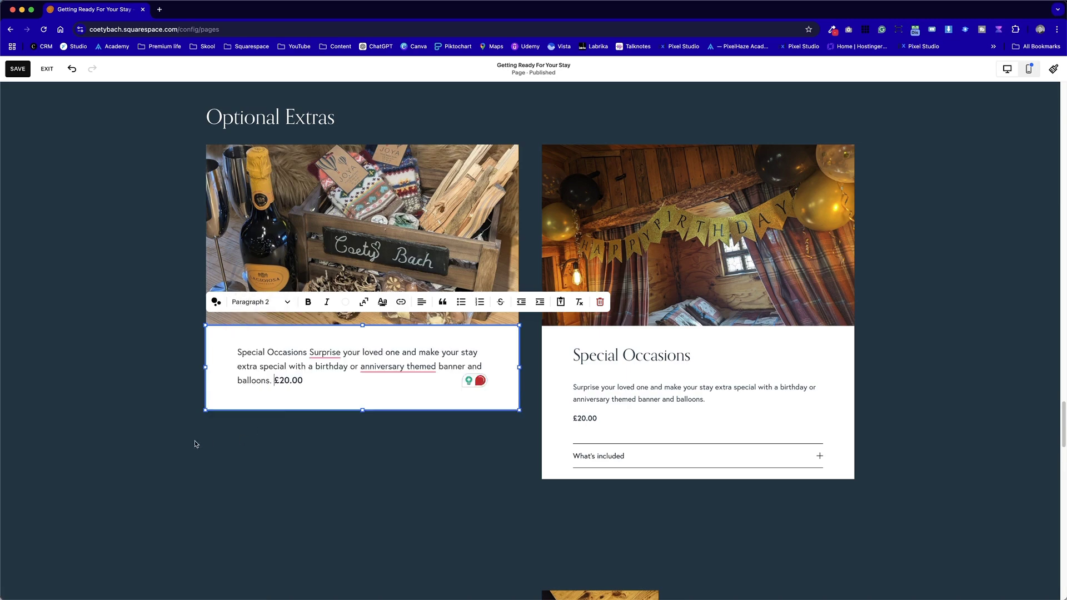
click(139, 446)
Split the text into separate title, description and price paragraphs, and accept the spelling correction "anniversary-themed"
click(305, 382)
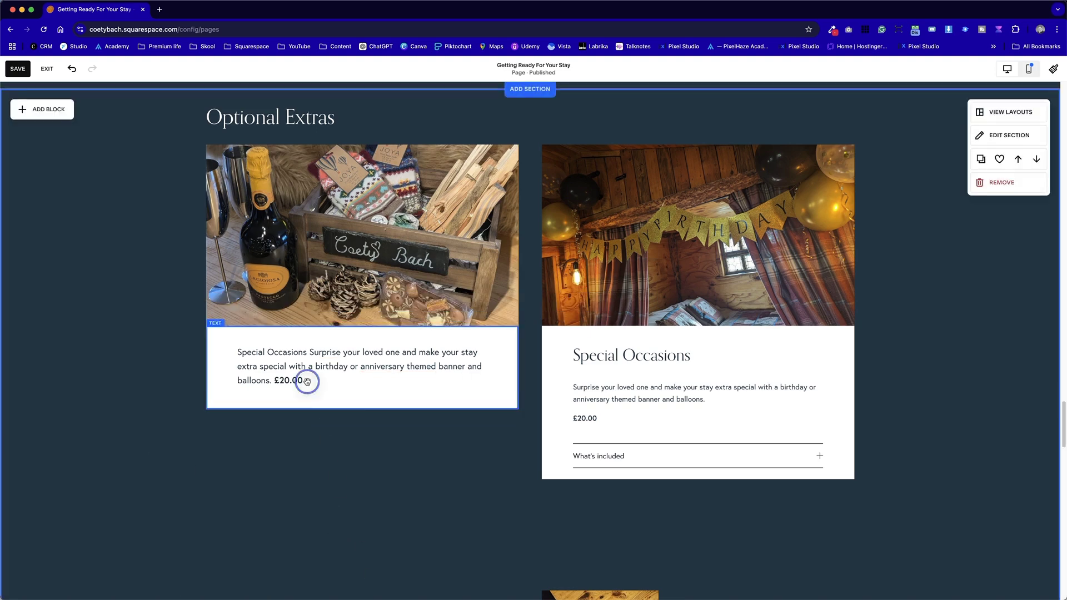
click(310, 352)
key(Return)
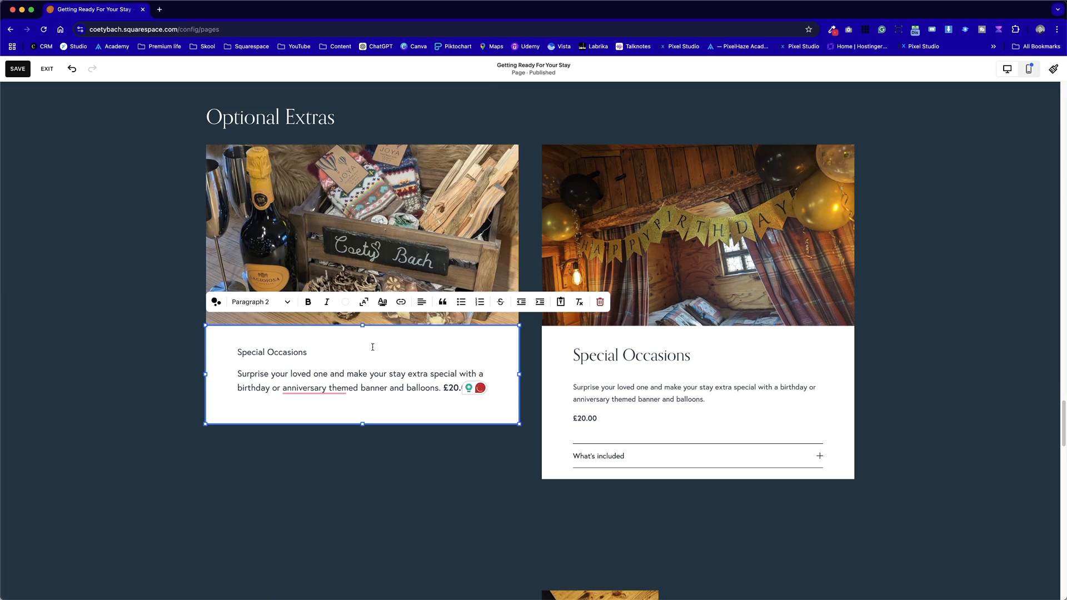
click(442, 388)
key(Return)
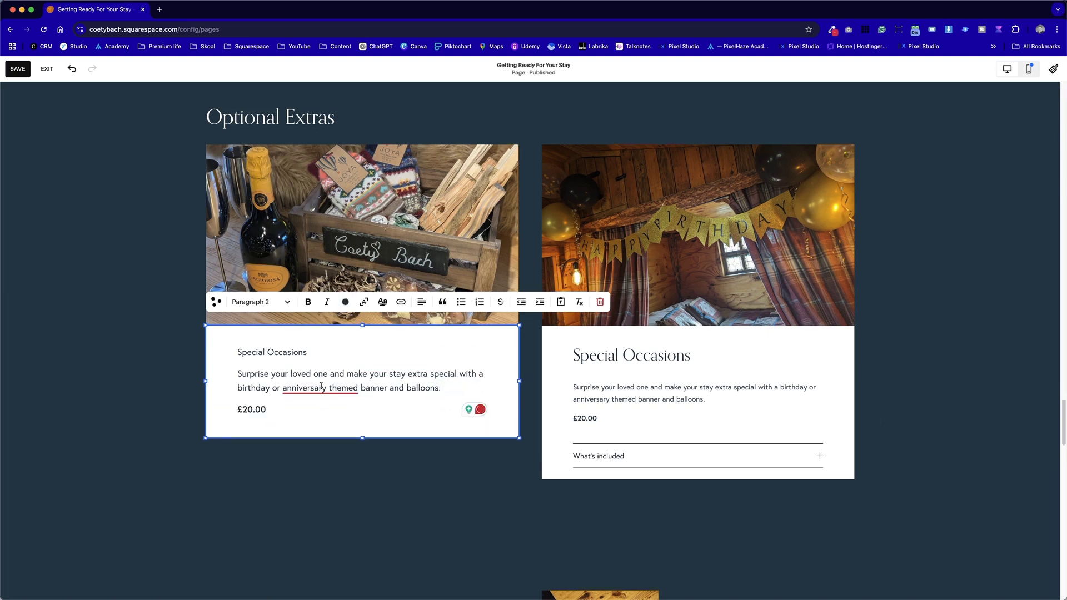
mouse_move(328, 390)
click(336, 417)
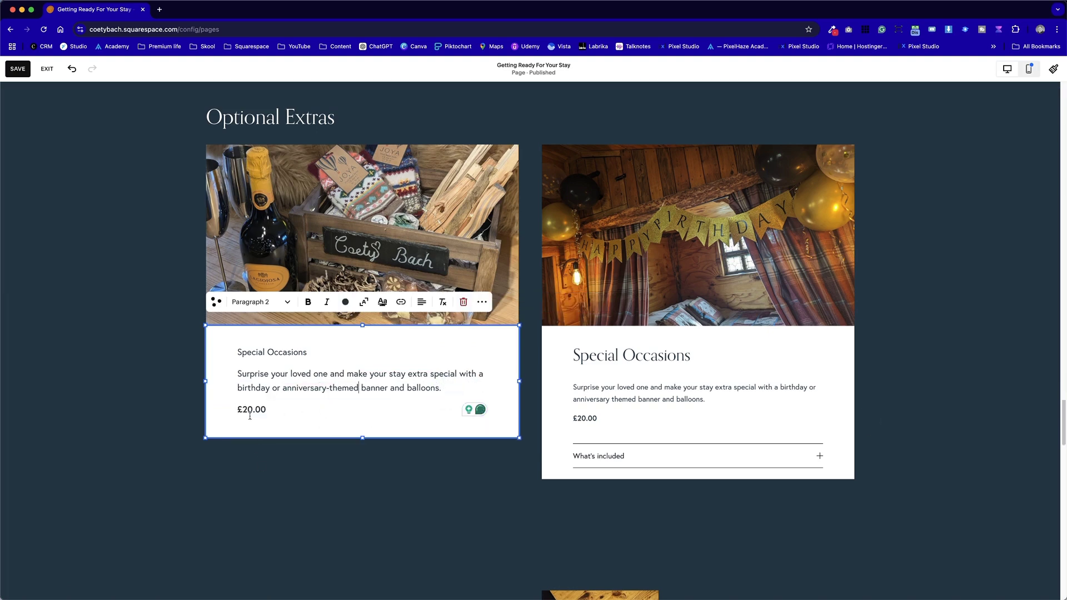
Format only the "Special Occasions" line under the Coety Bach image as Heading 3
click(249, 409)
drag(264, 409, 236, 410)
click(250, 370)
click(268, 353)
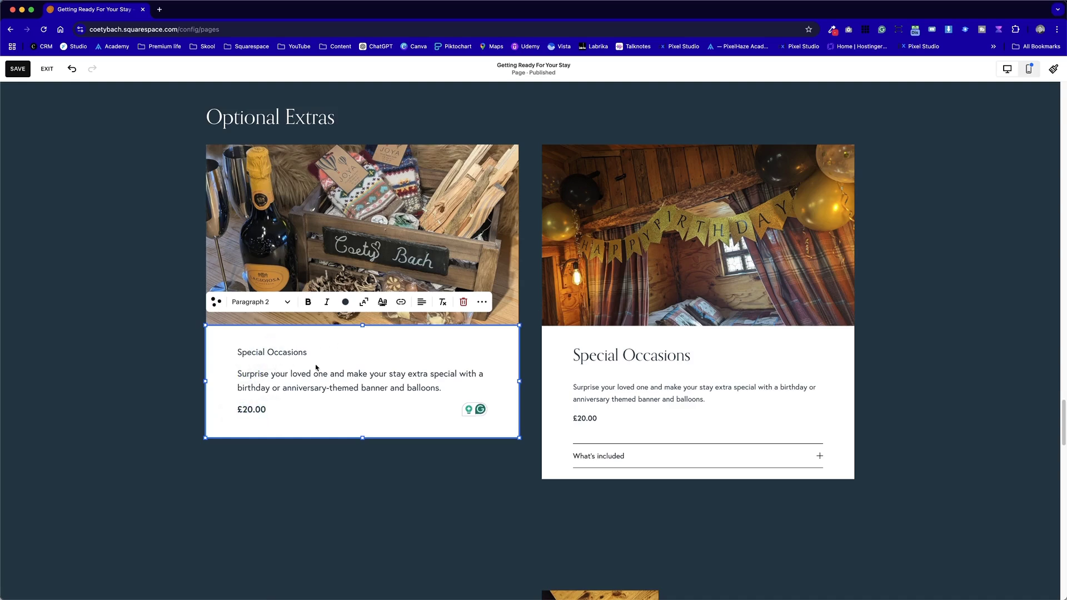
click(240, 371)
click(250, 355)
click(265, 372)
click(261, 352)
click(252, 303)
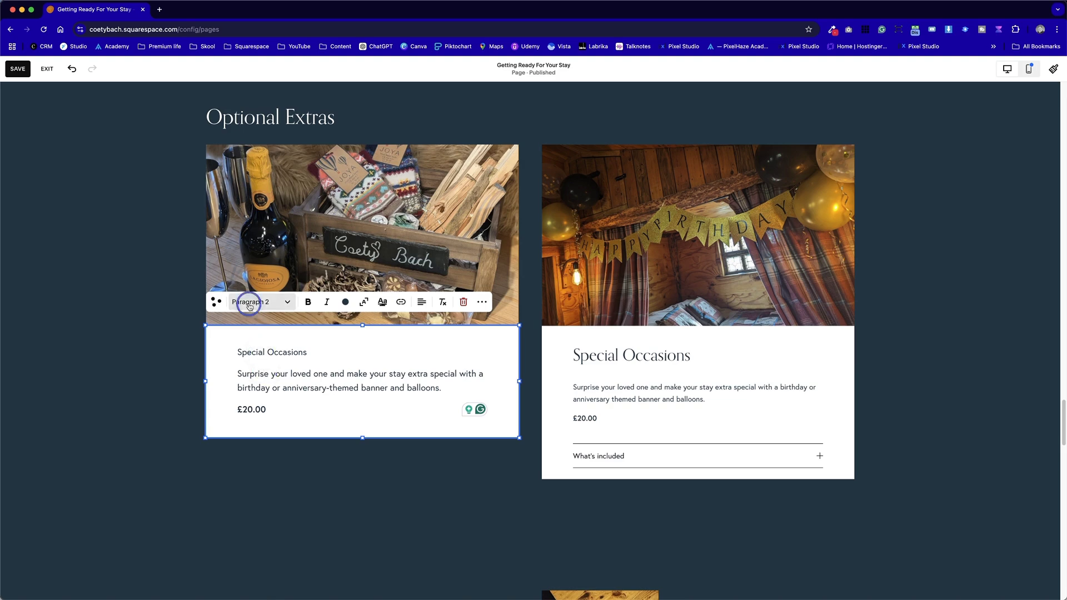
click(280, 368)
click(97, 406)
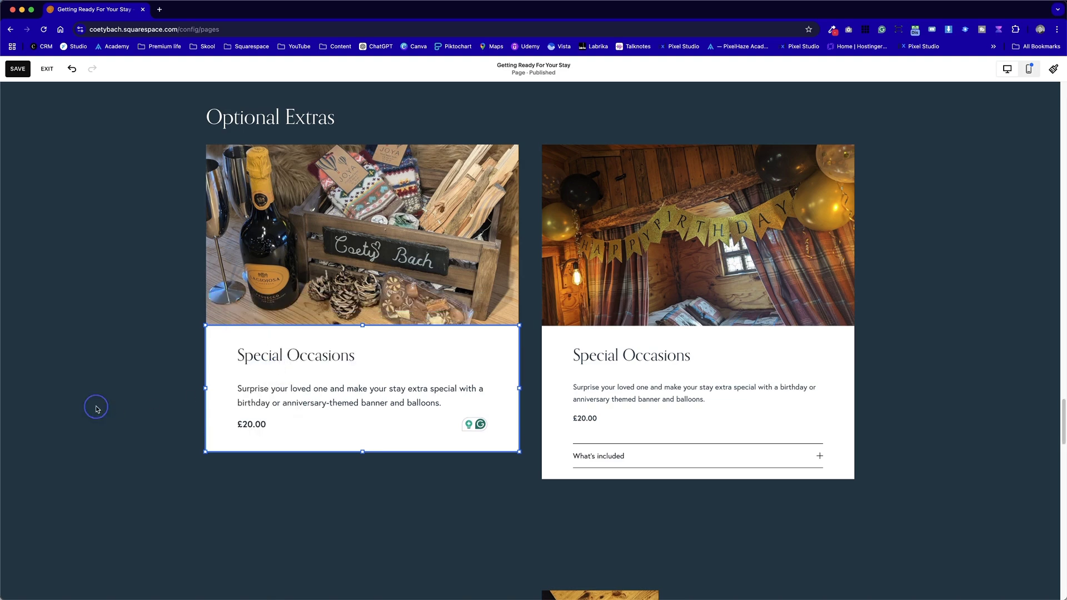
Join the description paragraph onto the "Special Occasions" heading under the Coety Bach image
click(237, 392)
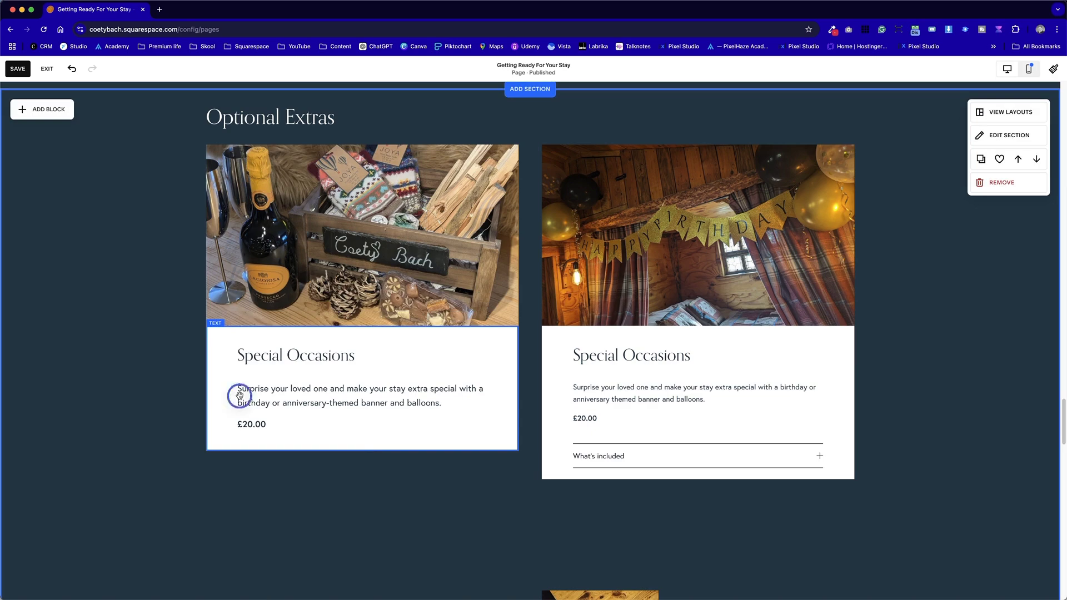
key(BackSpace)
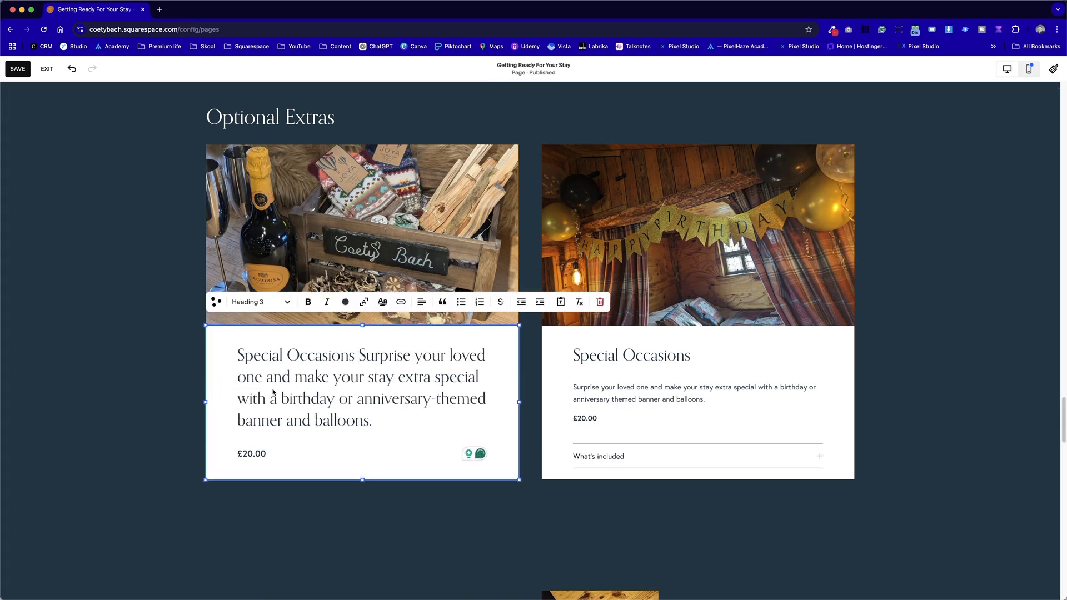
click(280, 355)
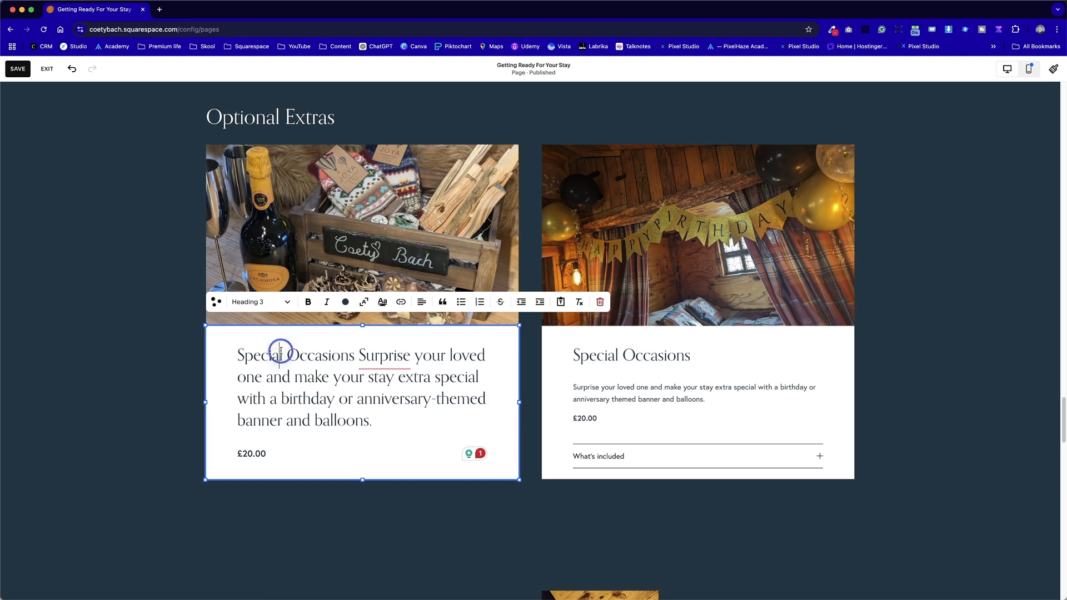
Try Heading 2 on the merged text under the Coety Bach image and return it to Heading 3
click(282, 303)
click(253, 346)
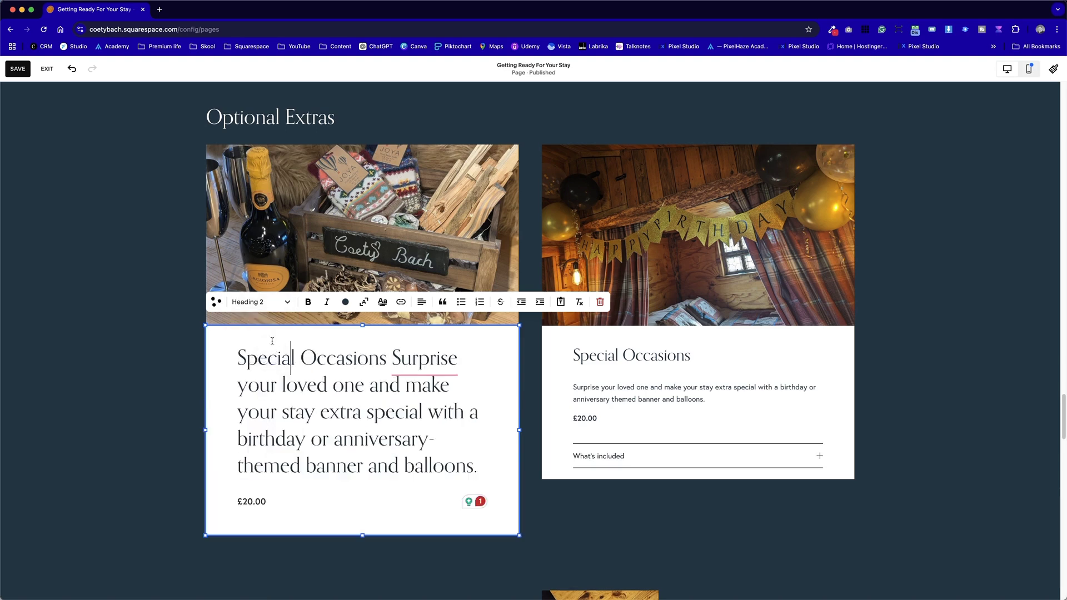
click(244, 302)
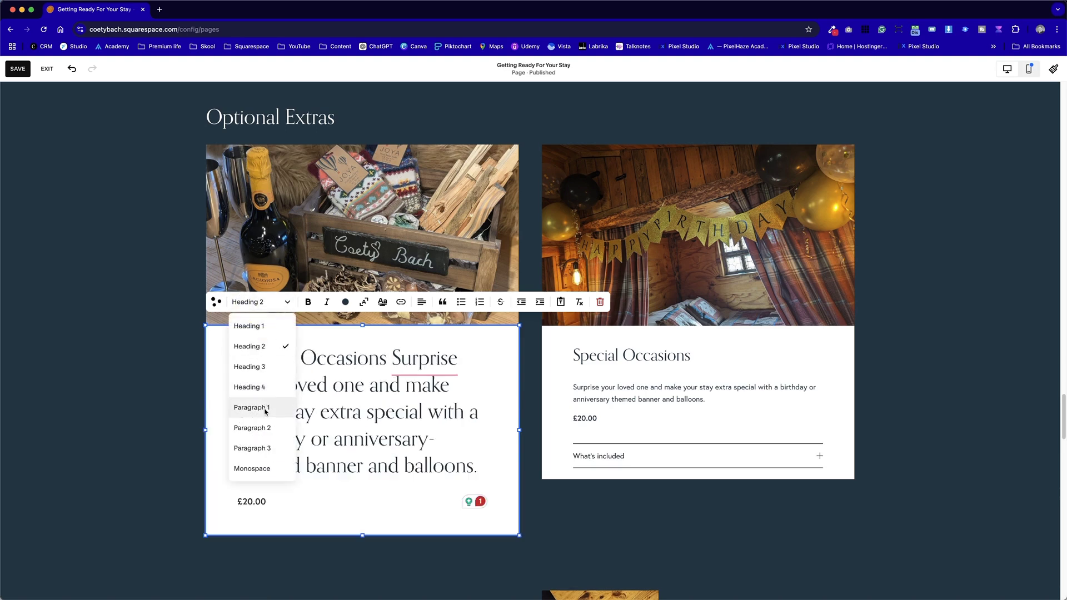
click(261, 367)
Split the description off the "Special Occasions" heading into its own paragraph and format it as Paragraph 2
click(358, 357)
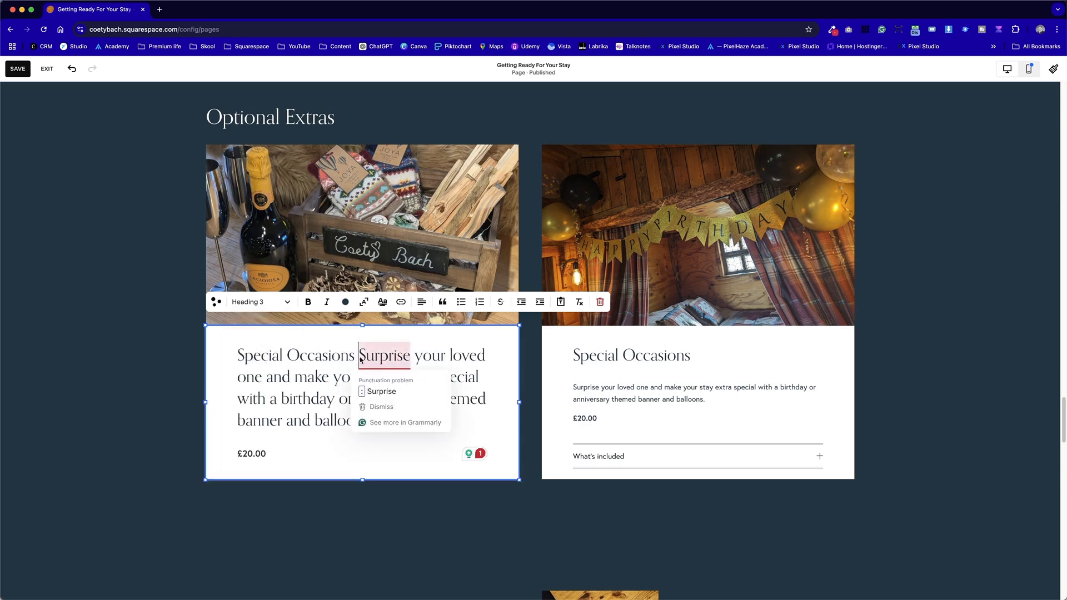
key(Return)
click(281, 302)
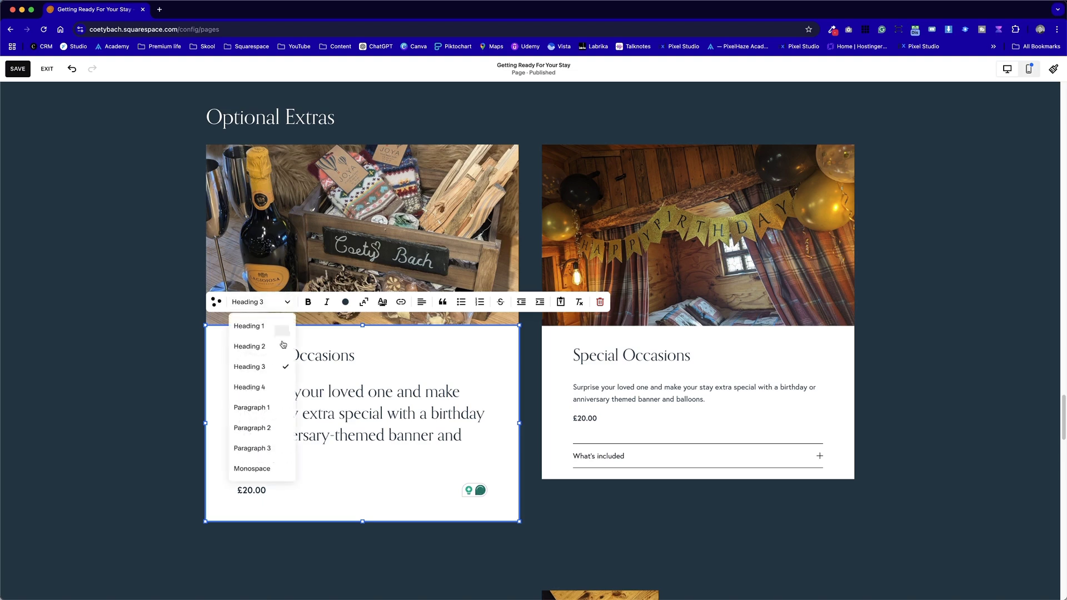
click(271, 428)
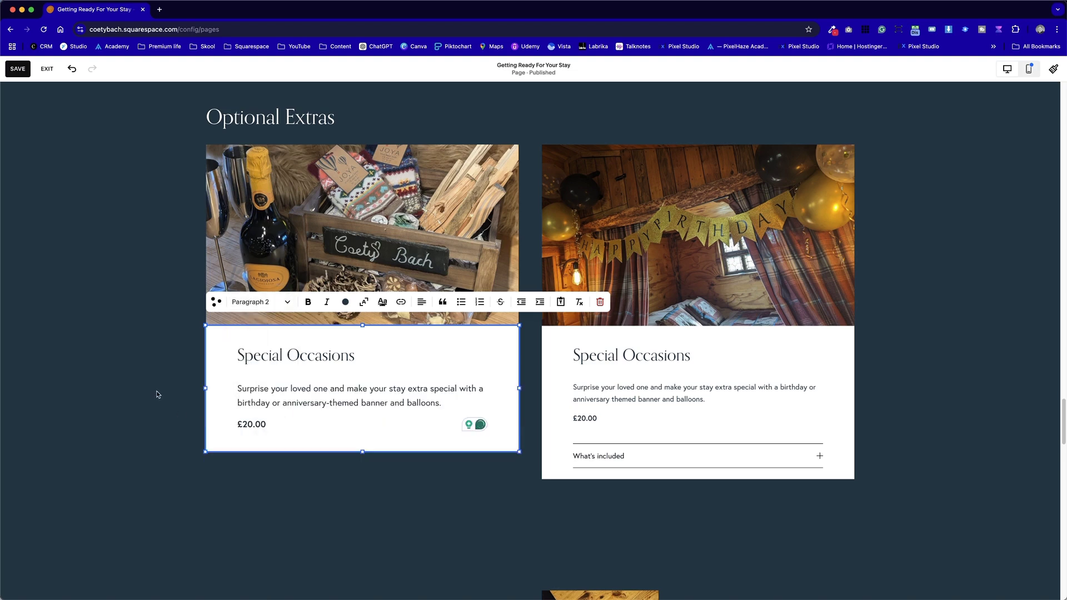
click(158, 395)
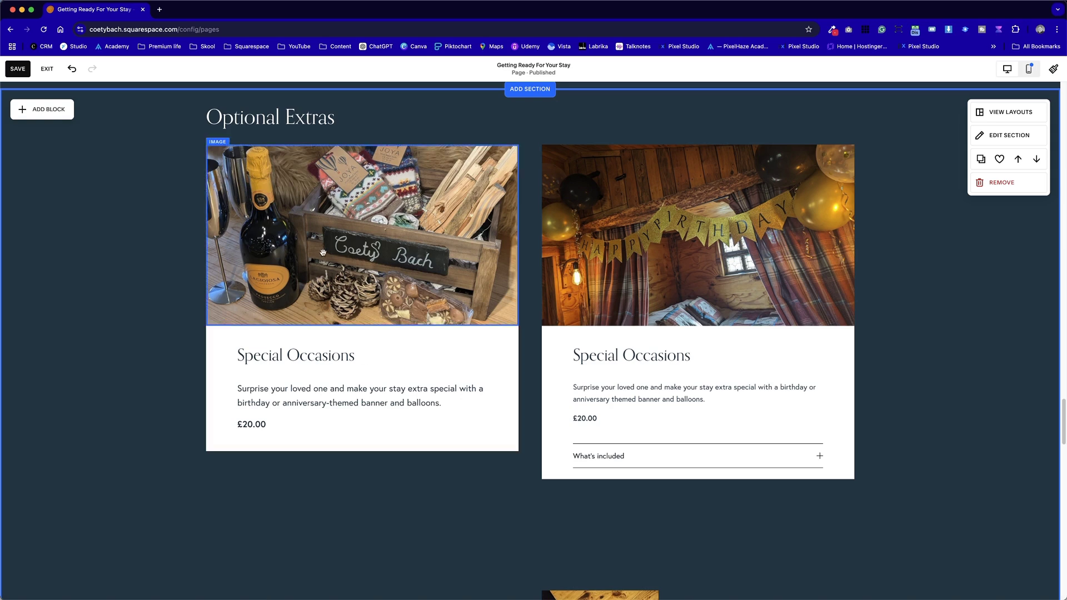
Add an Accordion block directly below the Coety Bach text block and widen it to the card's full width
click(62, 109)
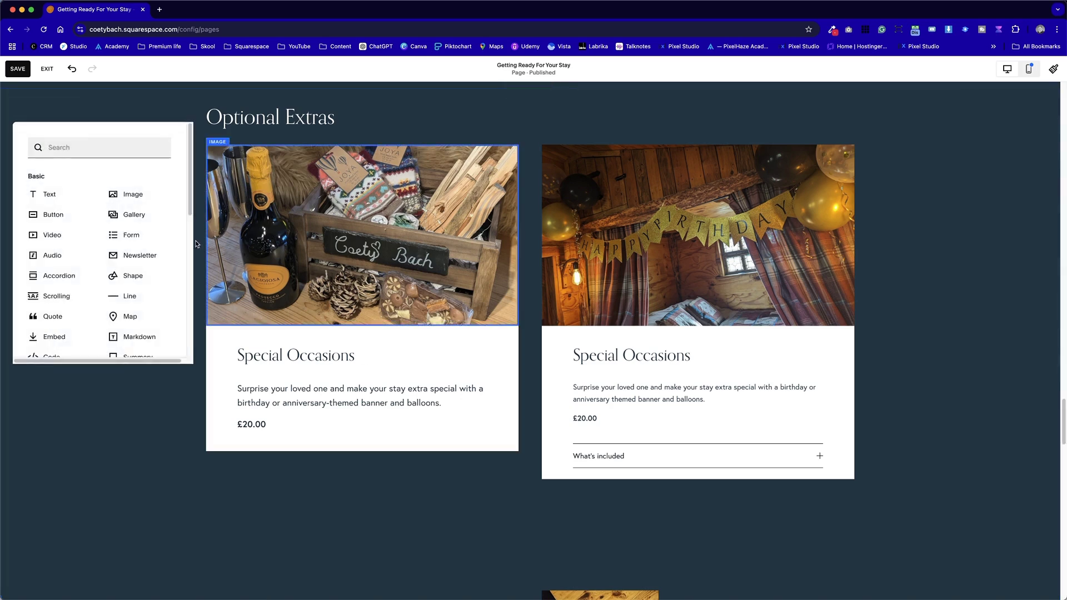
click(63, 276)
drag(322, 403, 275, 513)
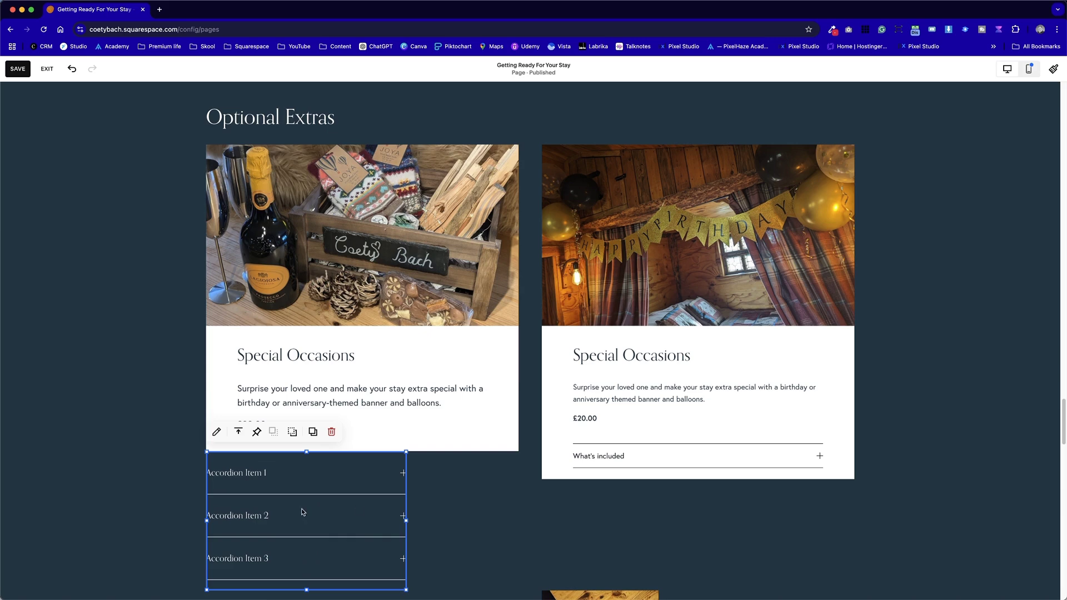
drag(409, 525, 519, 520)
click(554, 520)
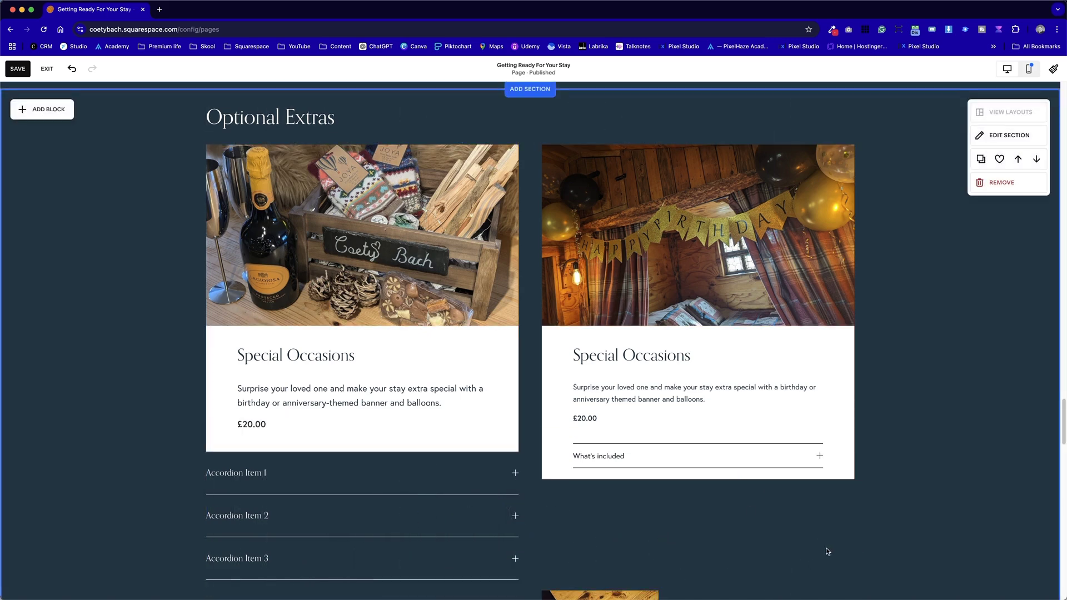
Format the description paragraph under the Coety Bach image as Paragraph 3
scroll(738, 523, down, 1)
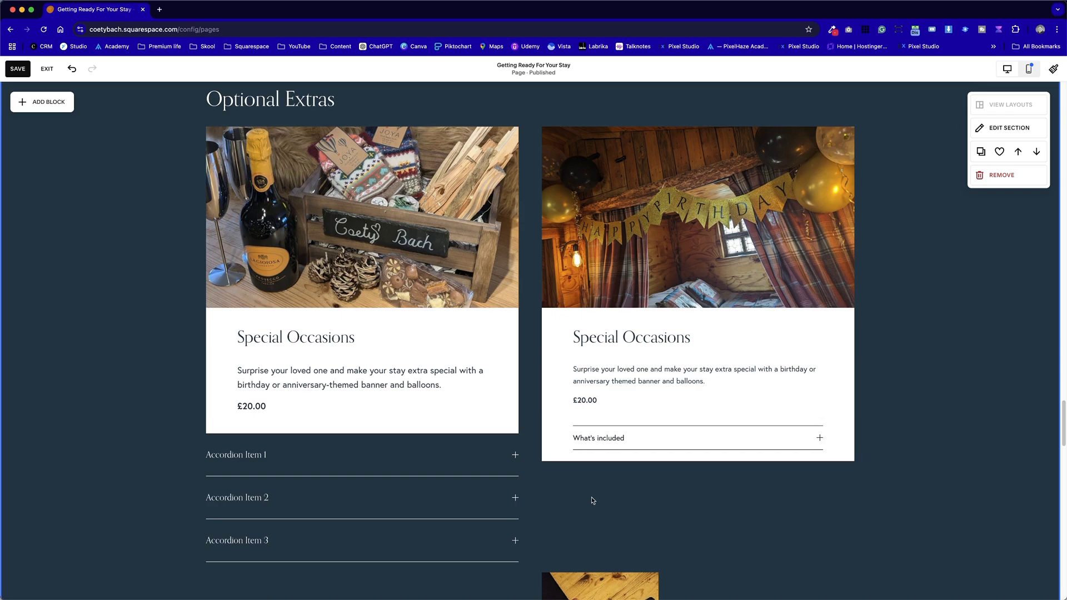
click(413, 381)
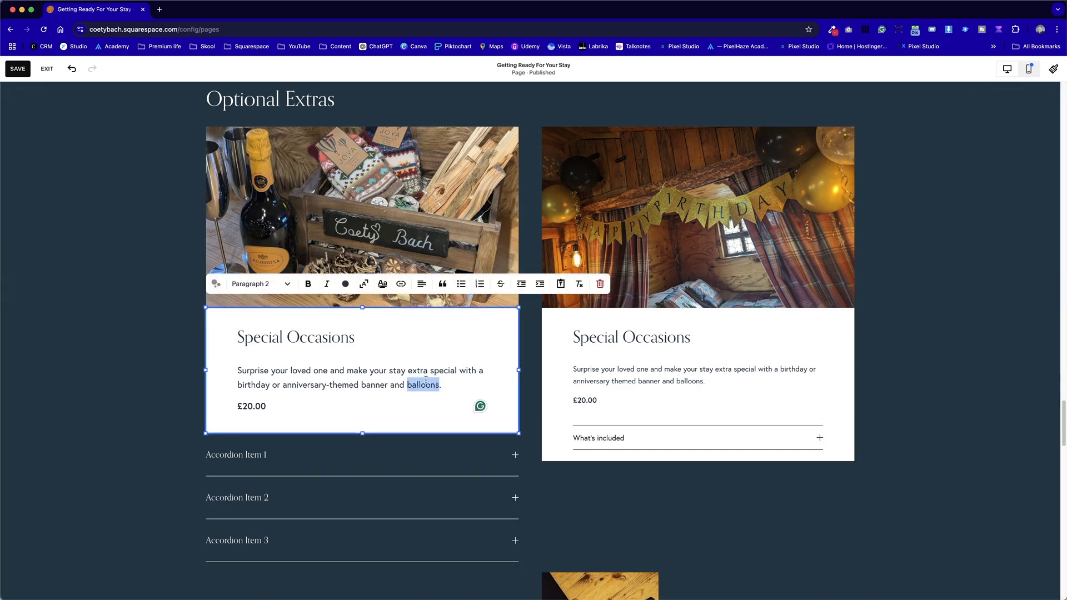
click(287, 284)
click(255, 432)
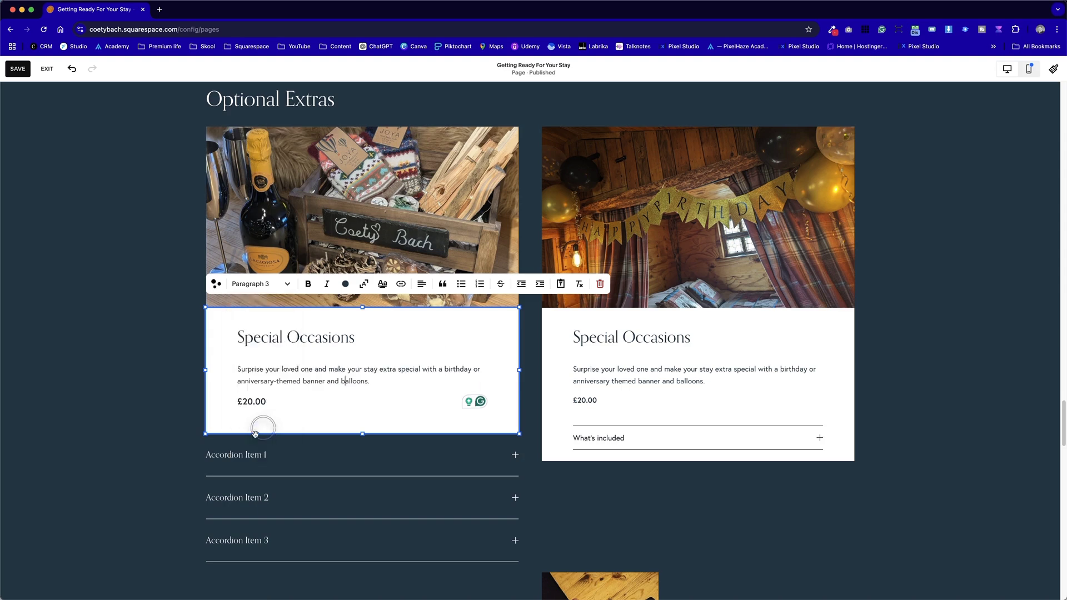
click(592, 486)
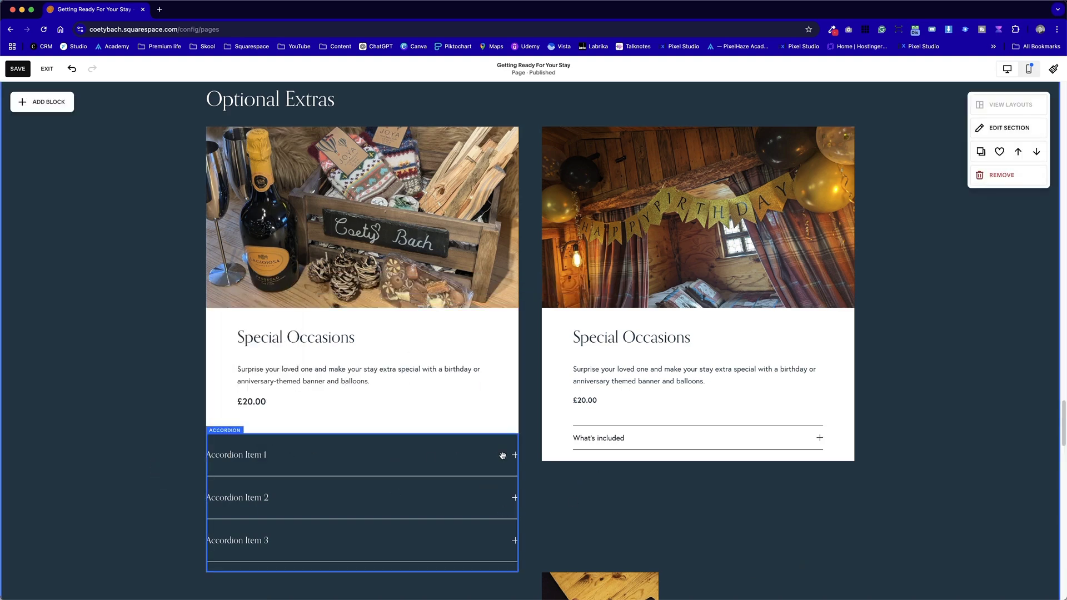
Delete Accordion Item 2 and Accordion Item 3 from the new accordion, keeping only the first item
click(487, 497)
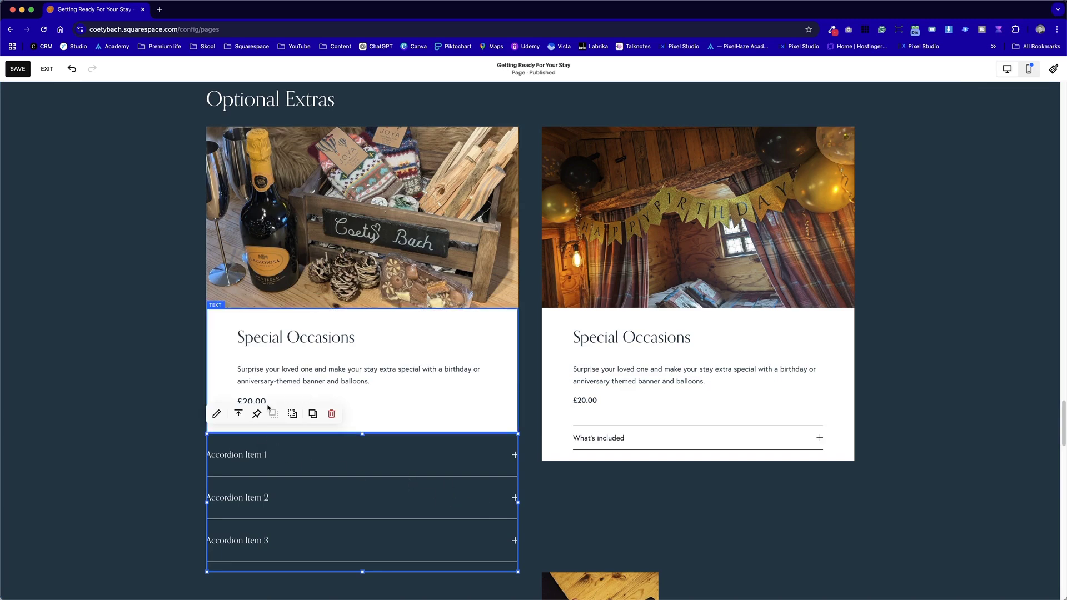
click(218, 414)
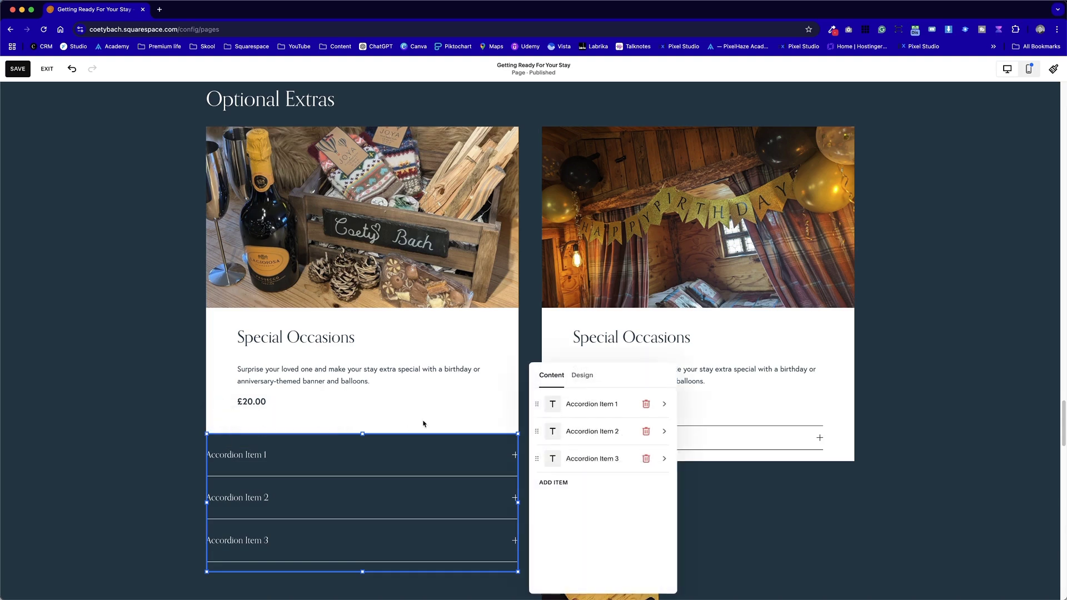
click(645, 431)
click(646, 431)
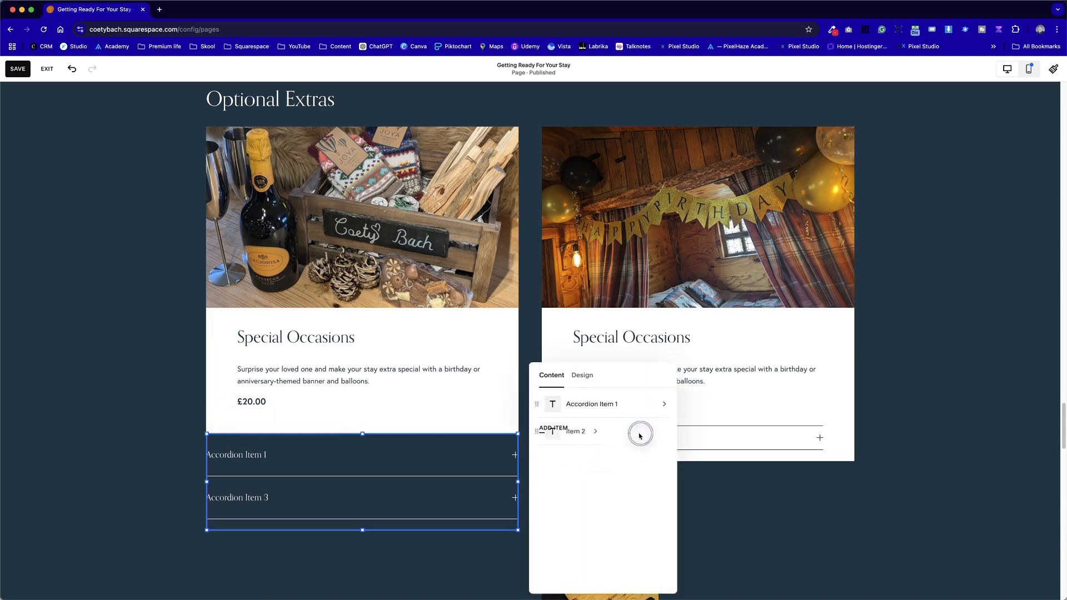
click(601, 406)
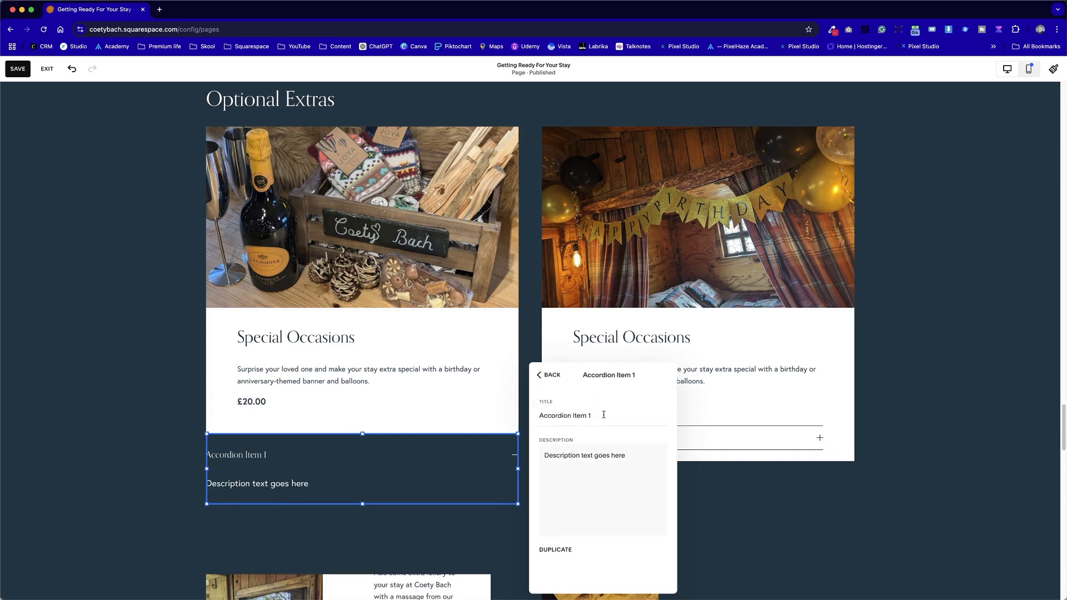
drag(604, 416, 535, 416)
click(709, 396)
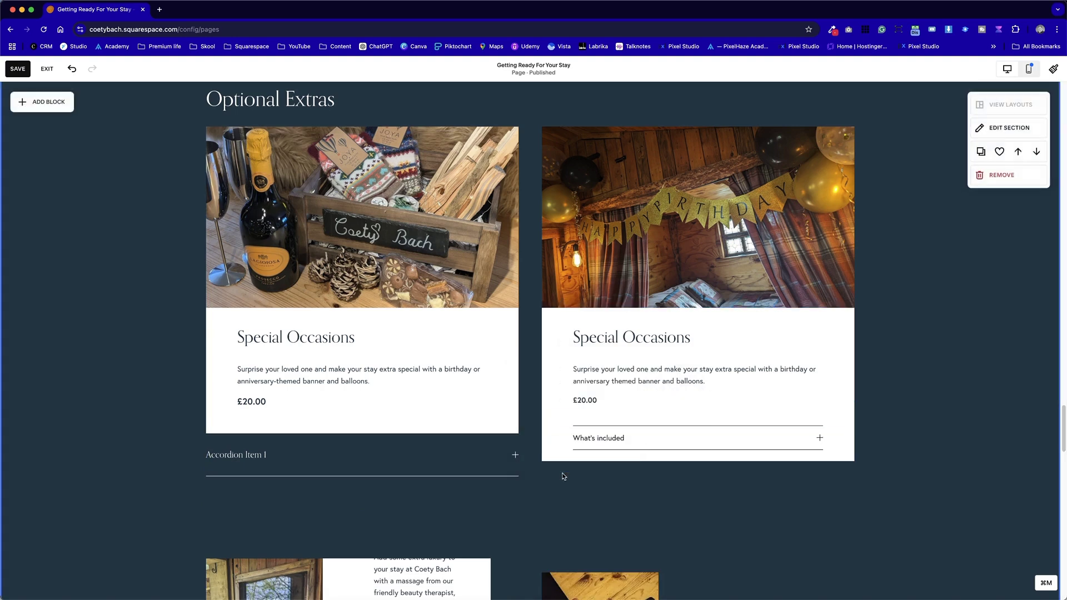
Rename the remaining accordion item to "What's Included"
double_click(414, 465)
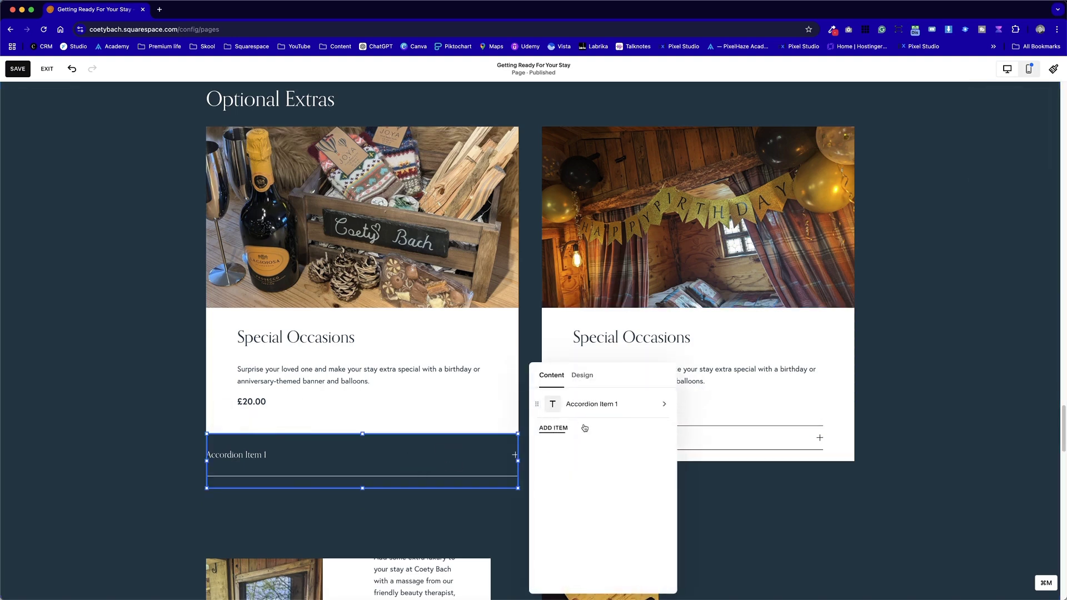
click(596, 412)
drag(598, 416, 524, 417)
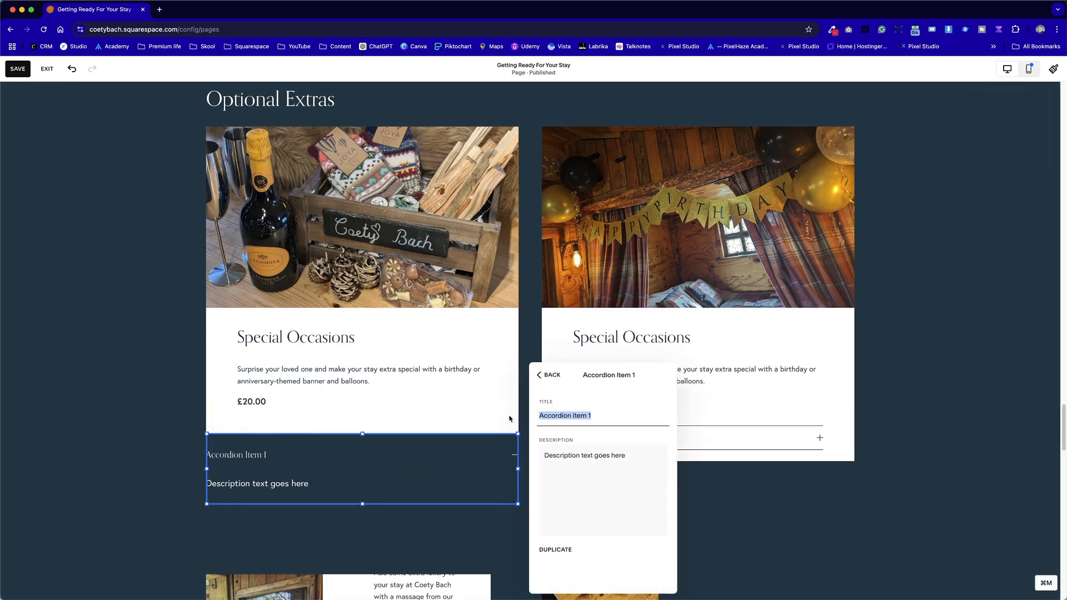
text(What)
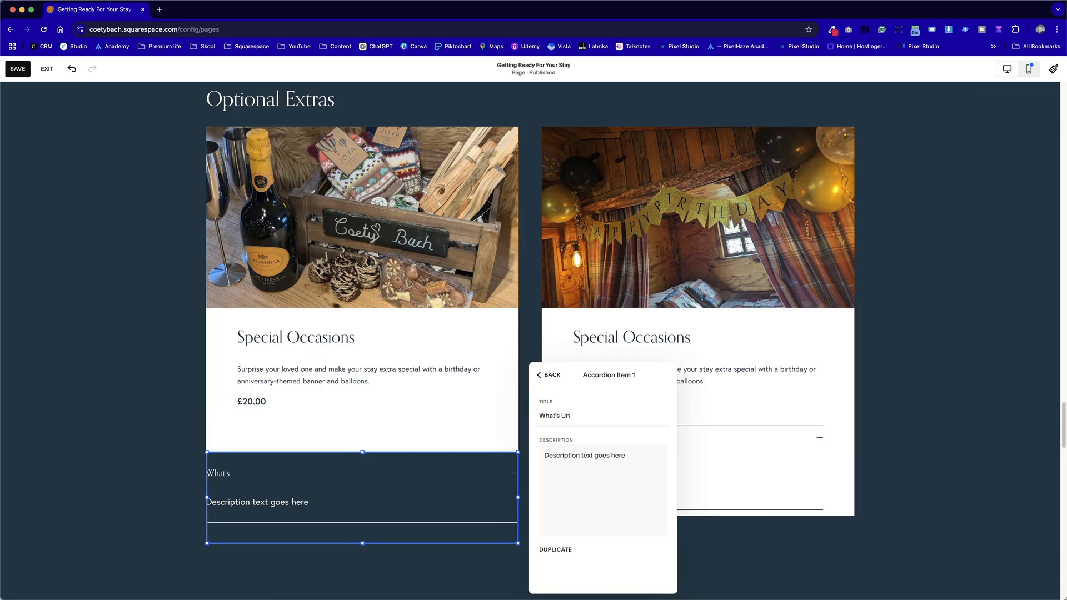
text('s Included)
click(548, 375)
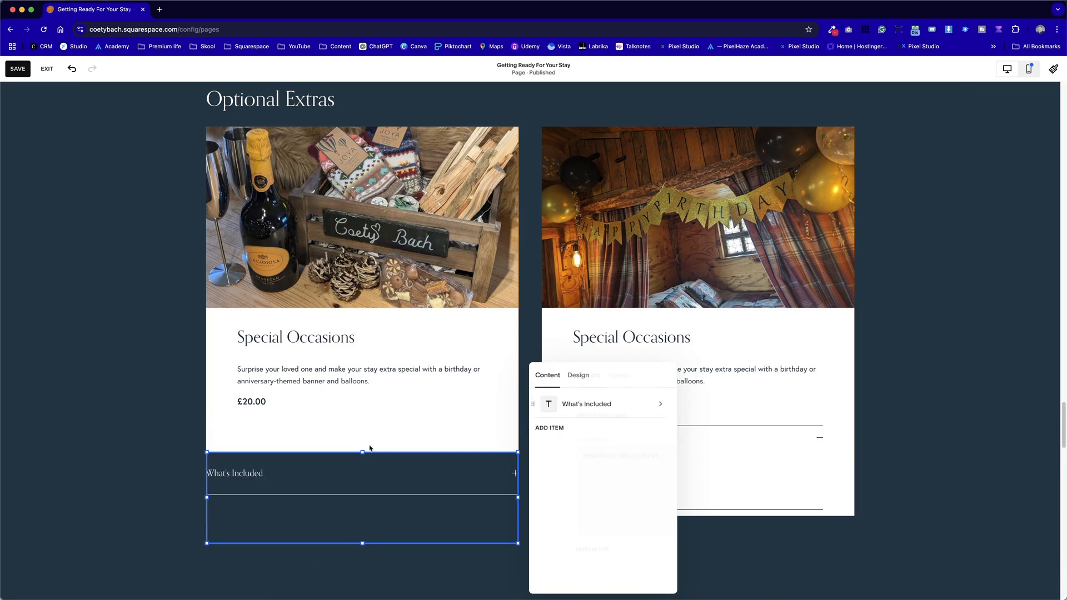
Set the text style of the accordion's title to Paragraph 3
click(583, 378)
click(633, 420)
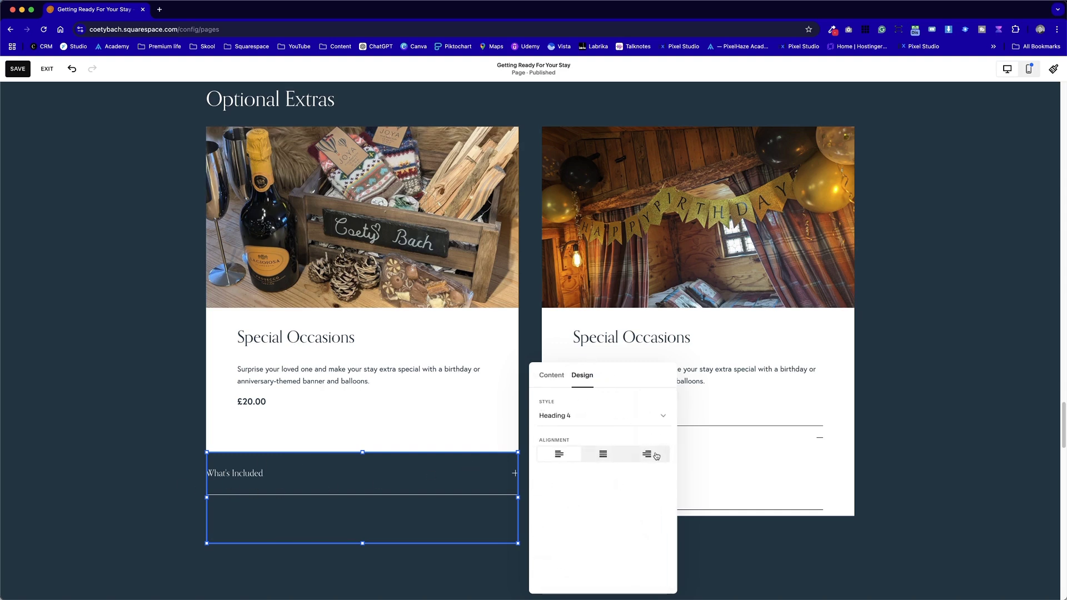
click(615, 424)
click(611, 457)
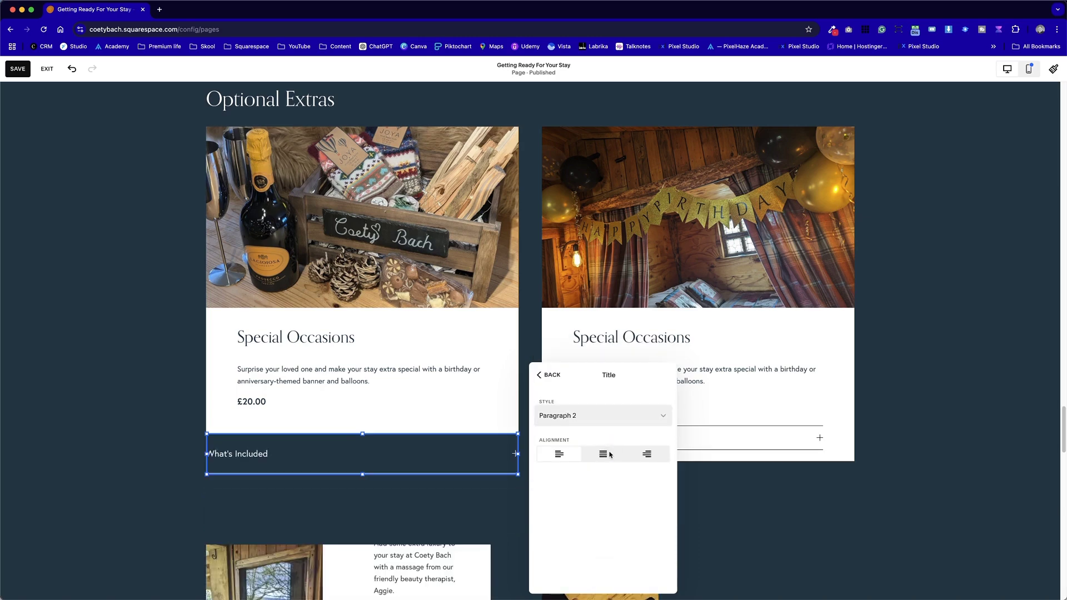
click(613, 412)
click(605, 434)
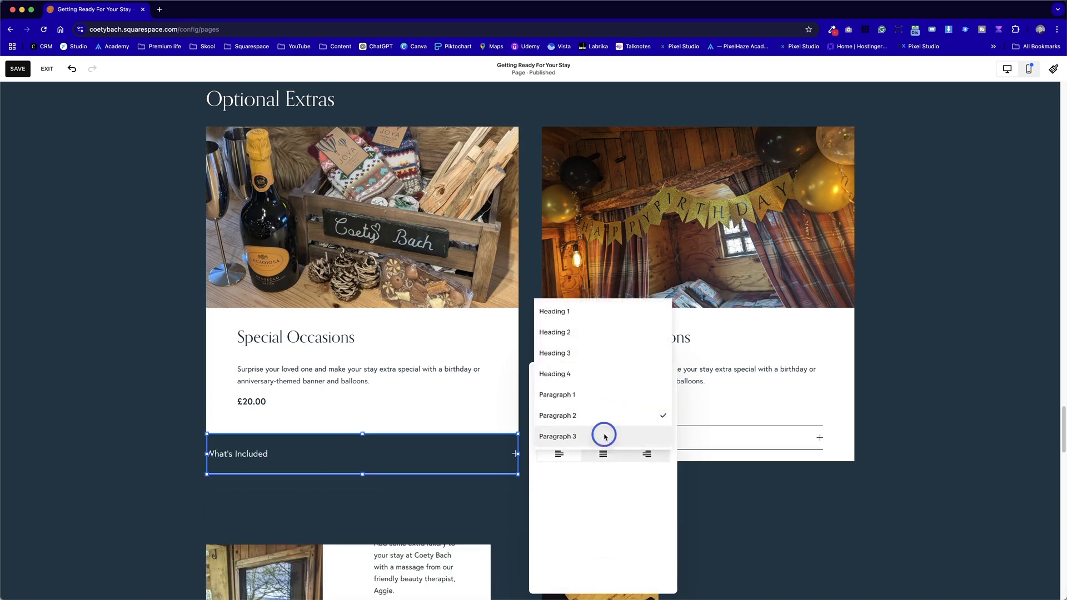
Set the text style of the accordion's description to Paragraph 3
click(636, 438)
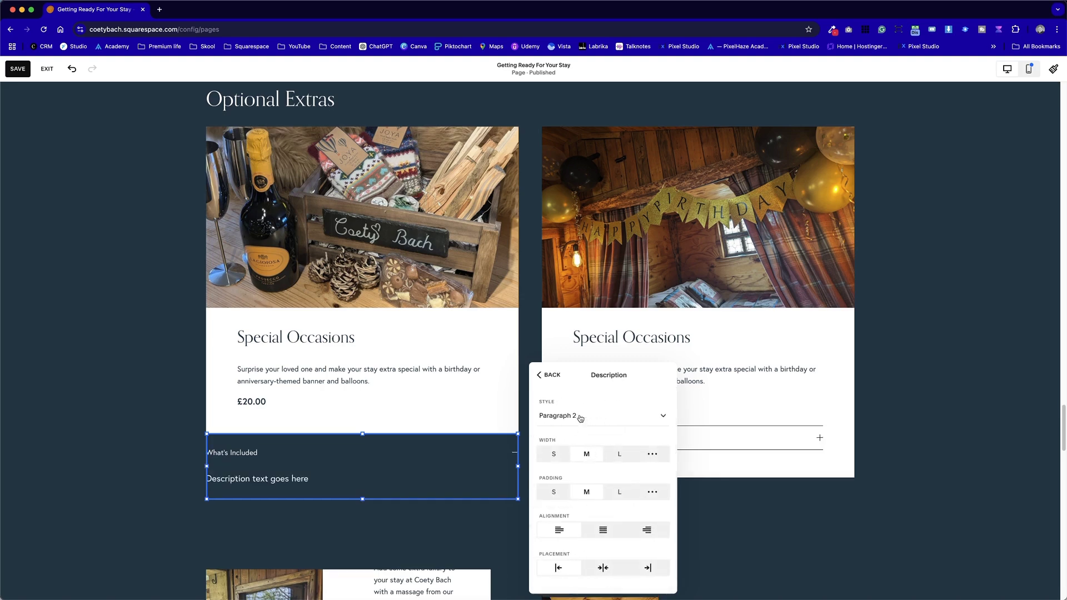
click(581, 418)
click(583, 439)
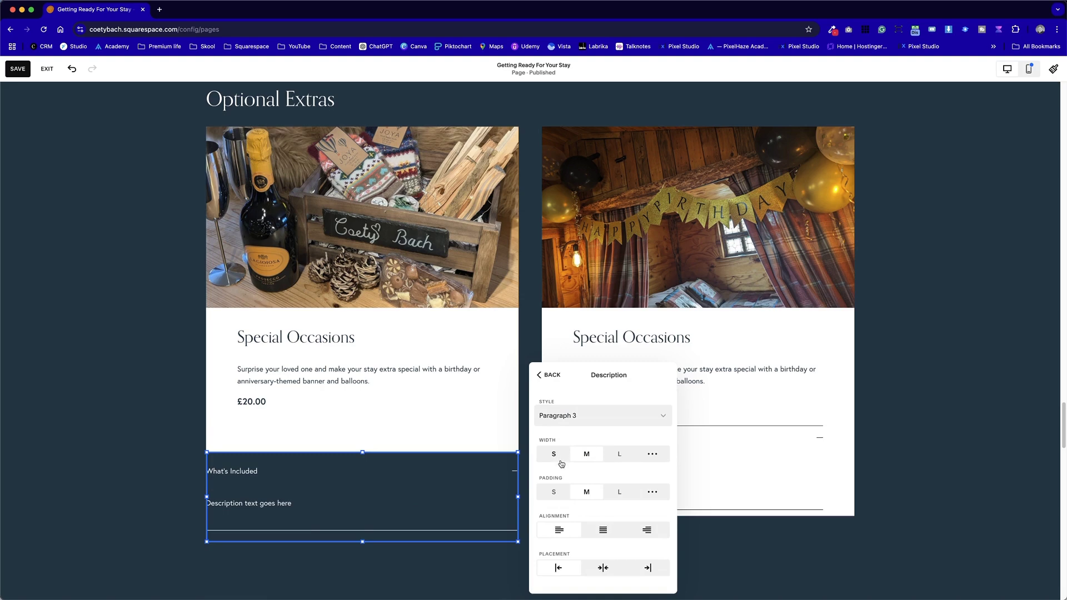
click(552, 376)
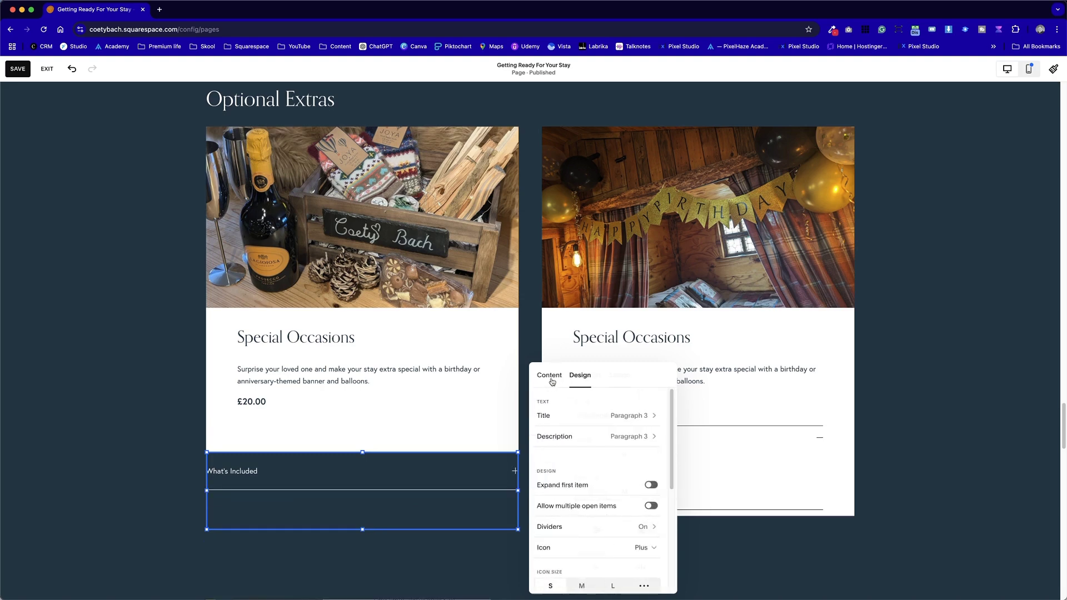
Set the accordion's row padding to S and turn on its background fill
scroll(613, 469, down, 1)
scroll(614, 470, down, 4)
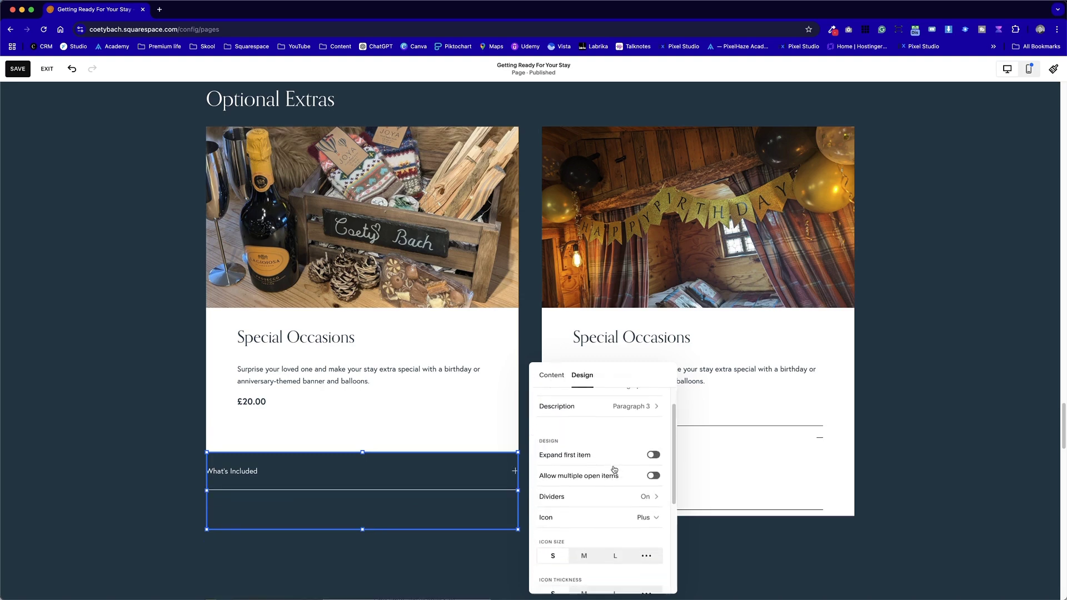
click(557, 491)
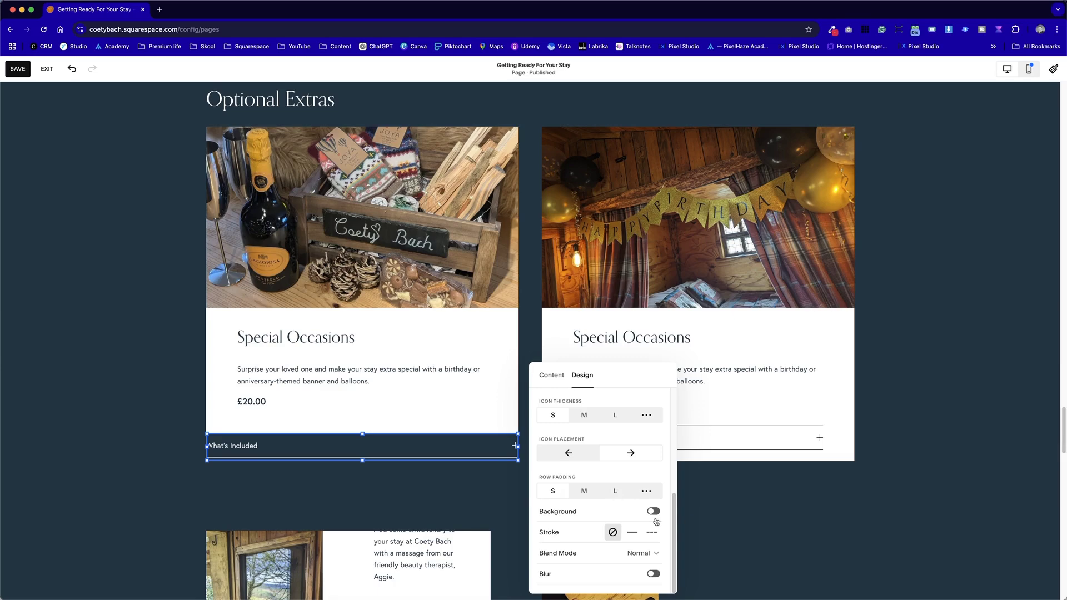
scroll(640, 518, up, 4)
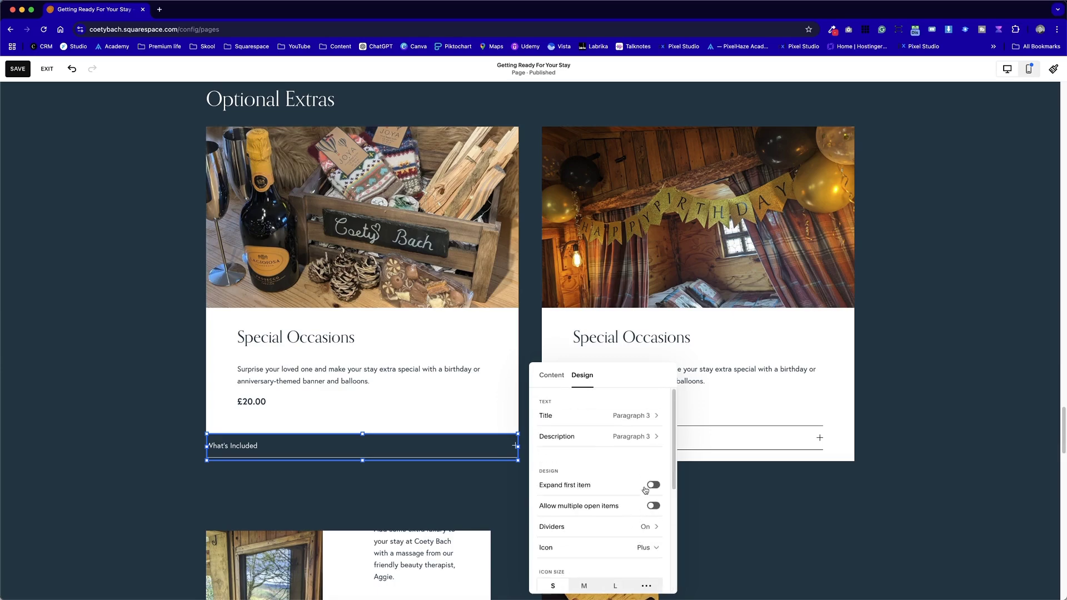
scroll(643, 501, down, 4)
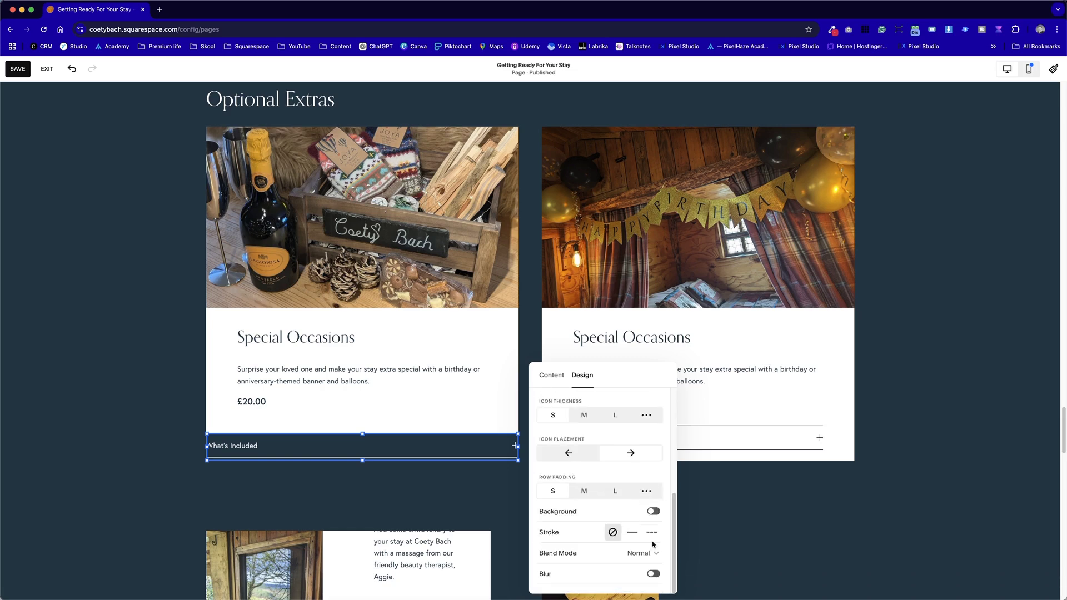
click(654, 512)
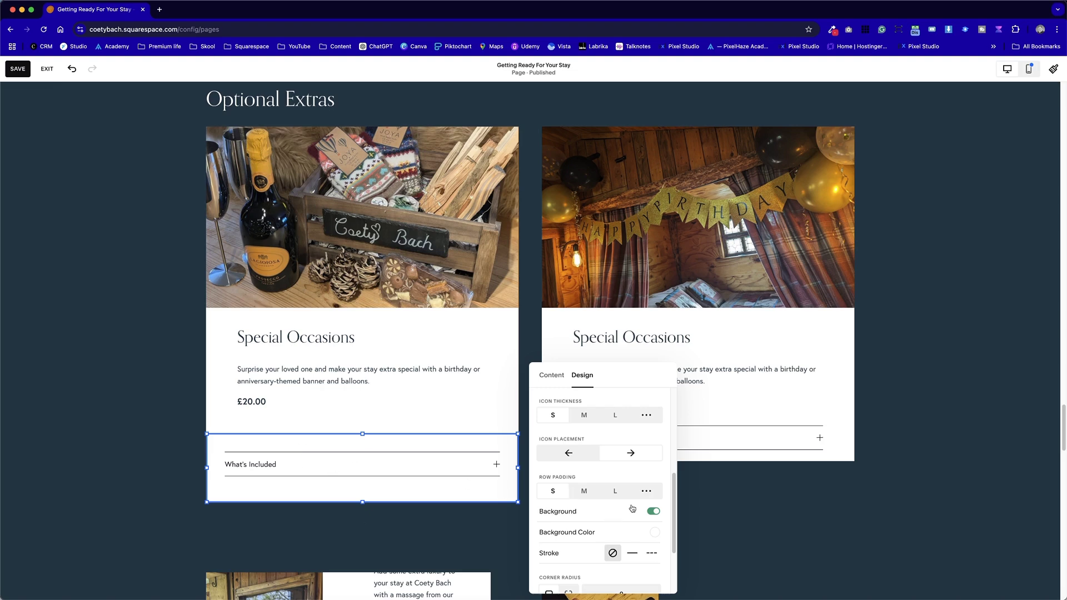
Customise the left accordion's row padding, setting the item padding top and bottom to 10px each
click(655, 497)
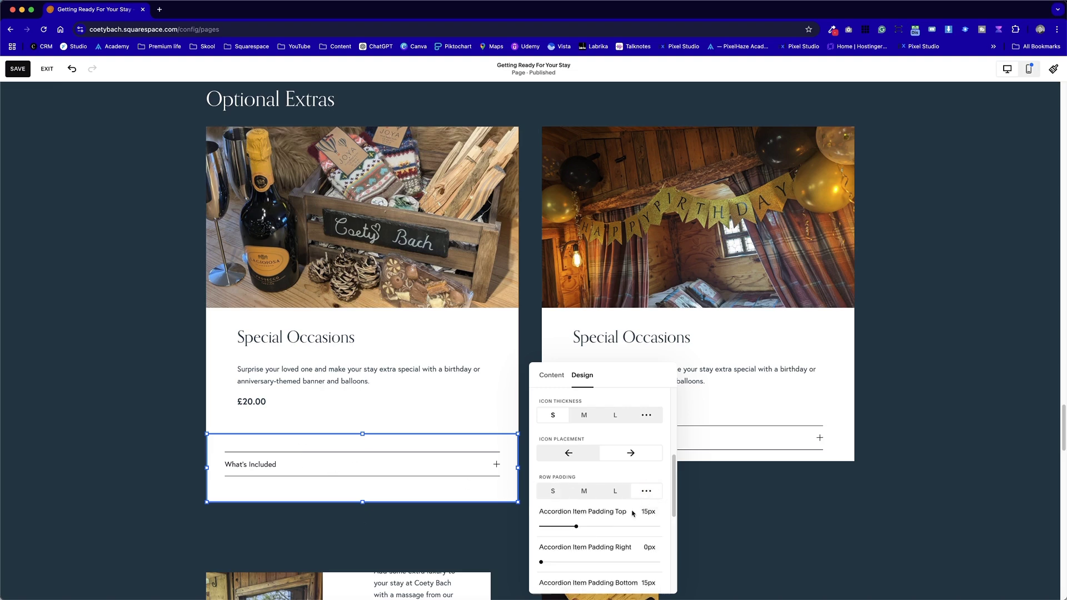
scroll(617, 543, down, 1)
scroll(617, 543, down, 1)
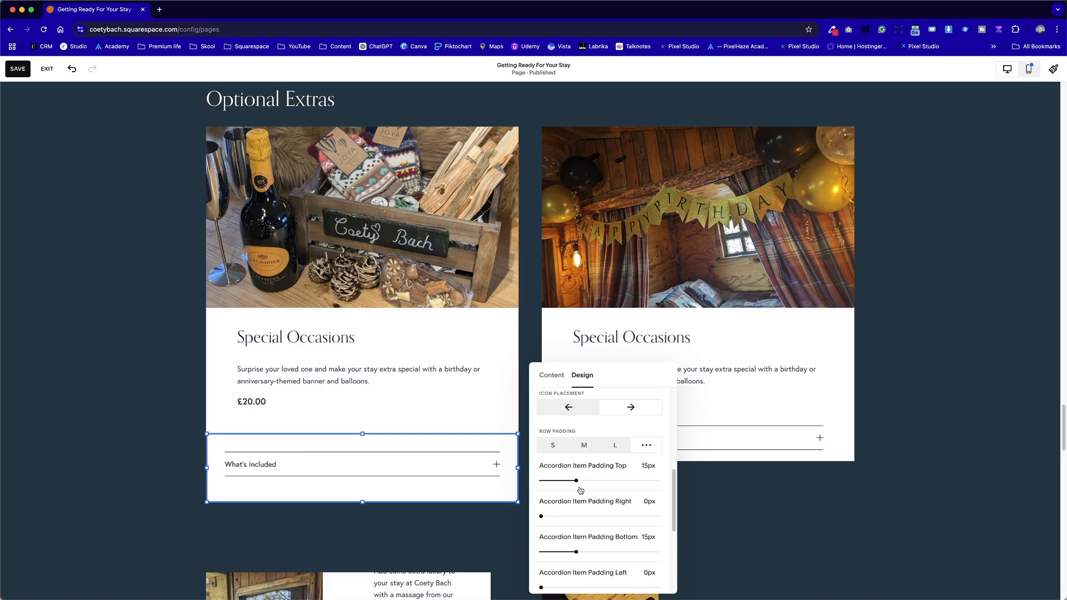
mouse_move(577, 480)
mouse_down()
mouse_move(501, 475)
mouse_move(569, 481)
mouse_move(564, 491)
mouse_up()
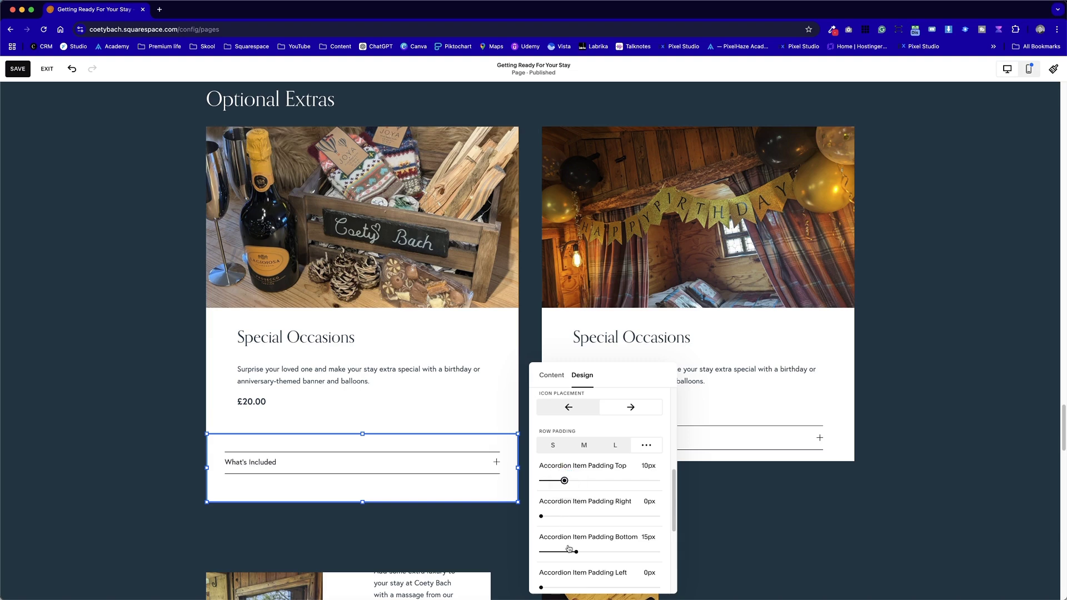
drag(575, 552, 564, 552)
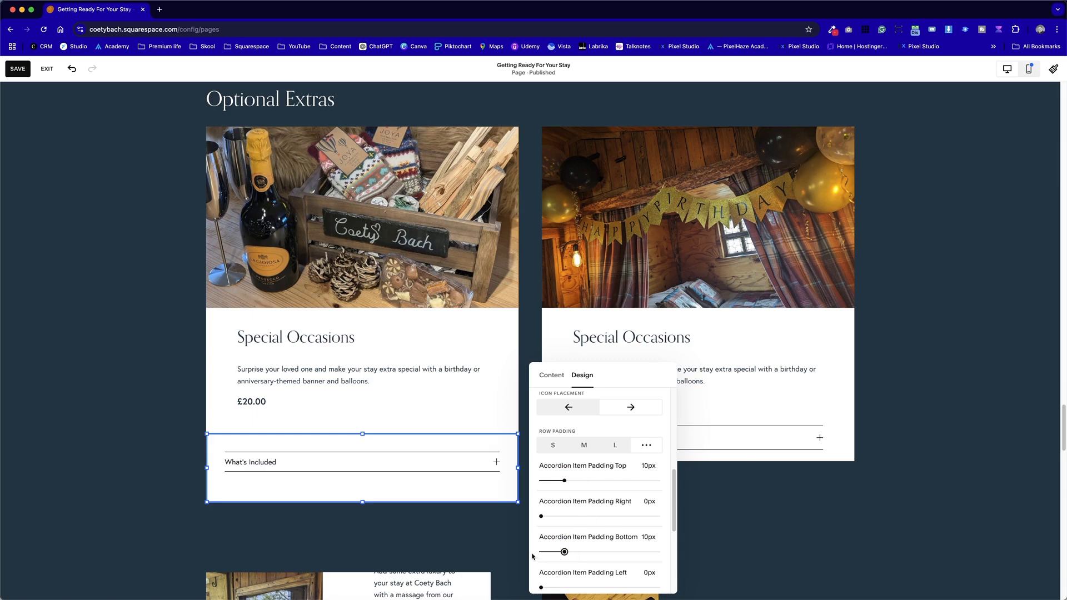
Customise the left accordion block's padding to 3% top and bottom and 10% left and right
scroll(603, 545, down, 5)
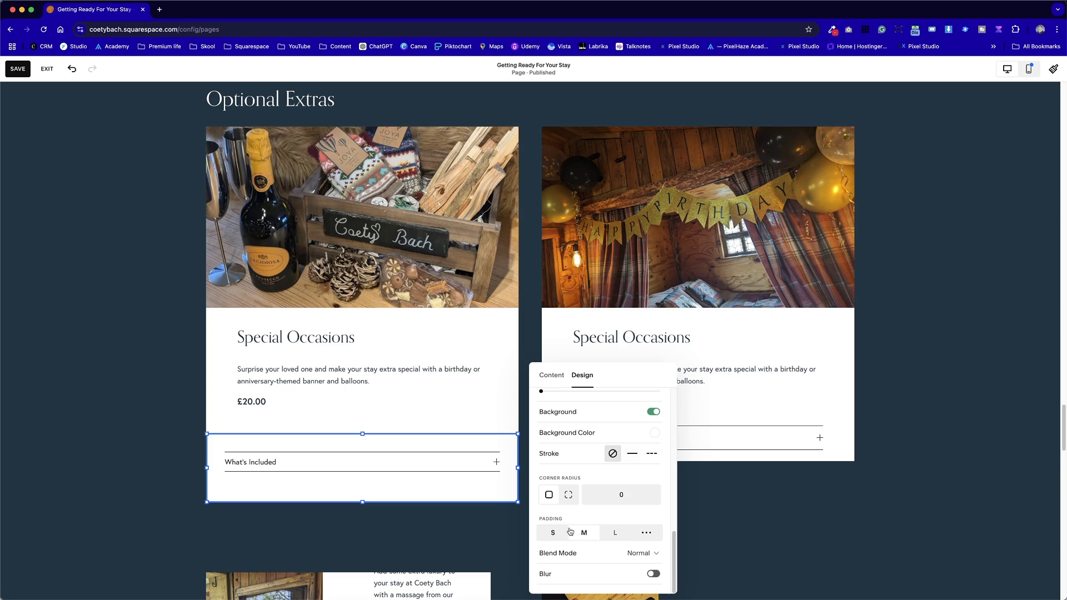
click(653, 536)
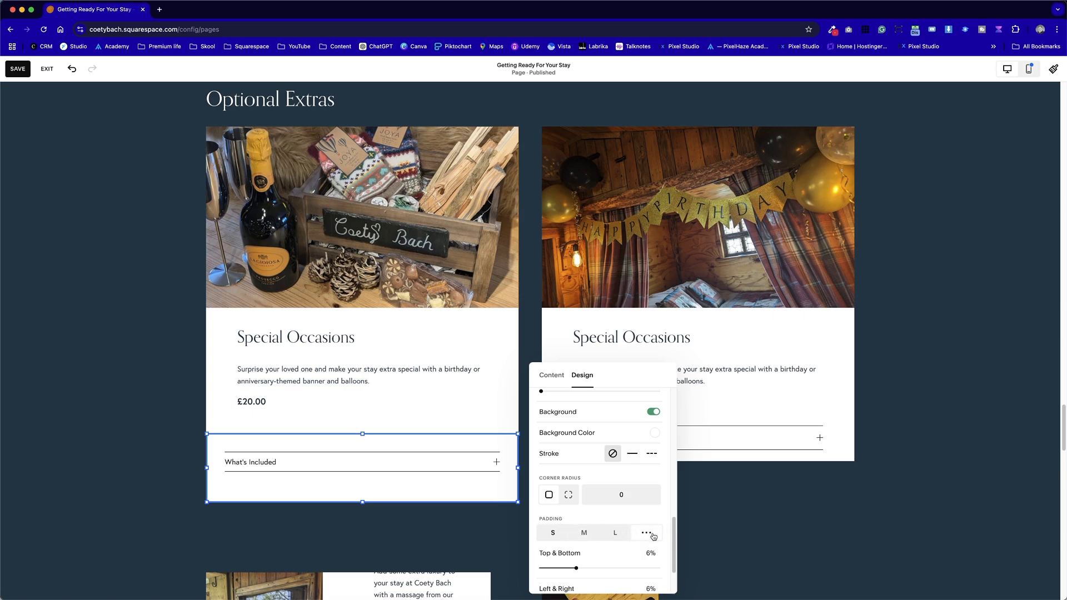
scroll(645, 536, down, 2)
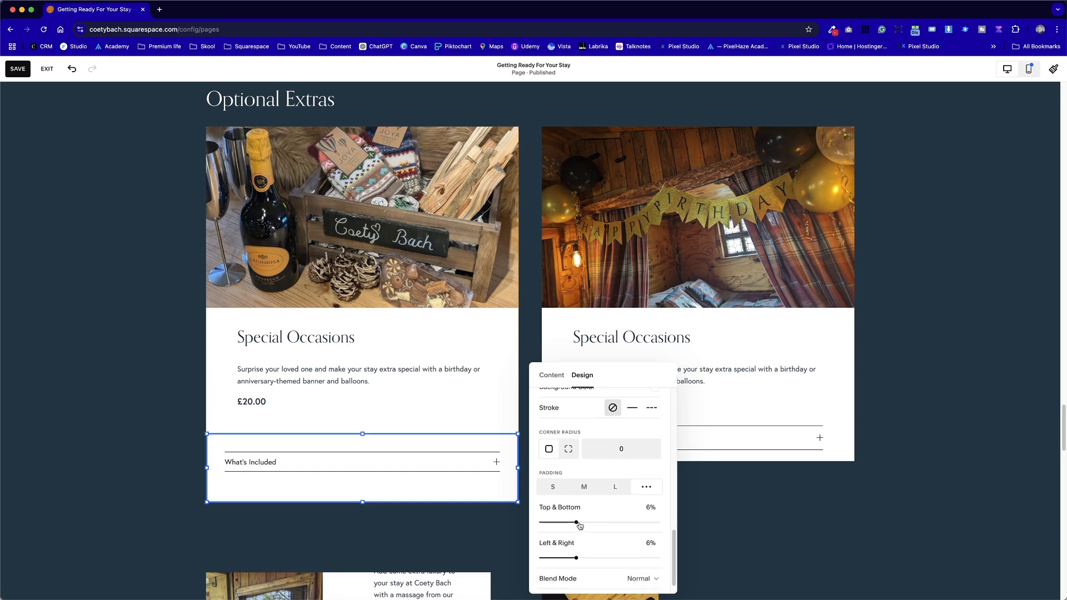
drag(578, 525, 559, 522)
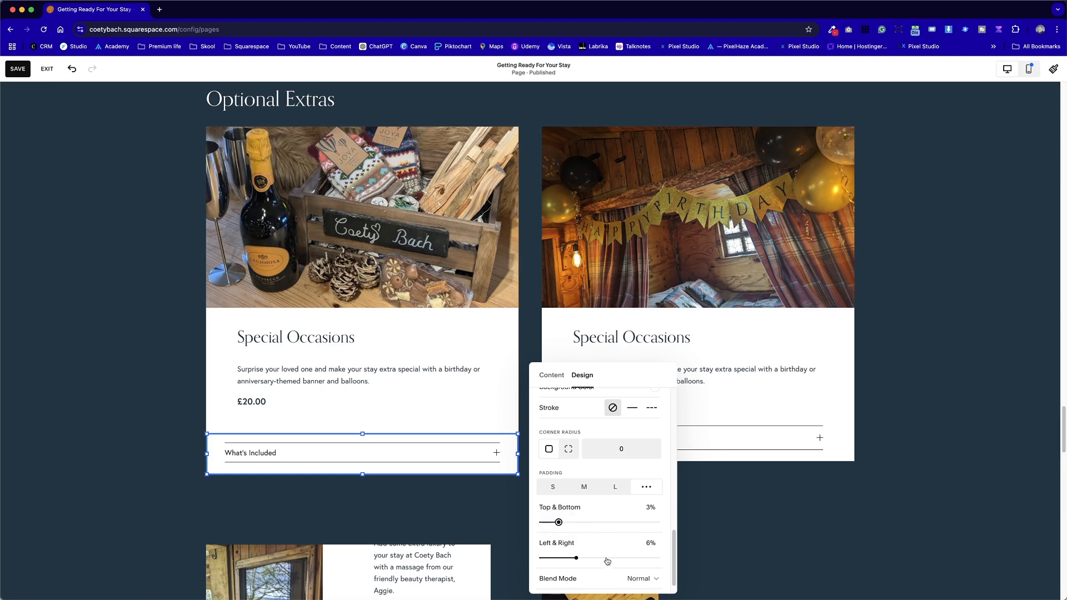
drag(578, 560, 599, 558)
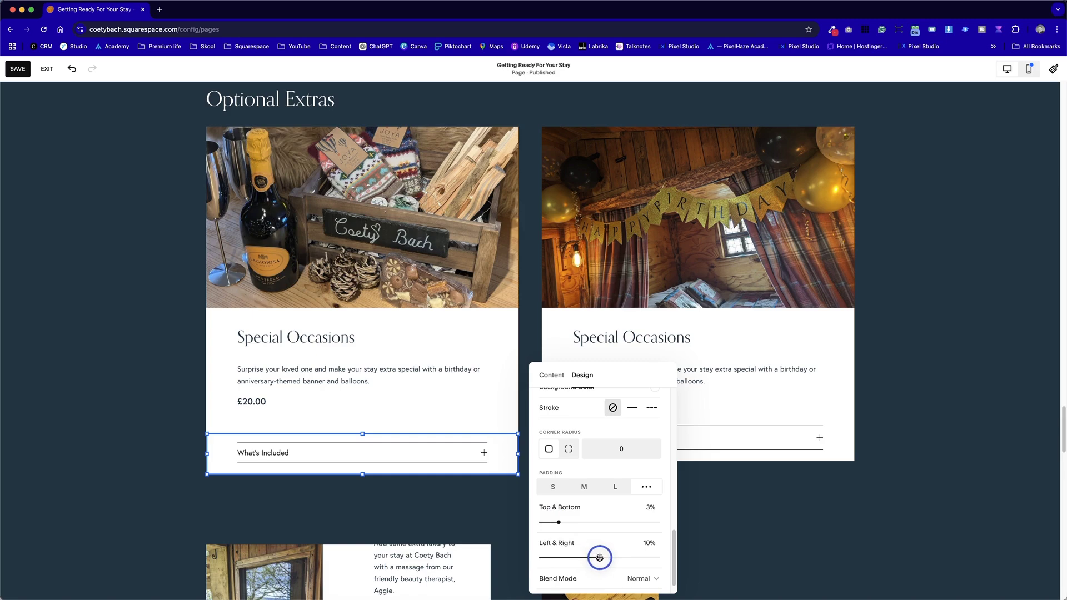
click(434, 500)
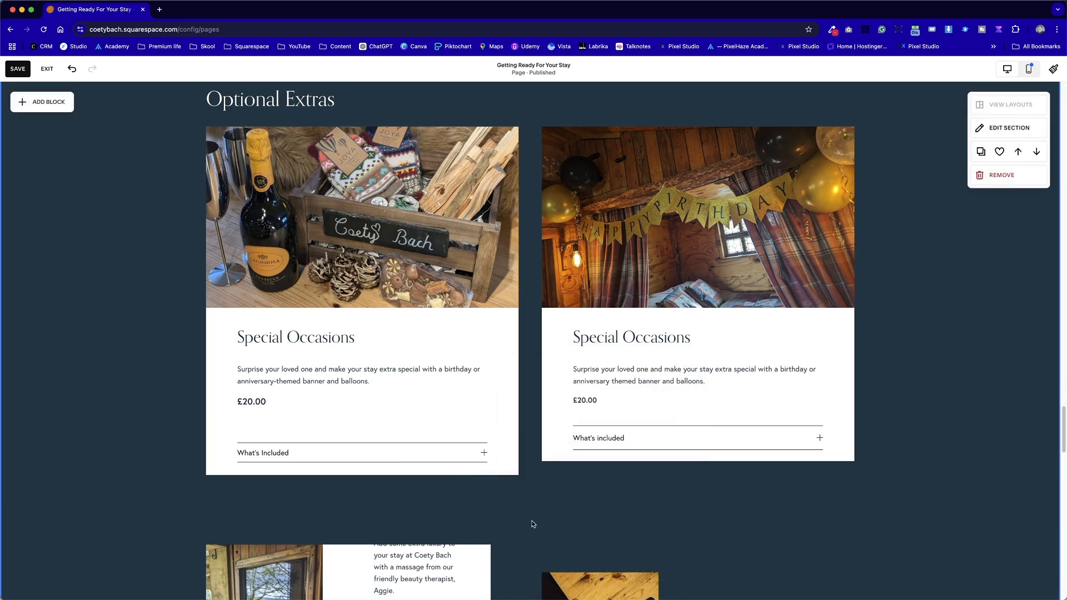
Review the left accordion's row padding values in its design settings
click(391, 455)
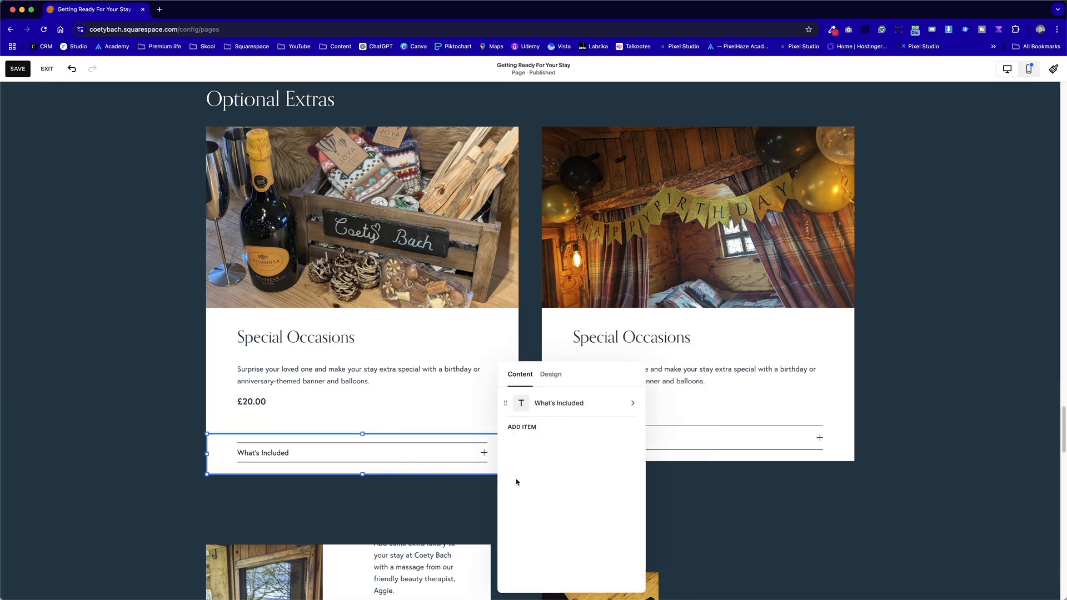
click(596, 411)
click(526, 381)
click(538, 375)
scroll(575, 504, down, 5)
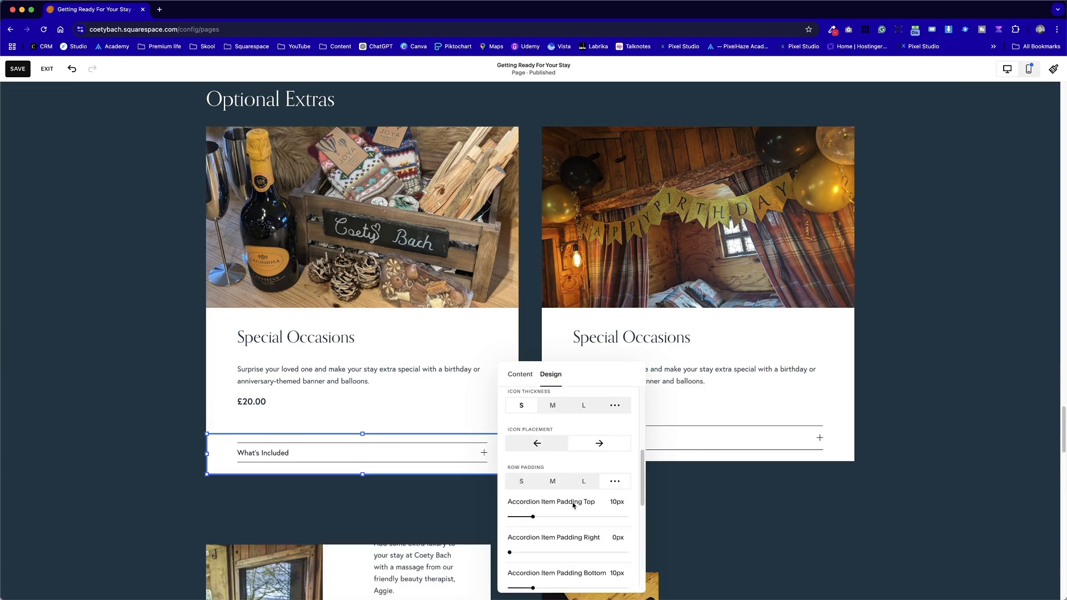
scroll(574, 504, up, 1)
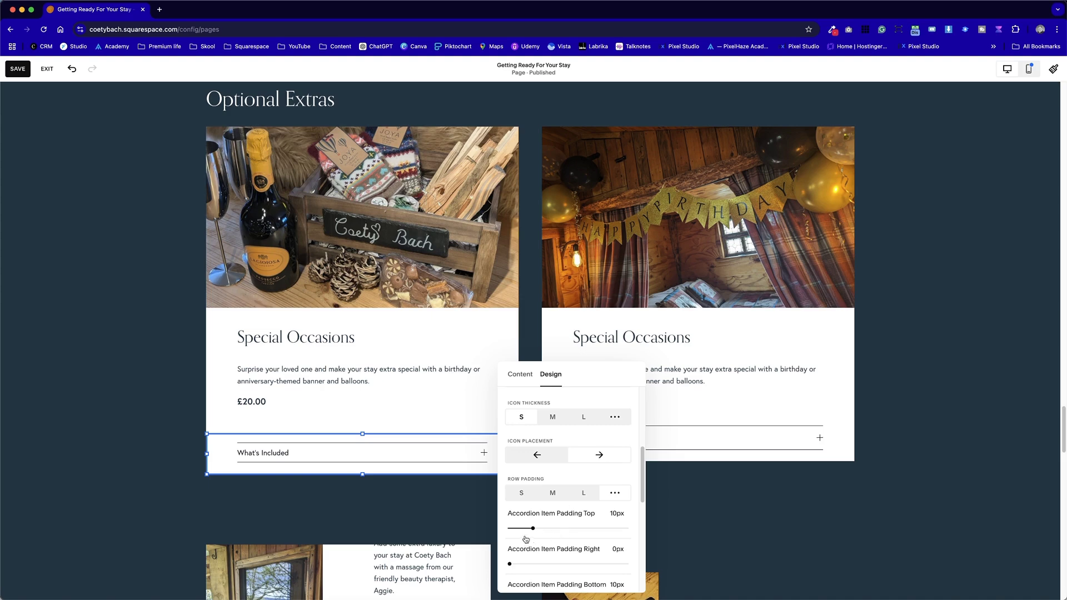
Customise the right accordion's row padding, setting the item padding top and bottom to 10px each
click(678, 443)
click(672, 434)
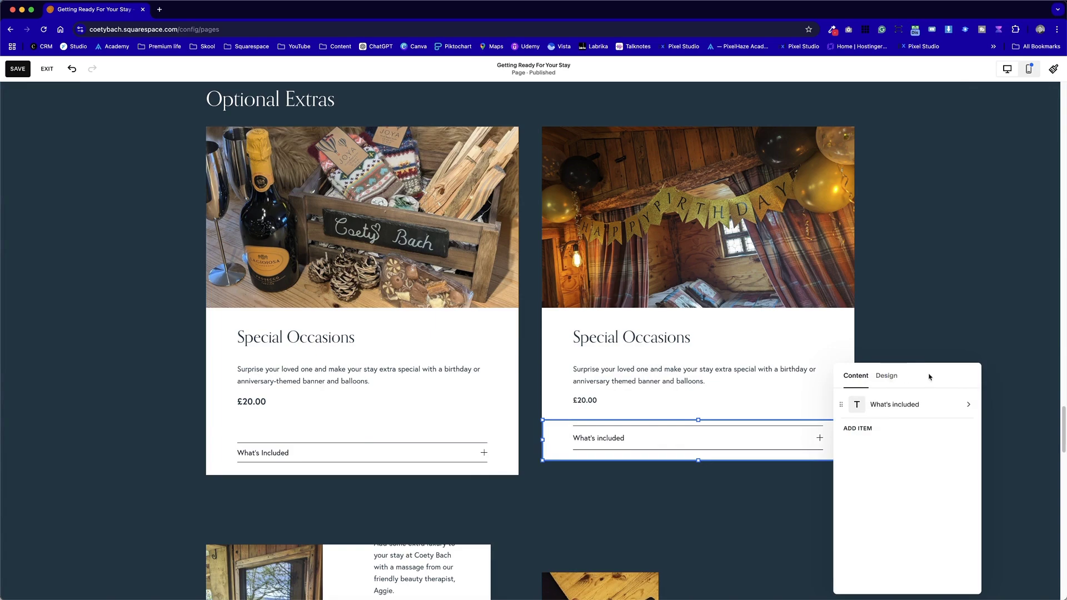
drag(929, 375, 748, 348)
click(747, 378)
click(671, 348)
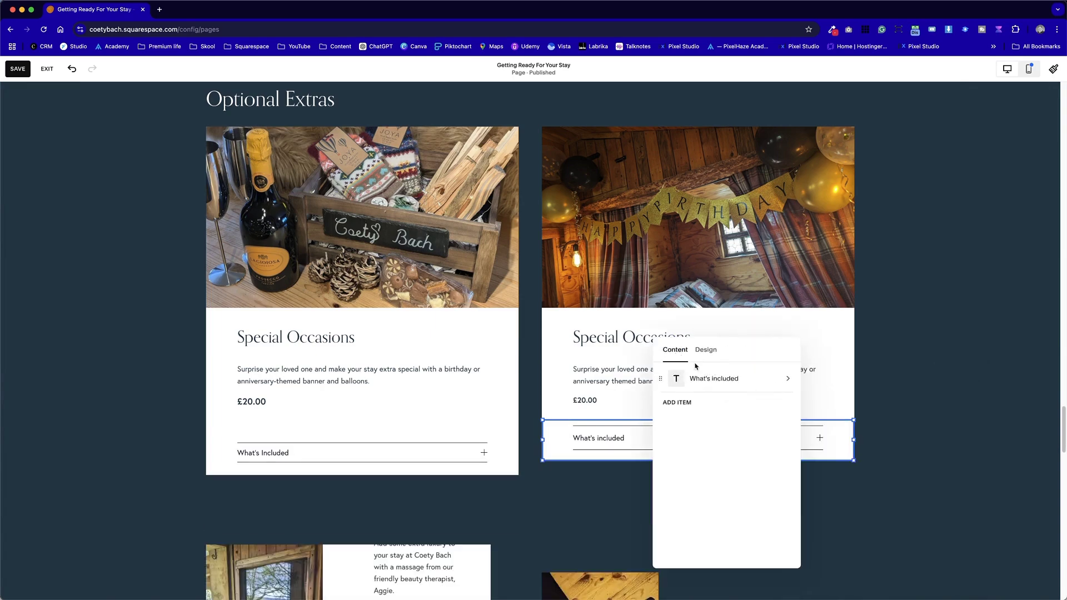
click(706, 350)
scroll(725, 473, down, 5)
scroll(725, 474, up, 5)
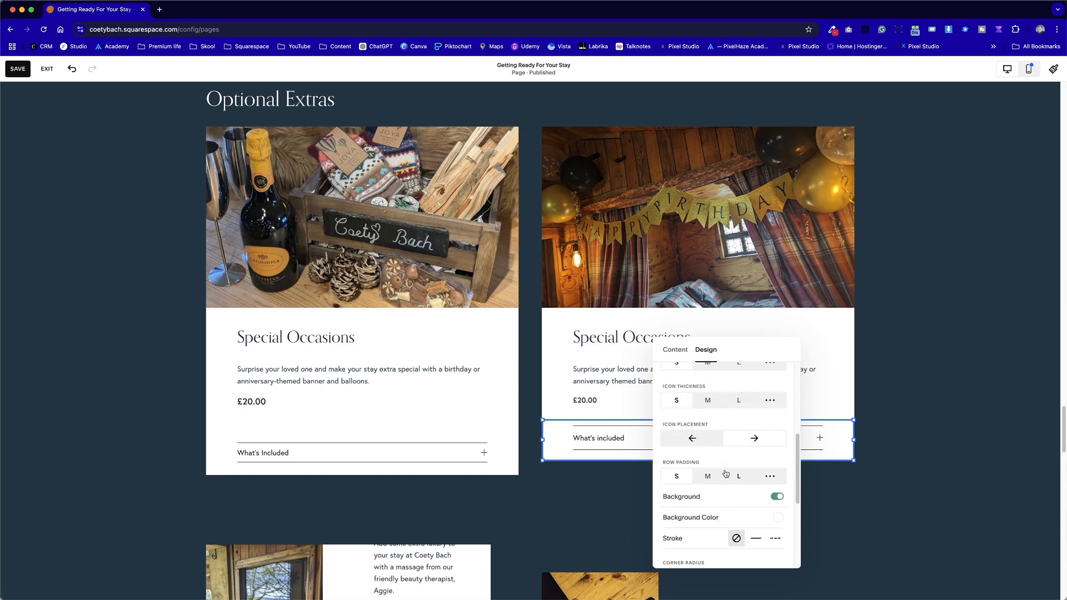
scroll(725, 474, up, 3)
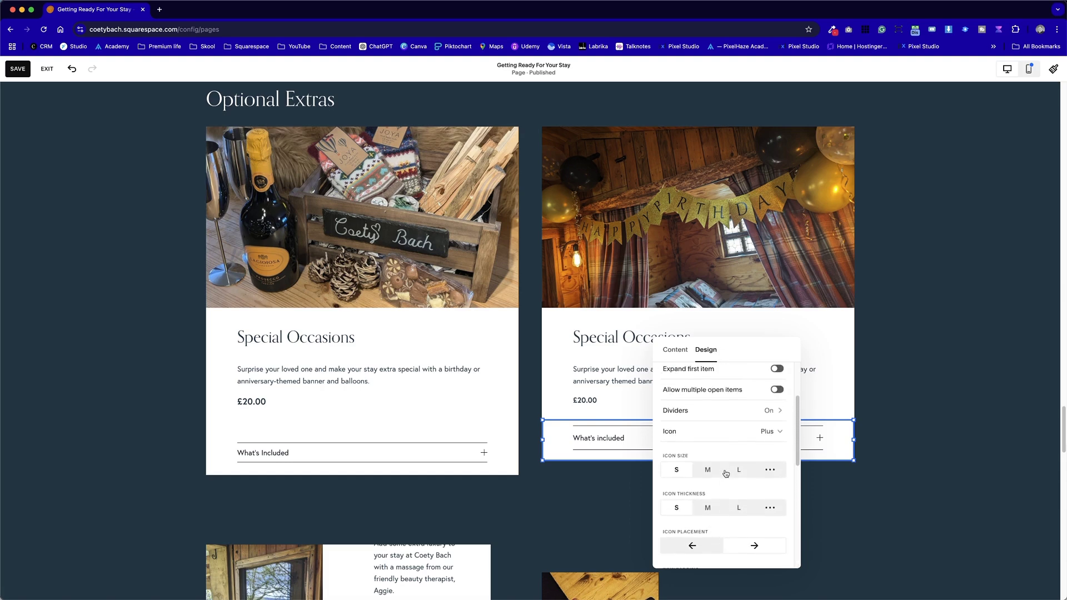
scroll(725, 473, down, 4)
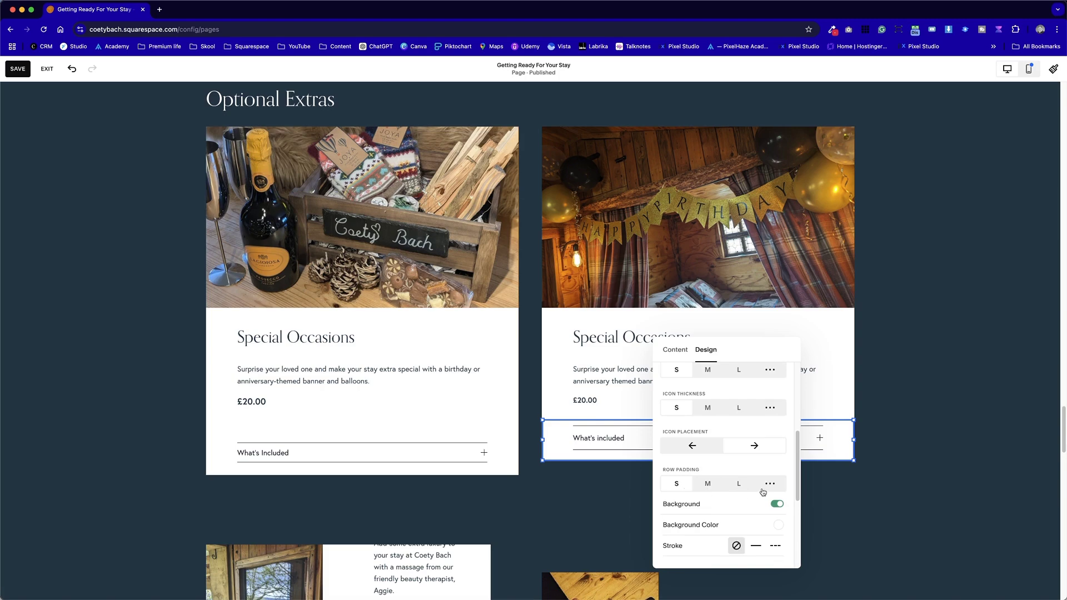
click(778, 487)
scroll(755, 503, down, 2)
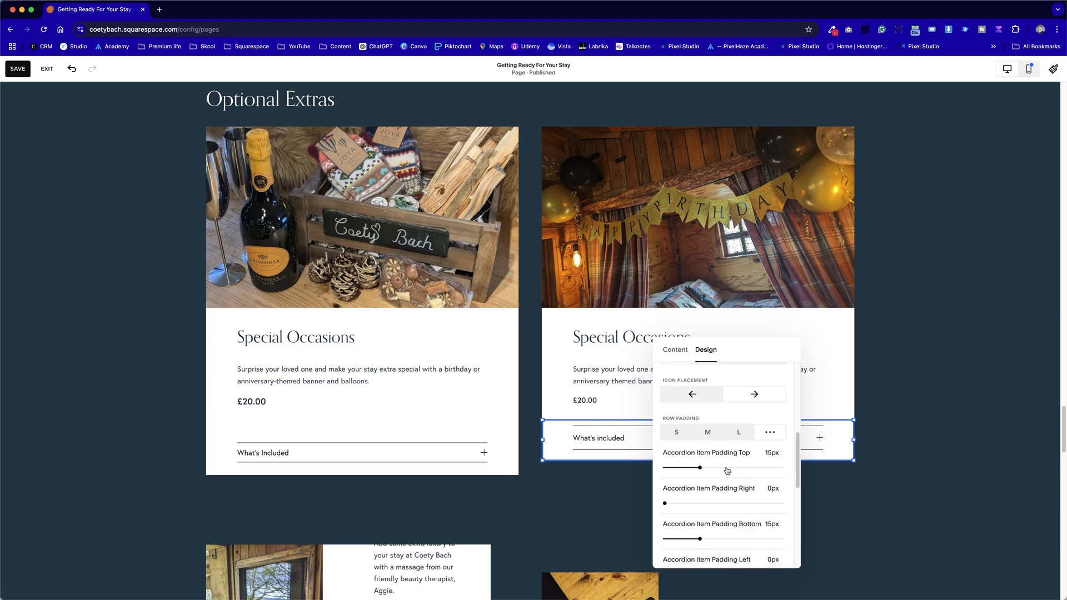
drag(701, 468, 688, 468)
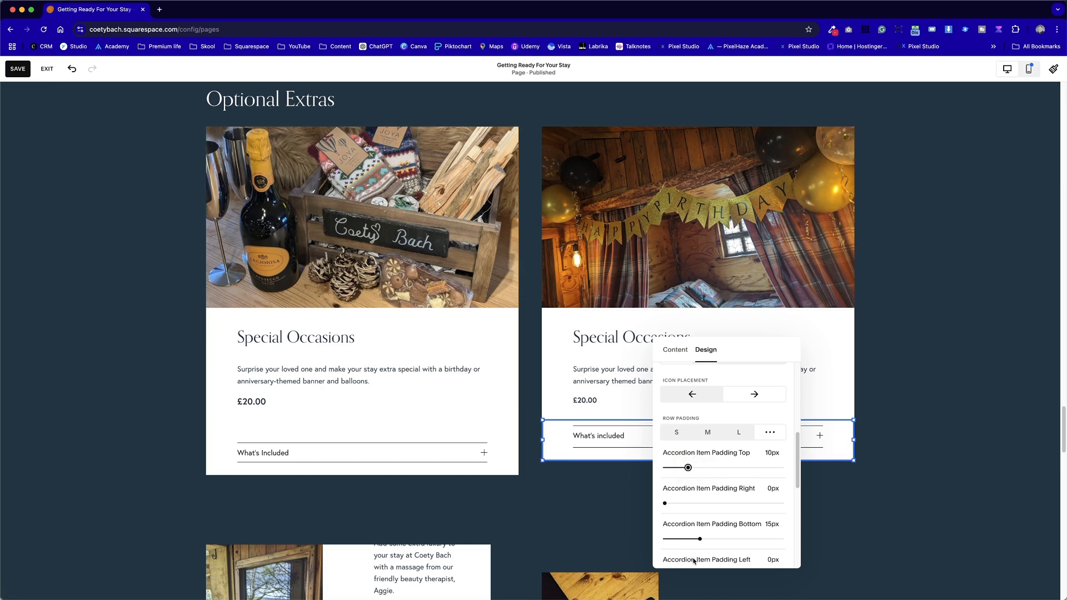
drag(698, 542, 688, 539)
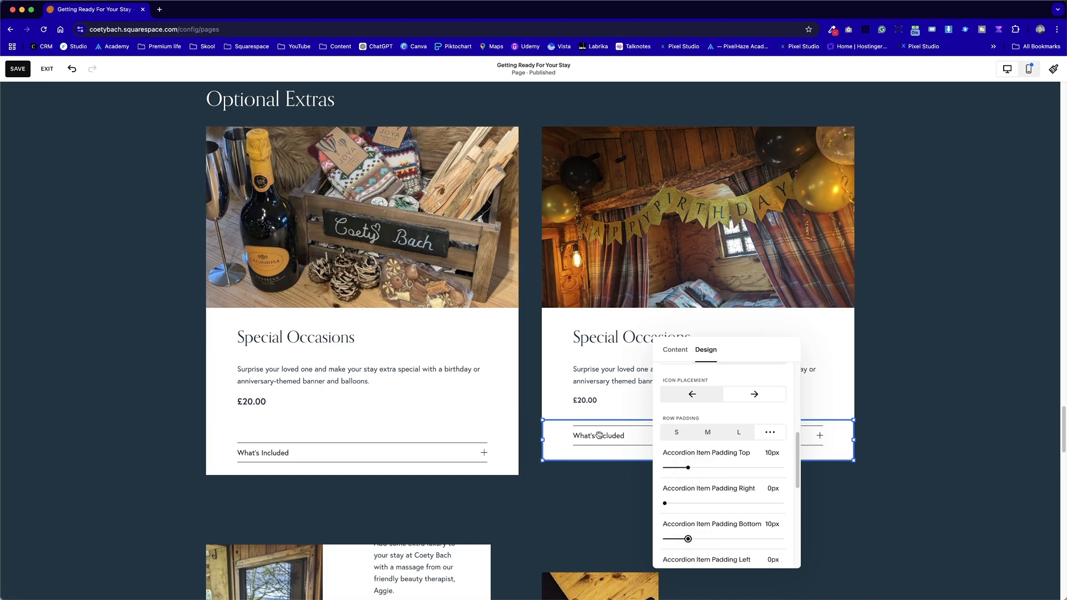
click(583, 505)
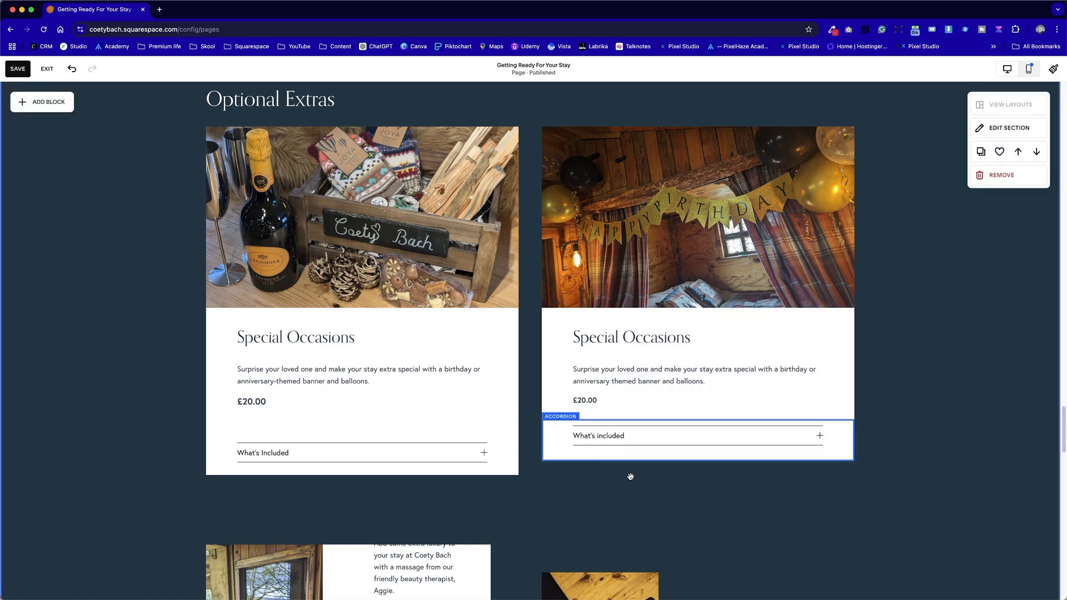
Move the left card's accordion up under the price so both cards end at the same height
drag(405, 454, 405, 442)
click(658, 490)
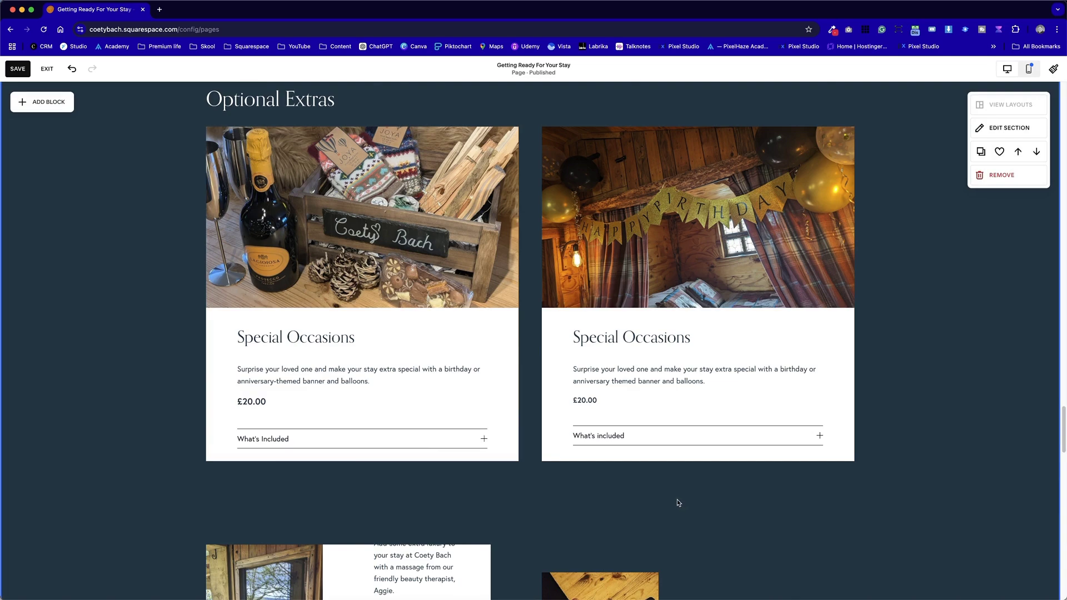
Capitalise the right accordion's item title so it reads "What's Included"
click(588, 440)
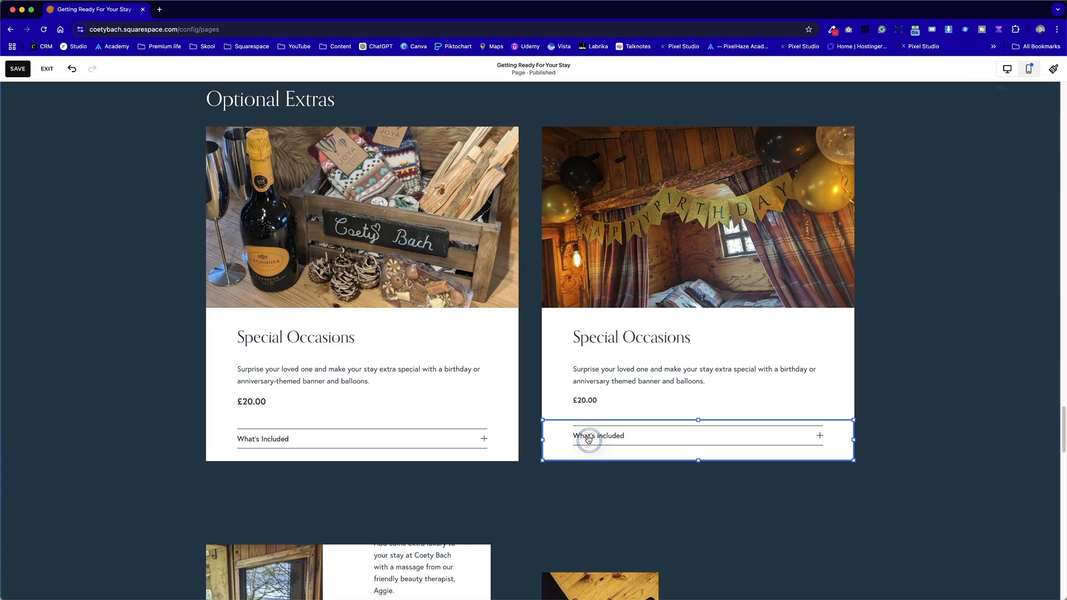
click(889, 404)
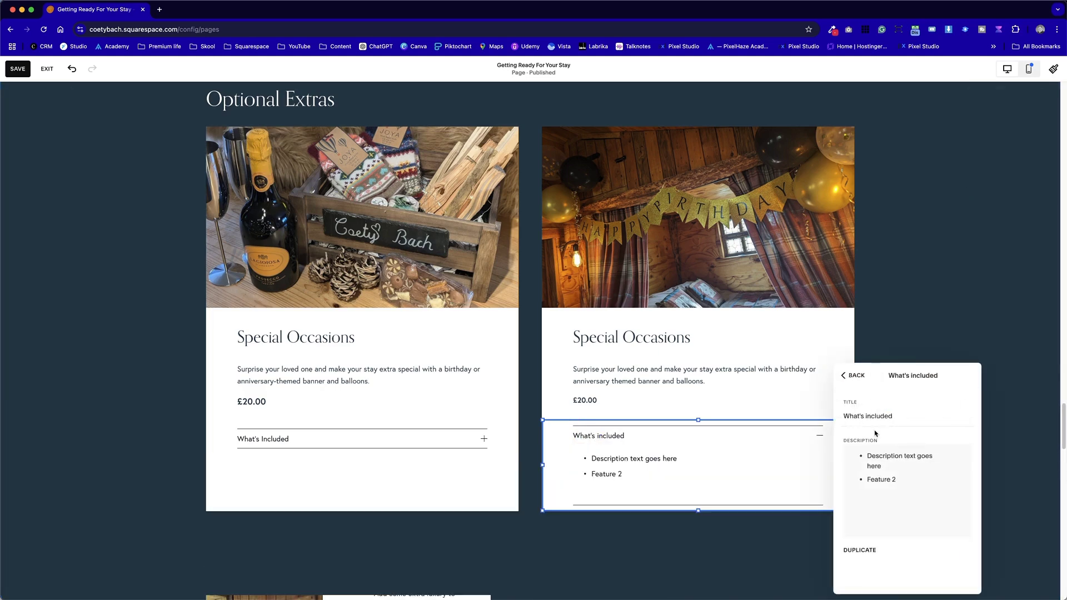
click(868, 415)
key(BackSpace)
text(I)
click(710, 544)
Move the Pre-lit Hot tub image, text and white background together further down the Optional Extras section
scroll(709, 543, down, 5)
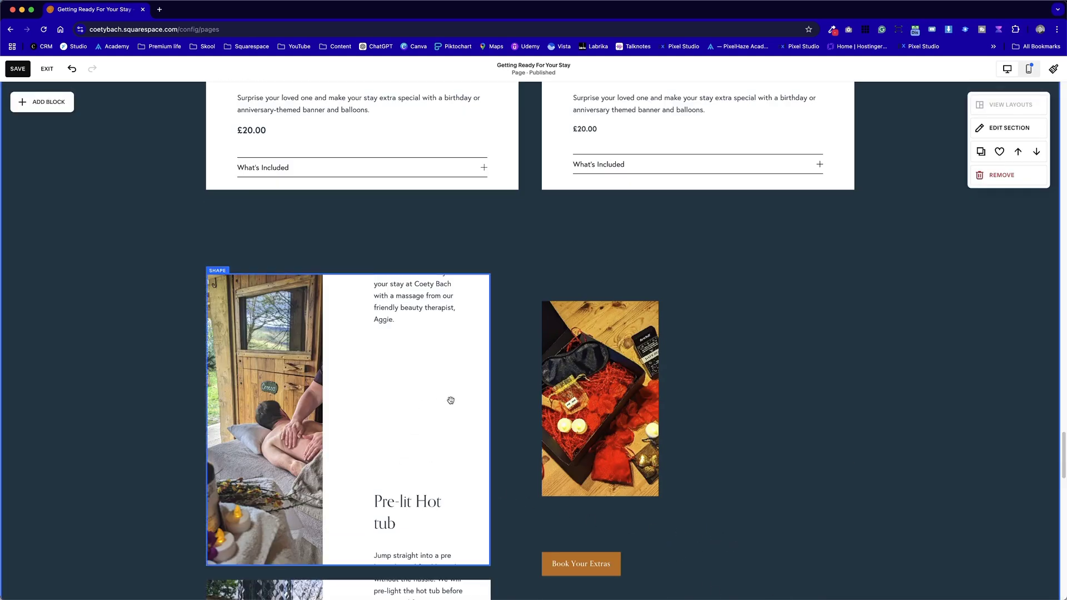
scroll(540, 432, up, 4)
scroll(541, 432, up, 2)
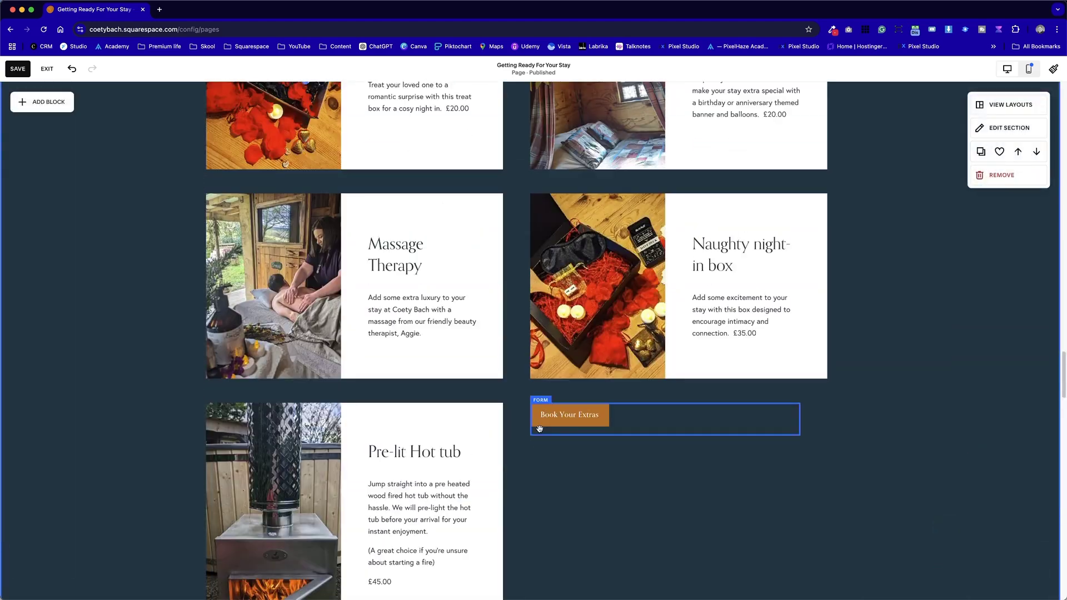
scroll(541, 432, down, 15)
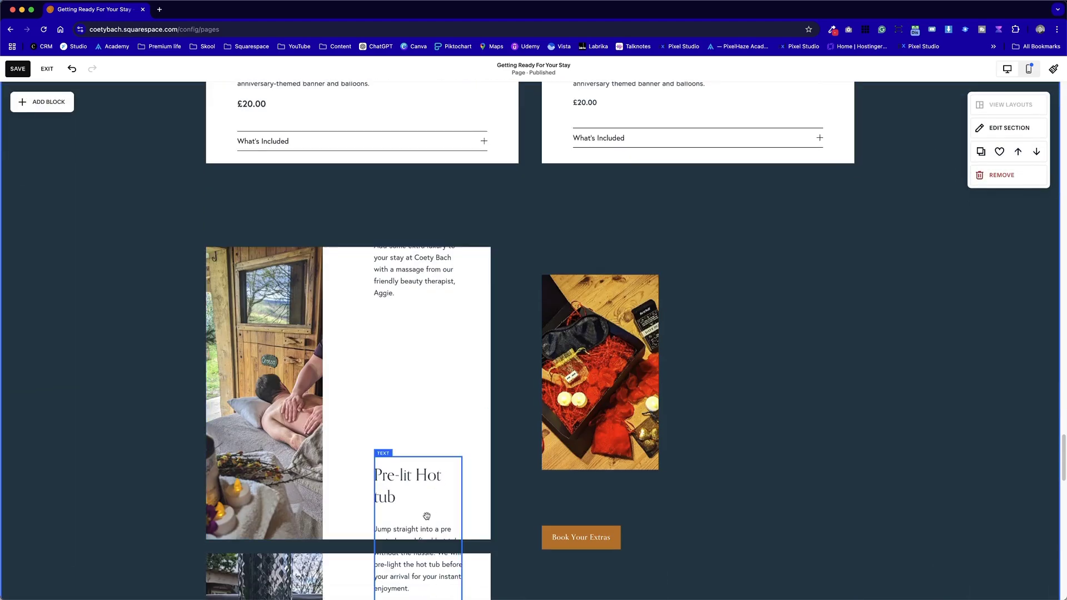
scroll(448, 369, down, 6)
drag(600, 355, 172, 260)
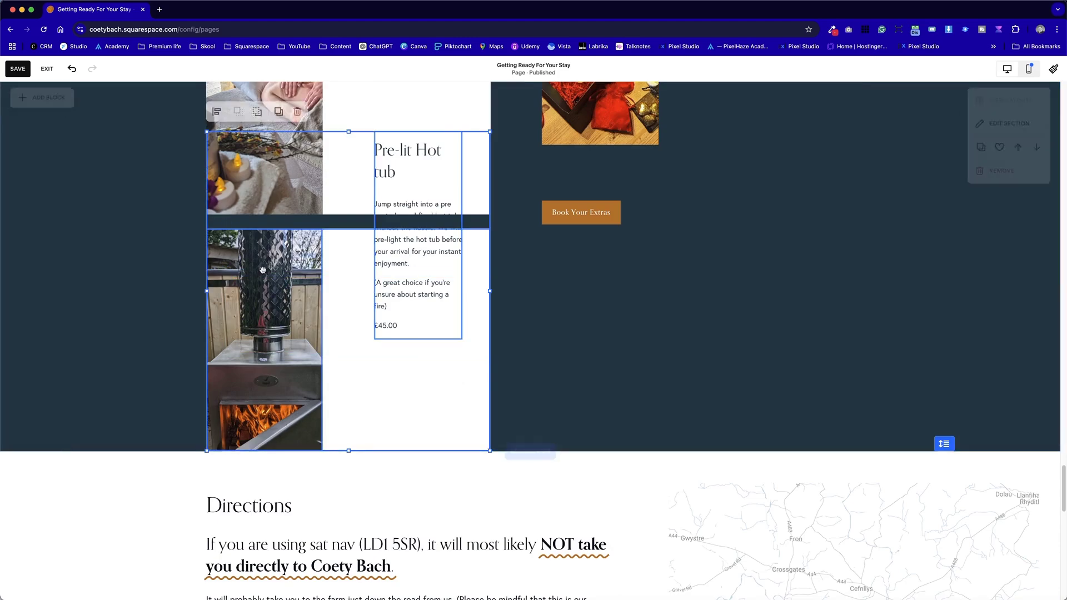
drag(300, 281, 329, 470)
click(694, 345)
Move the red gift box image and the massage image, text and background down, clearing the space below the two cards
scroll(695, 345, up, 5)
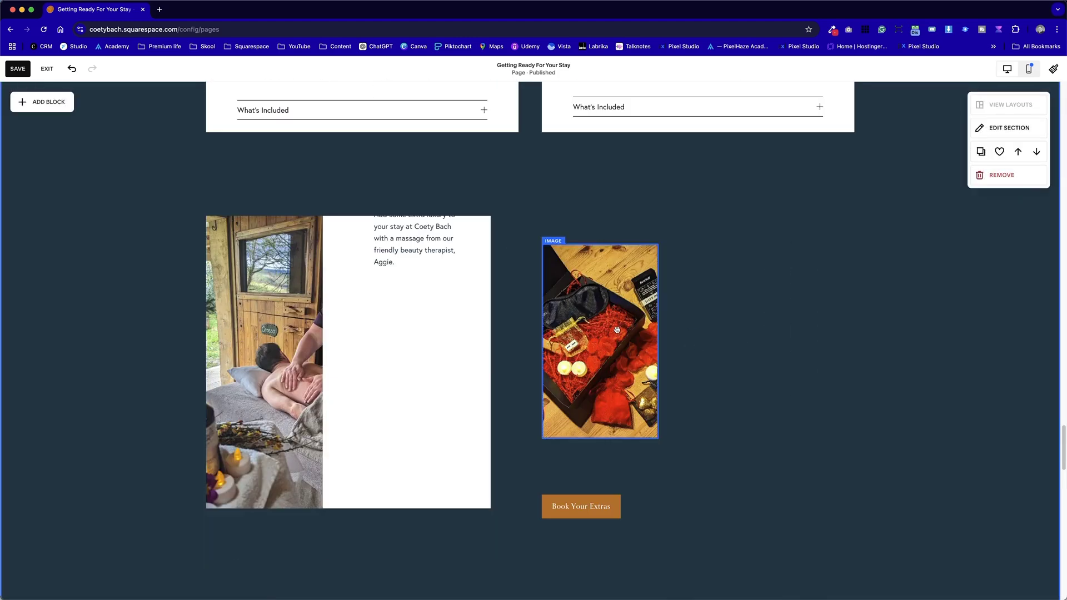
drag(623, 337, 593, 377)
click(429, 207)
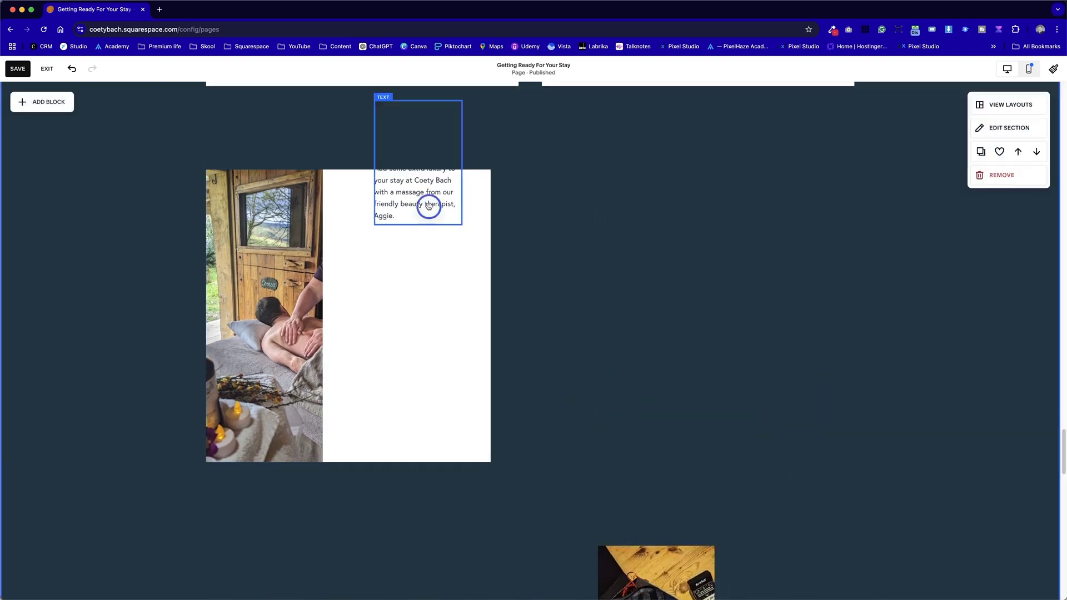
click(245, 270)
drag(286, 266, 296, 447)
Switch the editor to the mobile view of the Optional Extras section
scroll(670, 284, up, 5)
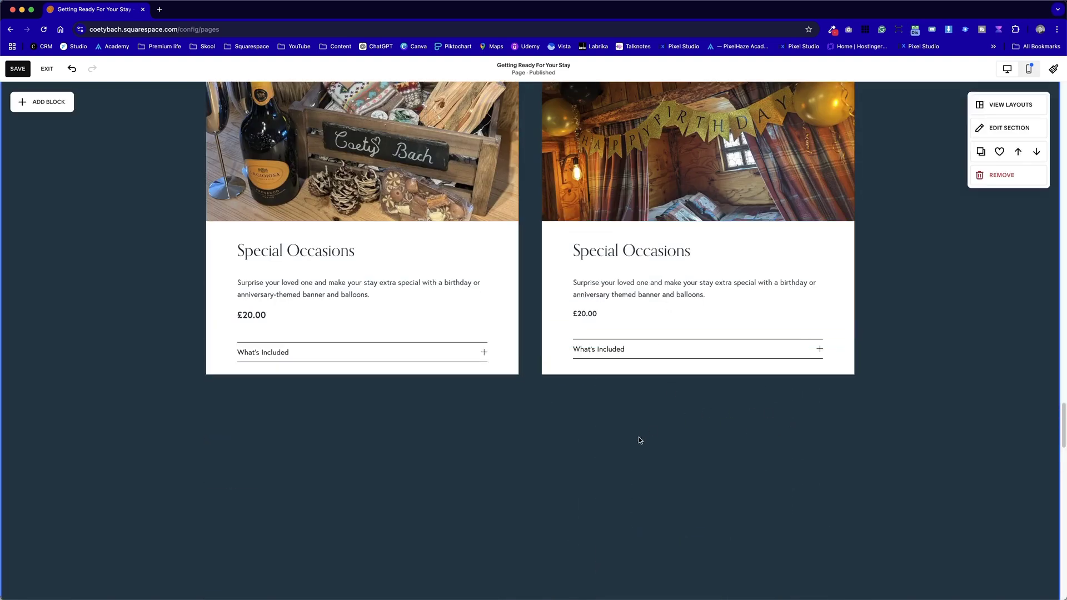
scroll(888, 266, up, 5)
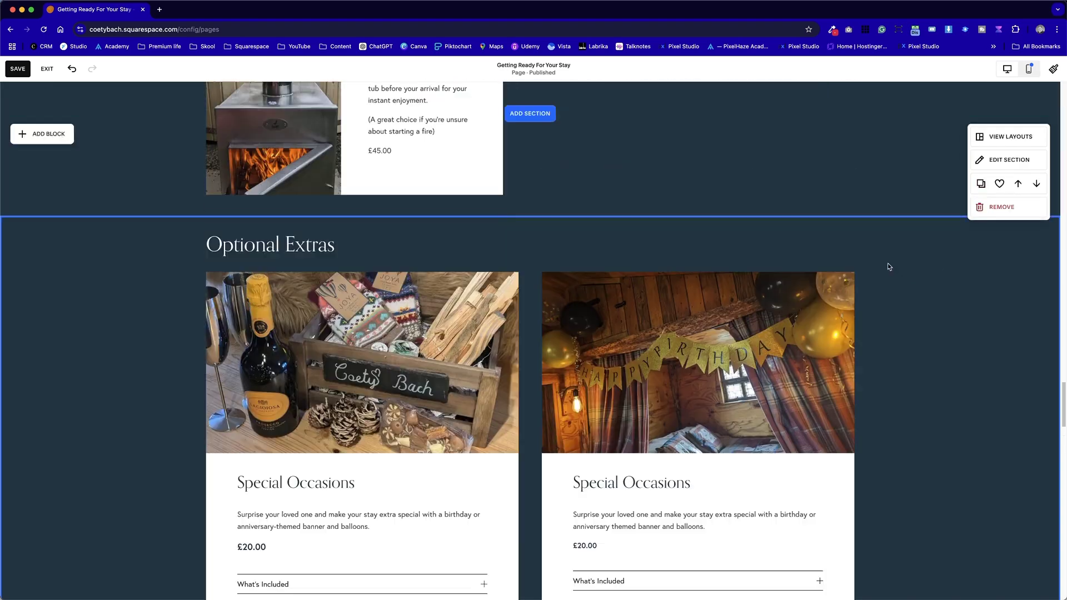
scroll(889, 267, down, 2)
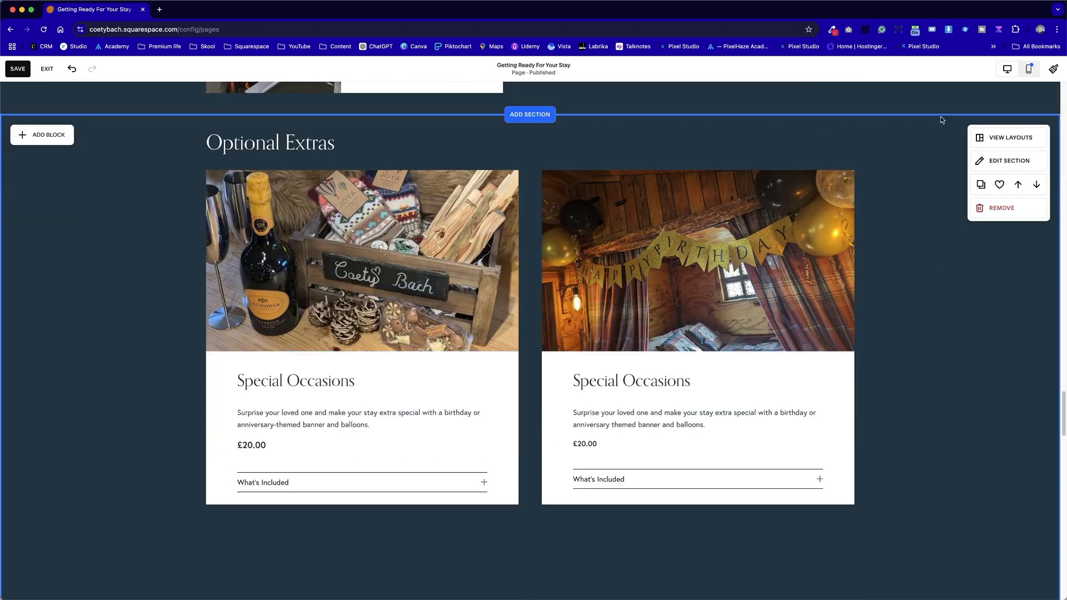
click(1030, 69)
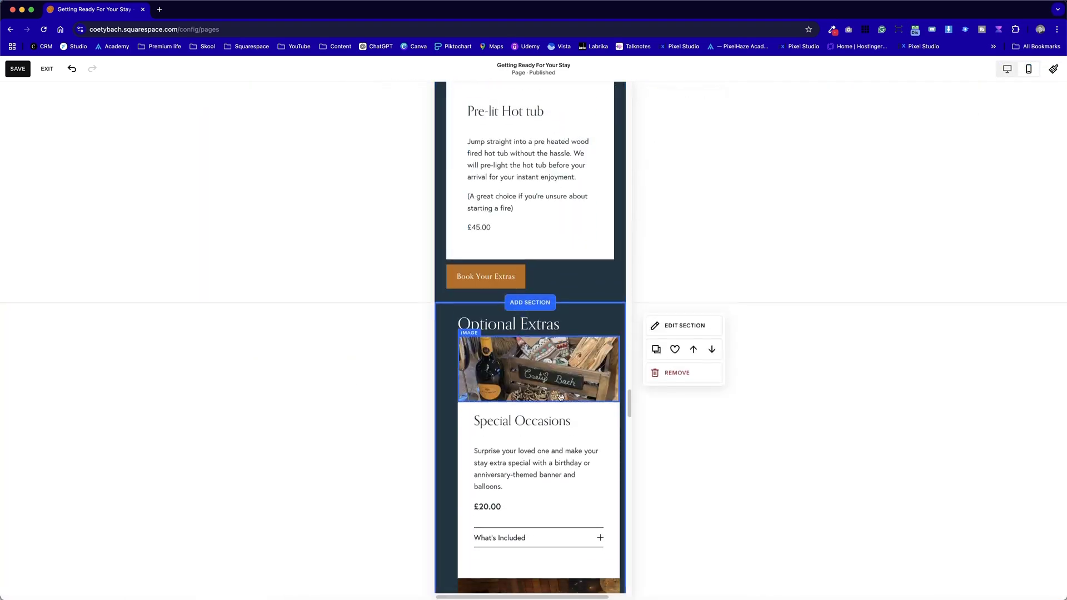
Move the Naughty night-in box image and text and the massage image down together, clear of the second Special Occasions card
scroll(566, 386, down, 5)
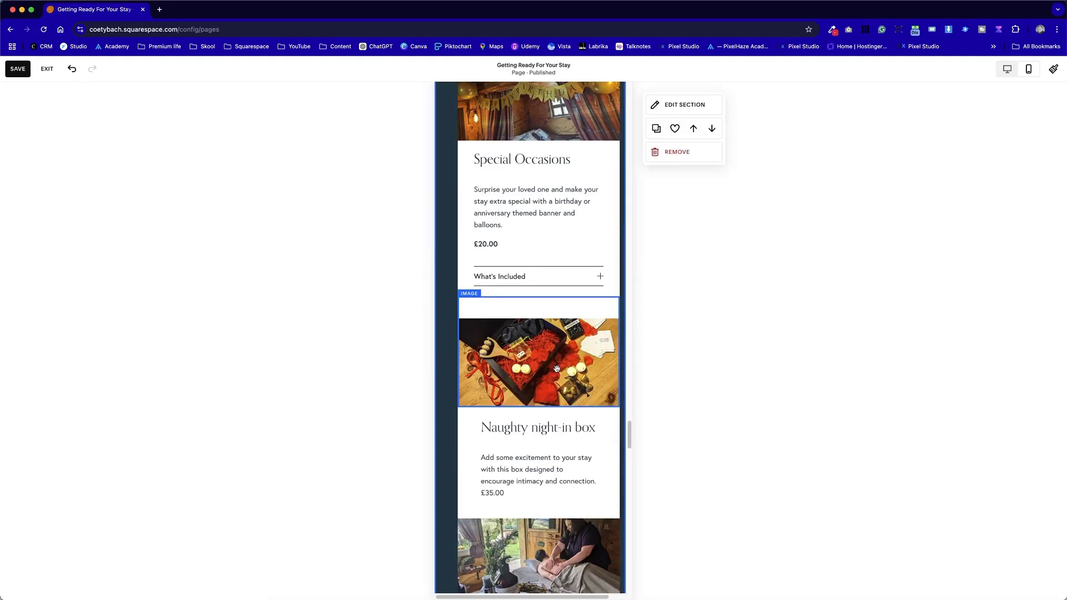
scroll(557, 369, down, 4)
scroll(455, 239, up, 2)
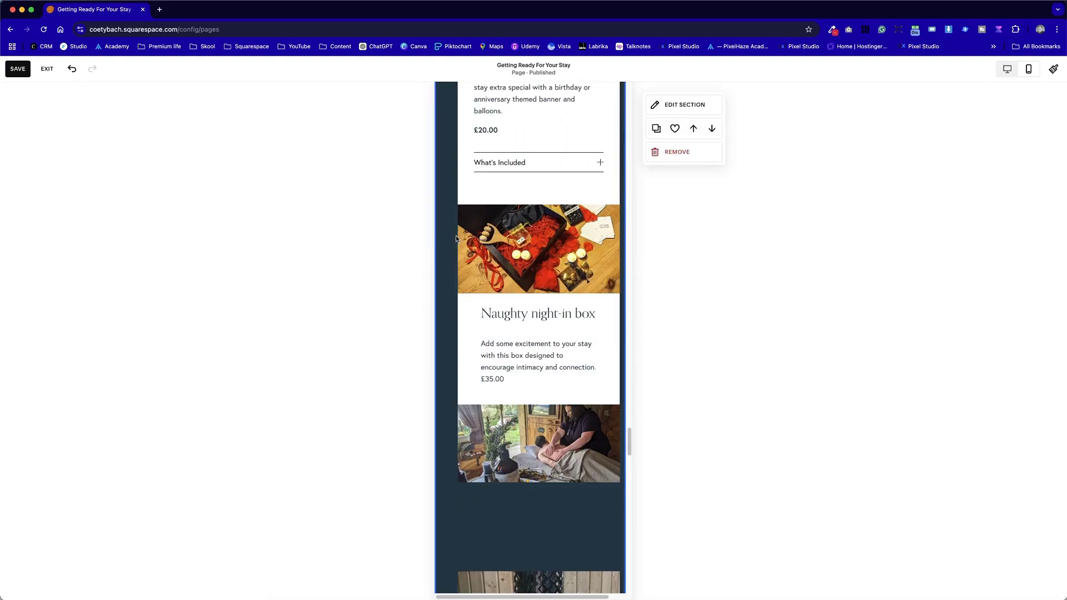
drag(512, 274, 512, 390)
scroll(542, 286, up, 5)
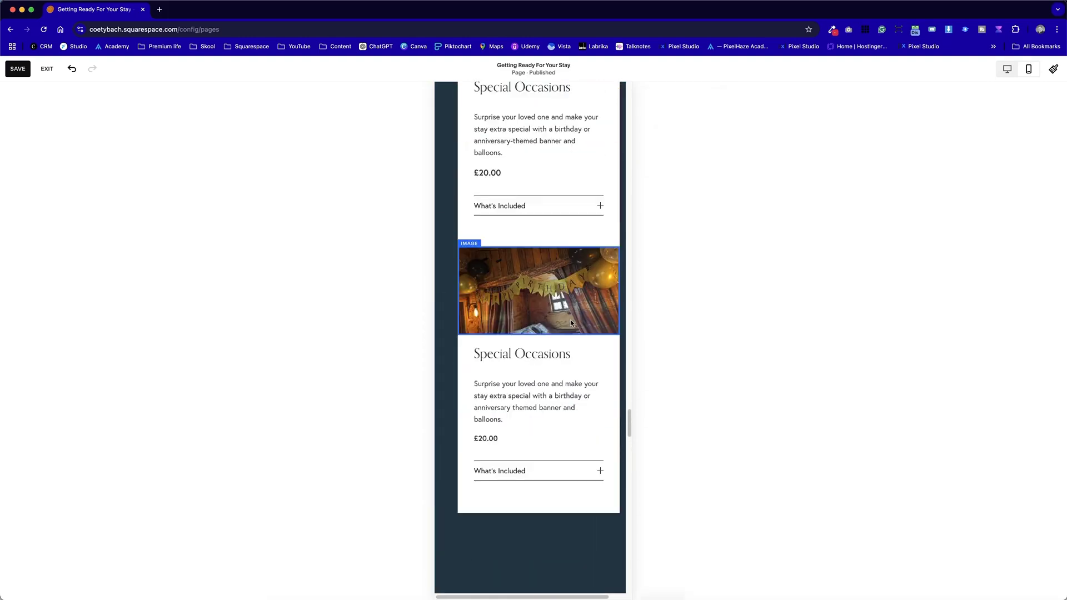
scroll(571, 322, down, 2)
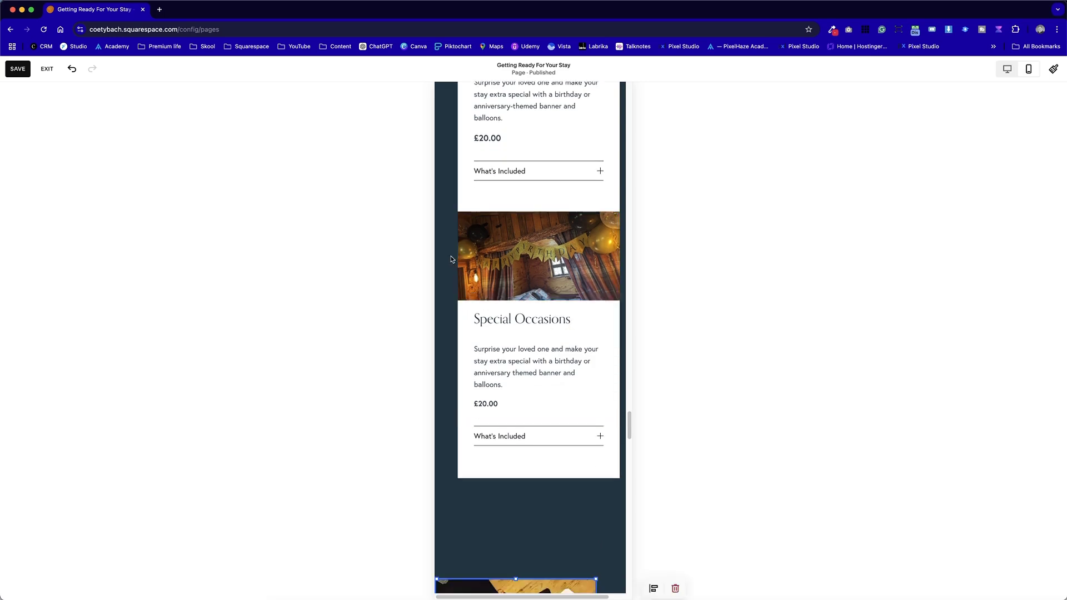
Move the birthday-banner image, Special Occasions text and accordion down together, leaving a gap below the first card
drag(452, 259, 594, 486)
drag(560, 267, 563, 301)
scroll(507, 279, up, 2)
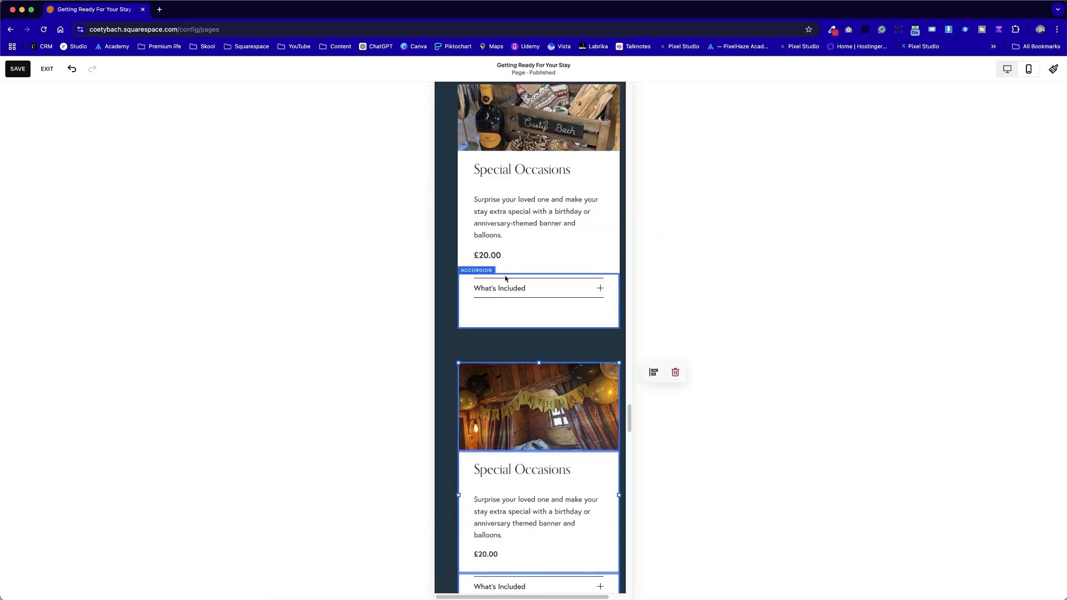
Change the first card's heading to "Gift Hamper" and save the page
scroll(506, 278, up, 1)
click(537, 201)
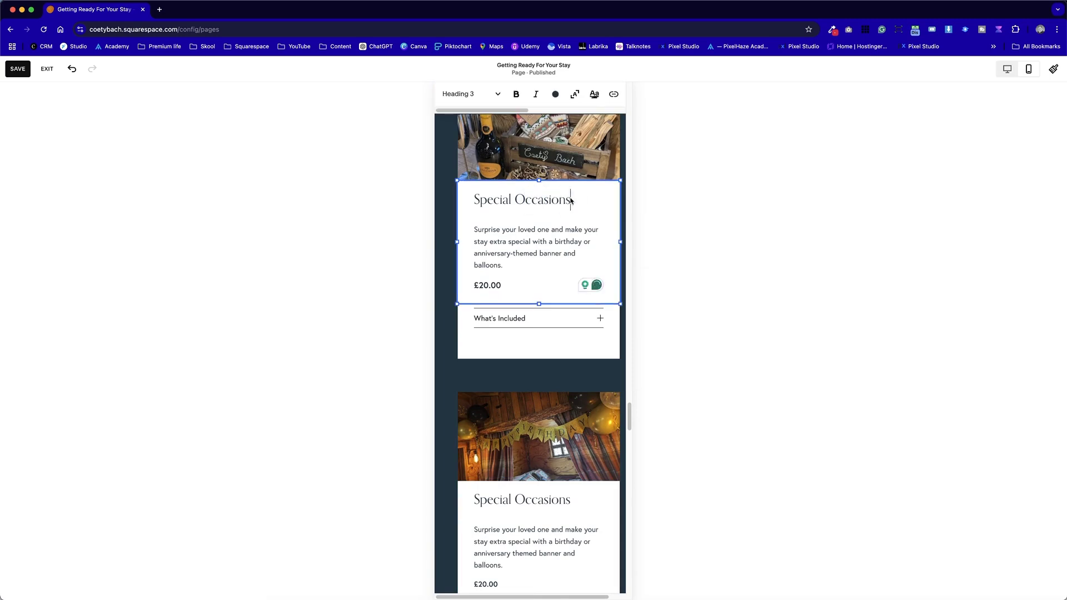
drag(569, 200, 485, 199)
text(Gift Hamper)
click(18, 69)
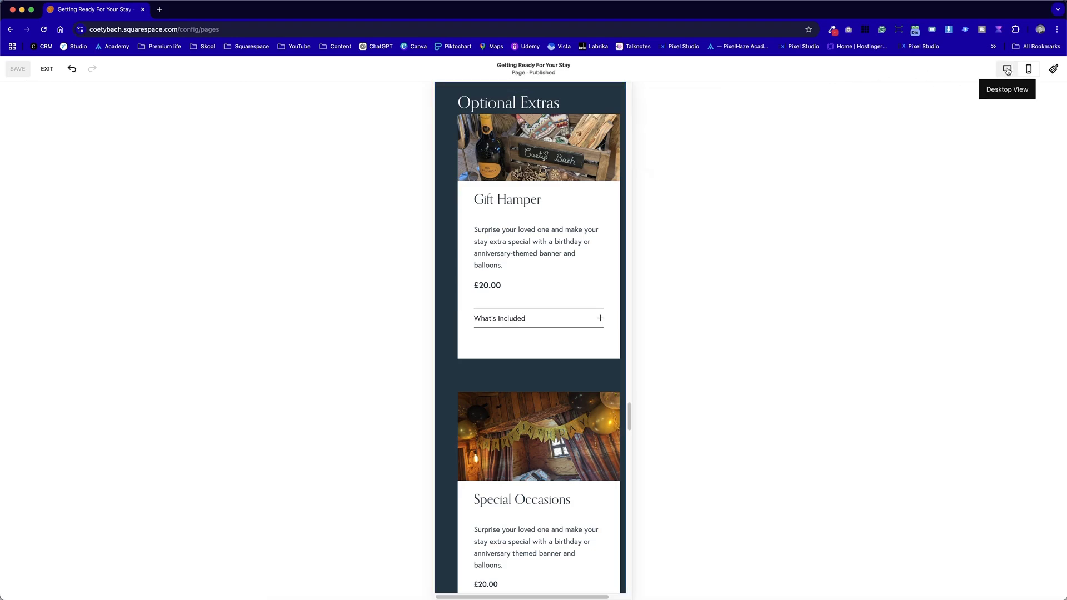
Examine the two Optional Extras cards in the desktop view and again in the mobile view
click(1008, 70)
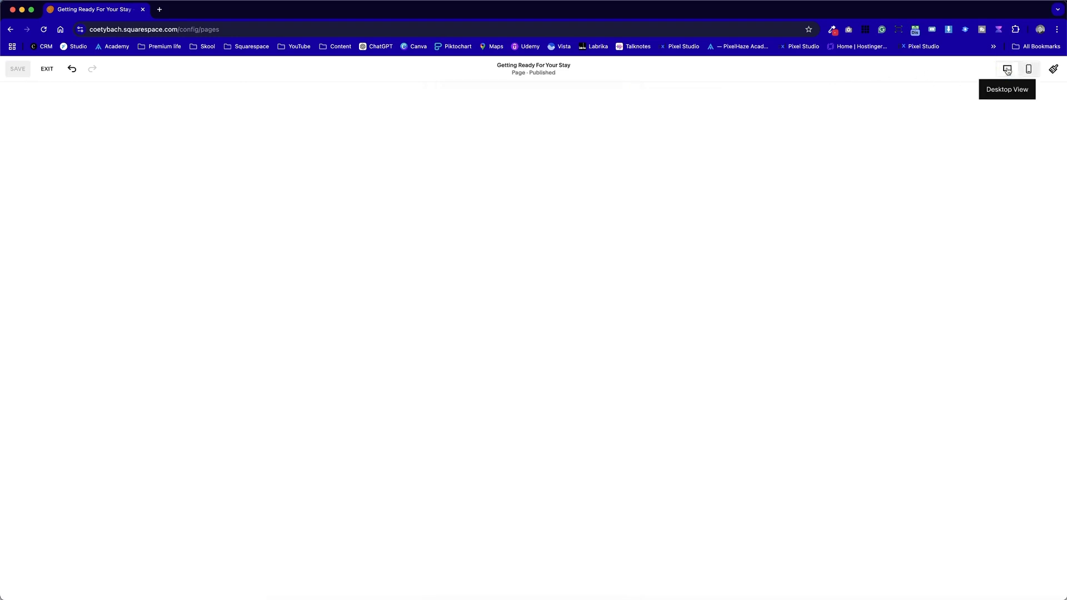
scroll(631, 243, up, 12)
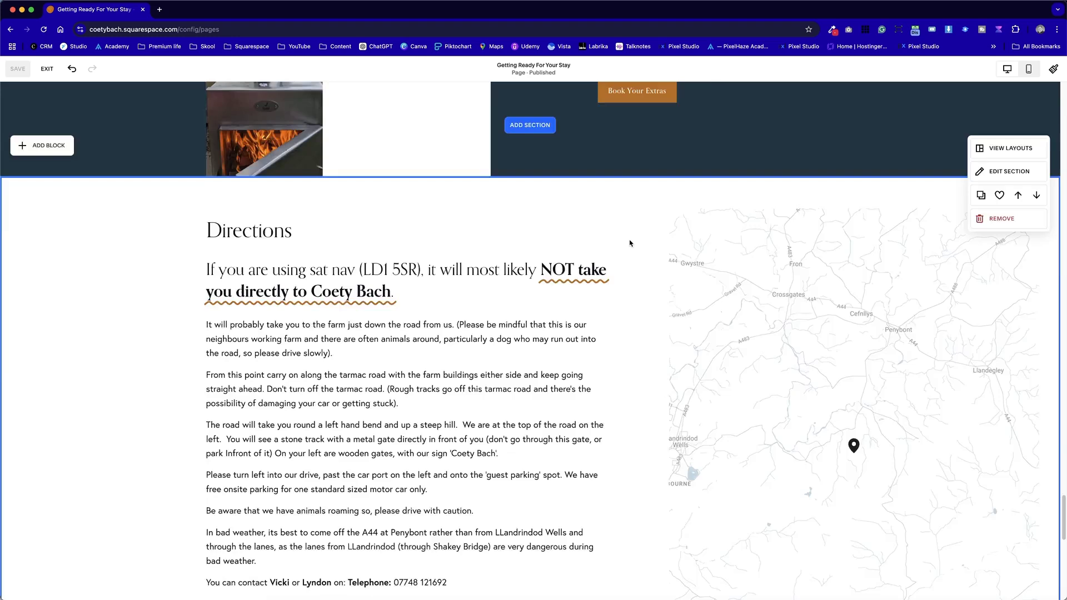
scroll(630, 243, up, 10)
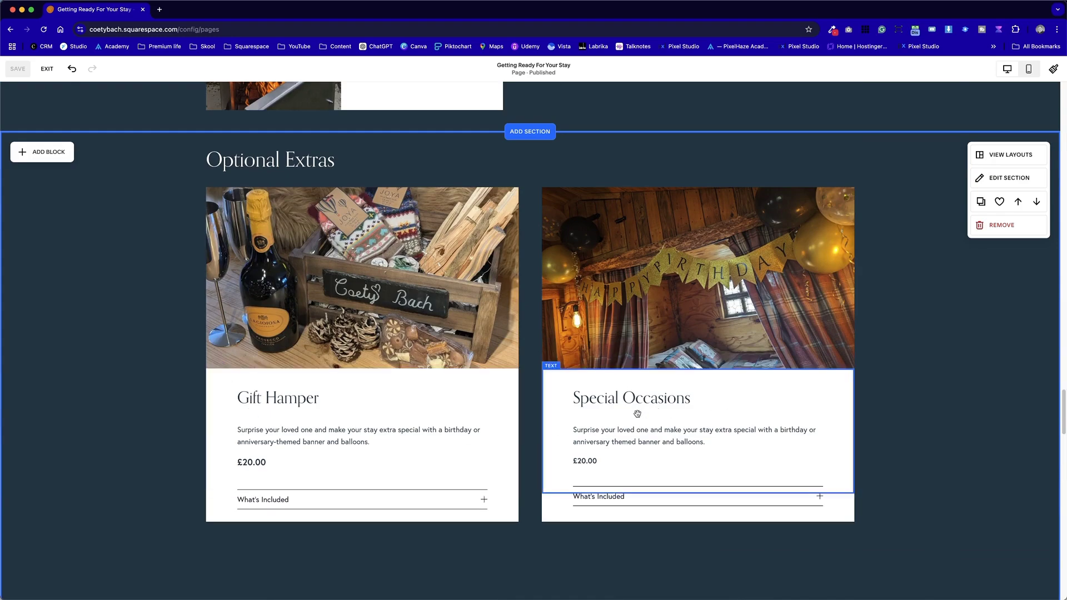
click(1029, 69)
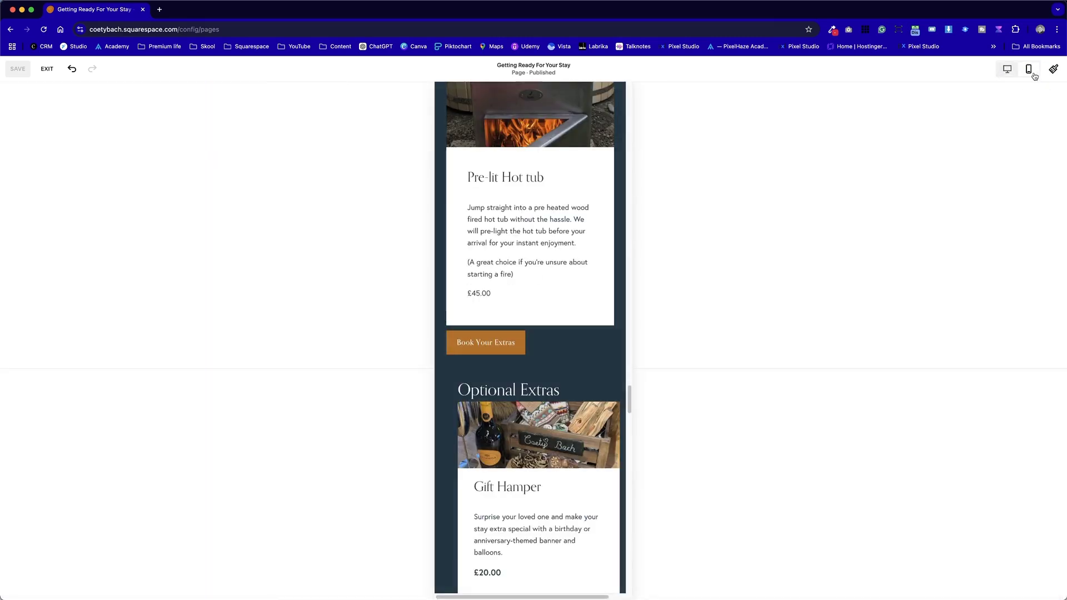
scroll(555, 409, down, 20)
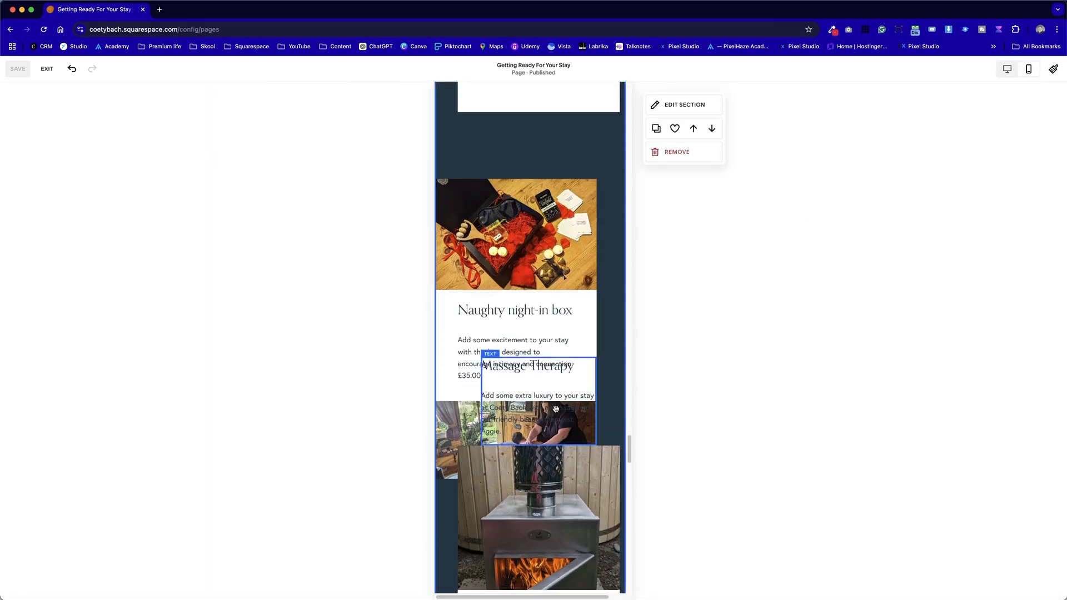
scroll(557, 406, up, 10)
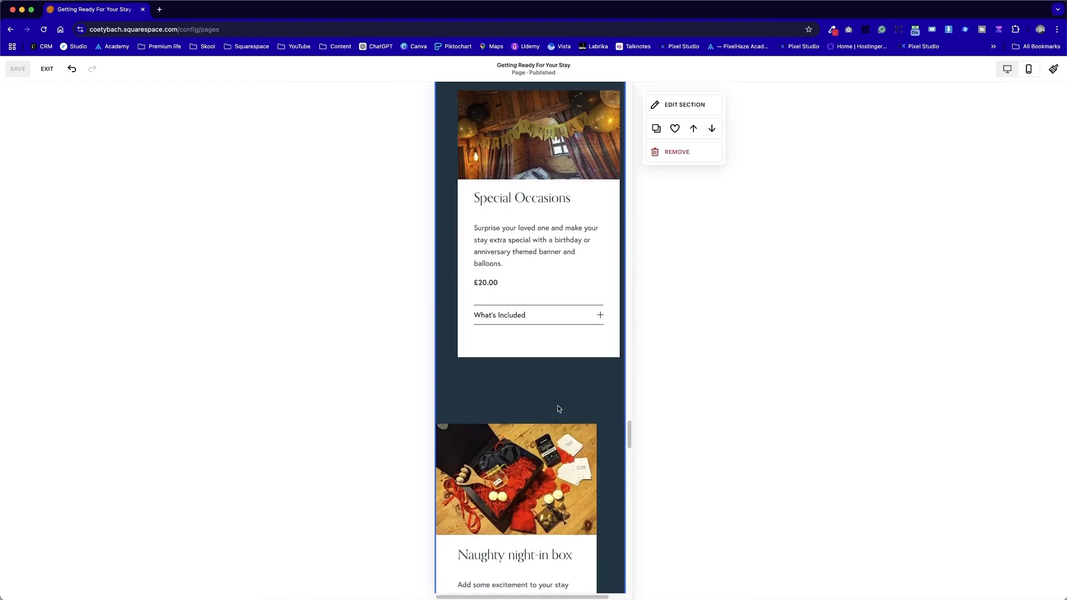
scroll(557, 405, up, 4)
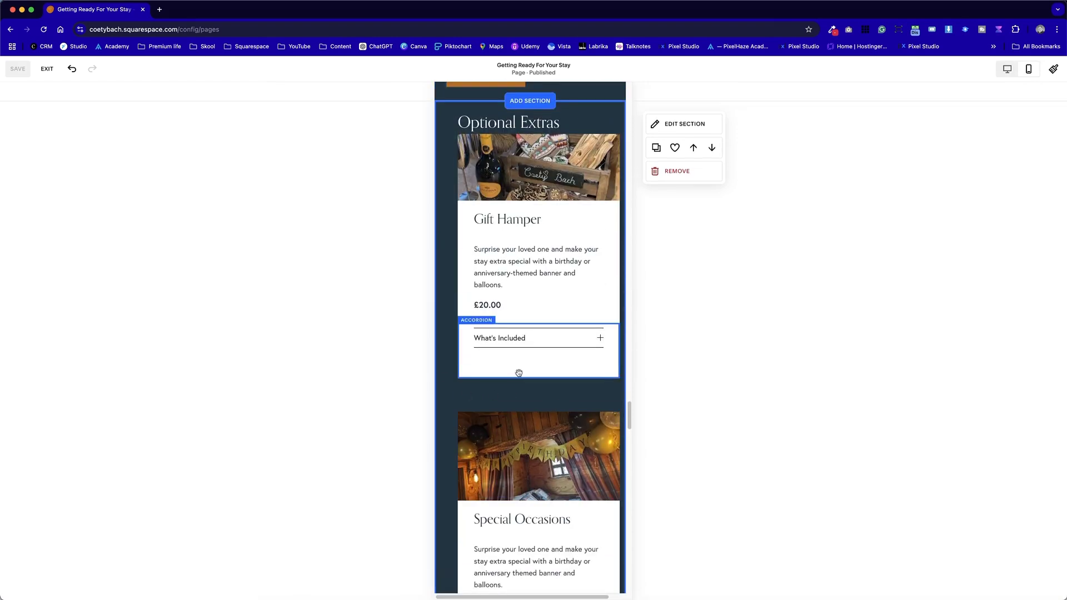
Narrow the Gift Hamper image, text and accordion together so the card keeps equal margins on both sides of the mobile section
drag(515, 372, 600, 277)
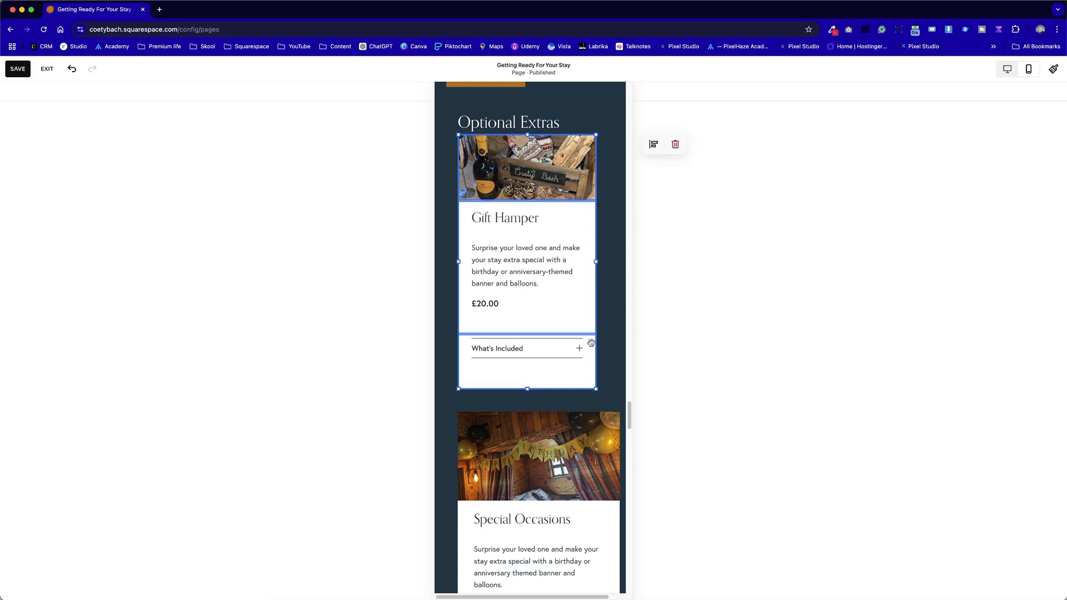
click(608, 329)
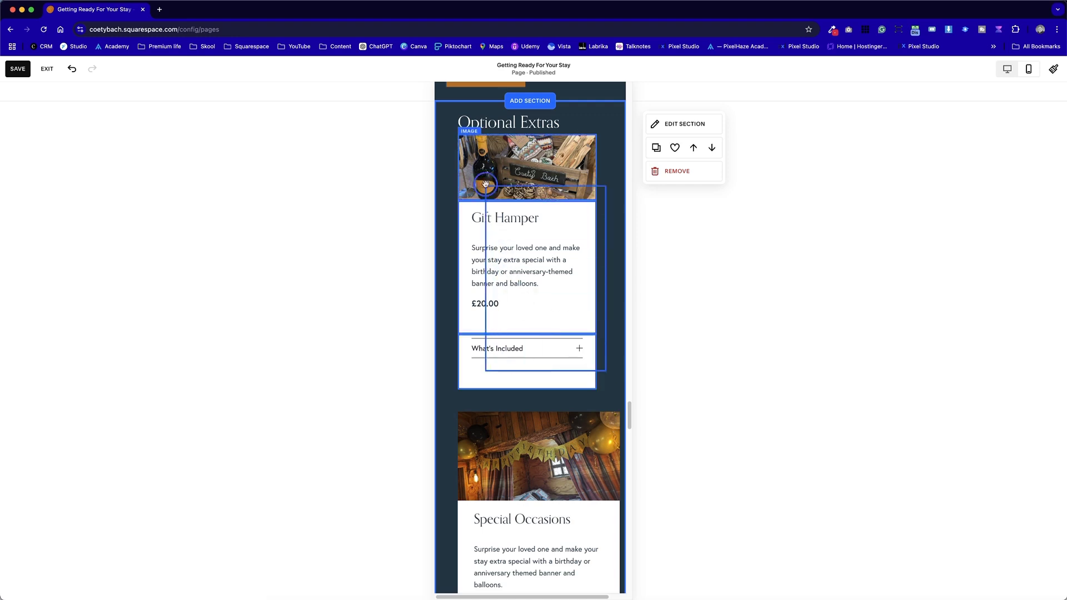
click(463, 254)
mouse_move(459, 258)
mouse_down()
mouse_move(443, 258)
mouse_move(468, 260)
mouse_up()
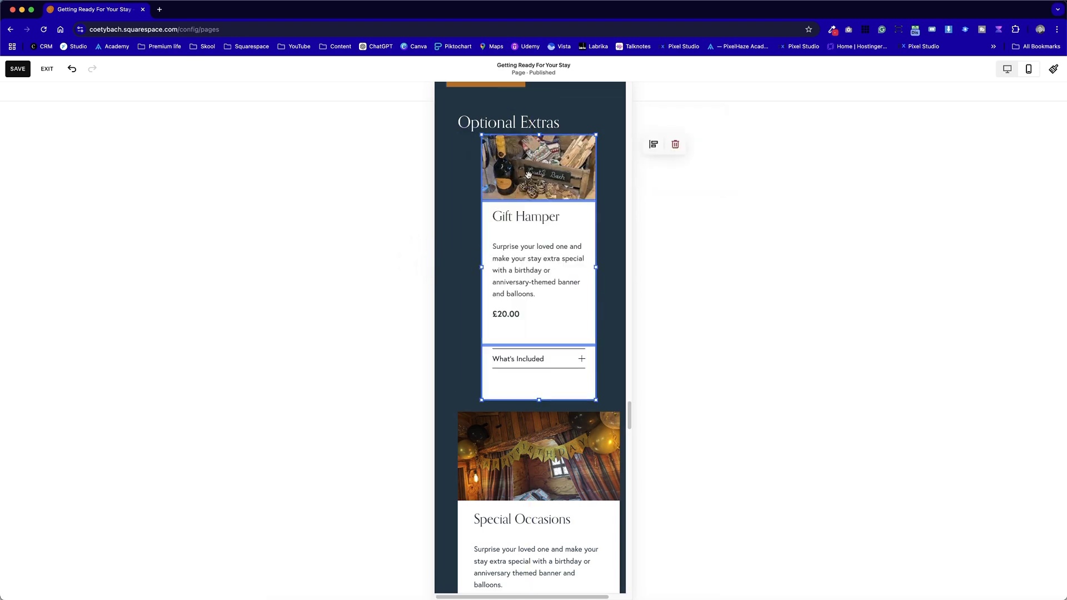
drag(529, 174, 518, 247)
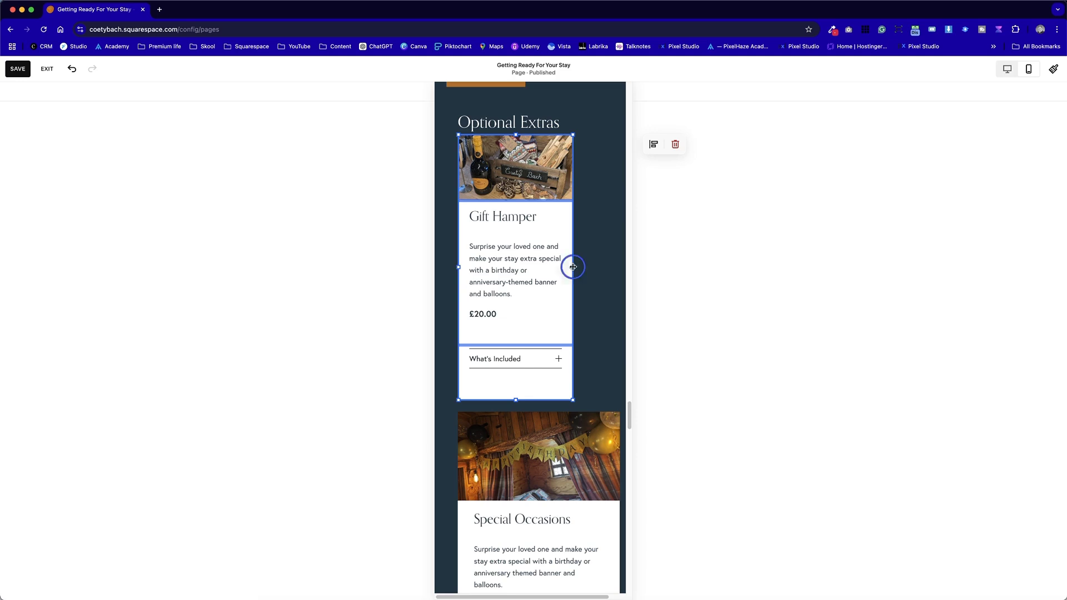
drag(573, 267, 609, 270)
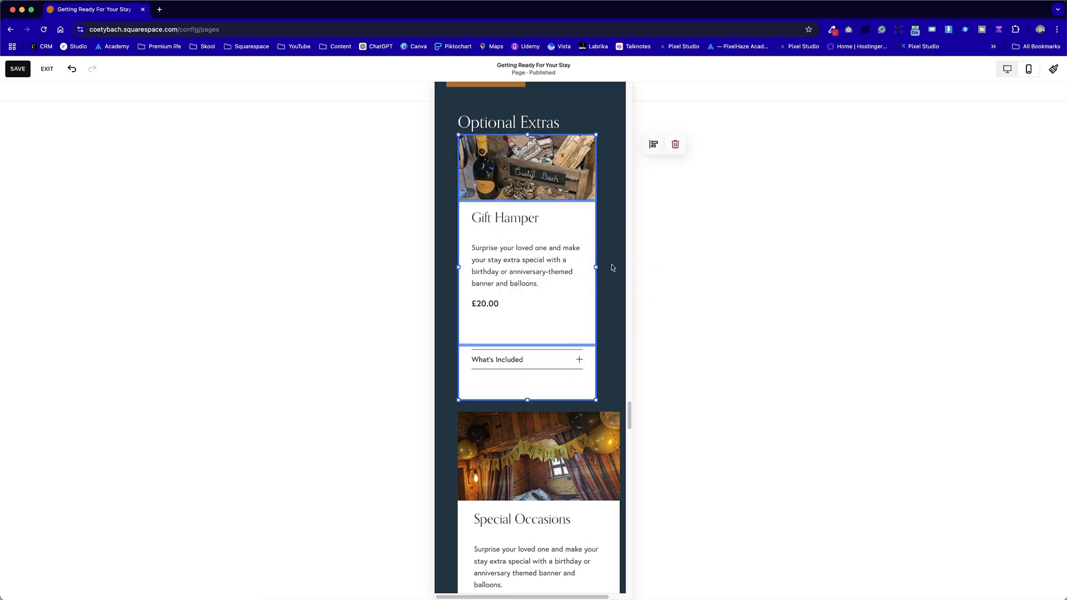
click(615, 270)
Move the Gift Hamper accordion up towards the price and trim the empty white space beneath it
scroll(386, 298, down, 2)
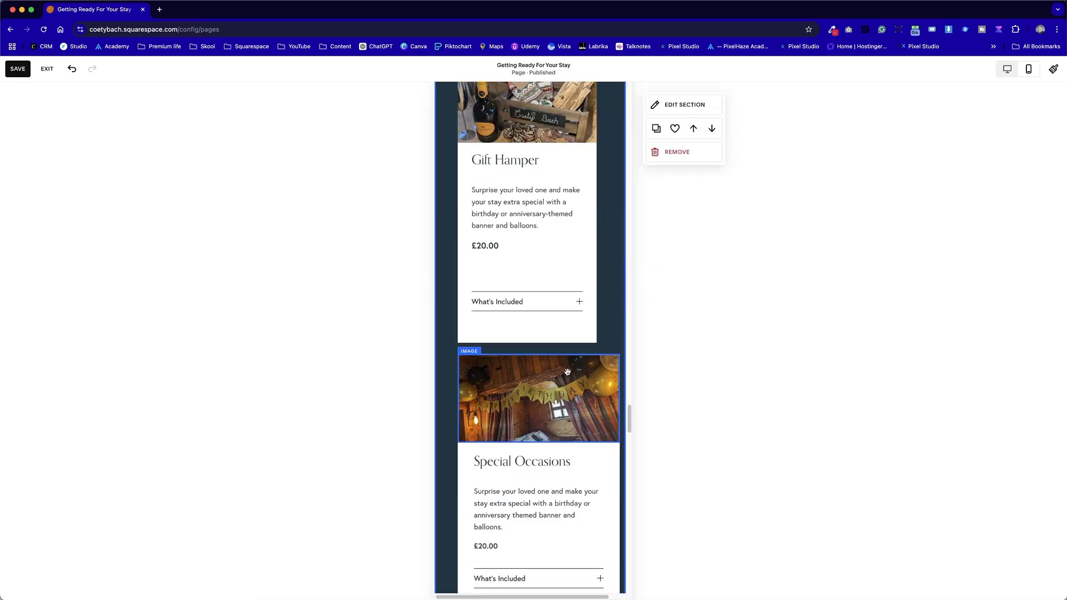
click(526, 340)
drag(527, 341, 472, 295)
click(514, 300)
click(501, 324)
Move the whole Gift Hamper card down to leave a gap below the Optional Extras heading
scroll(489, 302, up, 3)
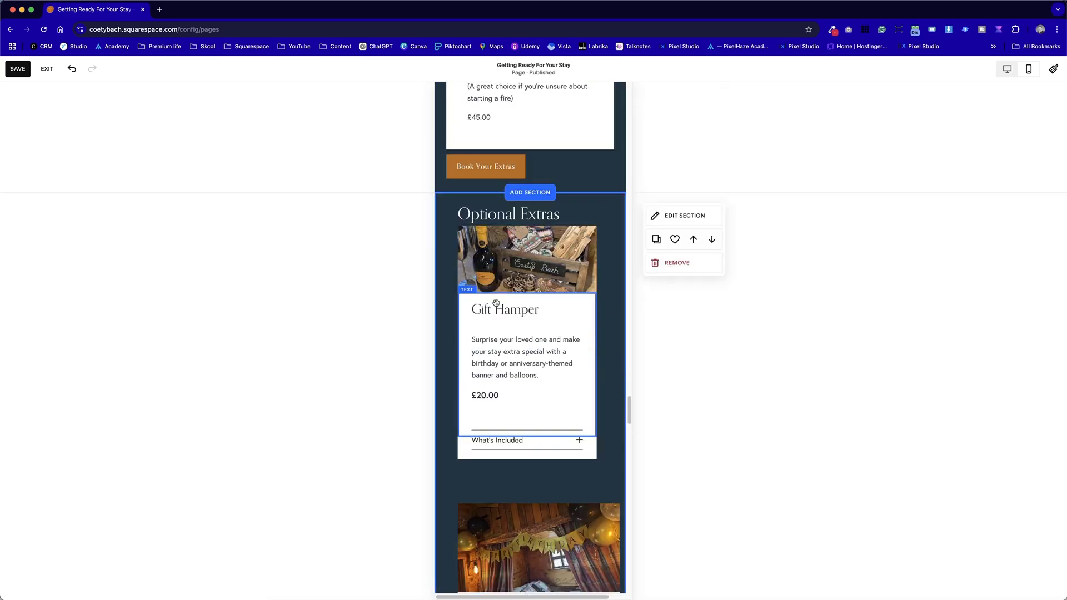
drag(600, 480, 496, 267)
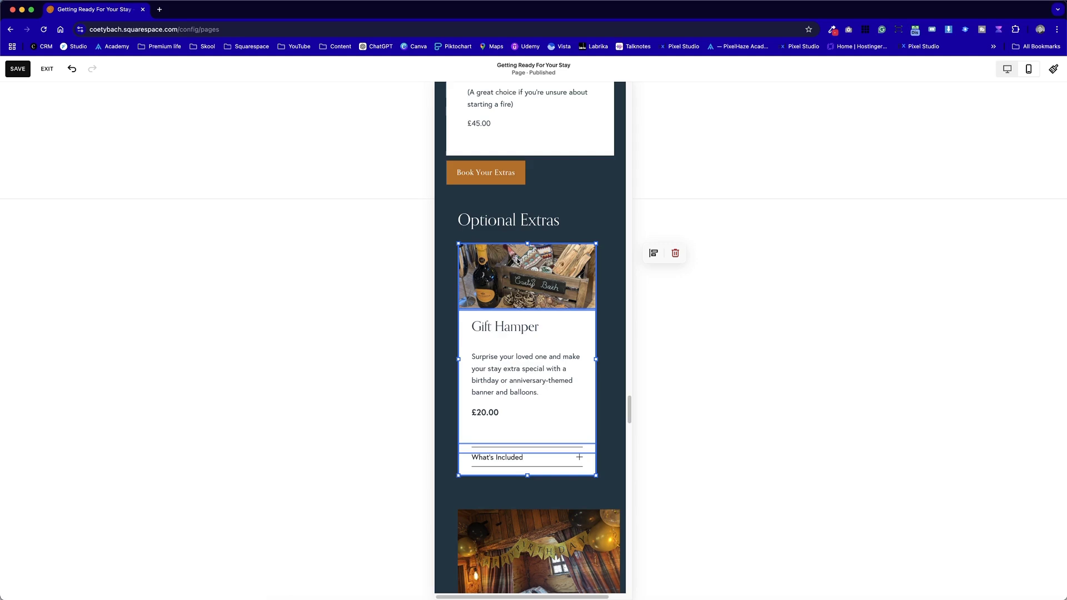
click(597, 275)
Compare the Gift Hamper card's width and side margins with the cards in the original Optional Extras section above
scroll(597, 275, up, 10)
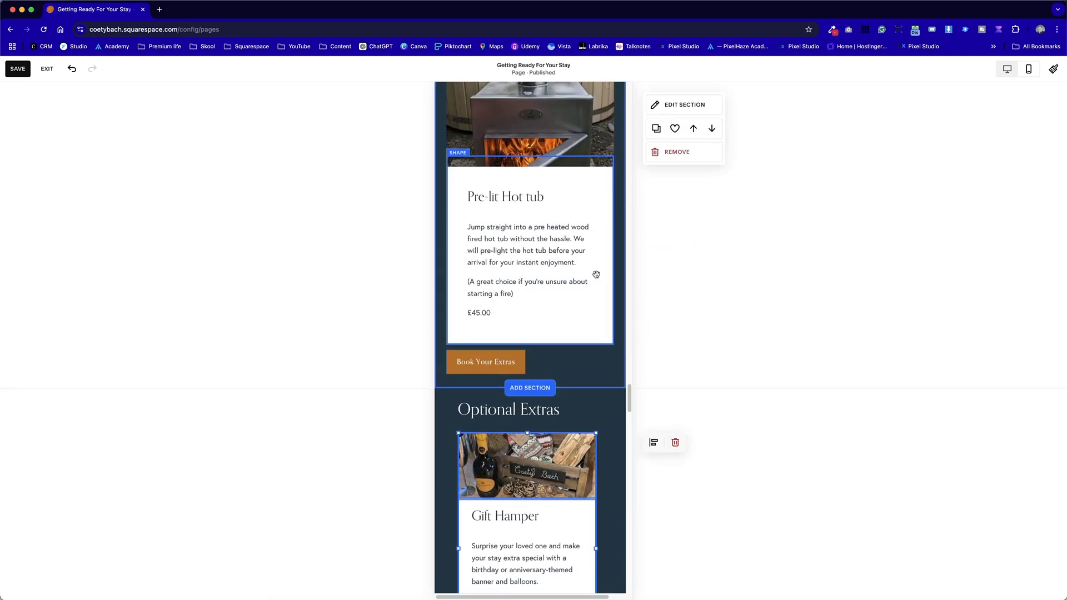
scroll(597, 274, up, 9)
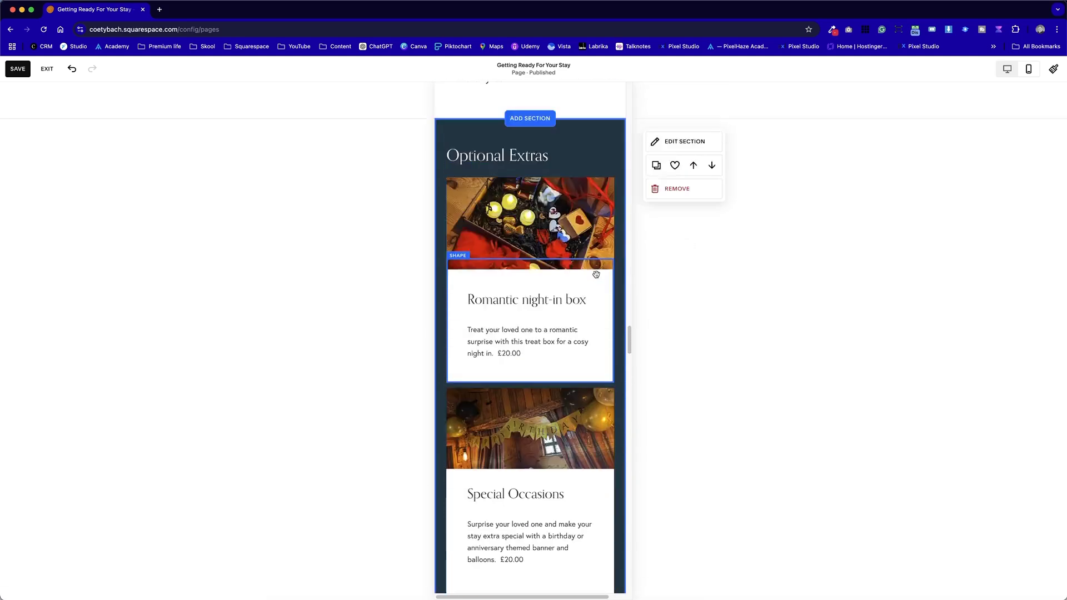
scroll(596, 274, down, 19)
scroll(524, 276, down, 3)
scroll(475, 267, up, 7)
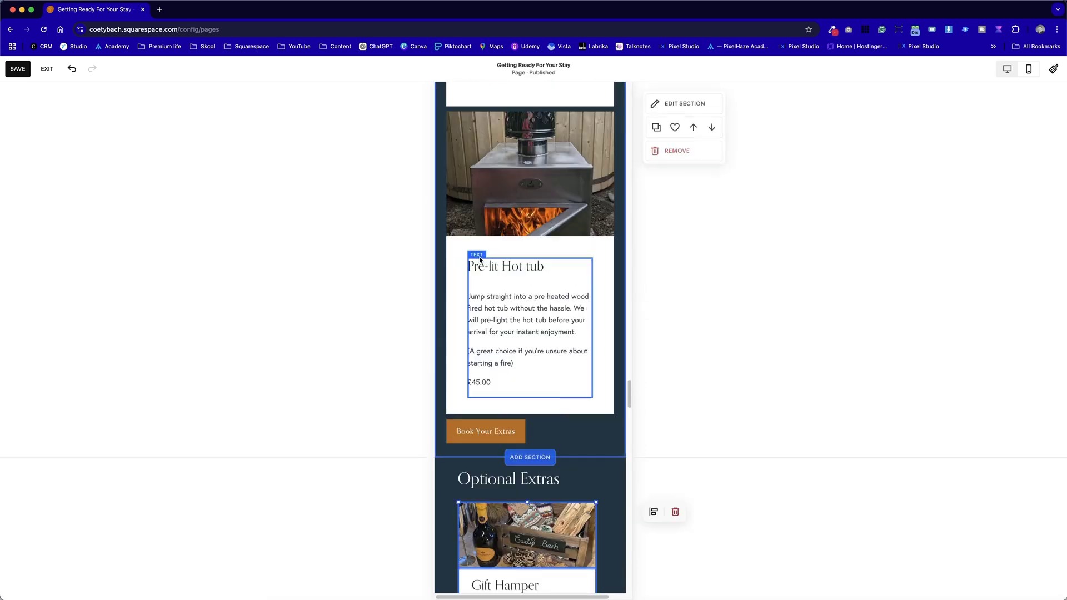
click(453, 279)
mouse_move(445, 309)
mouse_down()
mouse_move(434, 310)
mouse_move(445, 310)
mouse_up()
scroll(509, 368, down, 5)
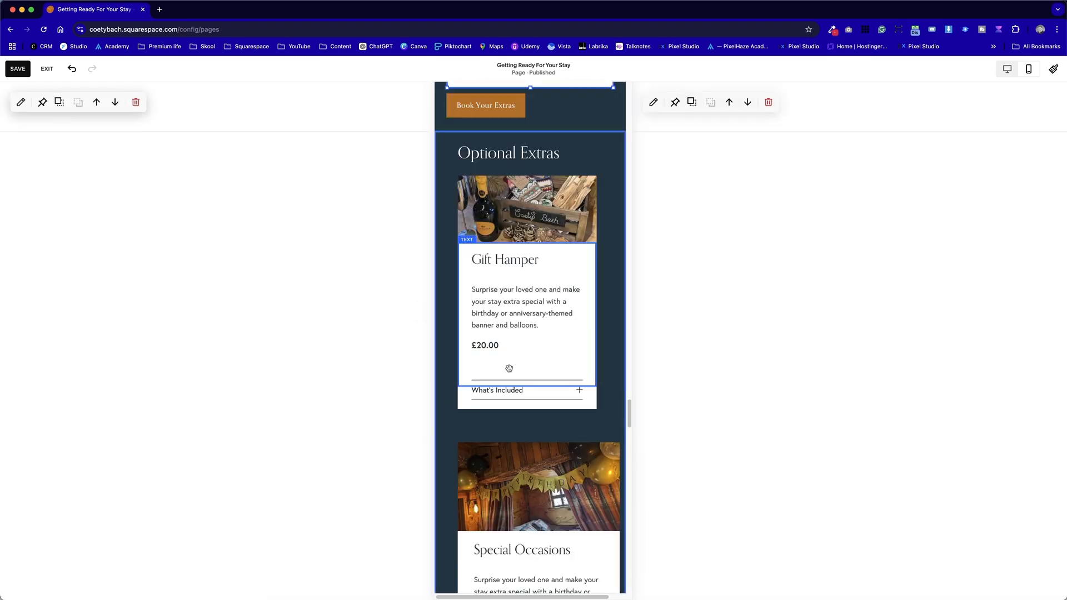
click(469, 303)
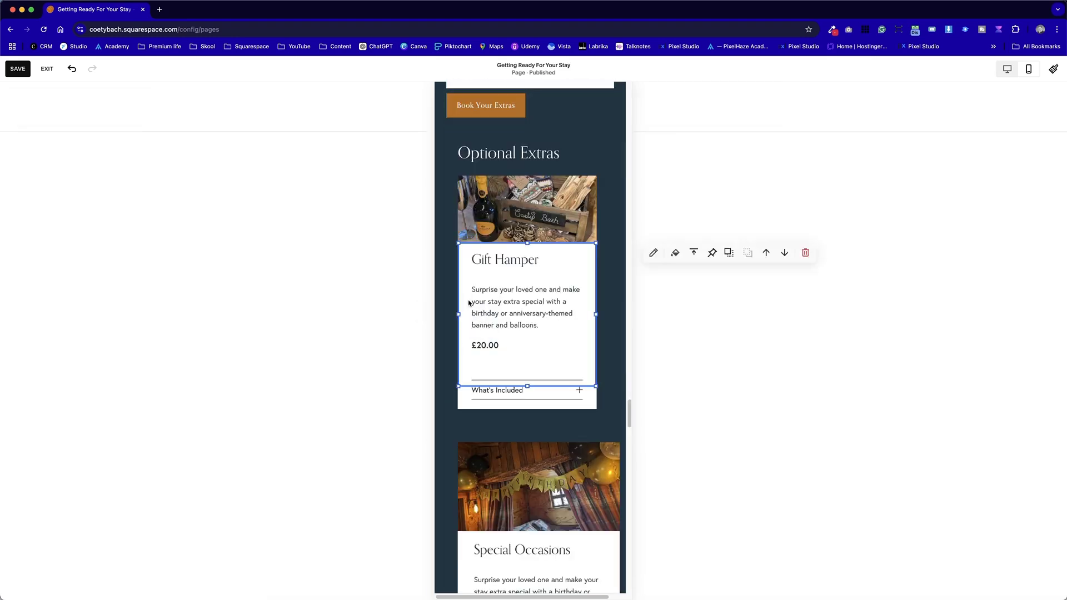
click(604, 325)
click(589, 323)
mouse_move(596, 314)
mouse_down()
mouse_move(612, 318)
mouse_move(597, 316)
mouse_up()
click(609, 335)
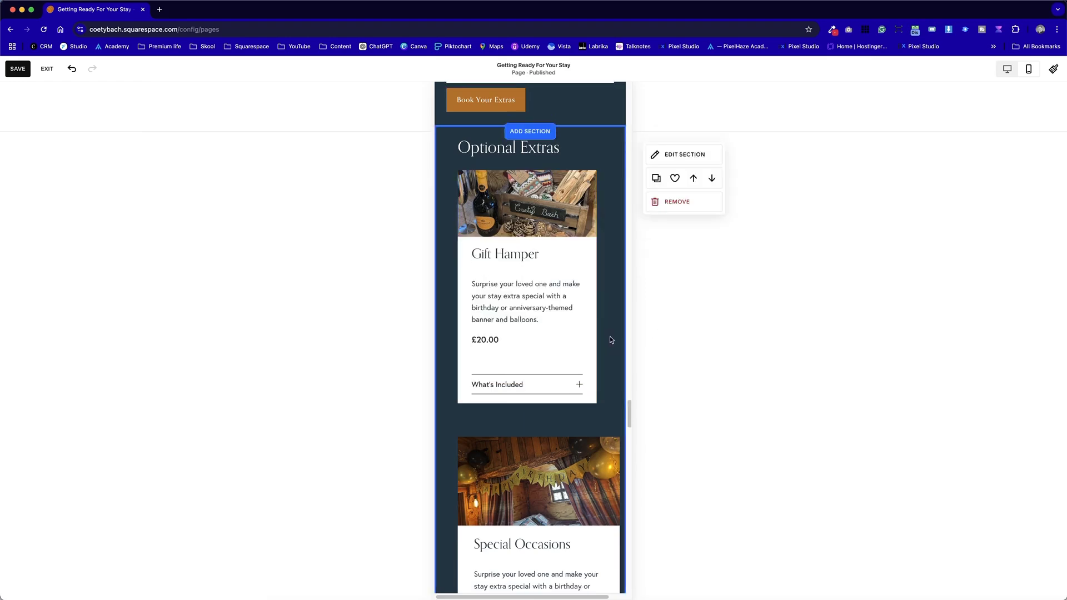
Narrow the Special Occasions image, text and accordion to the Gift Hamper card's width and move them up closer to it
scroll(610, 336, down, 5)
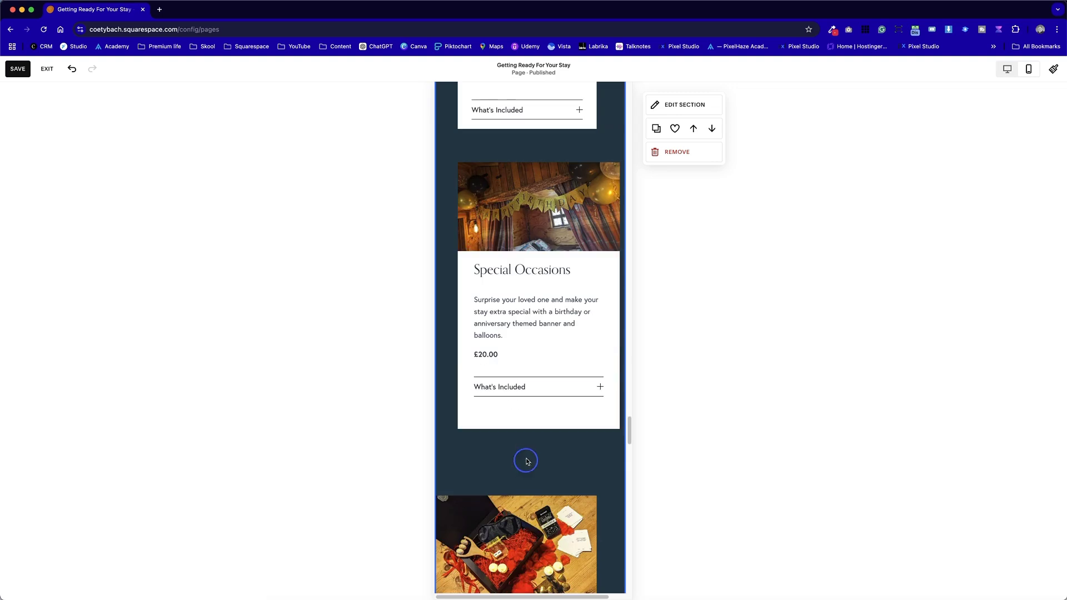
drag(526, 461, 591, 275)
click(608, 266)
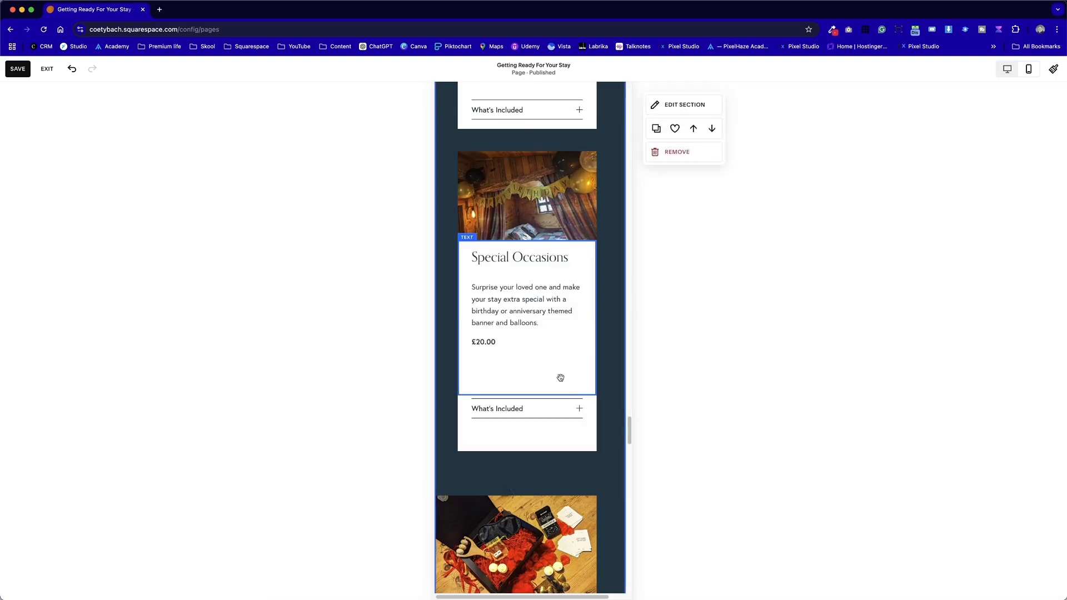
Trim the white space below the Special Occasions accordion and adjust its distance from the price to match the Gift Hamper card
click(542, 392)
drag(521, 423, 497, 389)
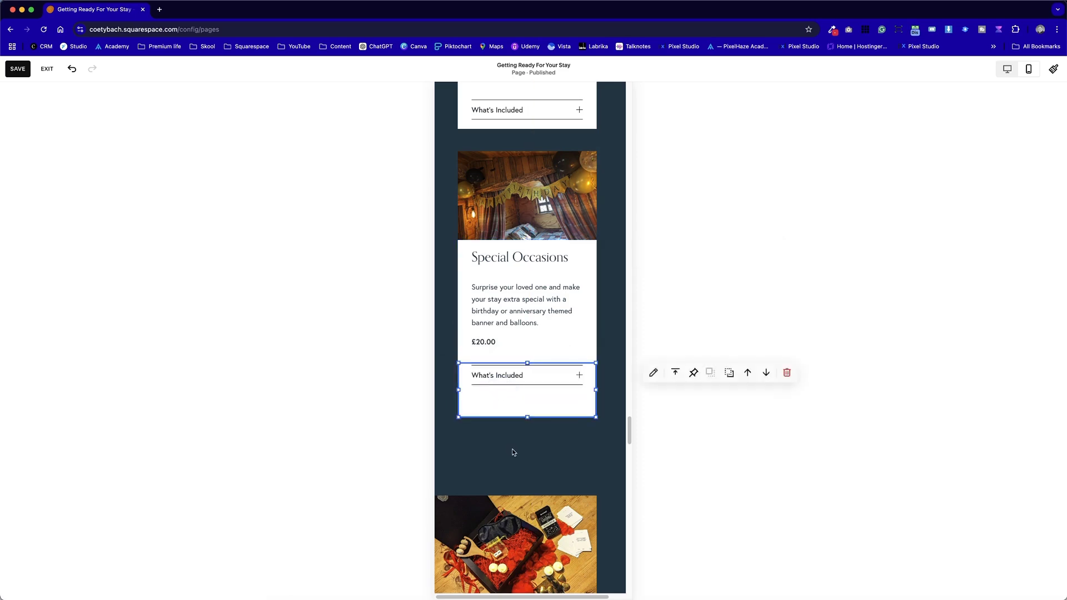
scroll(536, 416, up, 3)
scroll(536, 416, down, 5)
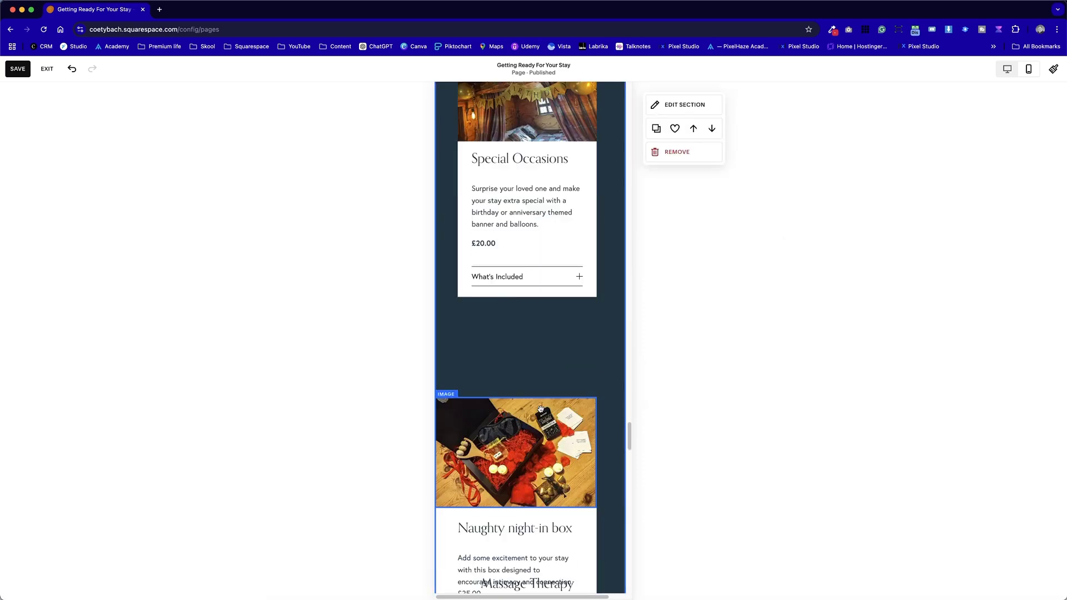
drag(513, 283, 505, 298)
scroll(500, 357, up, 5)
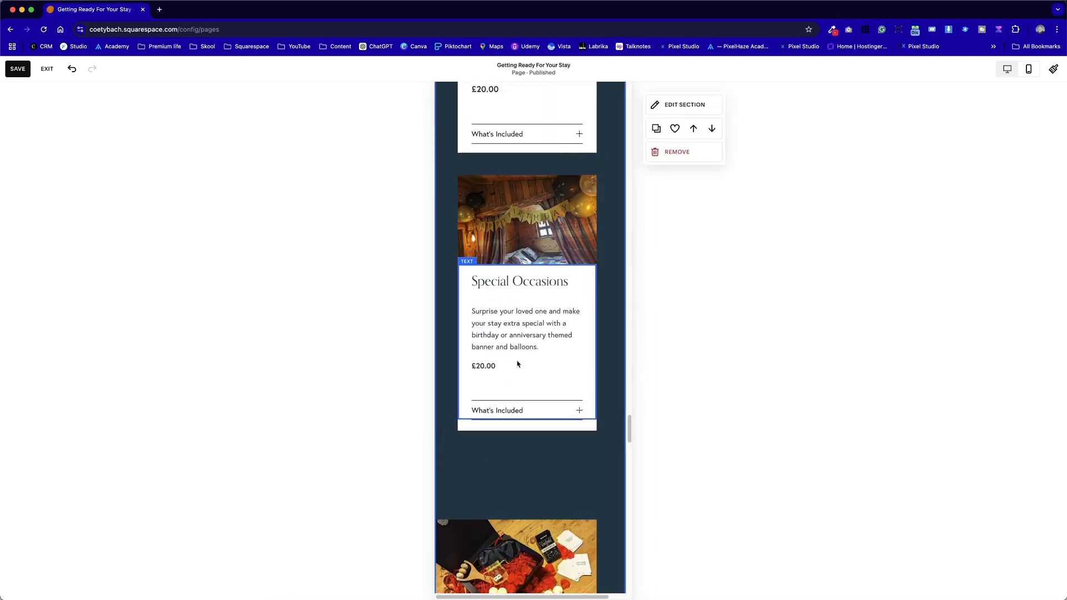
scroll(518, 363, up, 4)
scroll(518, 362, down, 9)
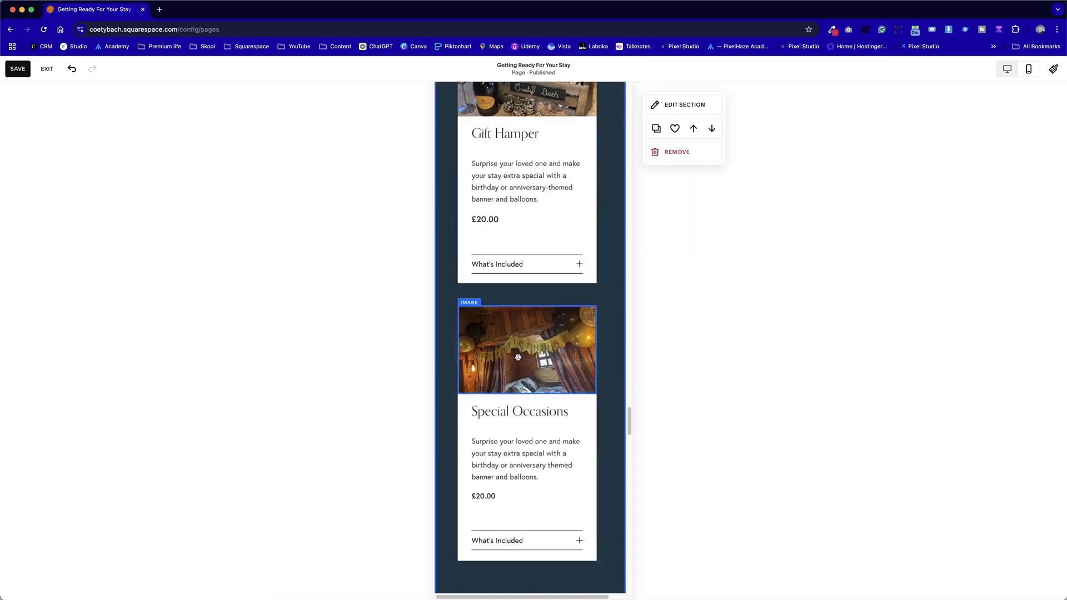
scroll(519, 359, up, 3)
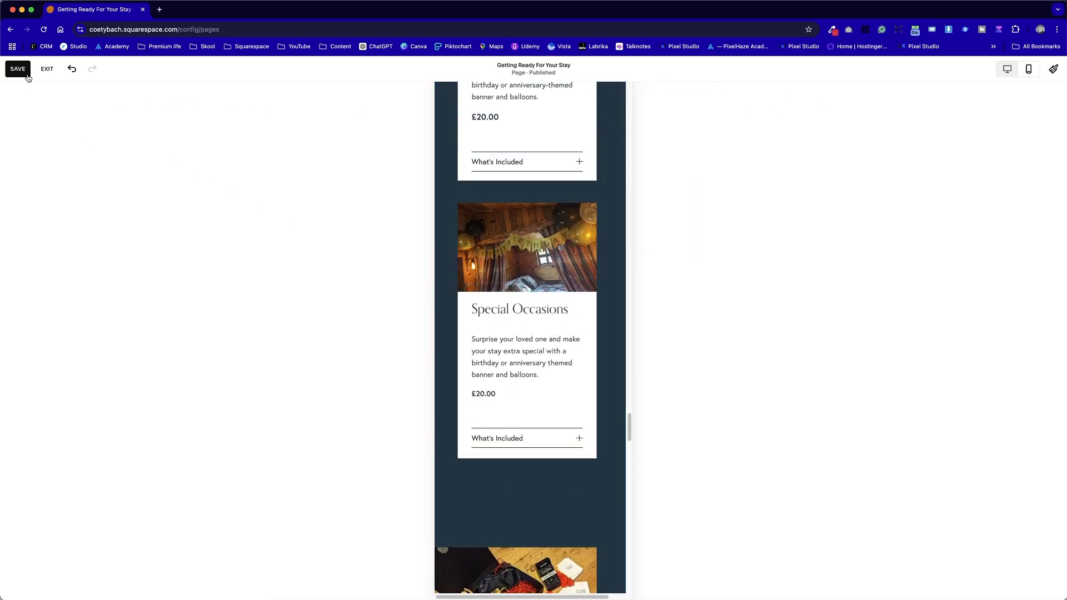
Switch back to the desktop layout and check the Gift Hamper and Special Occasions cards under Optional Extras
click(1007, 68)
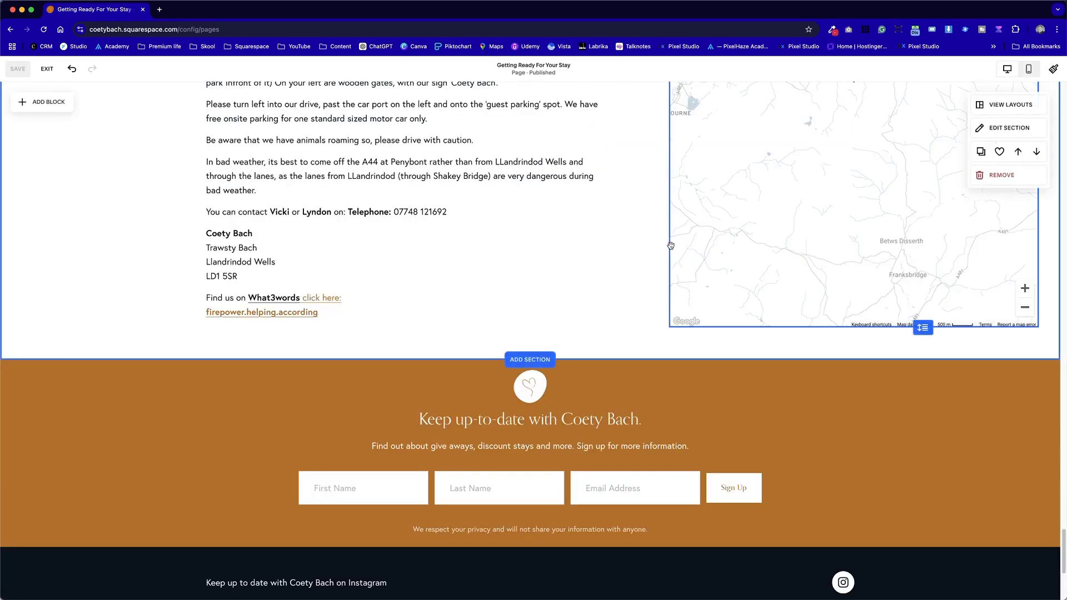
scroll(671, 245, up, 15)
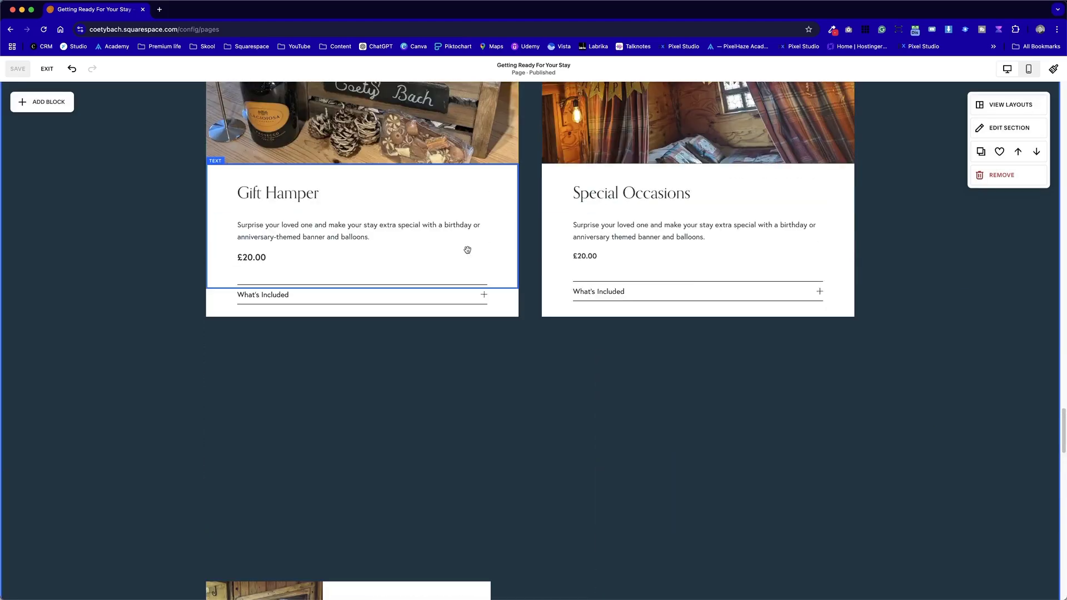
scroll(468, 250, up, 5)
scroll(519, 250, down, 1)
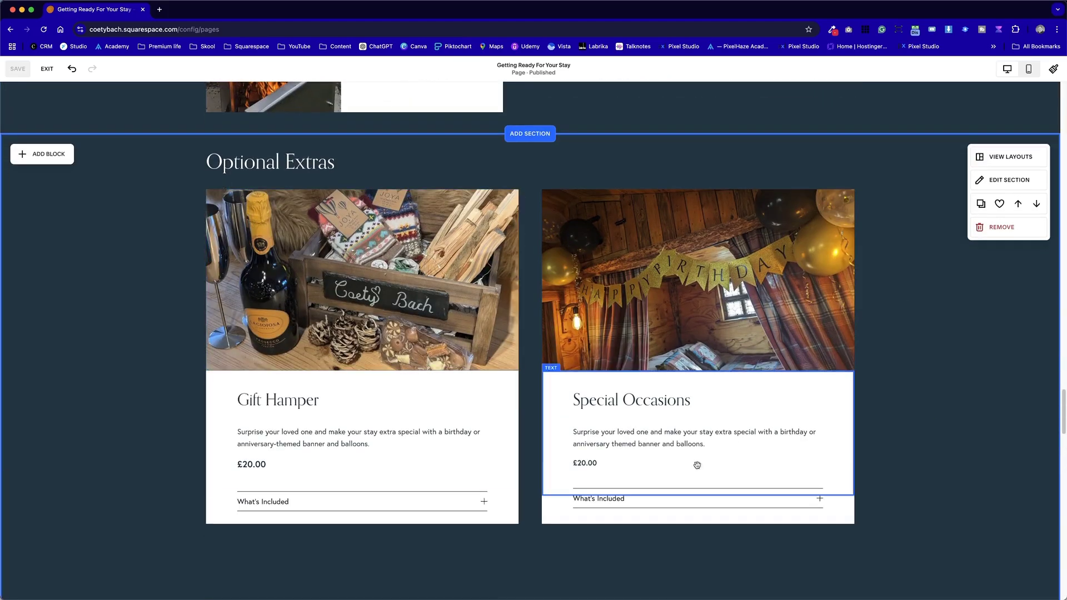
scroll(714, 442, down, 2)
scroll(640, 444, down, 1)
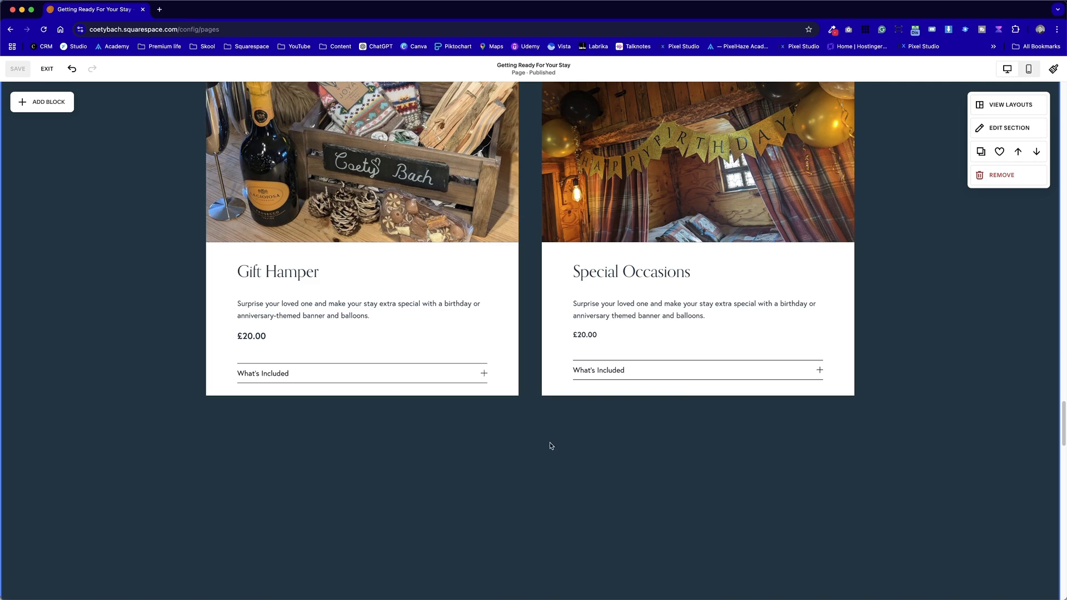
Duplicate the complete Gift Hamper and Special Occasions cards together and place the copies as a second row directly below the originals
click(588, 456)
drag(217, 471, 619, 168)
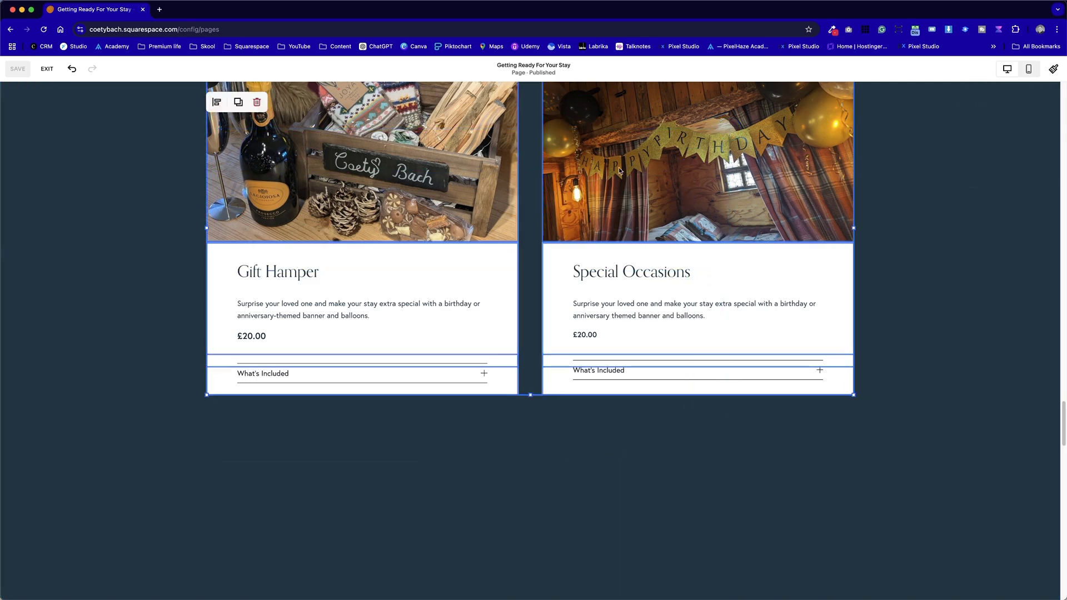
scroll(744, 348, up, 3)
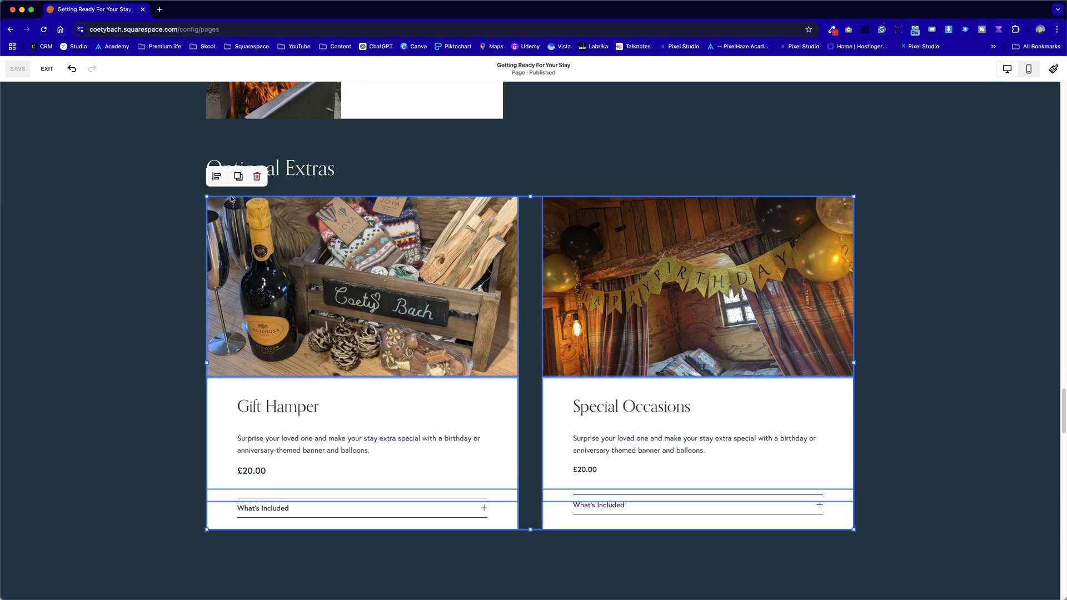
click(238, 176)
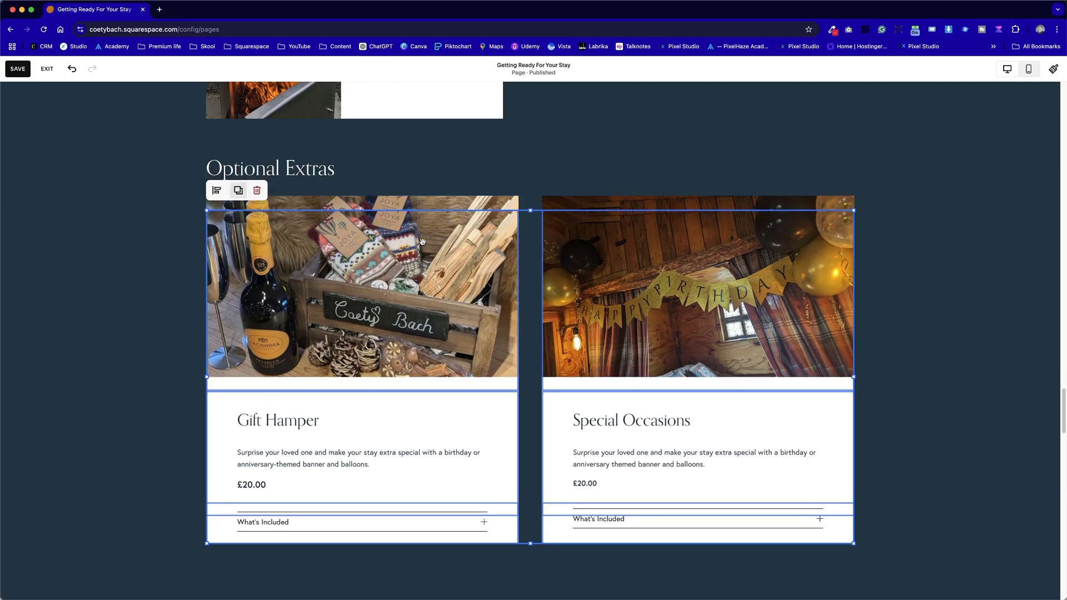
drag(423, 275, 418, 515)
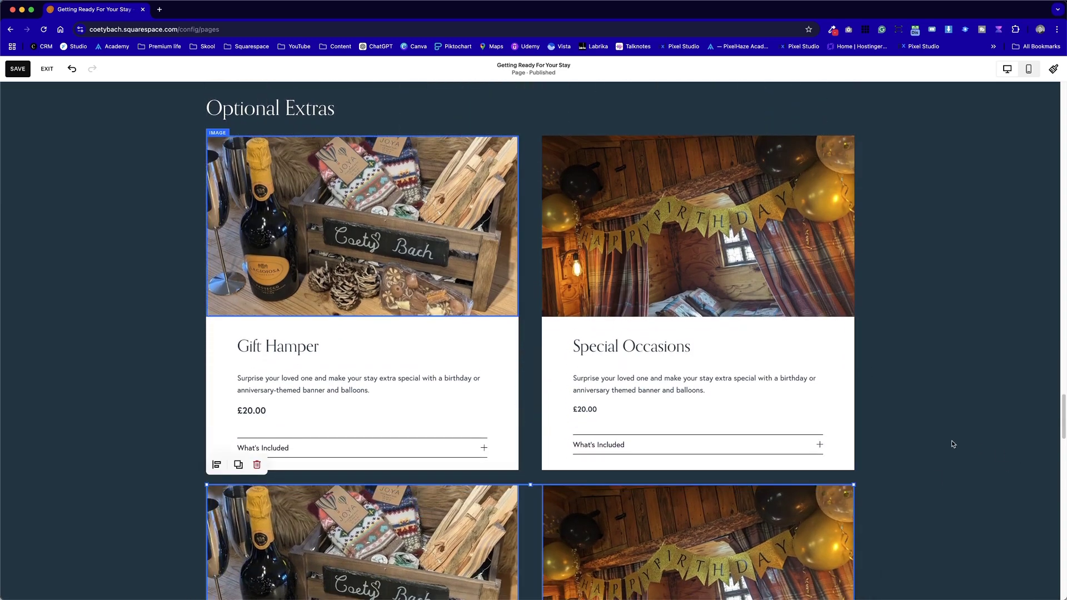
scroll(951, 444, down, 5)
click(663, 417)
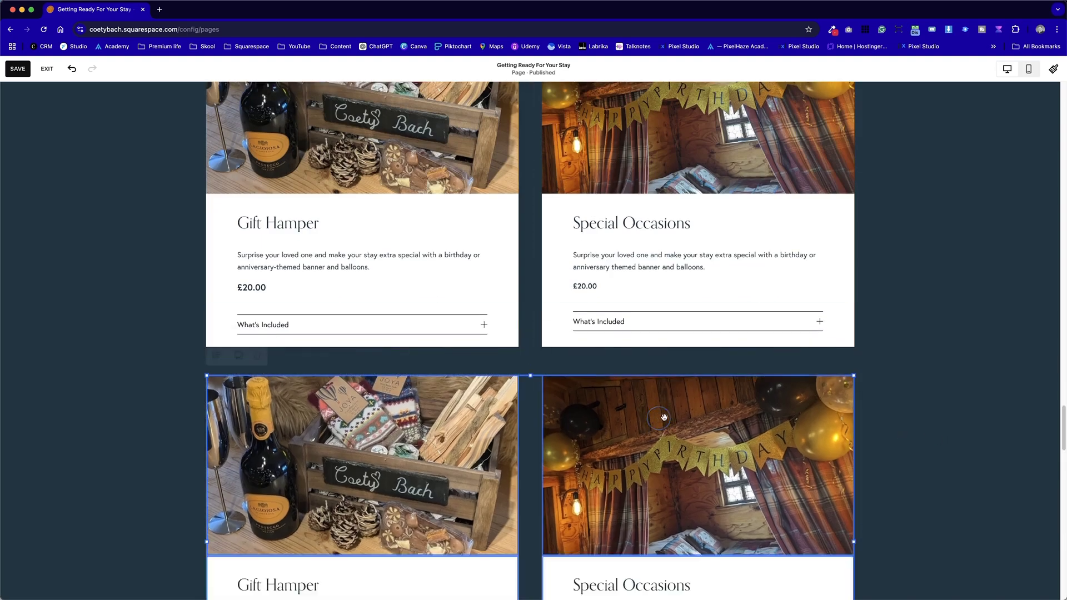
click(574, 372)
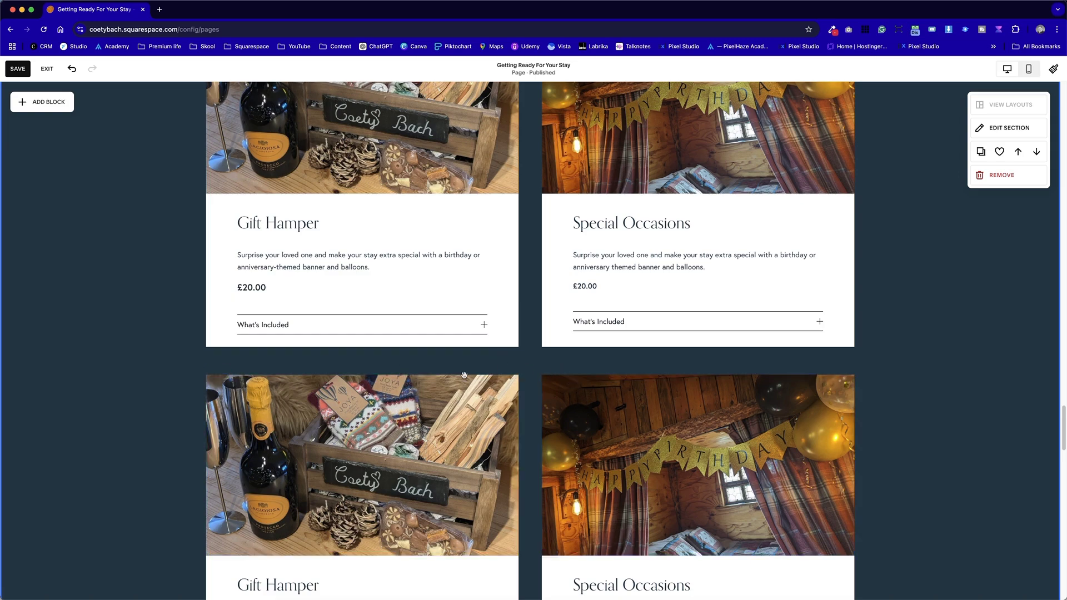
Move the old Massage Therapy image and text clear below the duplicated cards, aligning the image with the Gift Hamper card's left edge
scroll(548, 356, up, 5)
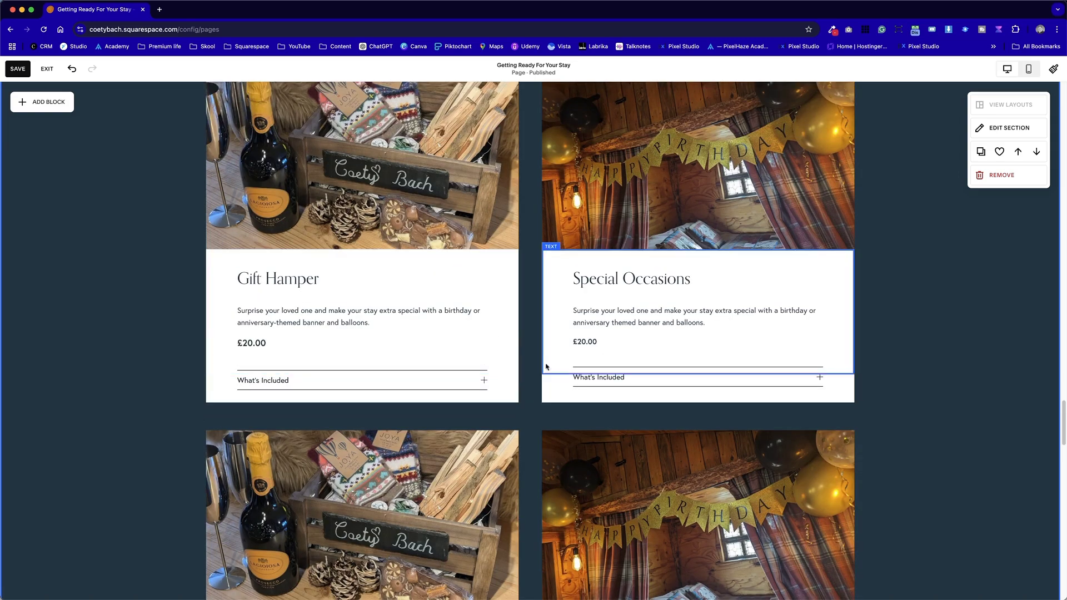
scroll(546, 300, down, 5)
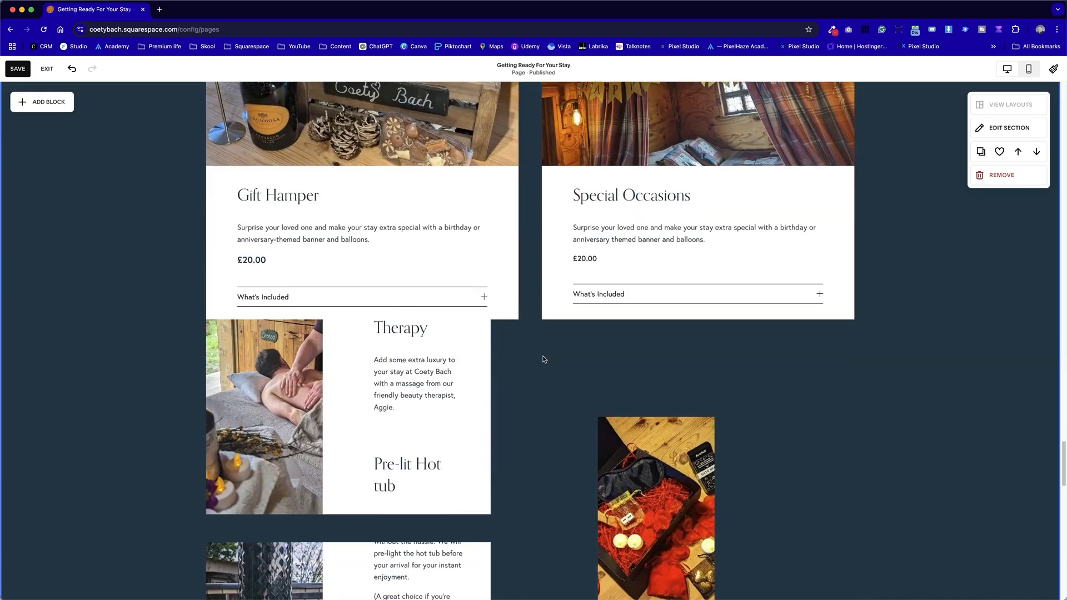
scroll(544, 359, down, 1)
drag(519, 458, 326, 448)
click(235, 336)
scroll(254, 338, up, 4)
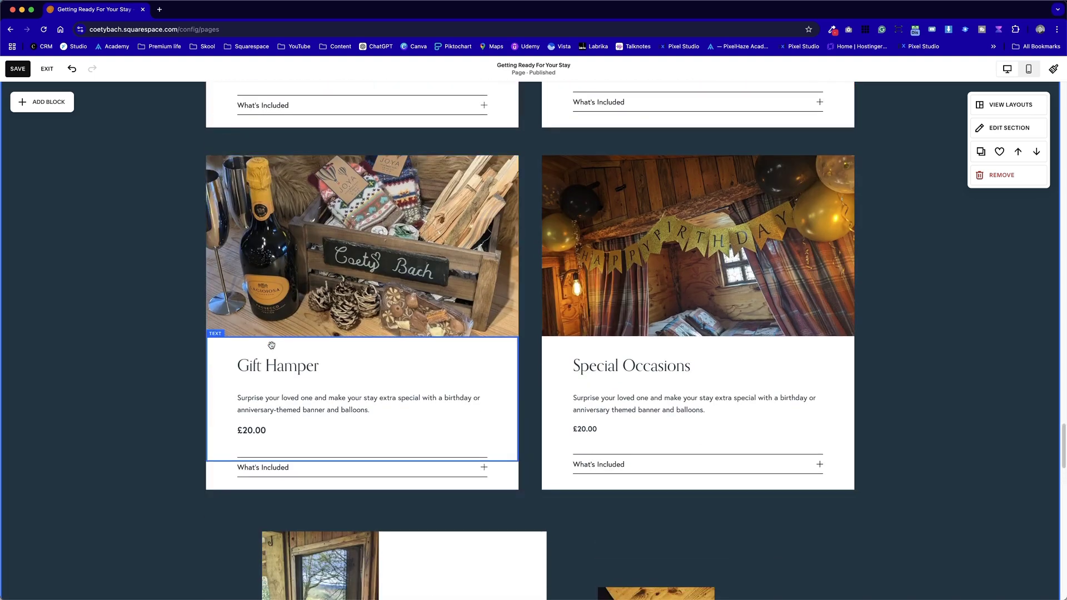
drag(325, 558, 249, 497)
Replace the duplicated Gift Hamper card's image with the massage photo PXL_20240417_111125454.jpg from the site's image library
double_click(405, 225)
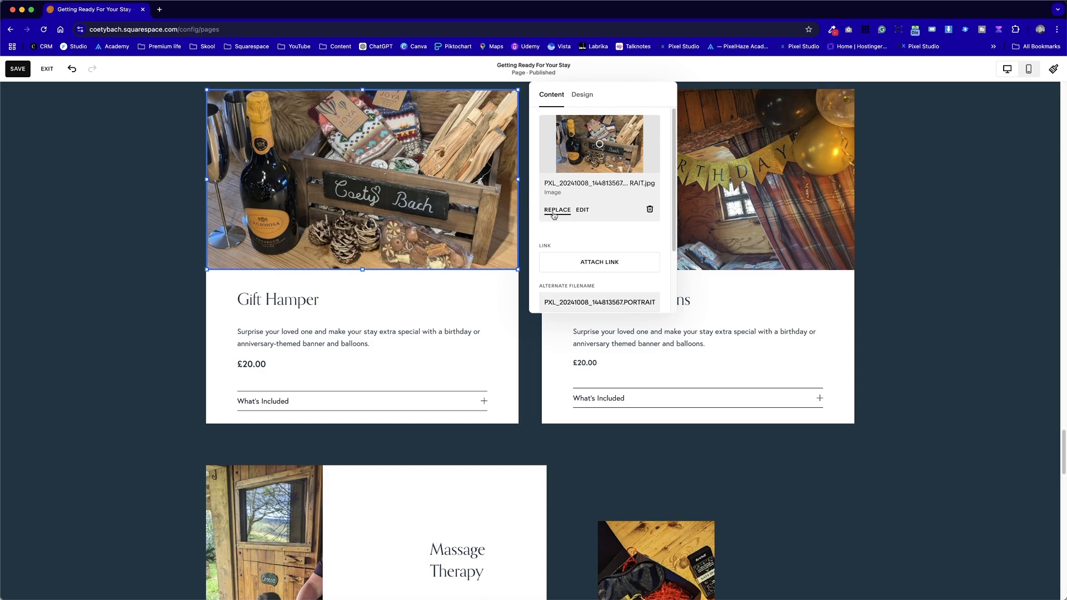
click(559, 210)
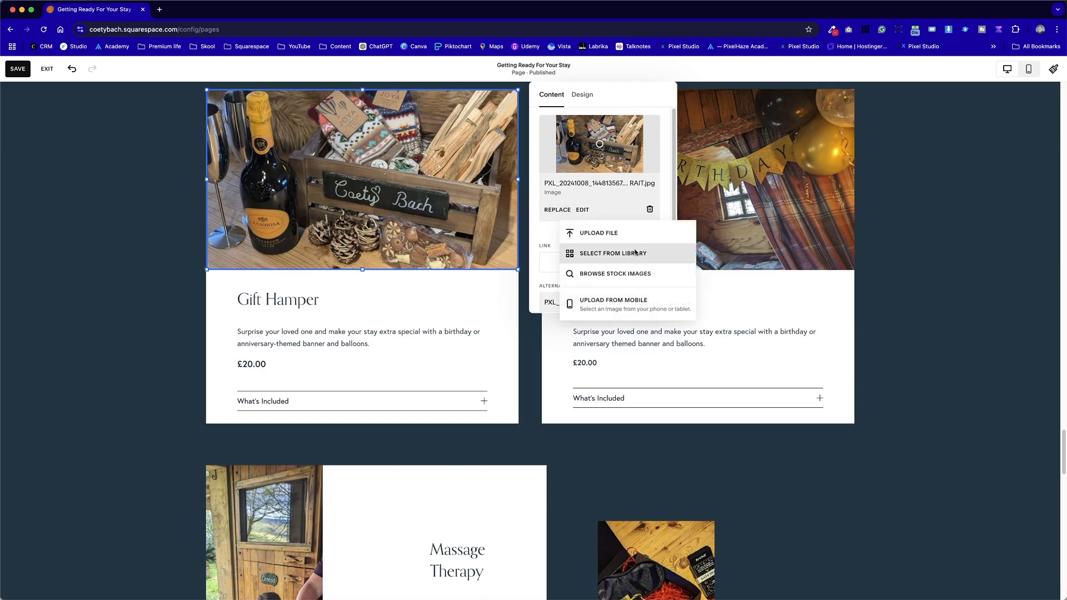
click(635, 253)
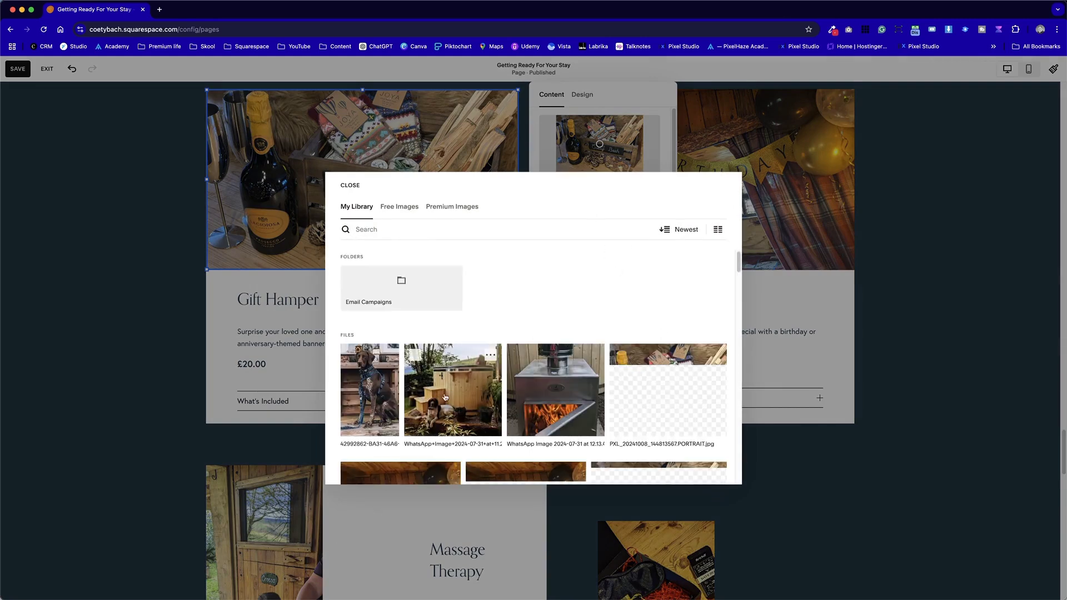
scroll(452, 389, down, 2)
scroll(452, 389, down, 5)
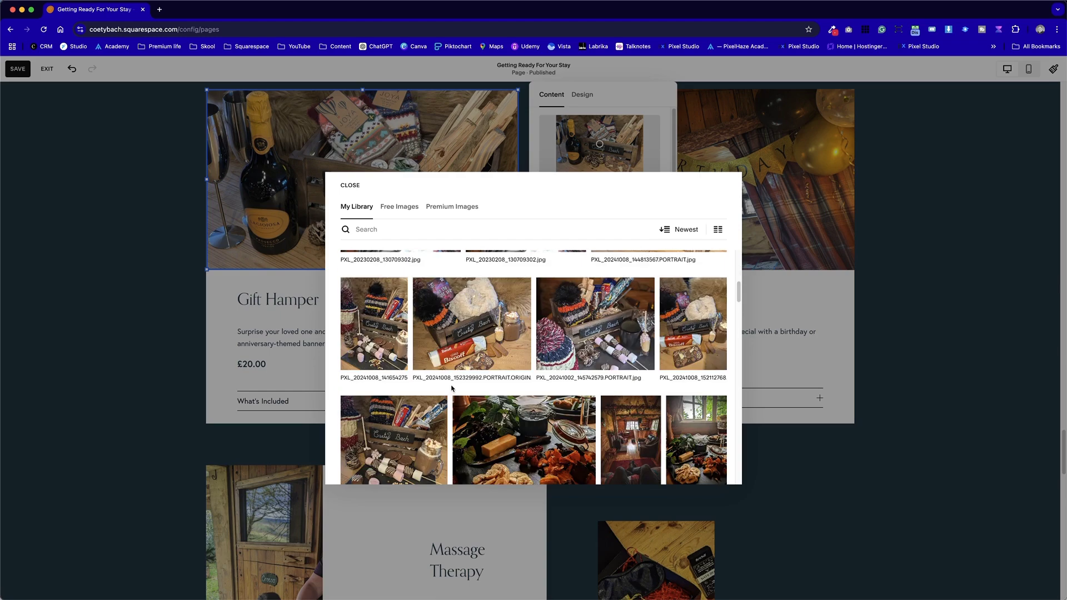
scroll(452, 389, down, 10)
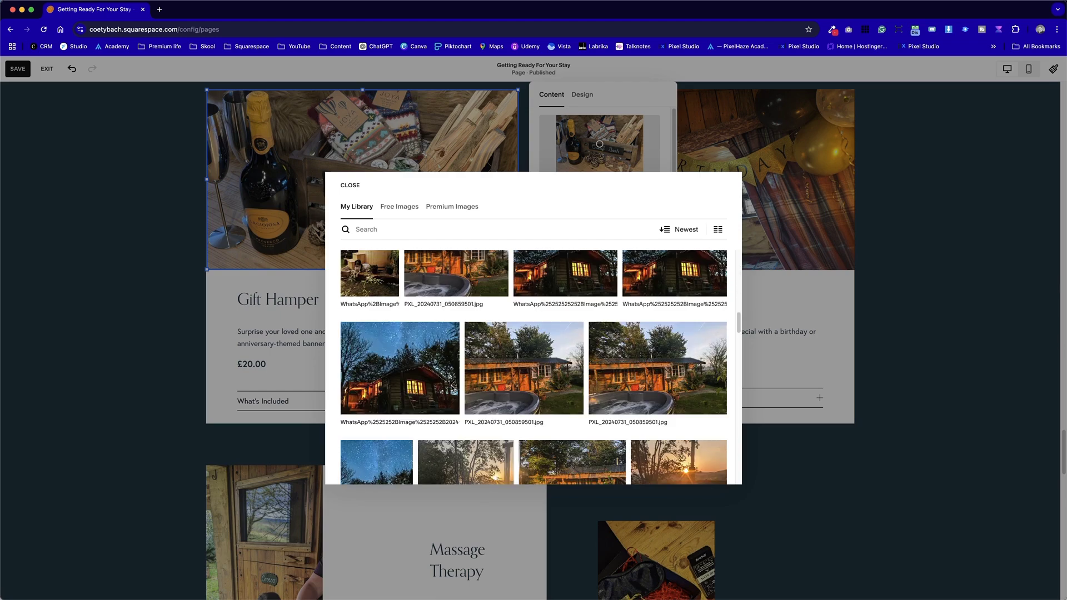
scroll(452, 388, down, 15)
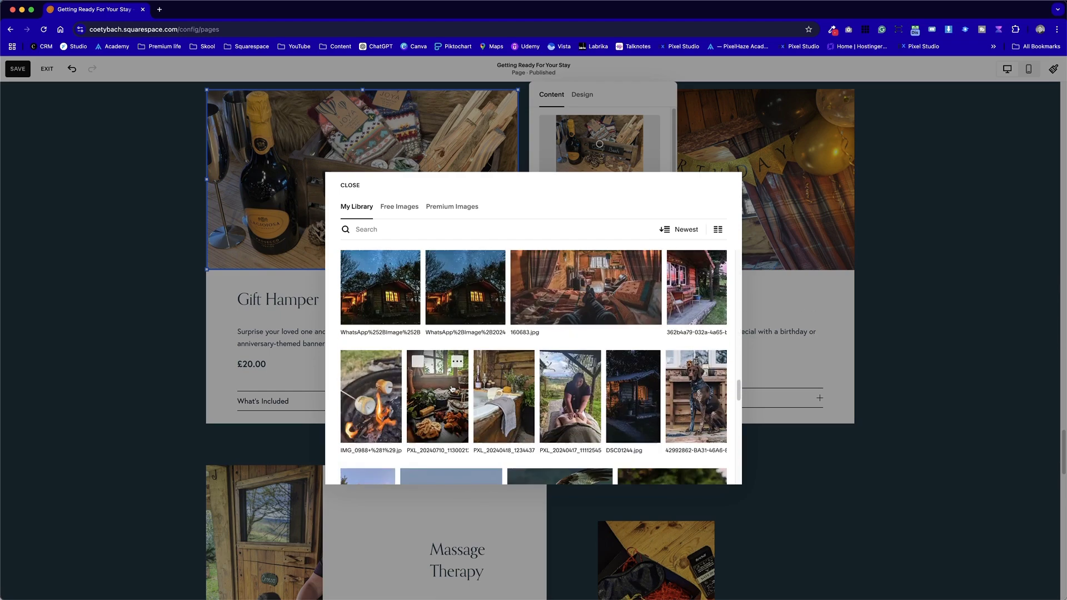
scroll(451, 389, down, 15)
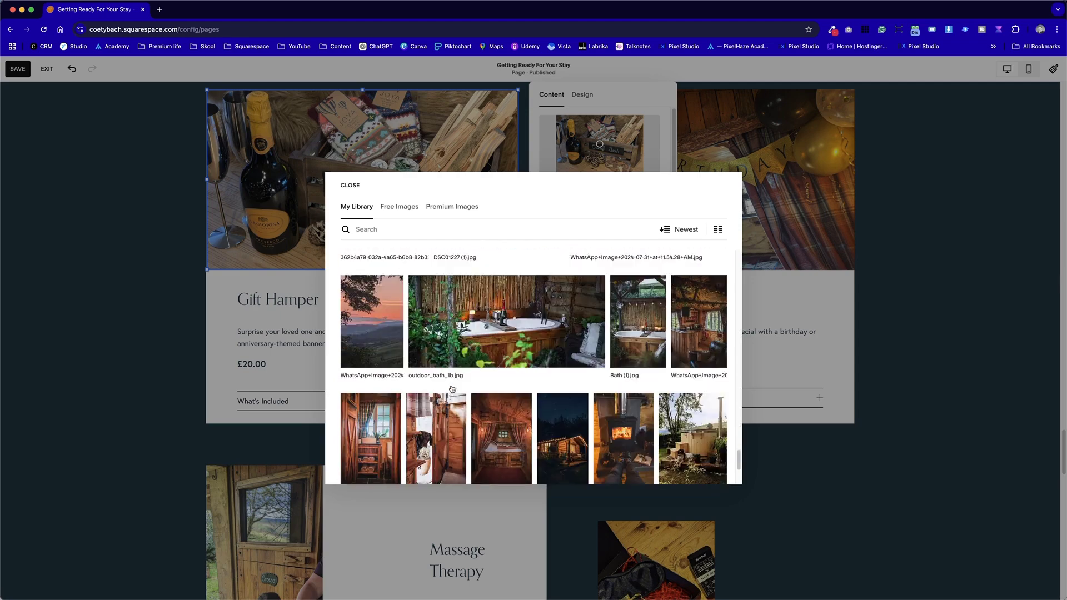
scroll(452, 389, down, 15)
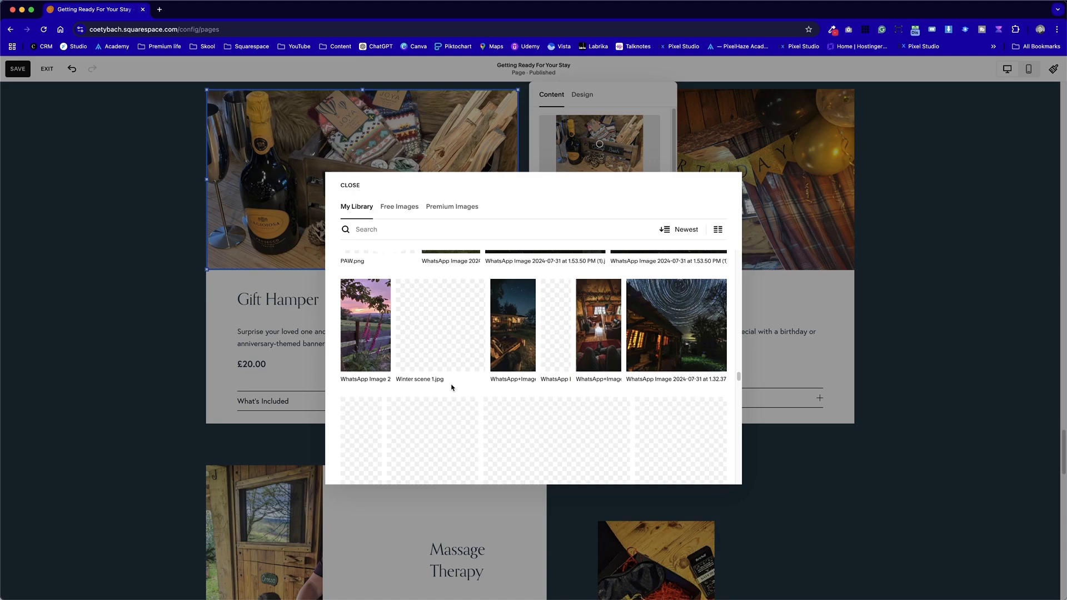
scroll(452, 388, down, 3)
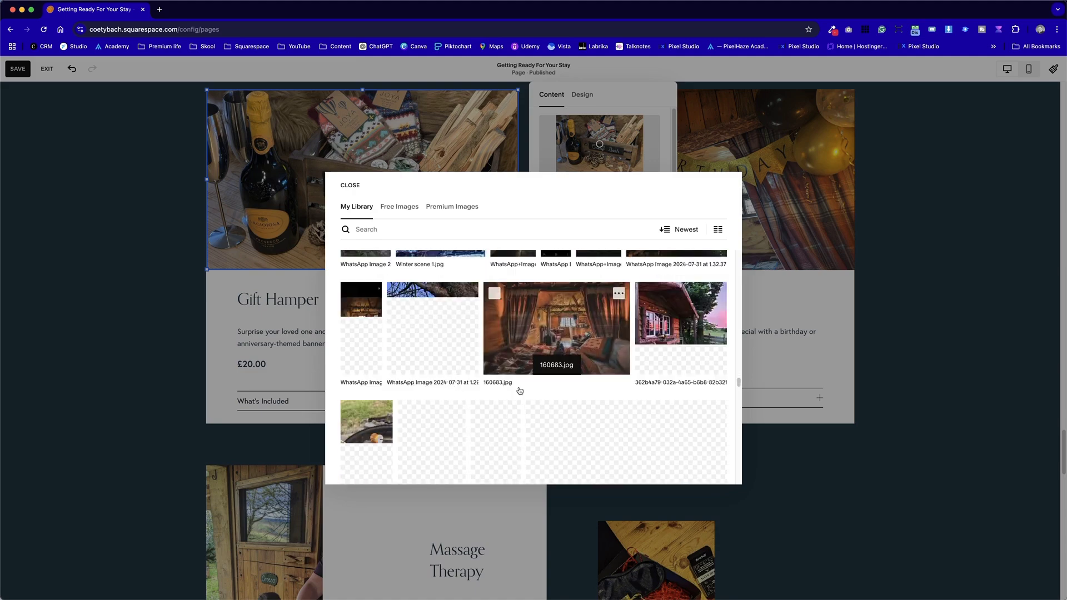
scroll(520, 391, down, 3)
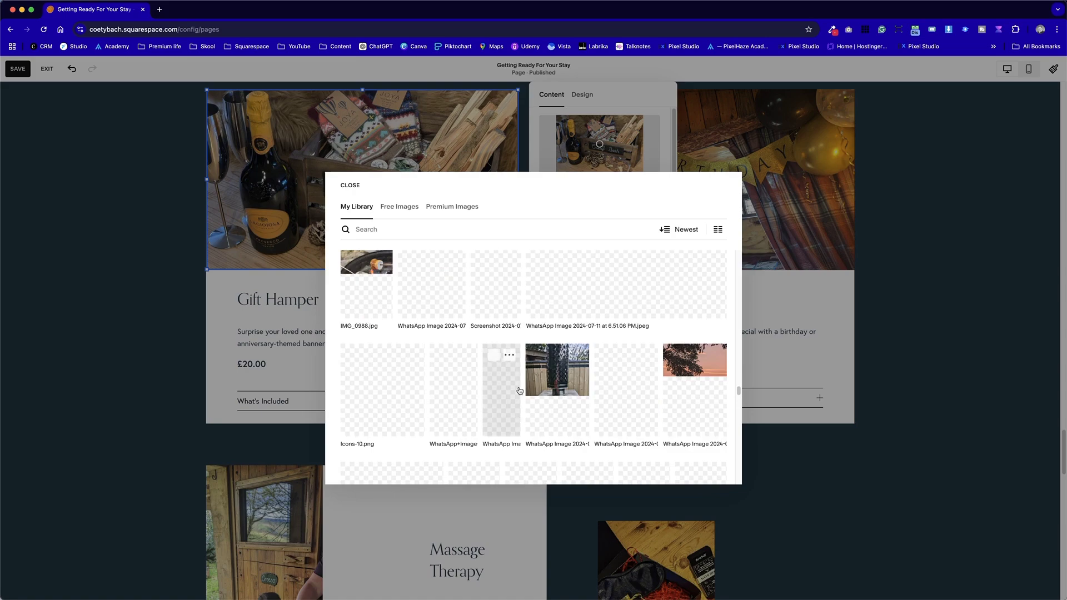
scroll(519, 391, up, 3)
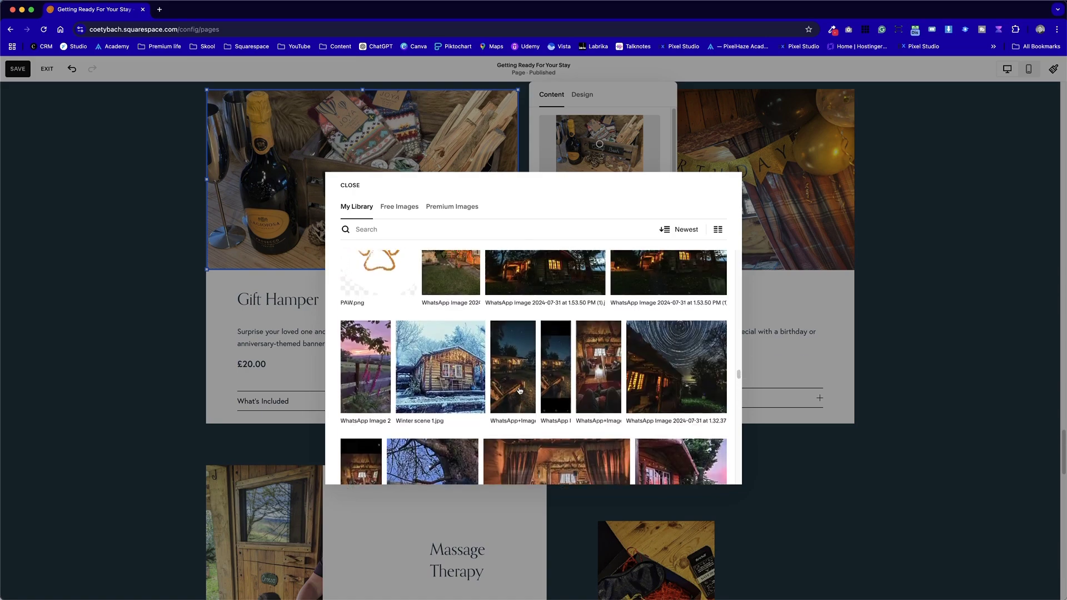
scroll(520, 391, up, 5)
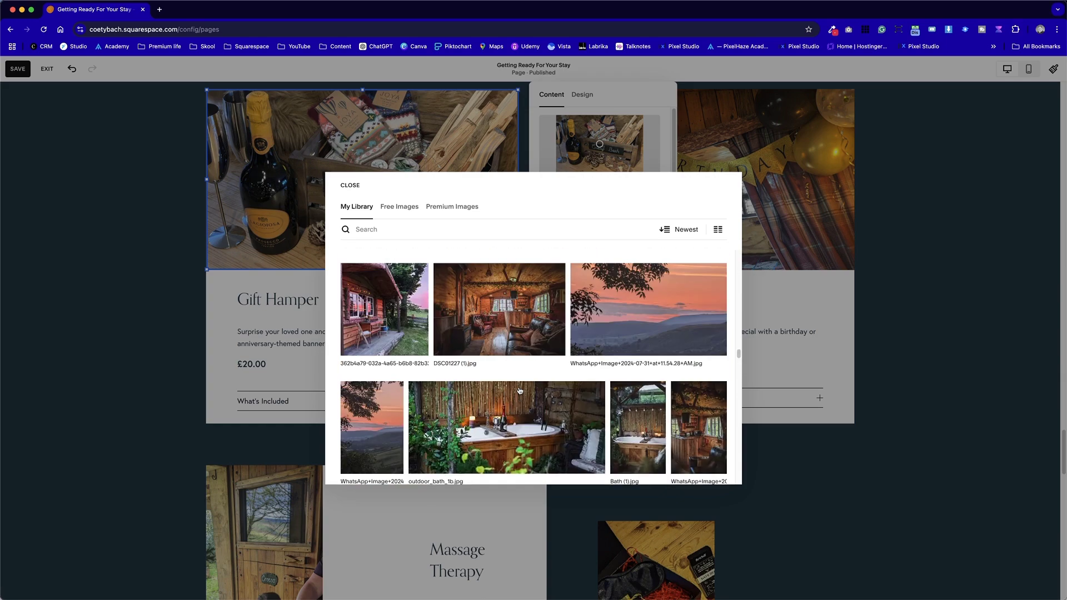
scroll(519, 391, up, 5)
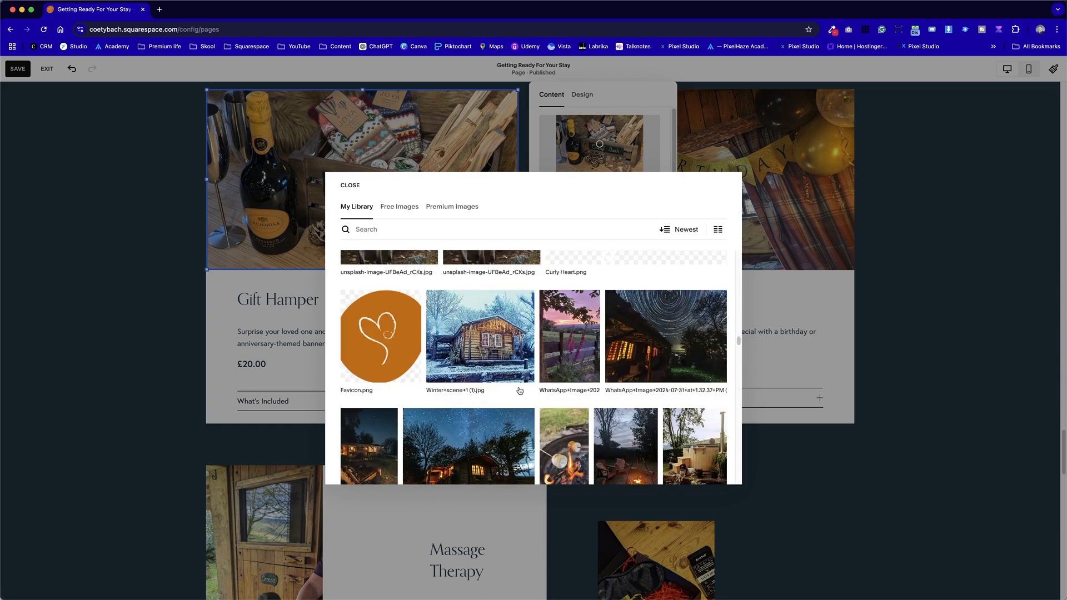
scroll(519, 390, up, 5)
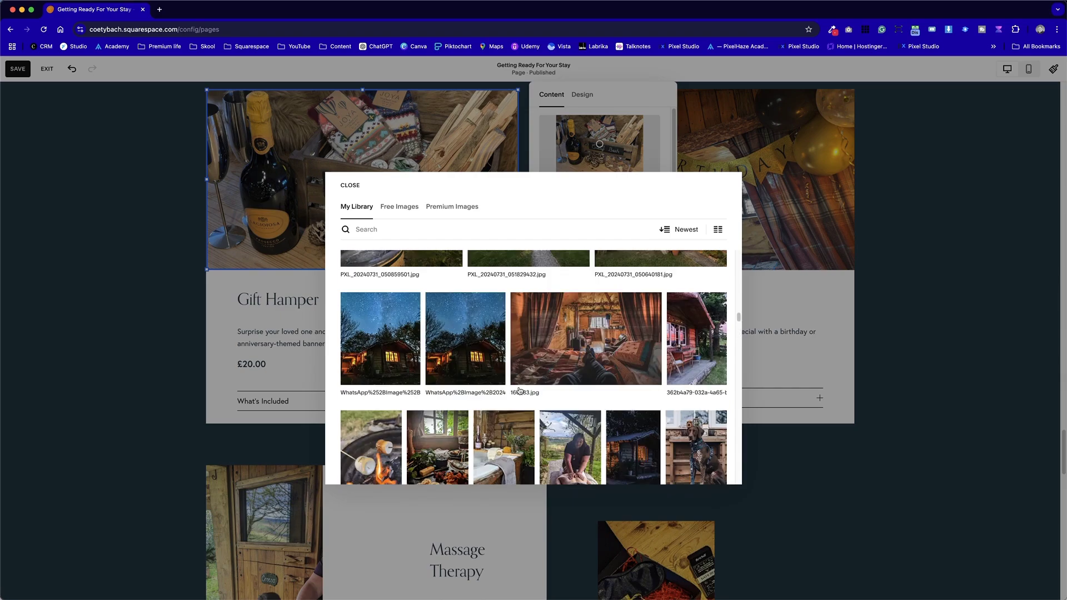
scroll(519, 391, up, 10)
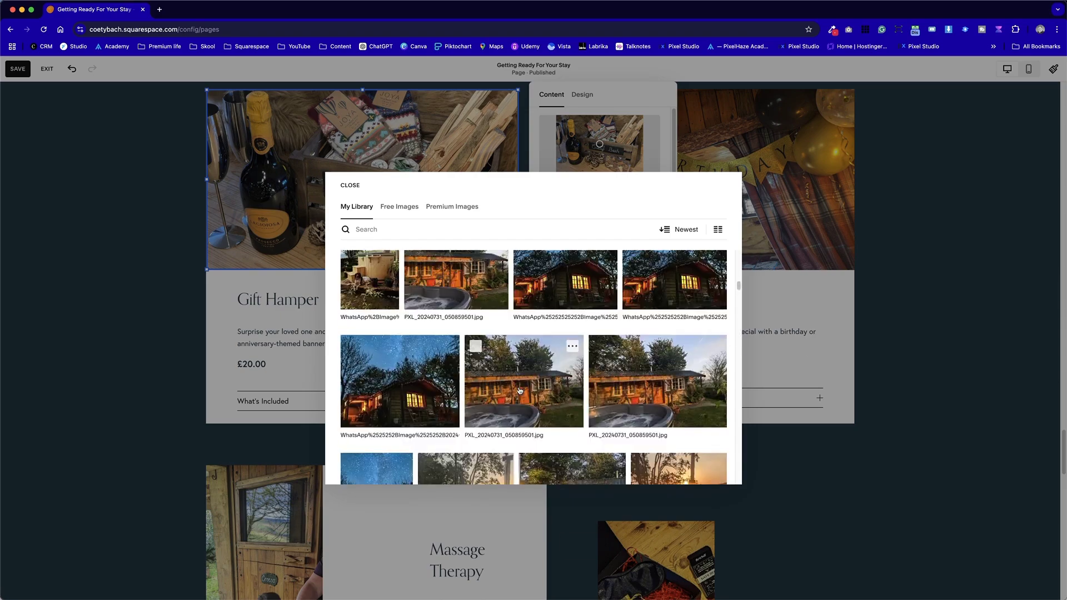
scroll(519, 391, down, 10)
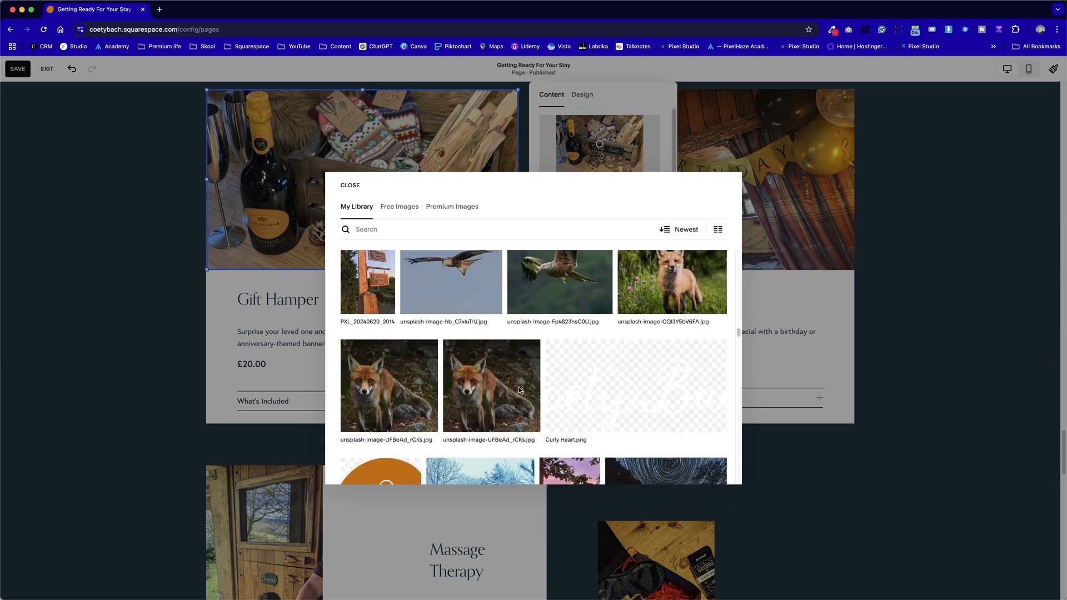
scroll(519, 391, up, 2)
click(590, 348)
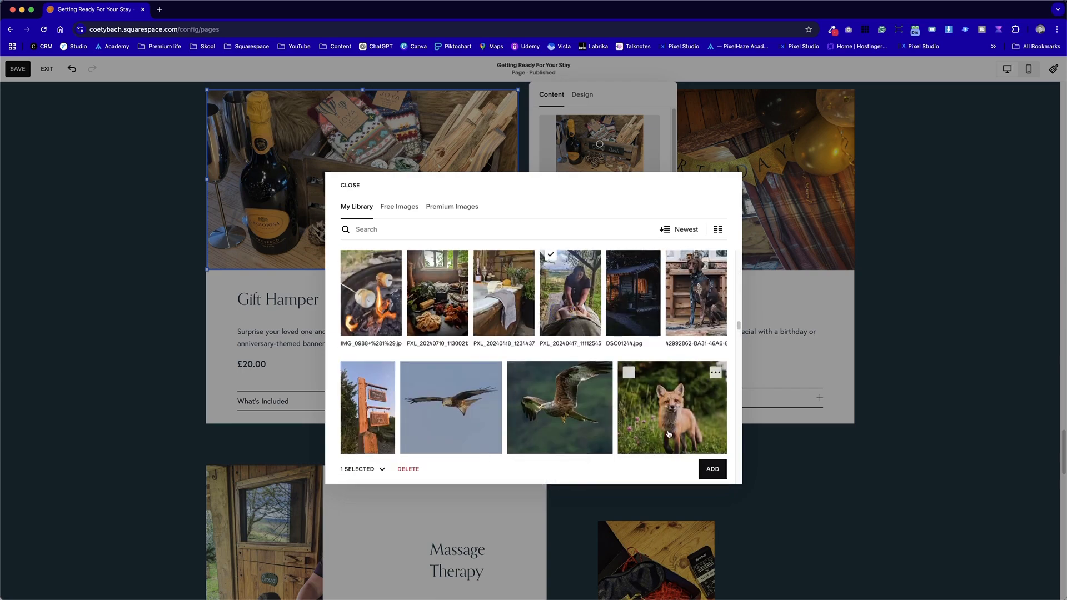
click(712, 469)
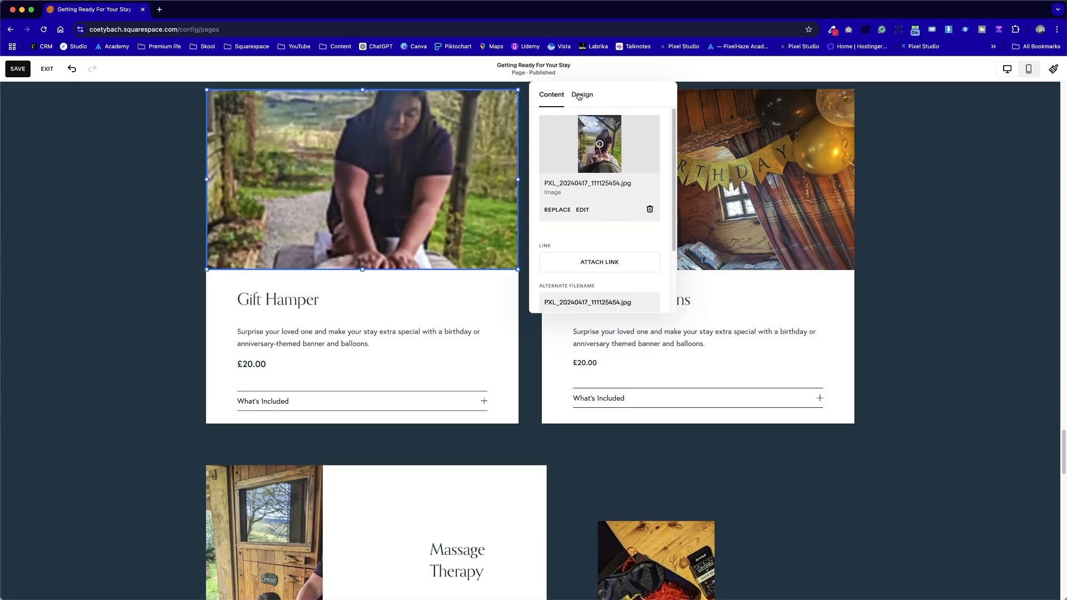
Shift the massage photo's focal point downward so the crop centres on the hands and back, and close the image settings
drag(599, 144, 605, 158)
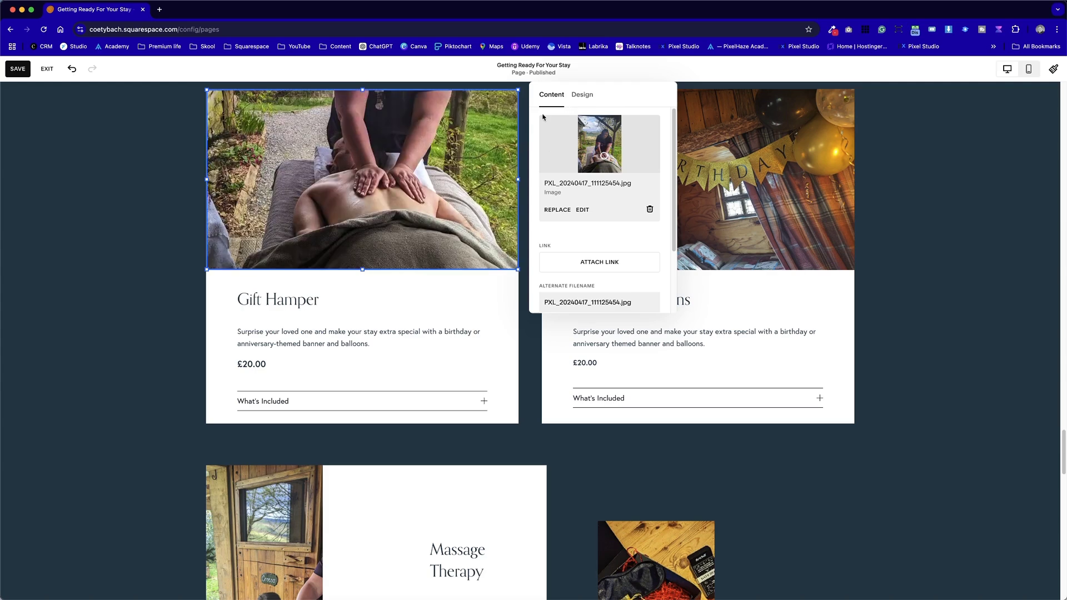
click(578, 95)
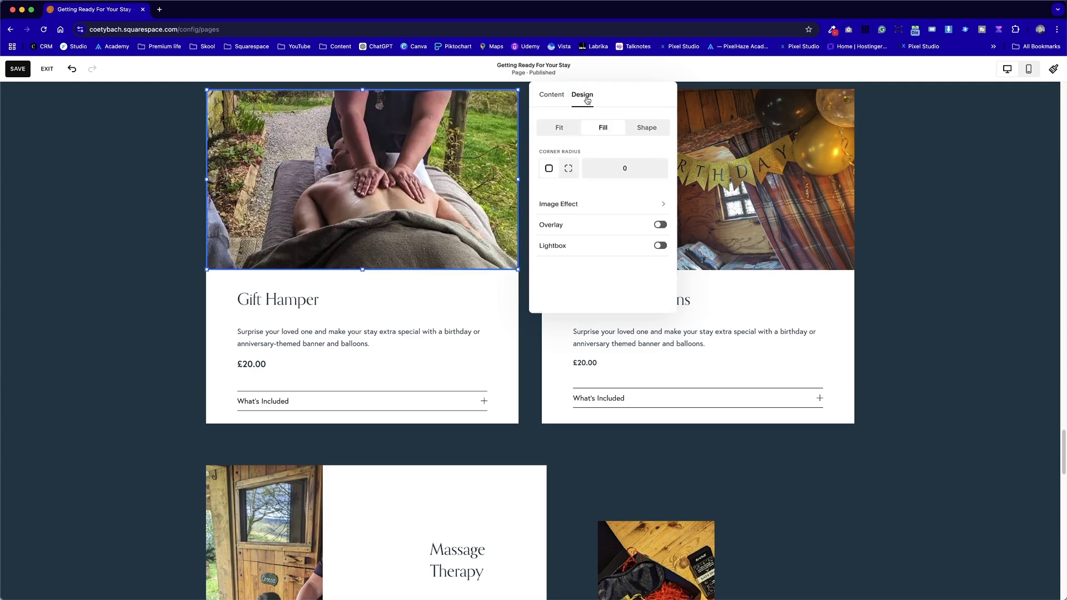
click(83, 212)
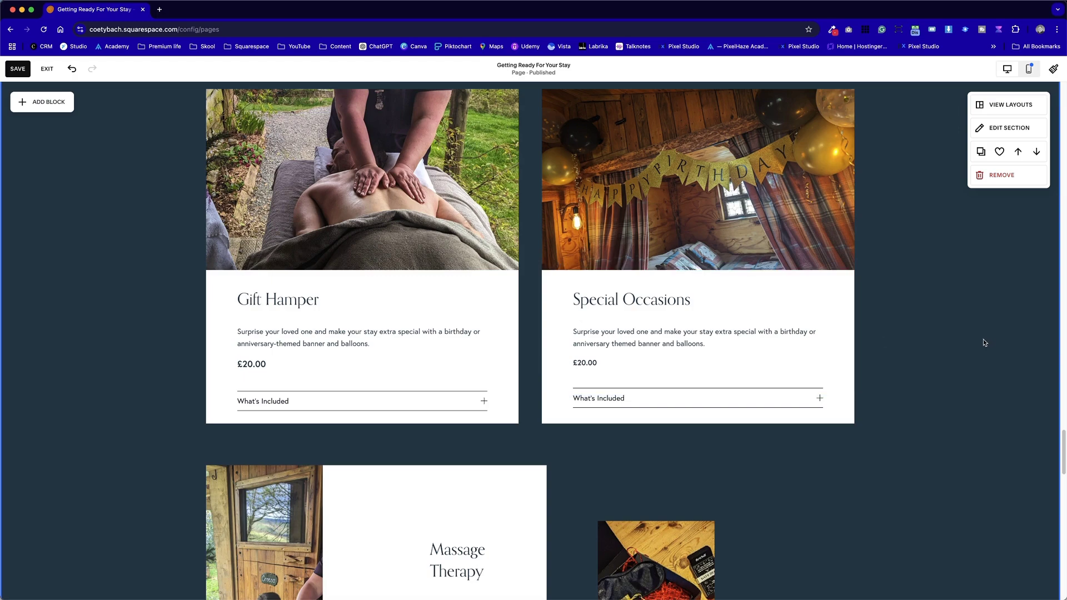
scroll(984, 342, up, 2)
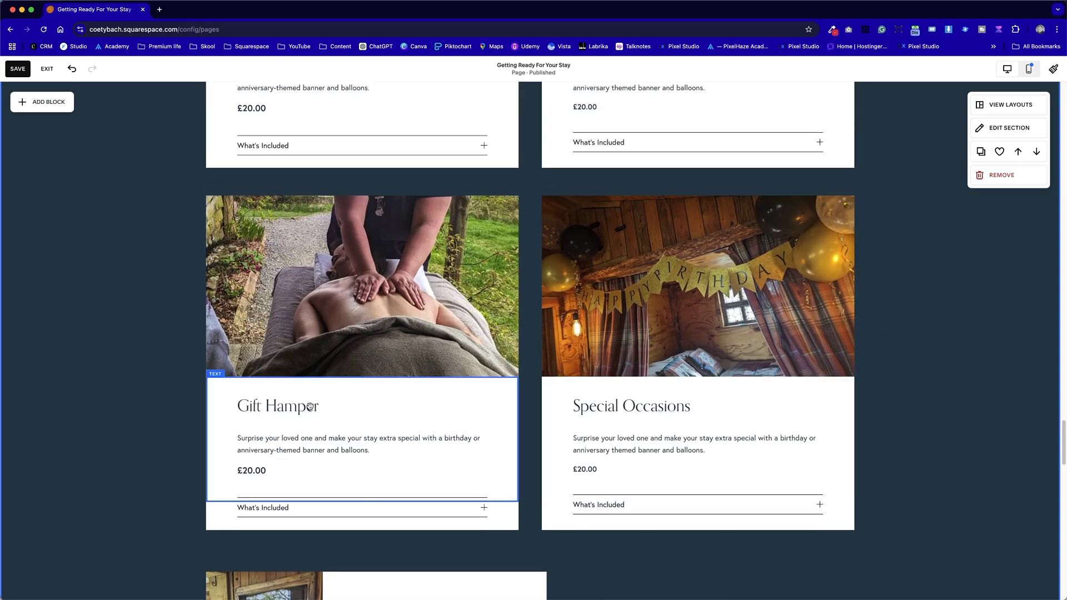
Replace the heading and description on the card under the massage photo with the old Massage Therapy text, keeping the price line
double_click(310, 407)
scroll(433, 381, down, 5)
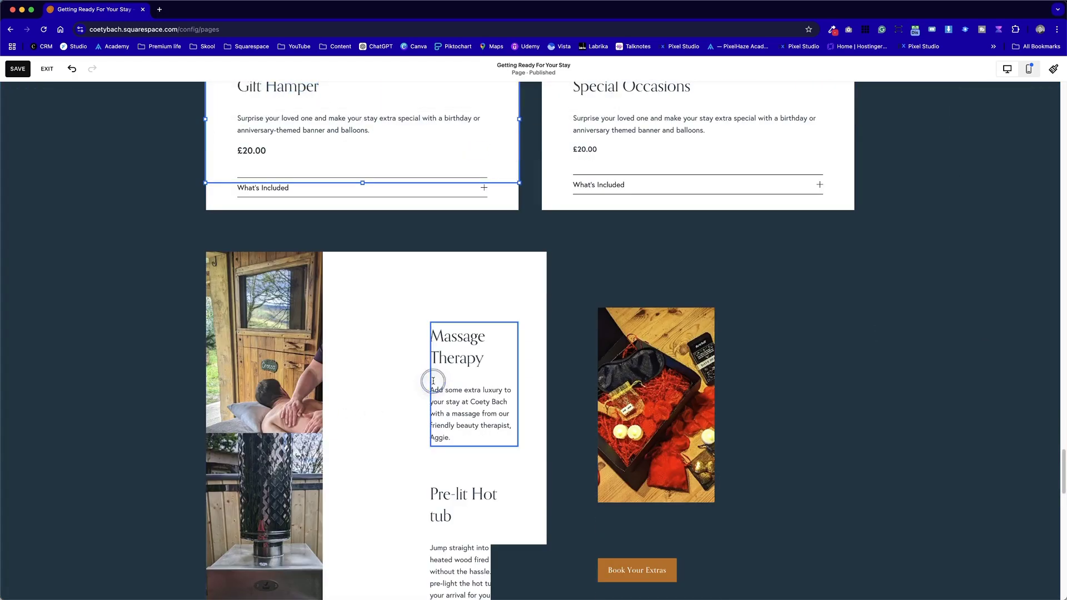
click(433, 381)
scroll(364, 336, up, 1)
click(468, 487)
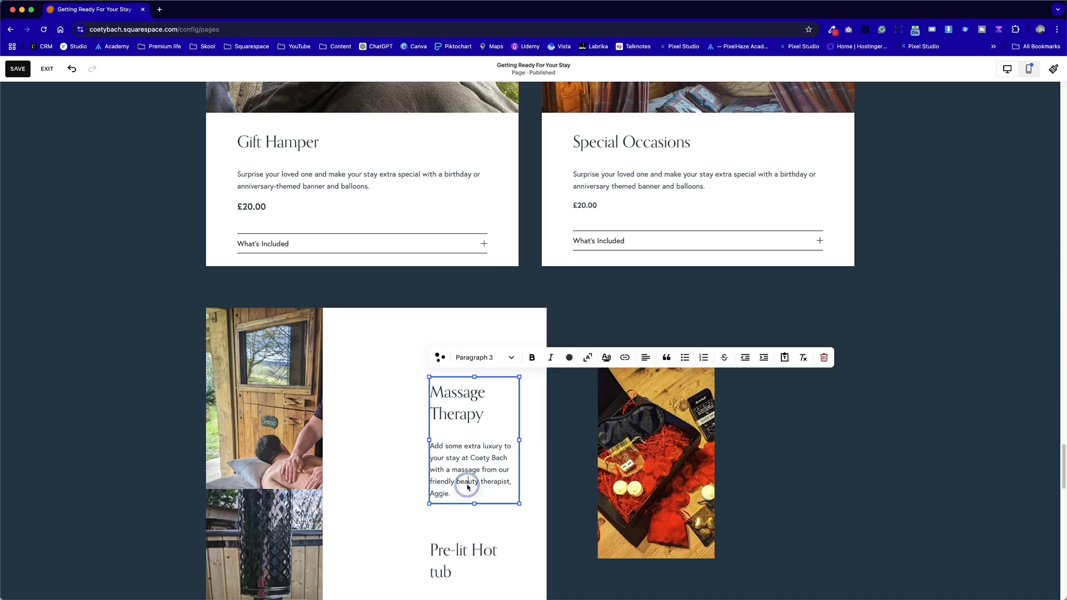
key(super+a)
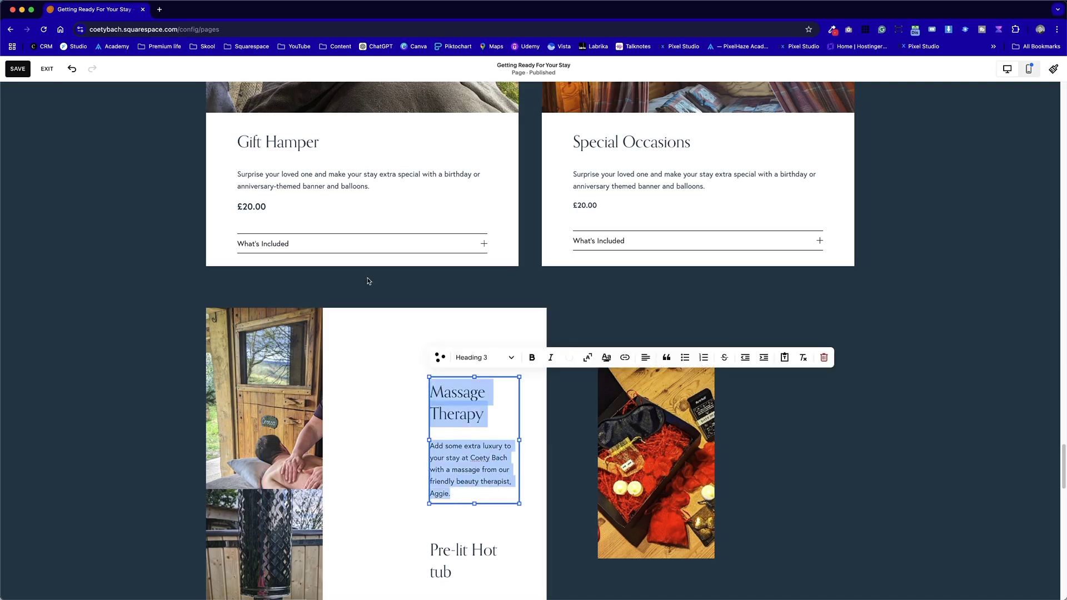
click(347, 177)
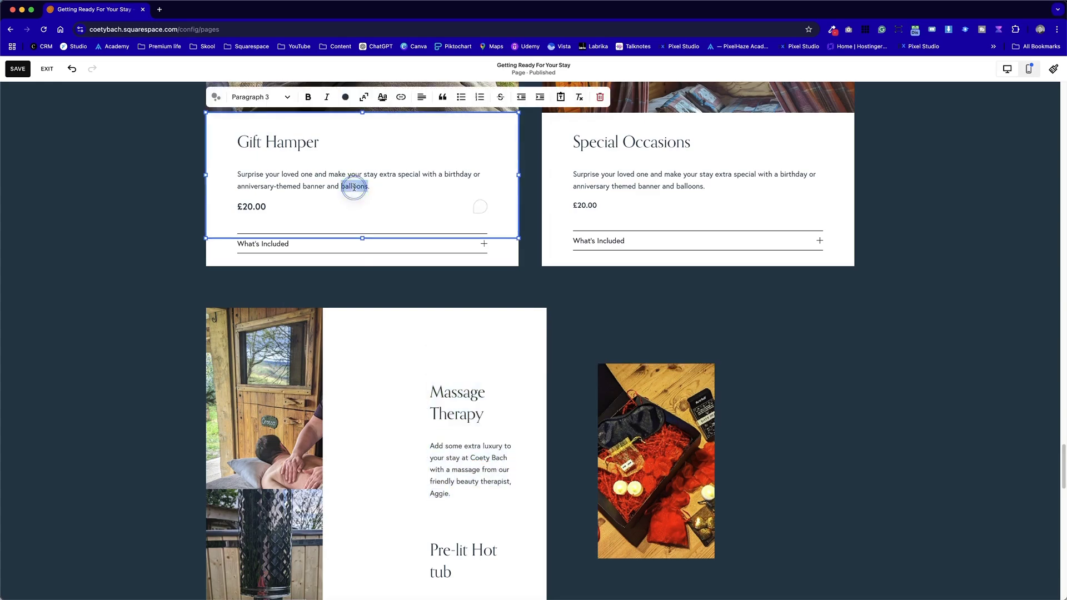
drag(378, 183, 235, 143)
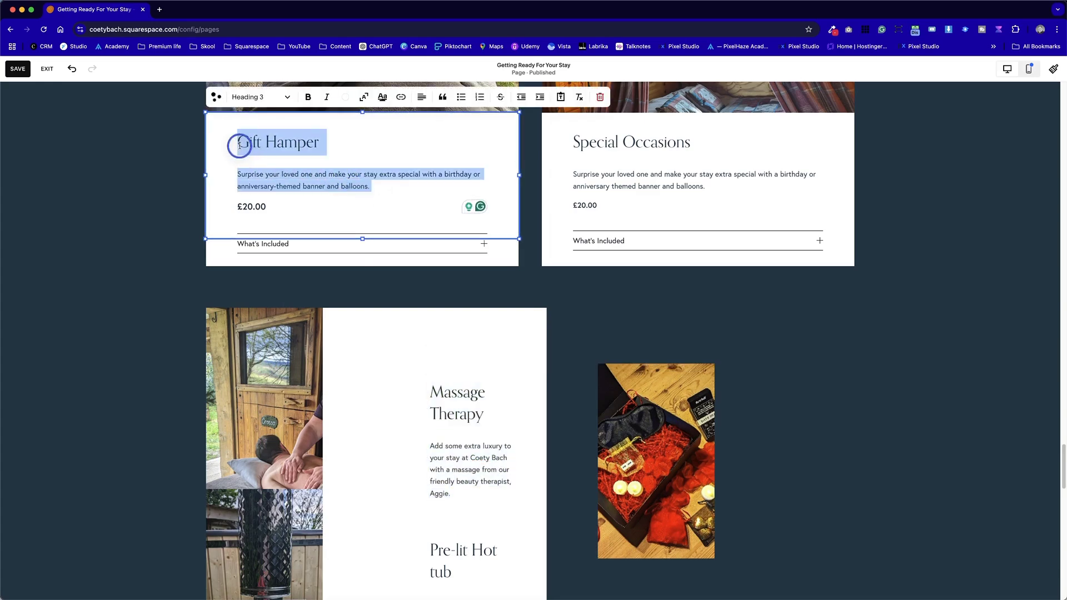
text(Massage Therapy Add some extra luxury to your stay at Coety Bach with a massage from our friendly beauty therapist, Aggie.)
click(155, 293)
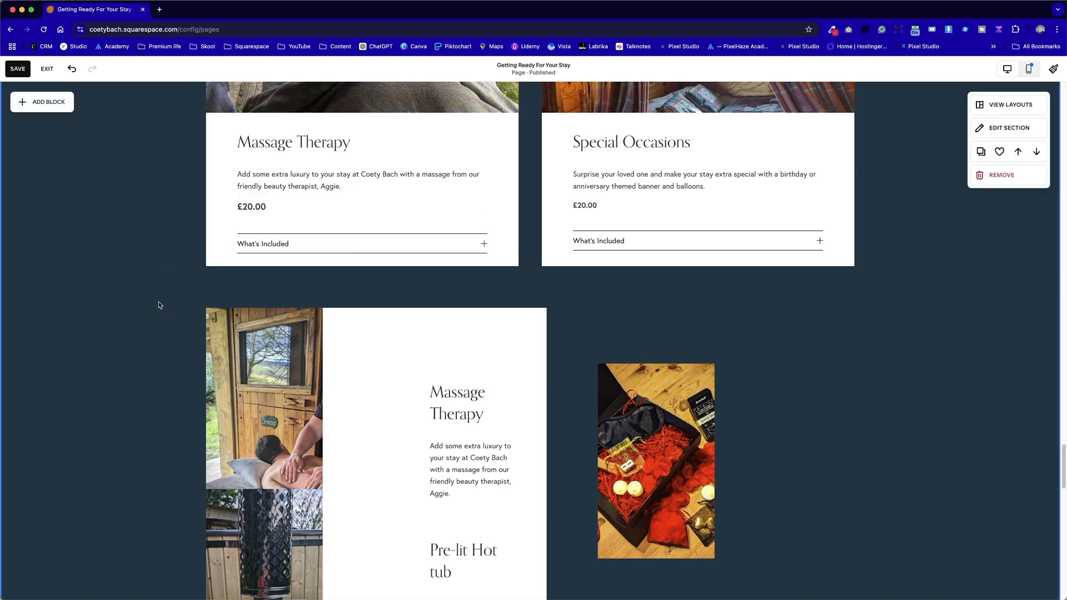
Compare the new Massage Therapy card with the original Massage Therapy entry higher up the page
double_click(289, 239)
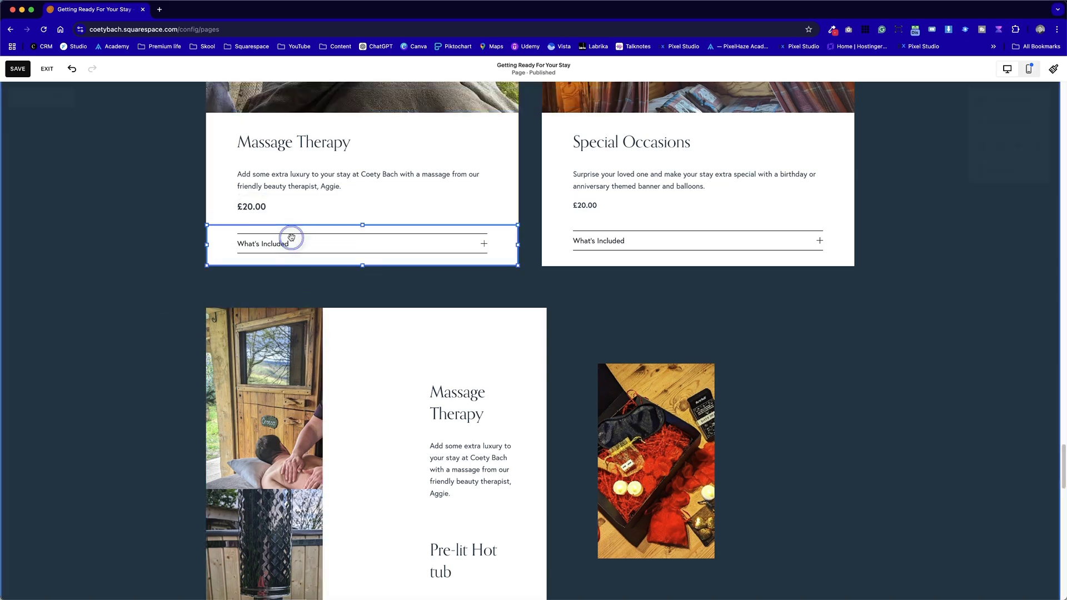
click(160, 305)
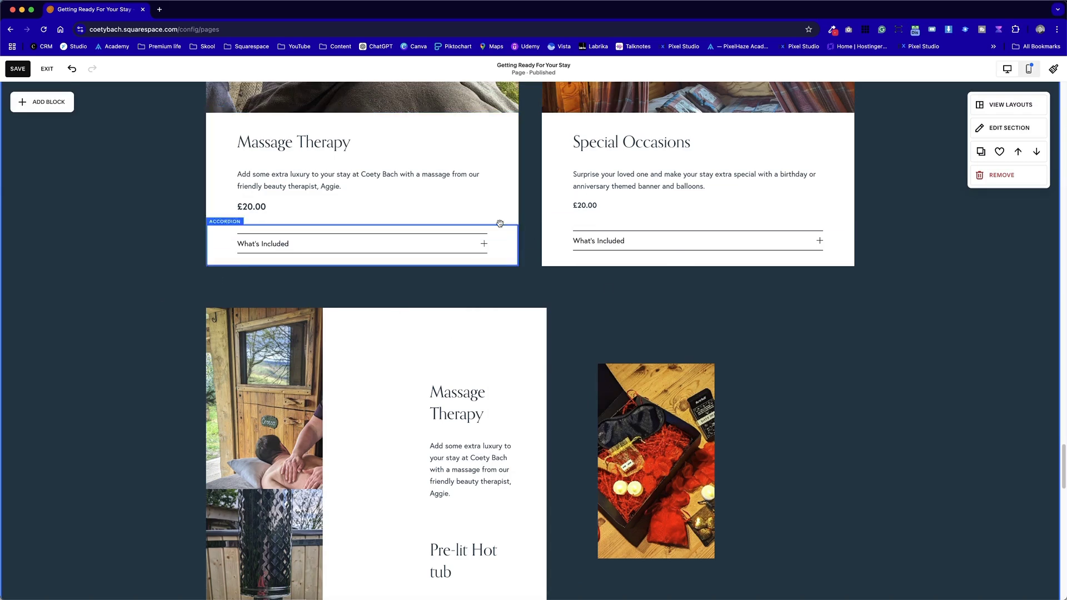
scroll(422, 389, down, 3)
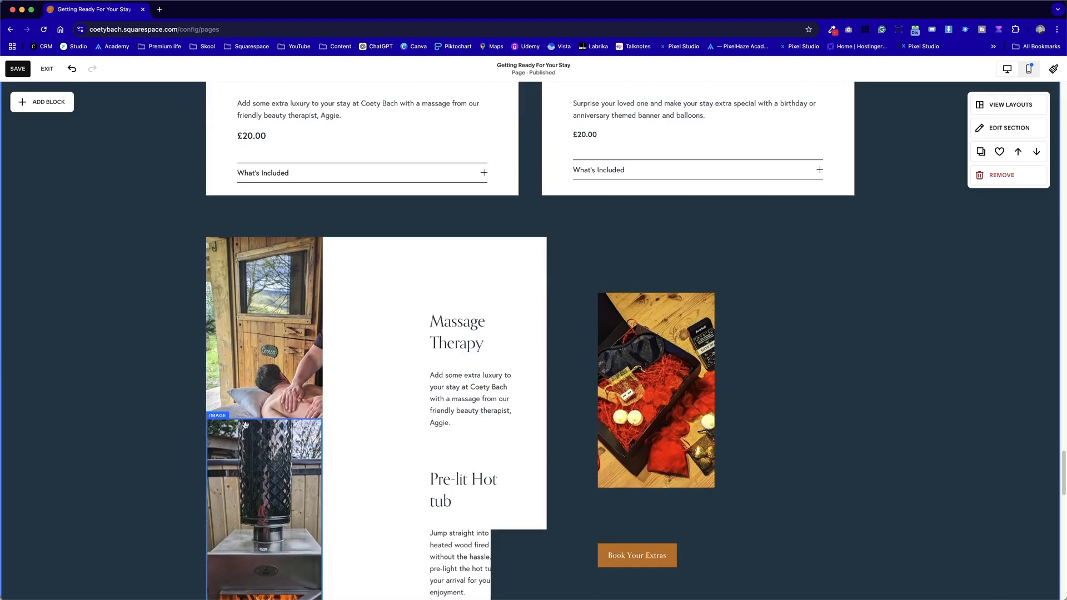
drag(453, 398, 389, 402)
scroll(392, 402, up, 18)
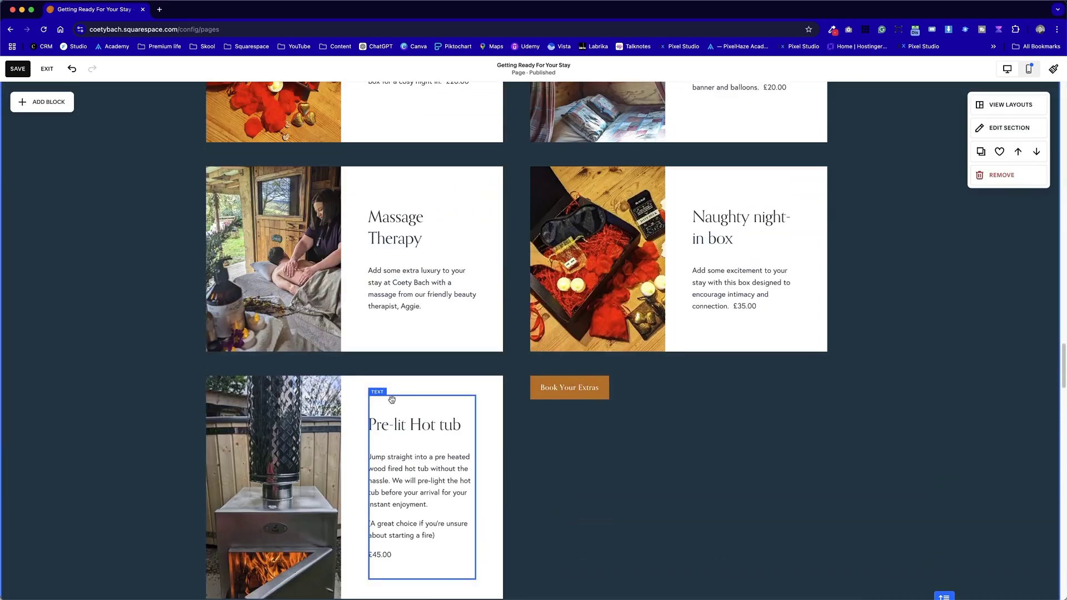
scroll(392, 400, down, 5)
scroll(392, 400, down, 18)
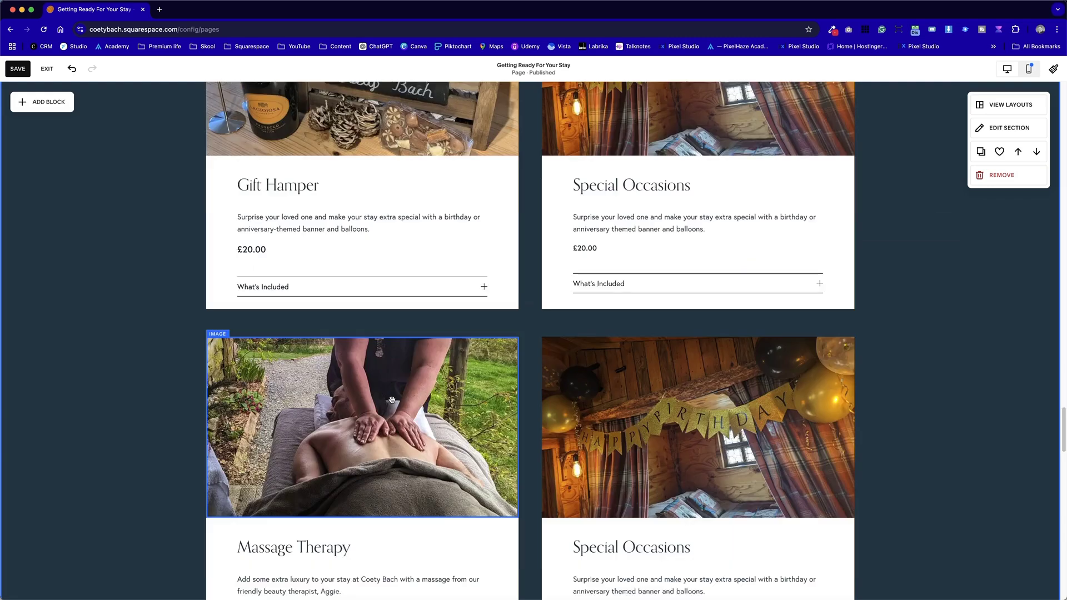
scroll(333, 333, up, 1)
click(273, 281)
drag(274, 283, 228, 282)
key(BackSpace)
key(BackSpace)
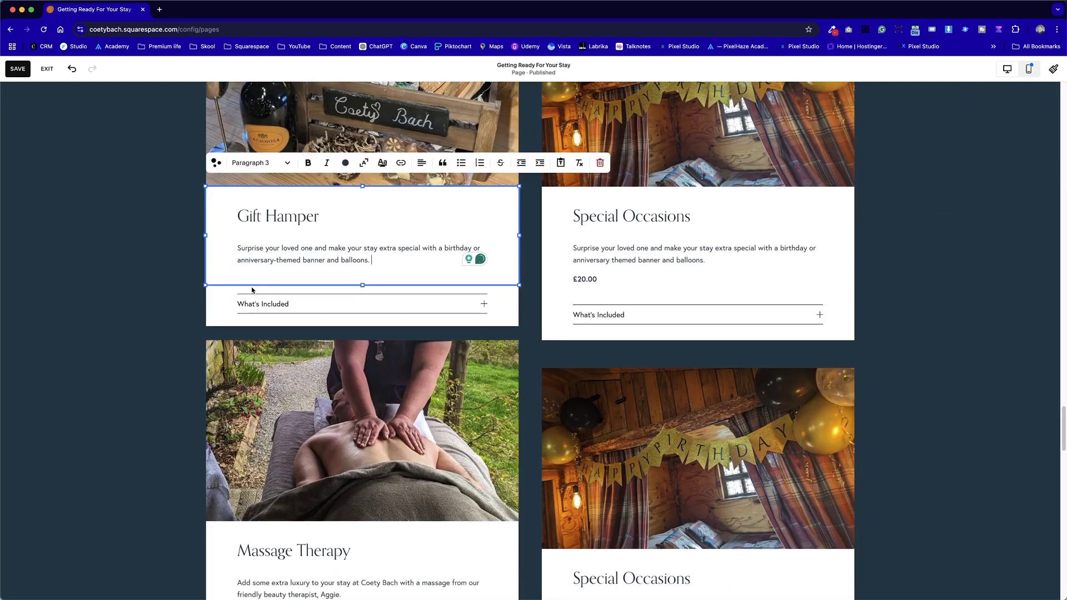
click(156, 314)
click(346, 278)
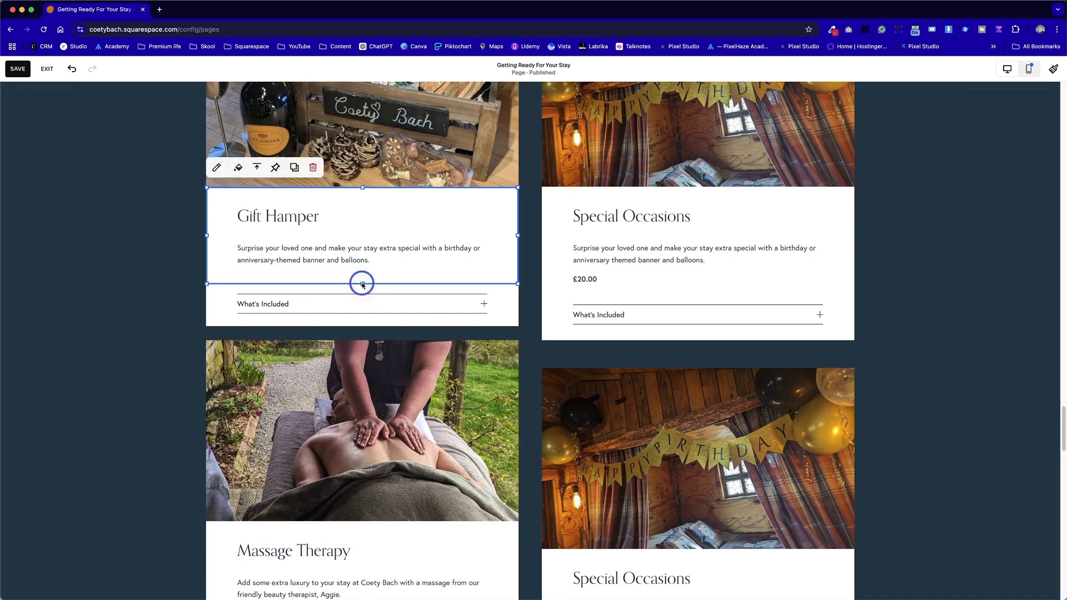
drag(362, 283, 361, 328)
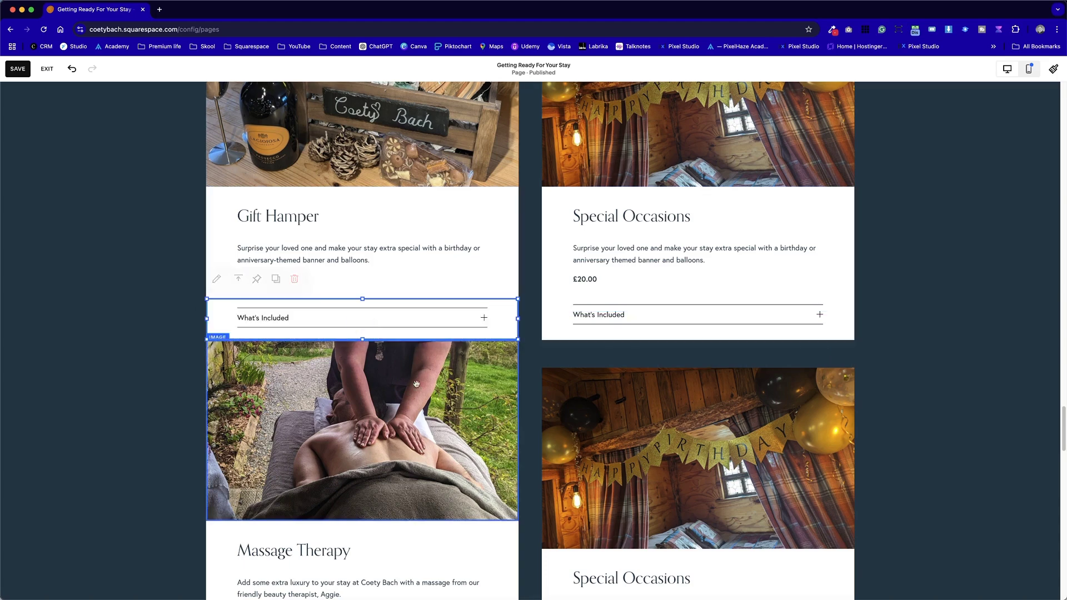
click(636, 362)
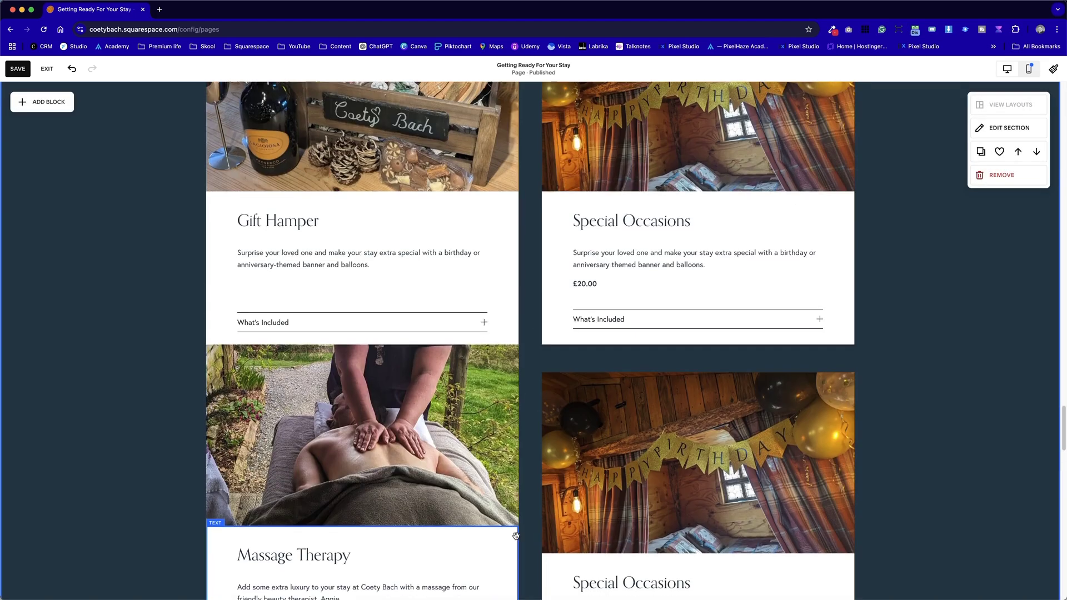
scroll(516, 536, up, 1)
key(super+z)
key(super+z)
key(super+z)
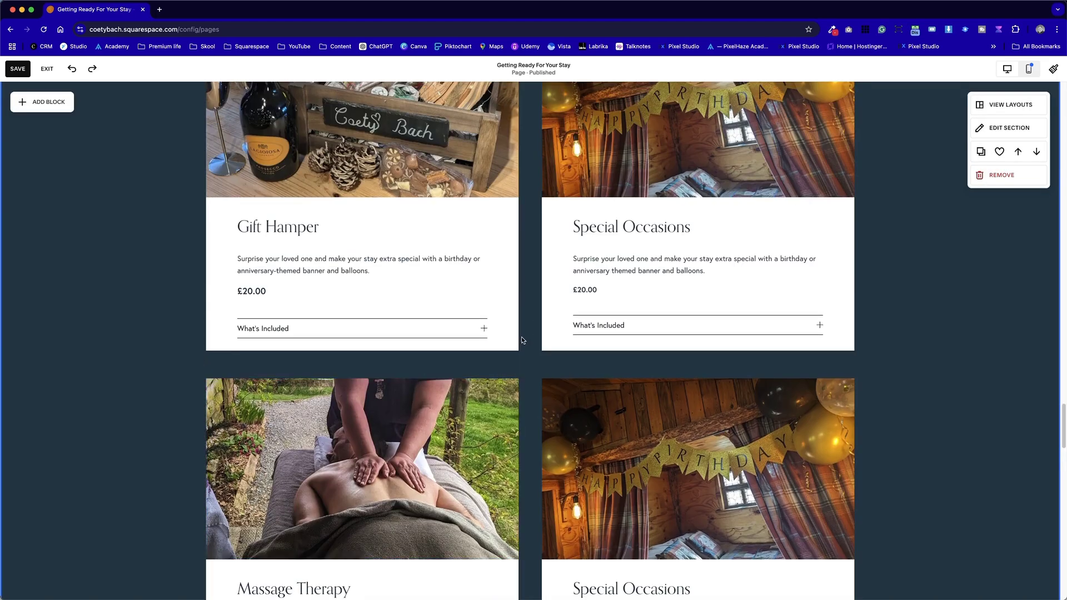
Remove the £20.00 price and its empty line from the Massage Therapy card
scroll(522, 340, down, 4)
click(275, 451)
click(231, 455)
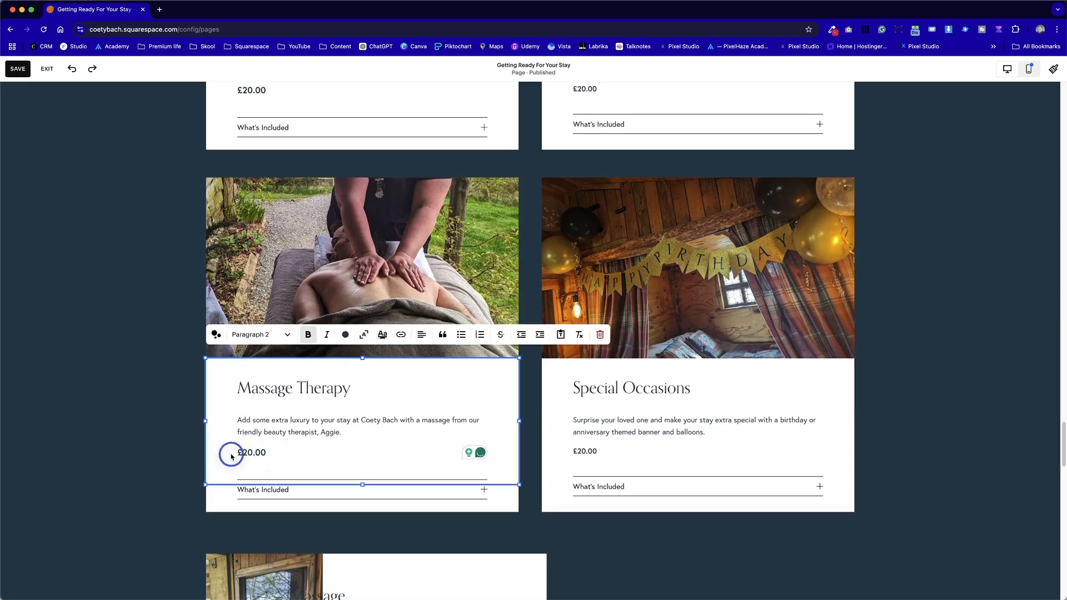
click(243, 450)
drag(269, 454, 228, 453)
key(BackSpace)
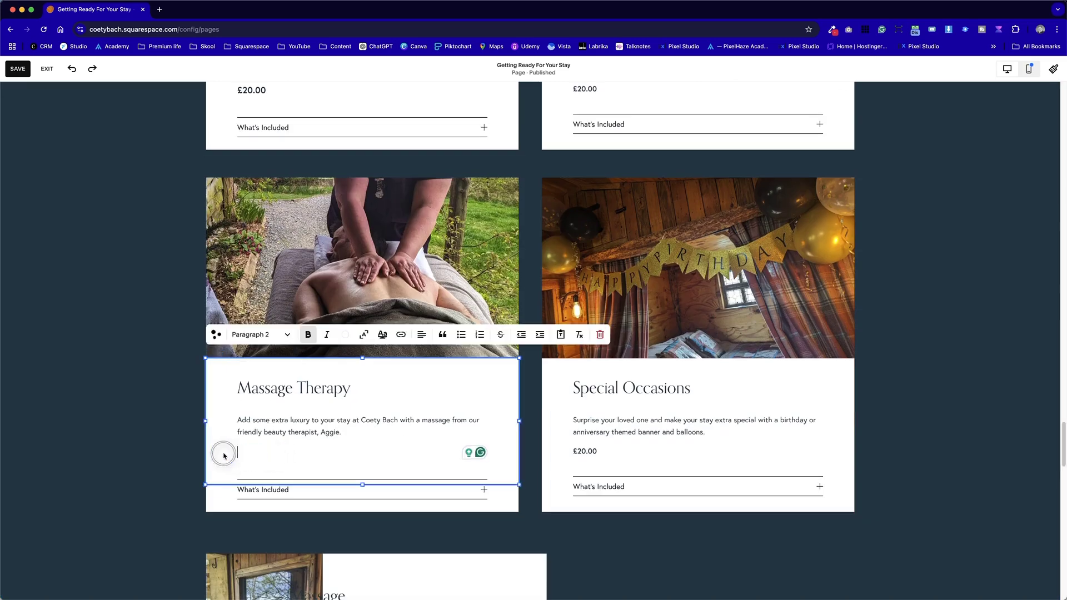
click(134, 446)
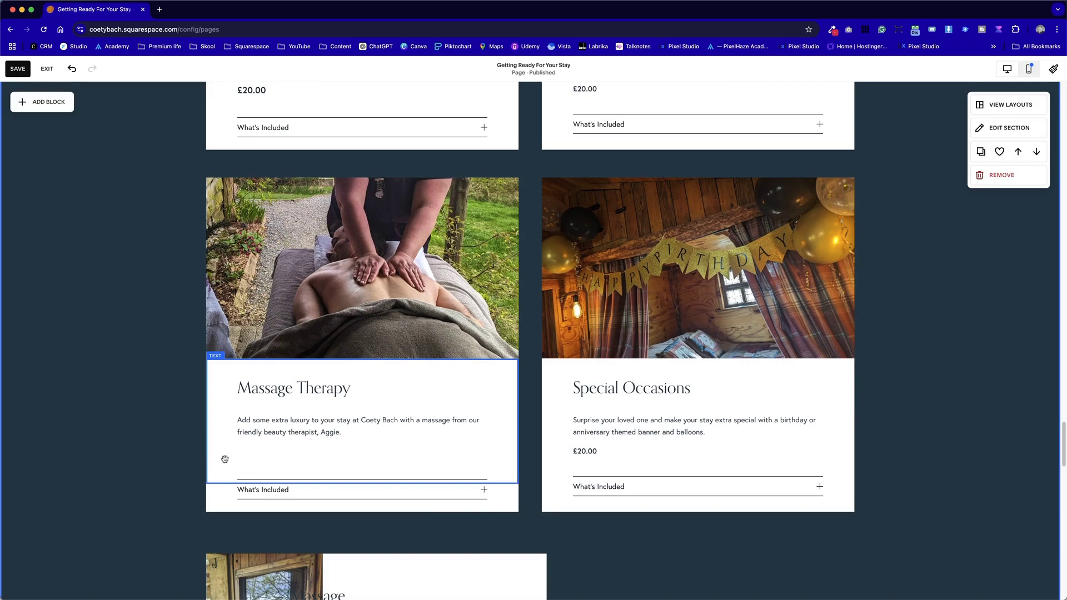
click(100, 445)
click(254, 444)
key(BackSpace)
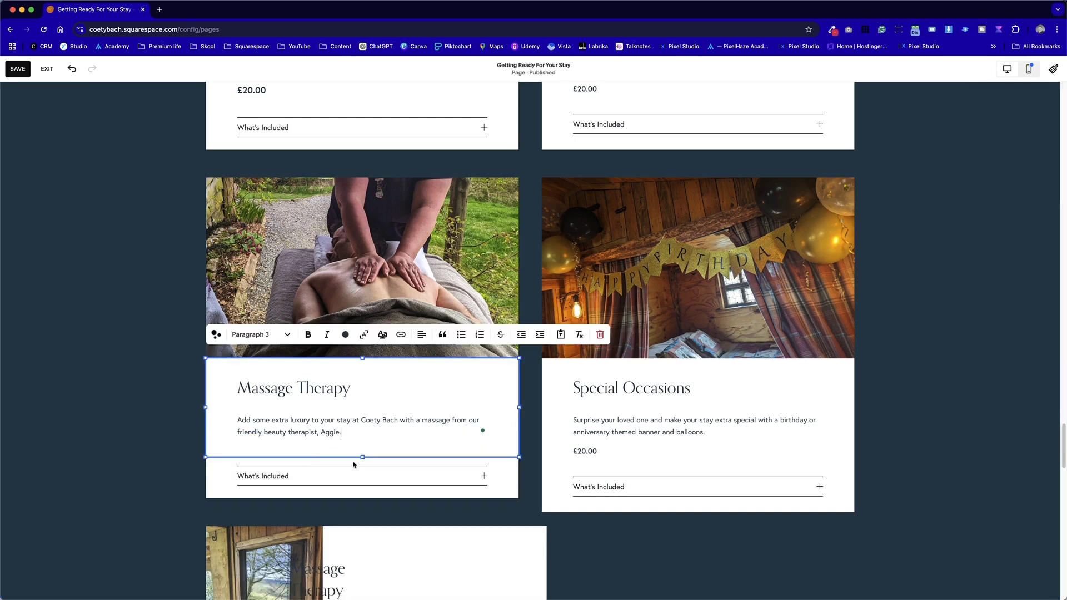
Extend the Massage Therapy card downward so its accordion ends level with the base of the neighbouring Special Occasions card
drag(359, 456, 402, 498)
click(381, 486)
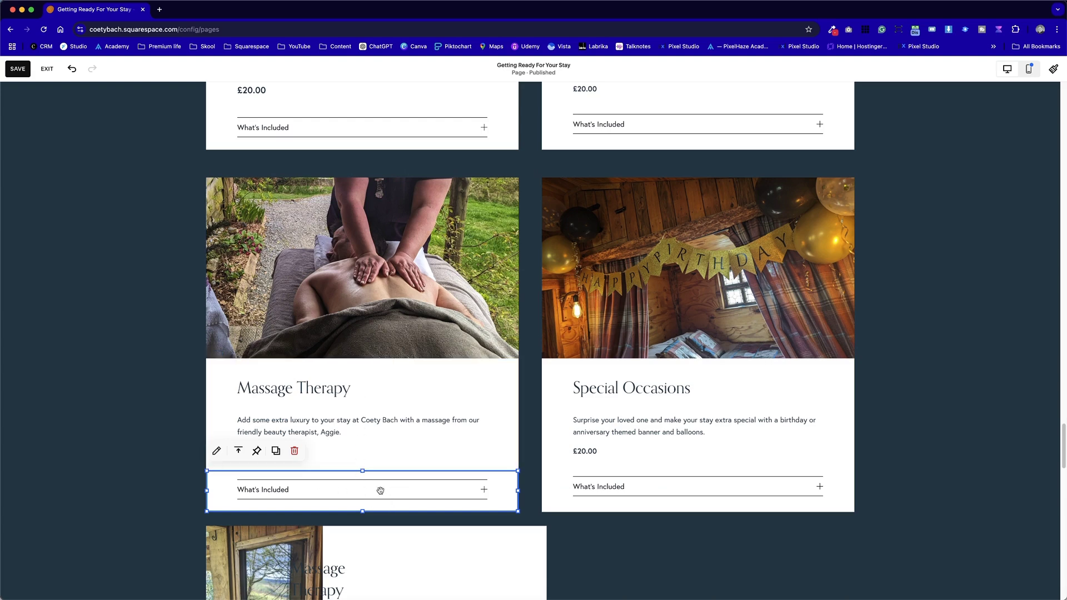
click(698, 549)
Delete the old Massage Therapy image, text and background, plus the old Naughty night-in box image, from below the cards
scroll(697, 545, down, 1)
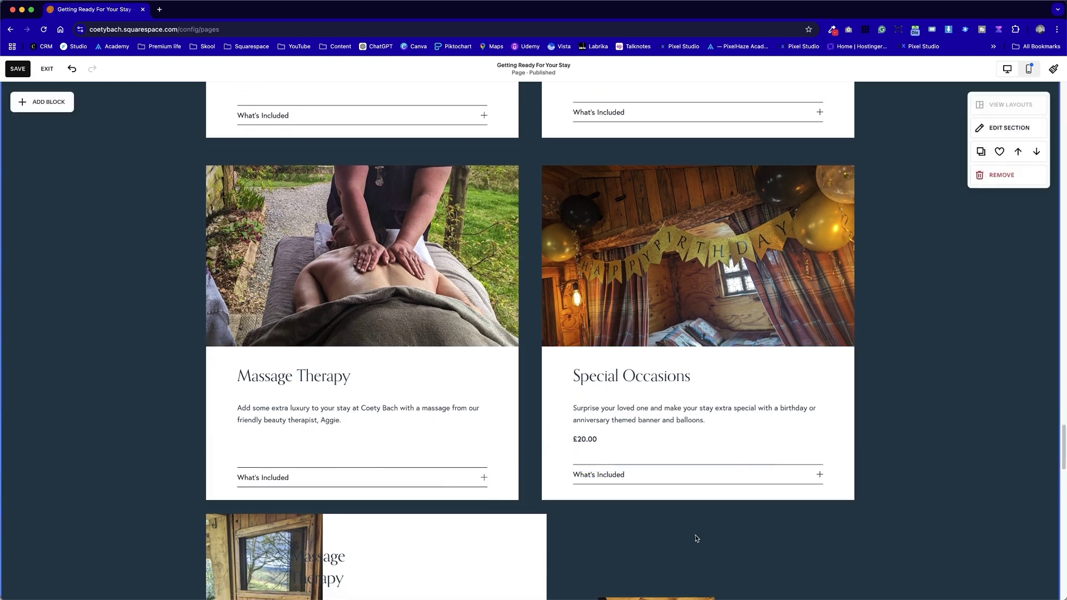
scroll(738, 533, down, 6)
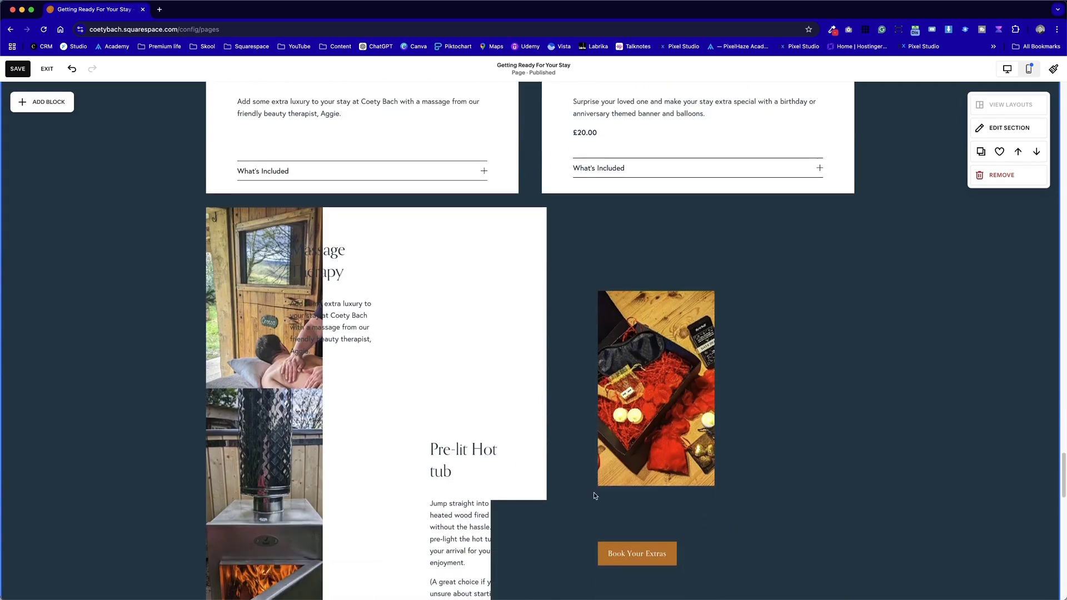
drag(146, 259, 450, 342)
key(BackSpace)
scroll(459, 397, down, 2)
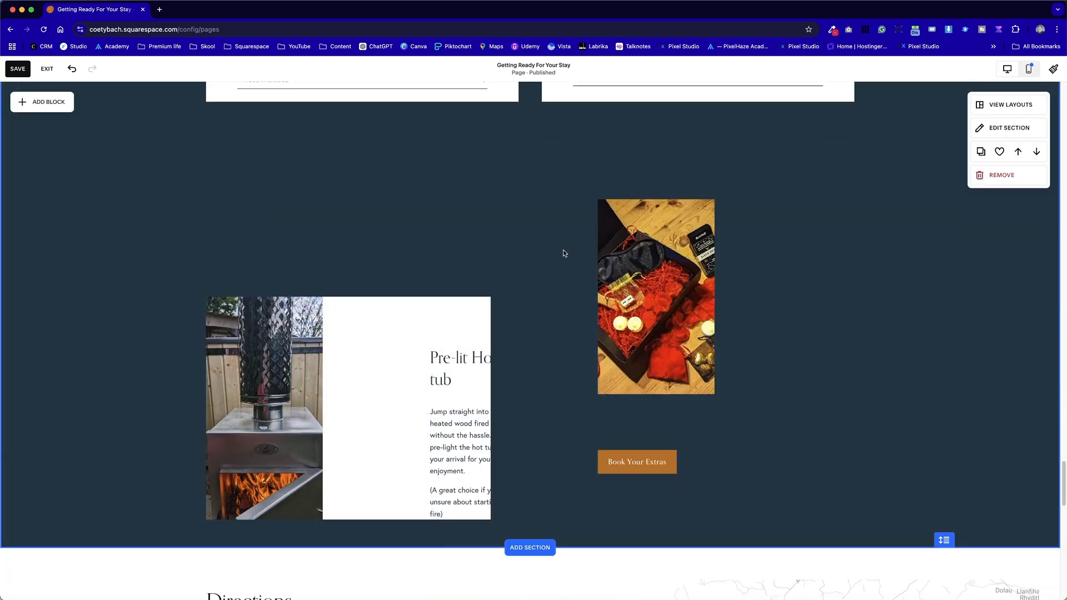
drag(562, 253, 817, 381)
key(BackSpace)
Replace the duplicated Special Occasions card's image with the lit hot tub stove photo from the site's image library
scroll(597, 370, up, 5)
scroll(597, 370, up, 6)
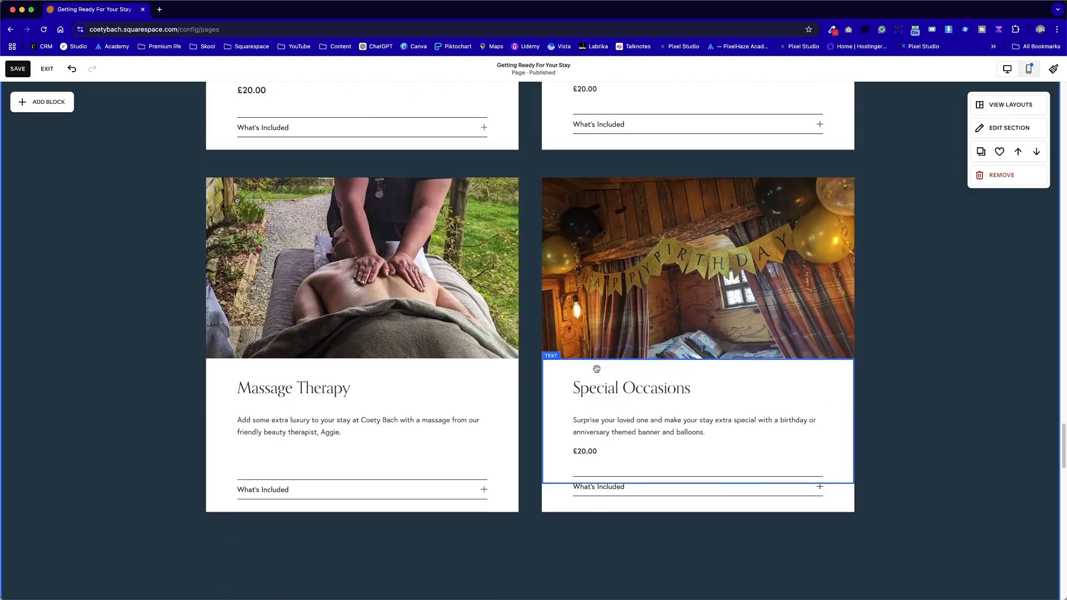
double_click(596, 370)
click(890, 442)
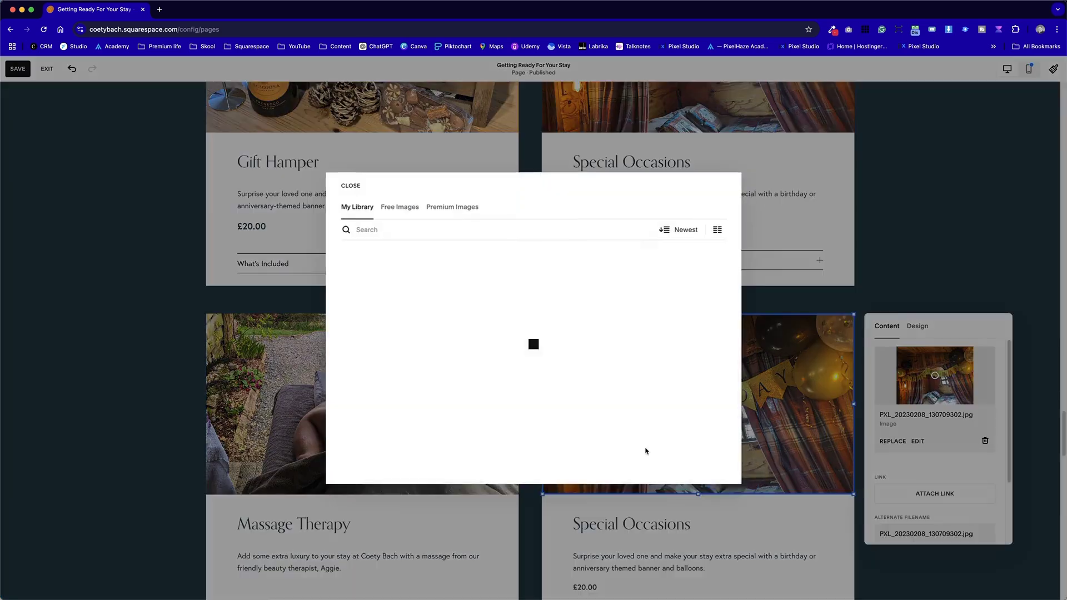
scroll(529, 372, down, 1)
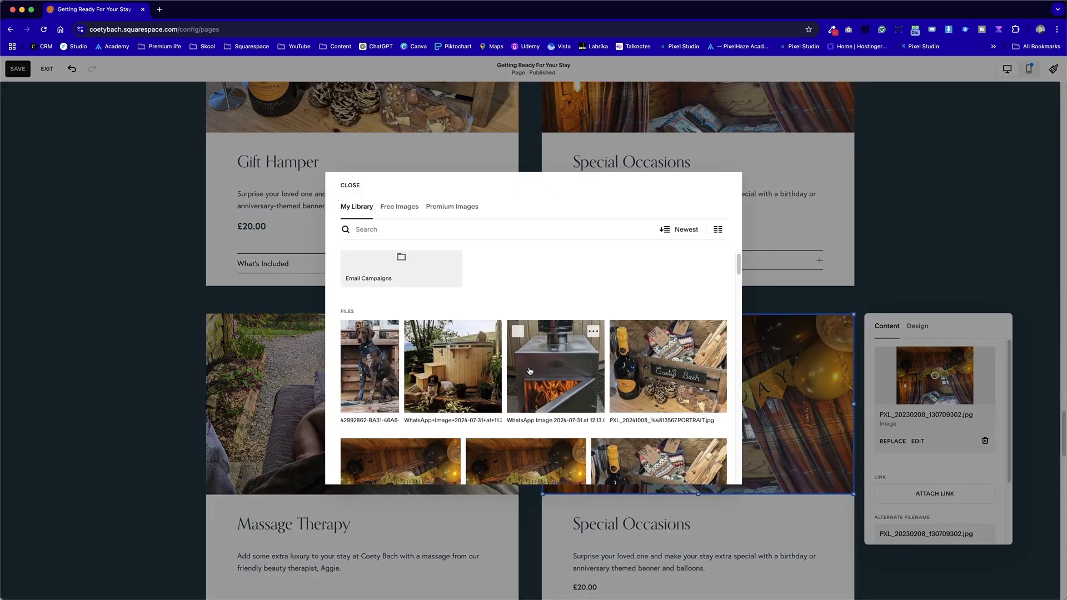
click(712, 469)
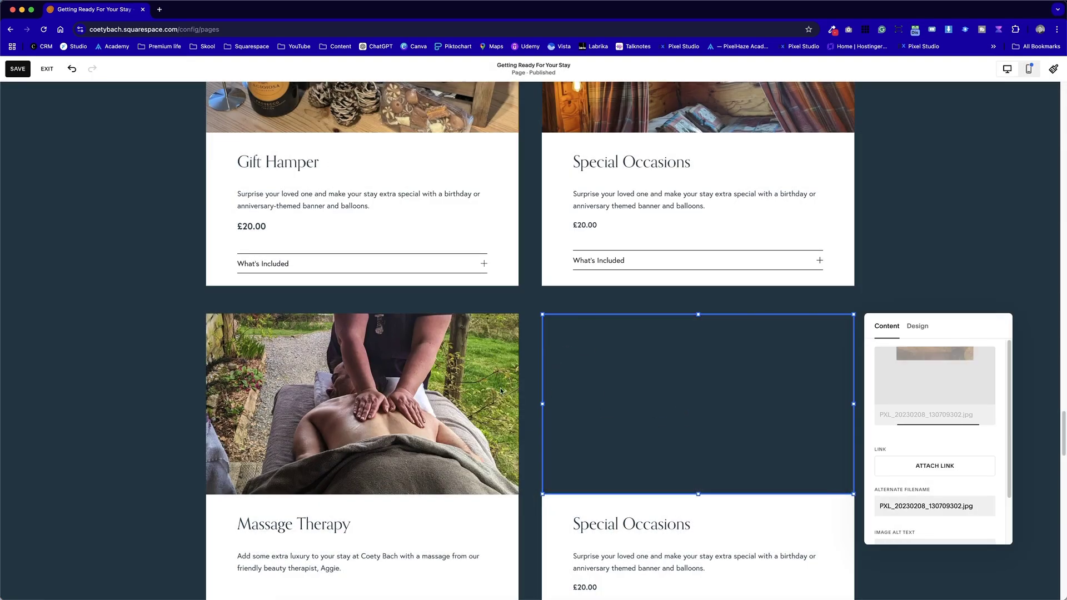
scroll(446, 418, down, 6)
scroll(446, 418, down, 2)
scroll(446, 418, up, 5)
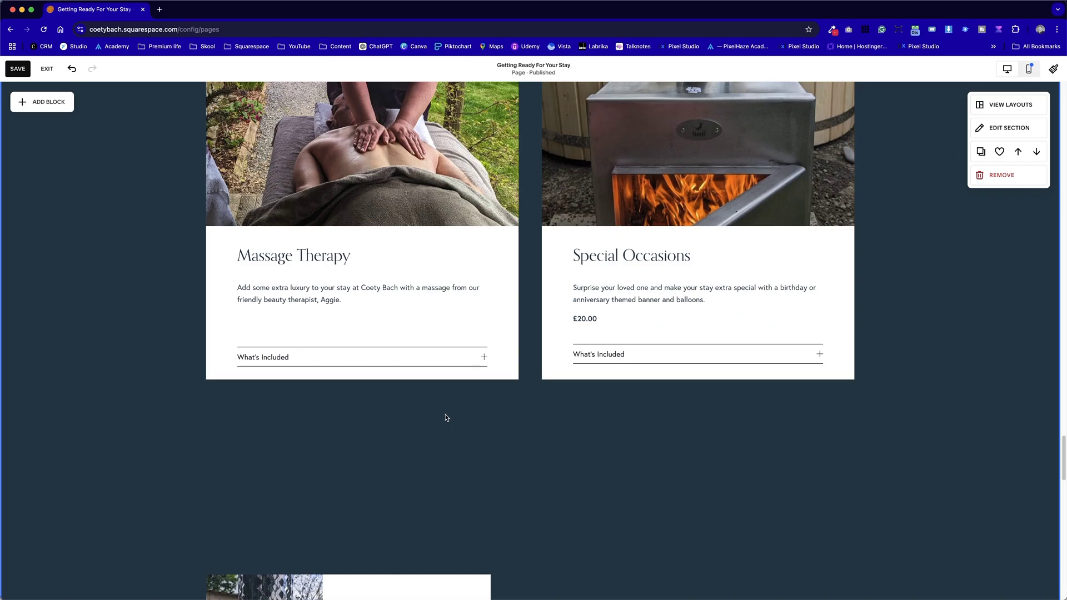
scroll(446, 413, up, 1)
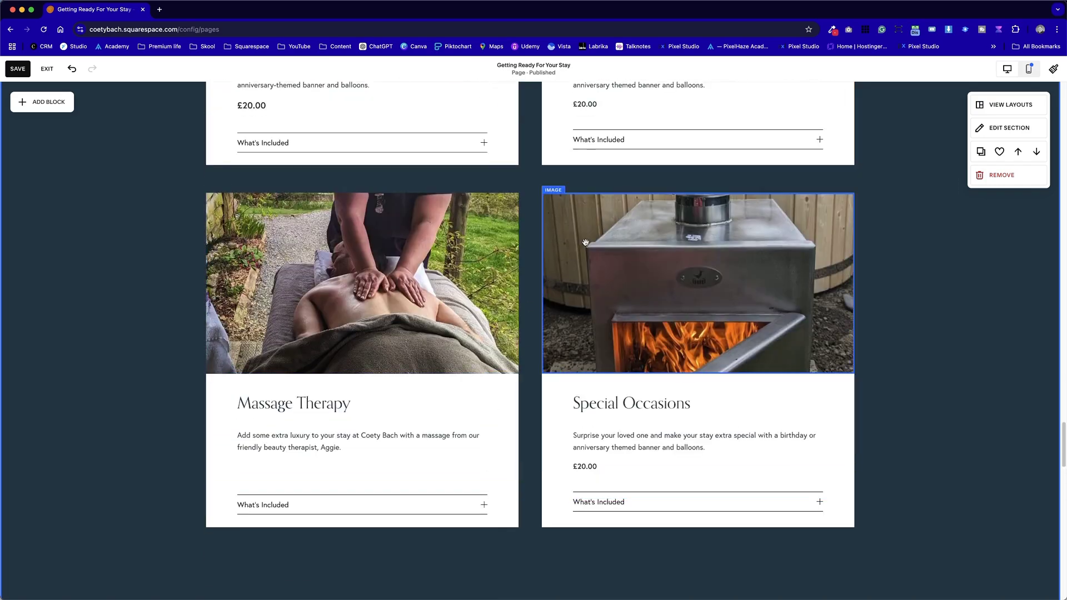
Copy the old Pre-lit Hot tub text and paste it over all the text on the card under the stove photo
scroll(640, 512, down, 10)
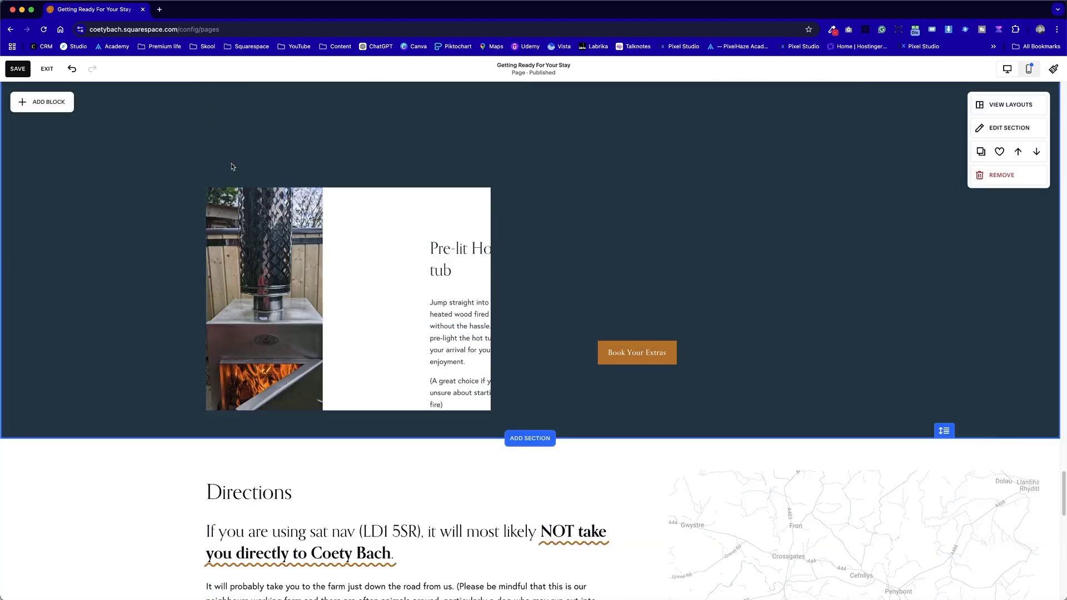
click(469, 297)
double_click(470, 298)
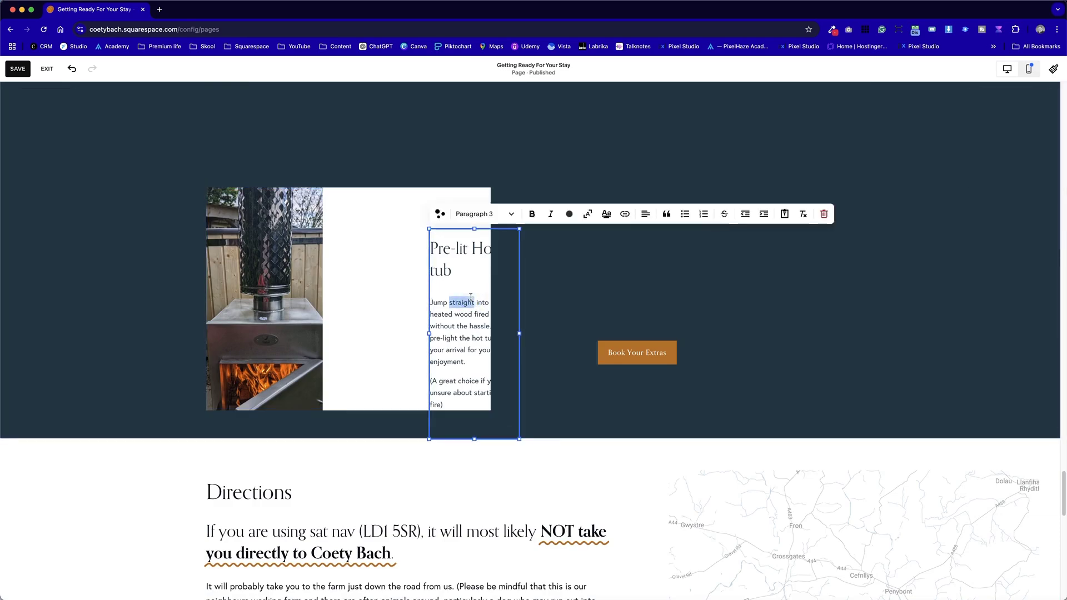
key(super+a)
key(super+c)
scroll(571, 307, up, 10)
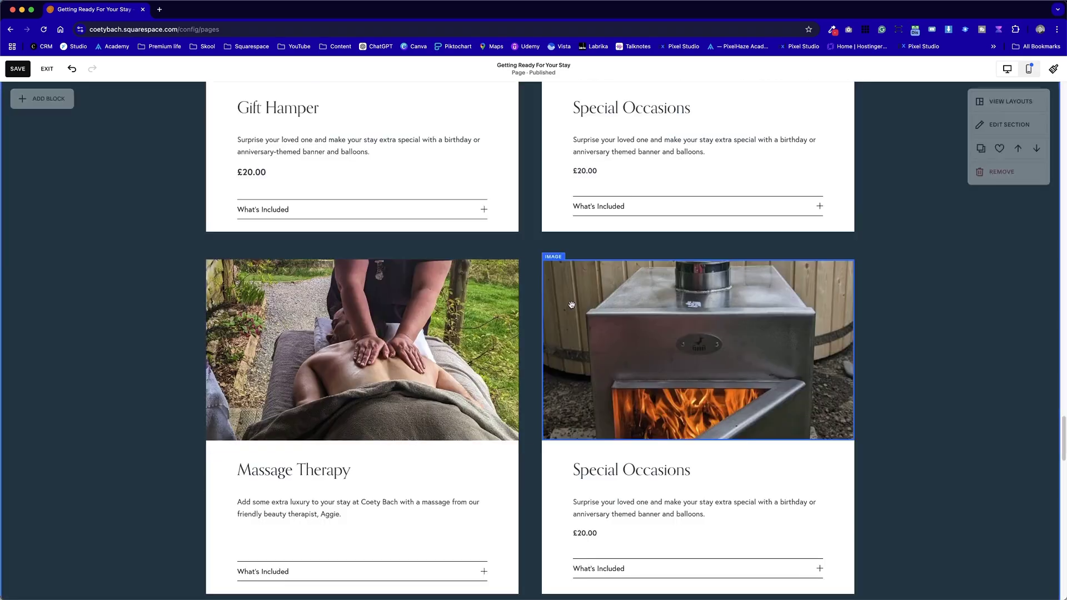
scroll(612, 361, down, 2)
double_click(641, 414)
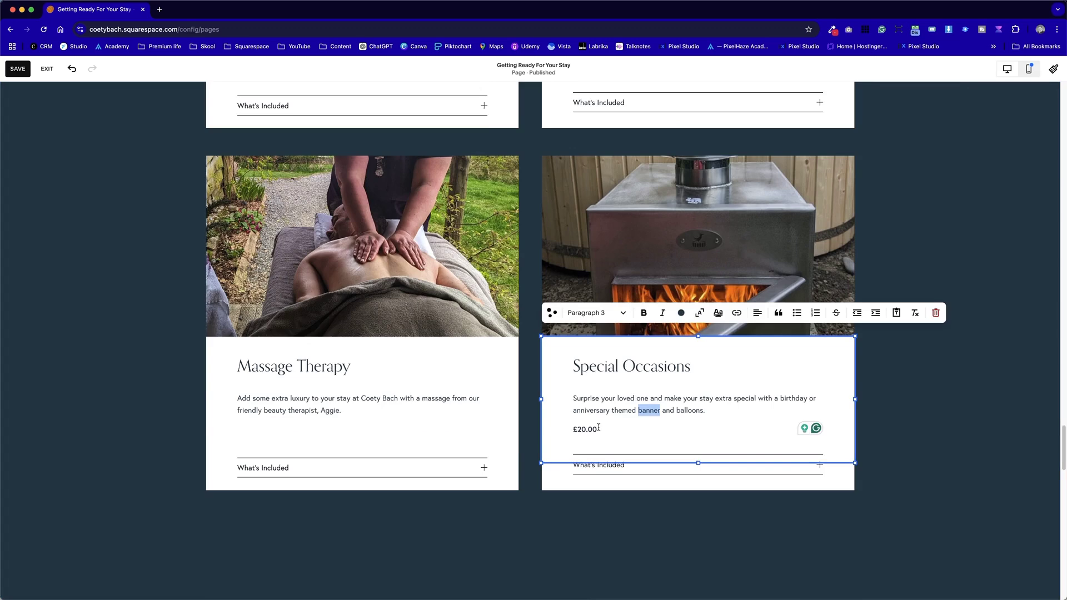
key(super+a)
key(super+v)
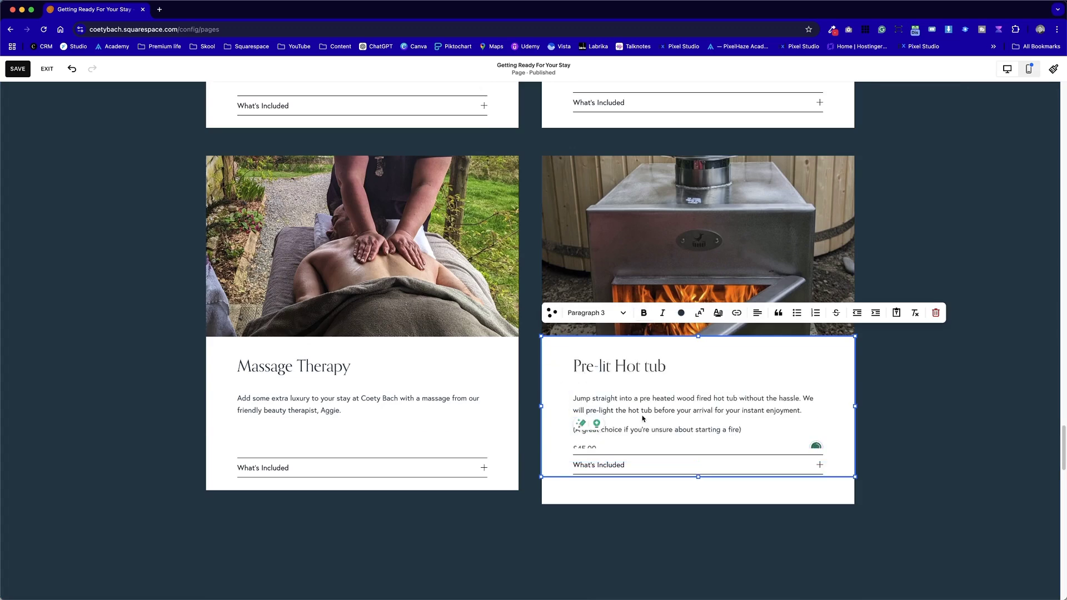
Close the paragraph gap above the "(A great choice if you're unsure about starting a fire)" line on the Pre-lit Hot tub card
click(736, 532)
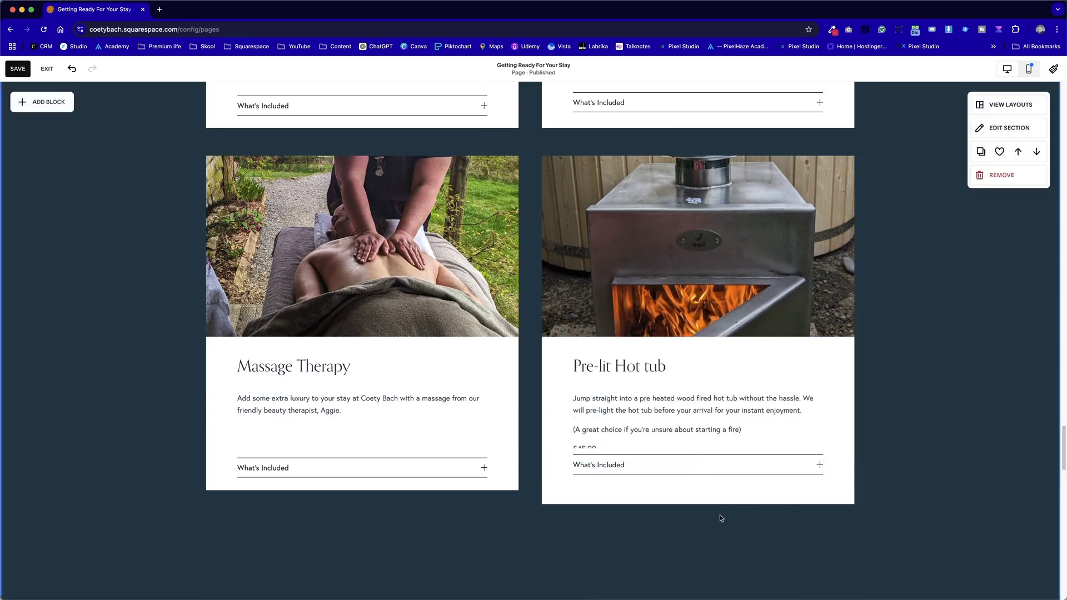
click(664, 430)
double_click(664, 430)
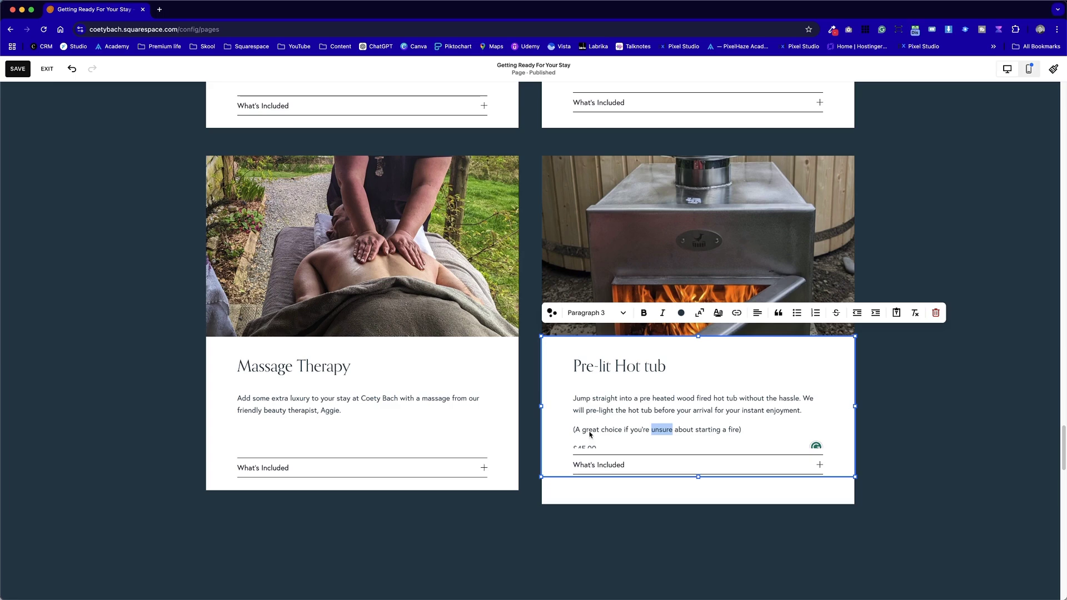
click(577, 429)
key(BackSpace)
key(shift+Return)
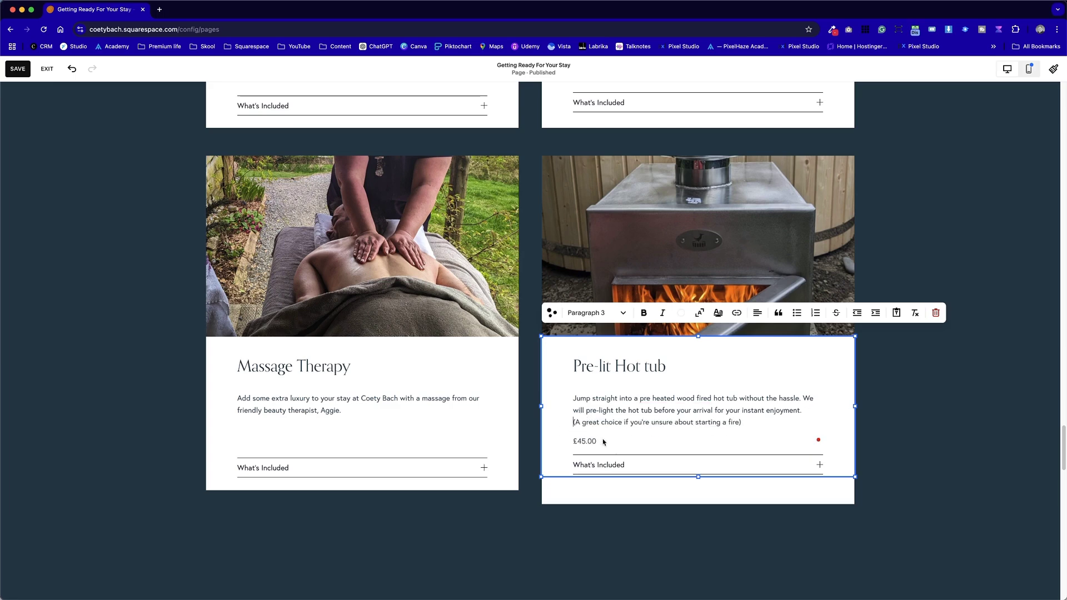
Shorten the Pre-lit Hot tub accordion block so the card ends level with the base of the Massage Therapy card
click(714, 555)
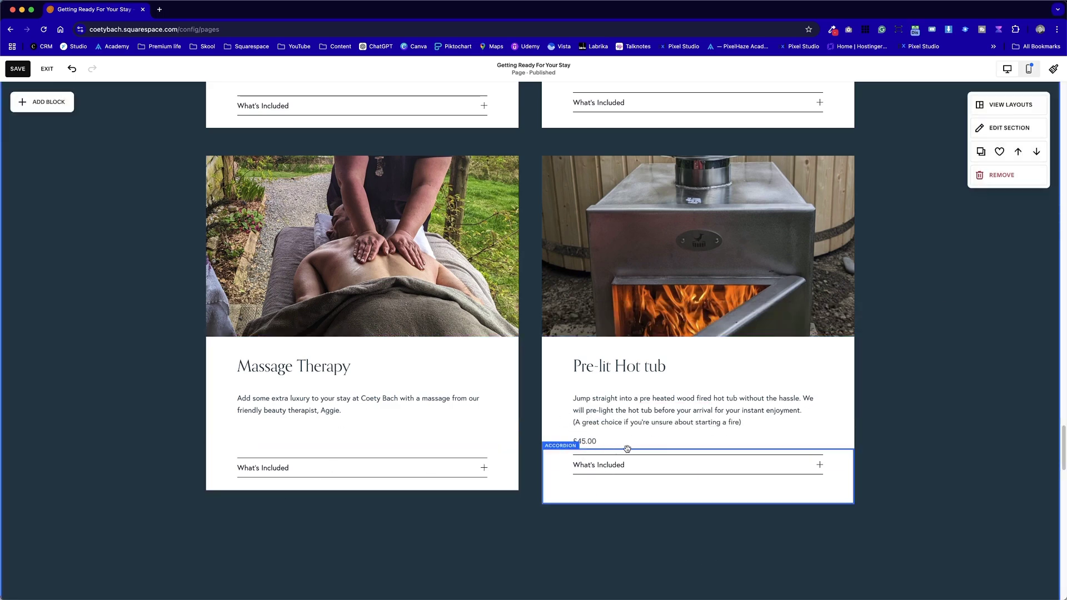
double_click(588, 441)
click(612, 506)
click(612, 496)
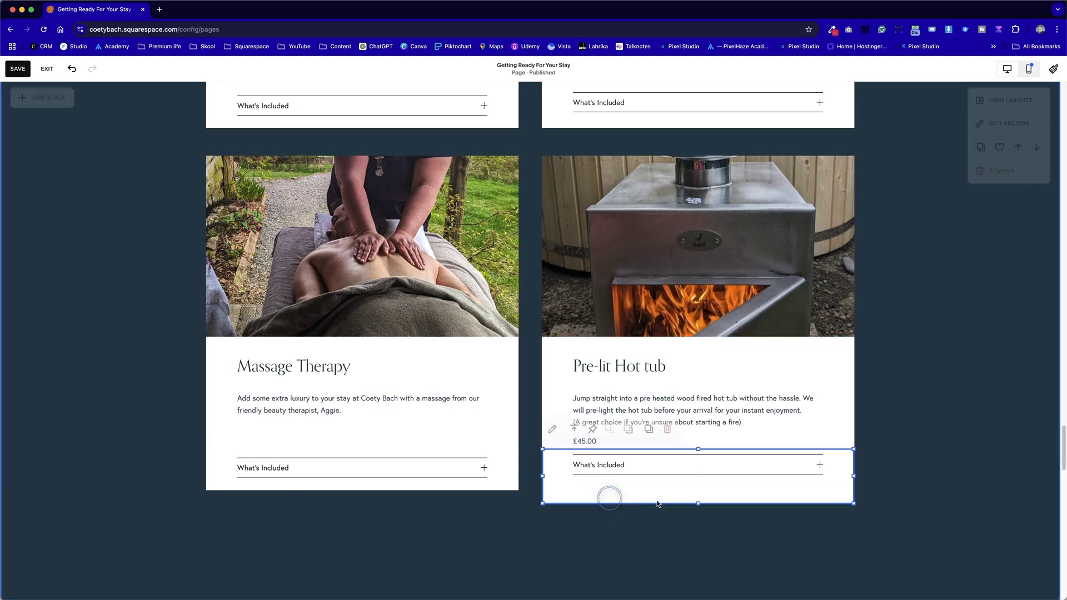
drag(707, 502, 704, 461)
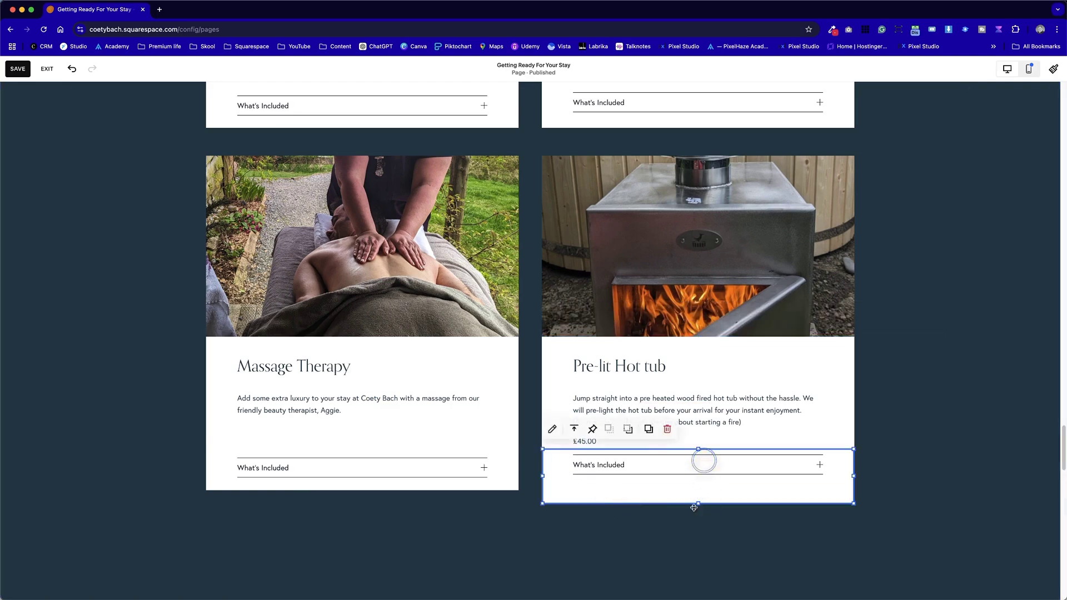
drag(694, 502, 702, 545)
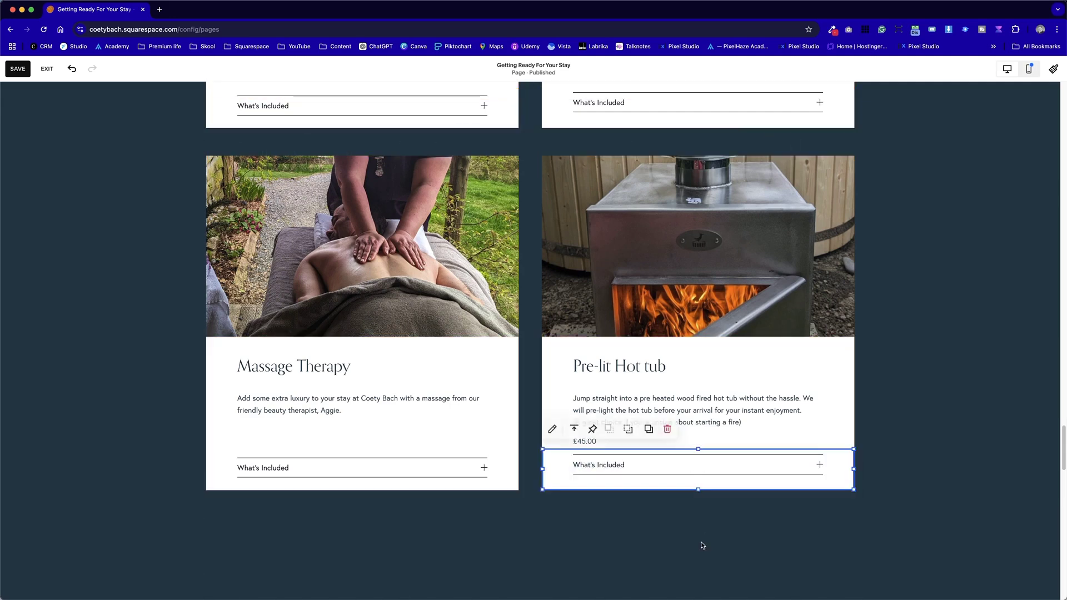
Make the £45.00 price on the Pre-lit Hot tub card bold
double_click(589, 441)
drag(595, 440, 574, 439)
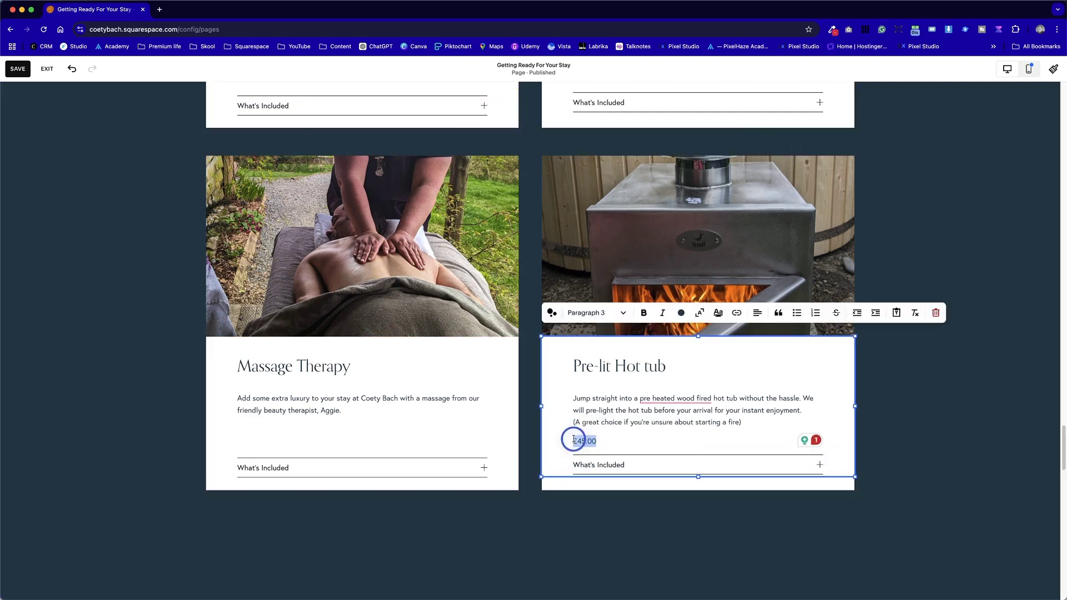
click(530, 508)
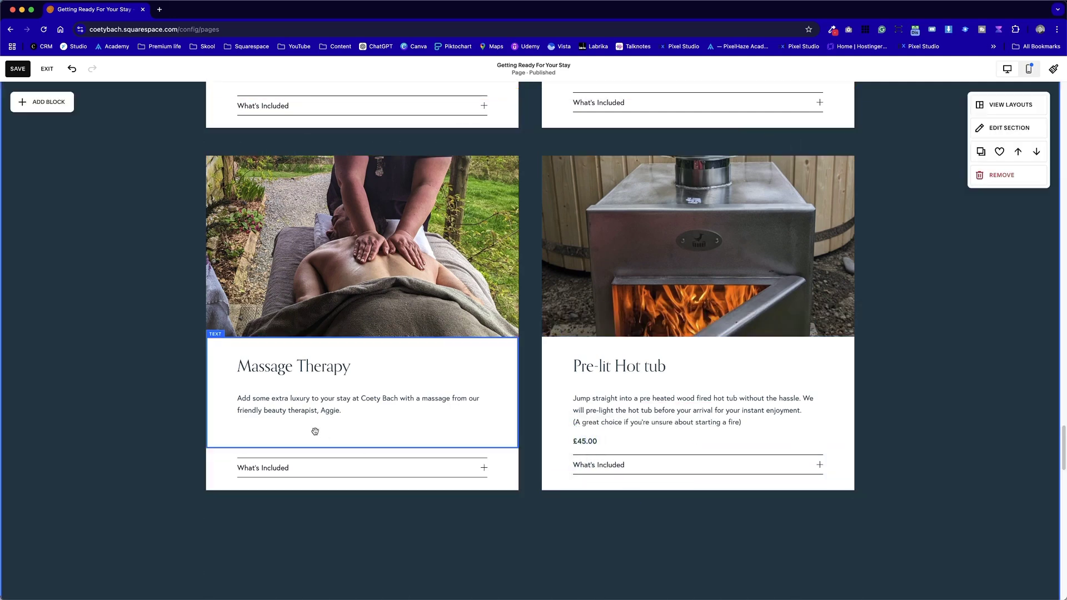
Delete the old Pre-lit Hot tub image, text and white background from the area below the finished cards
scroll(634, 490, up, 3)
scroll(645, 336, down, 2)
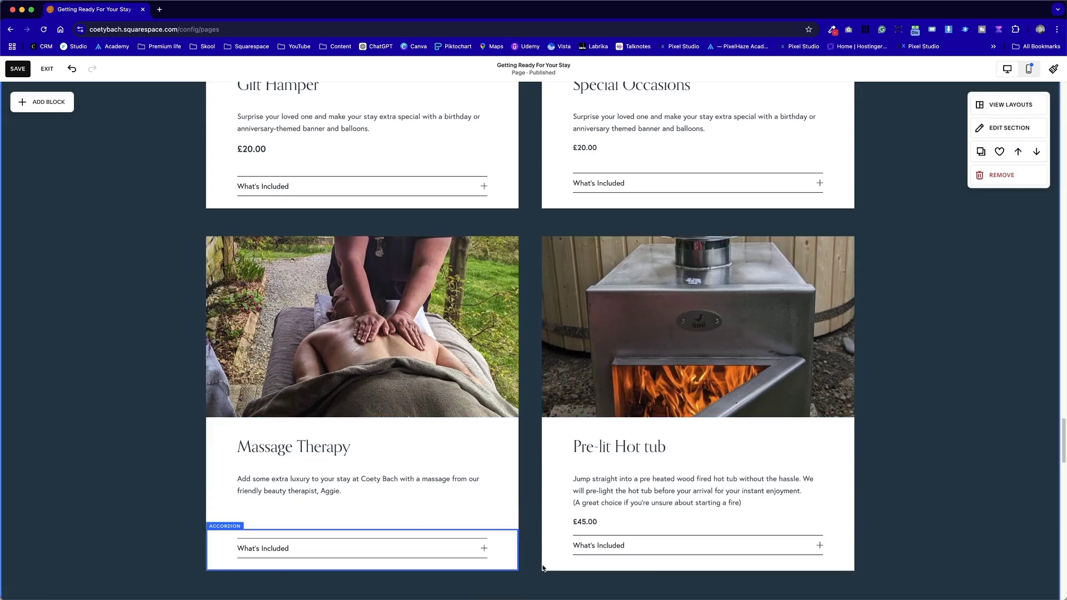
scroll(678, 502, down, 4)
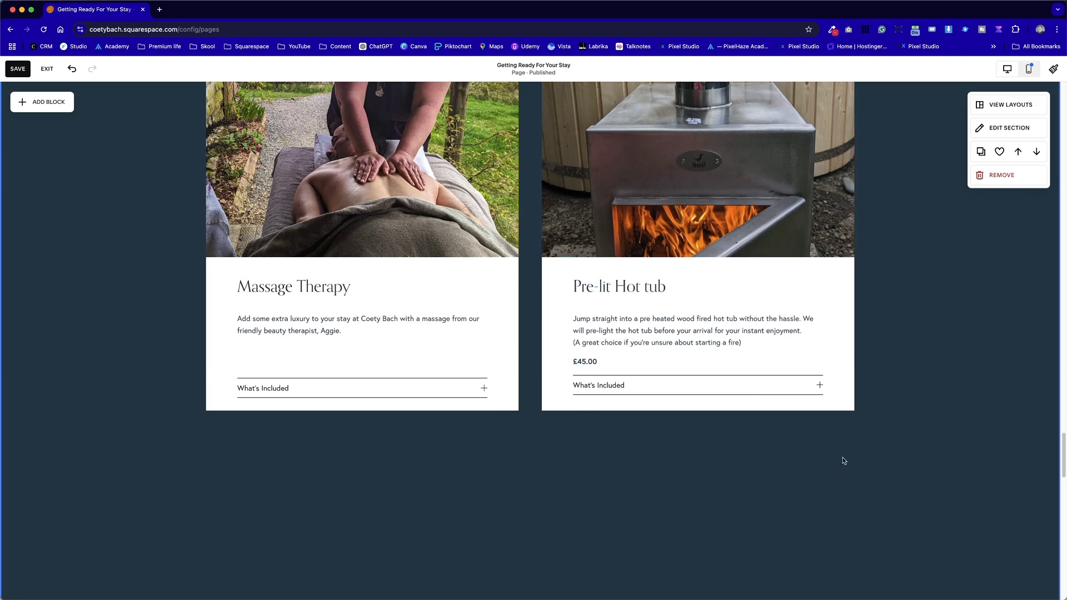
scroll(848, 462, up, 2)
scroll(943, 492, up, 1)
scroll(943, 491, down, 5)
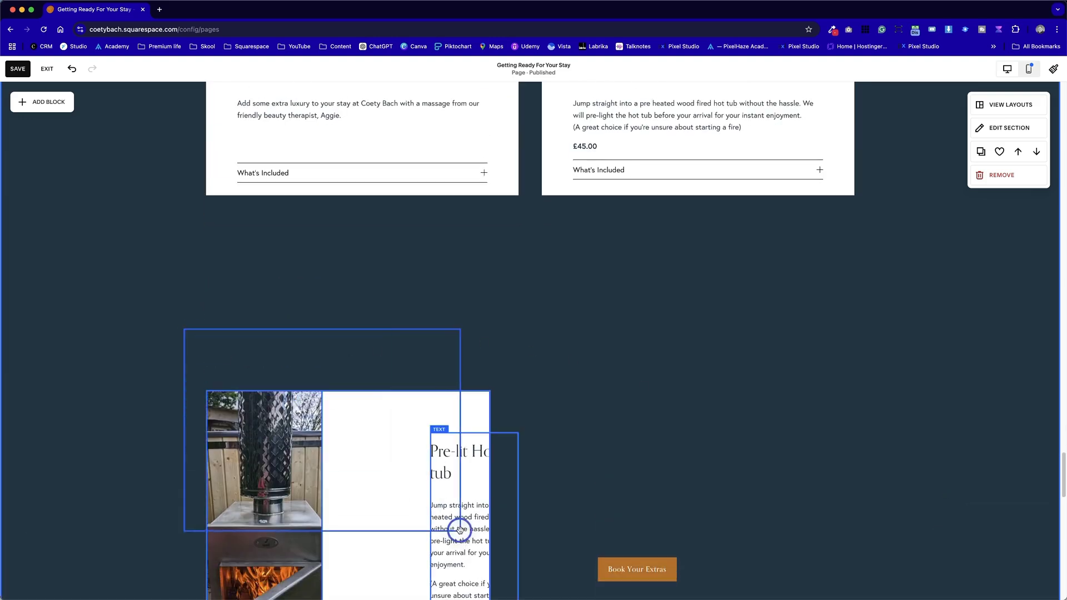
click(509, 415)
click(256, 371)
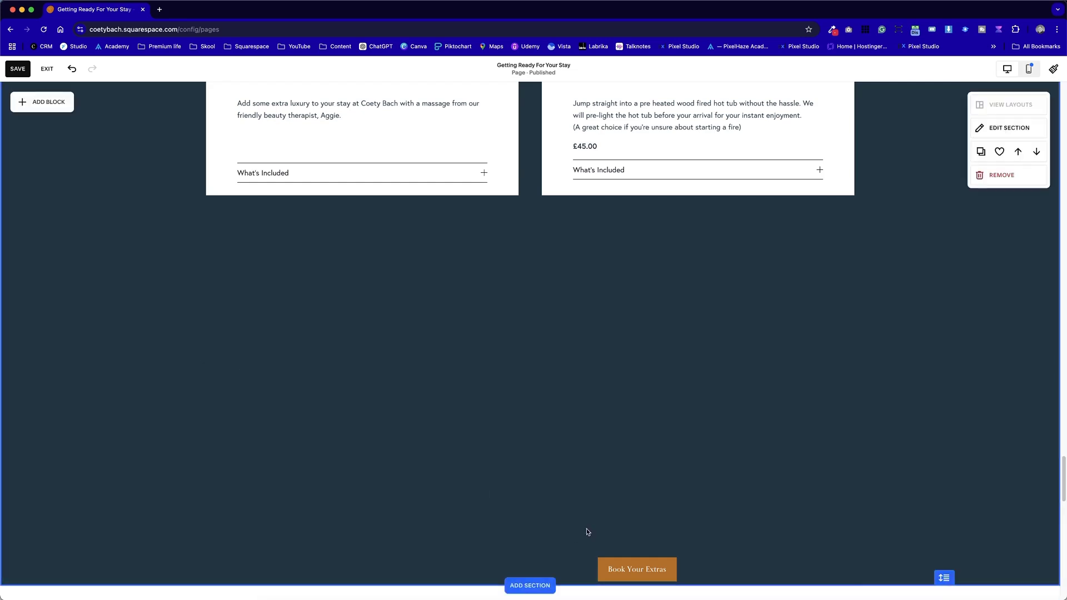
Move the Book Your Extras button up to just below the lower pair of cards and save the page
drag(633, 564, 447, 218)
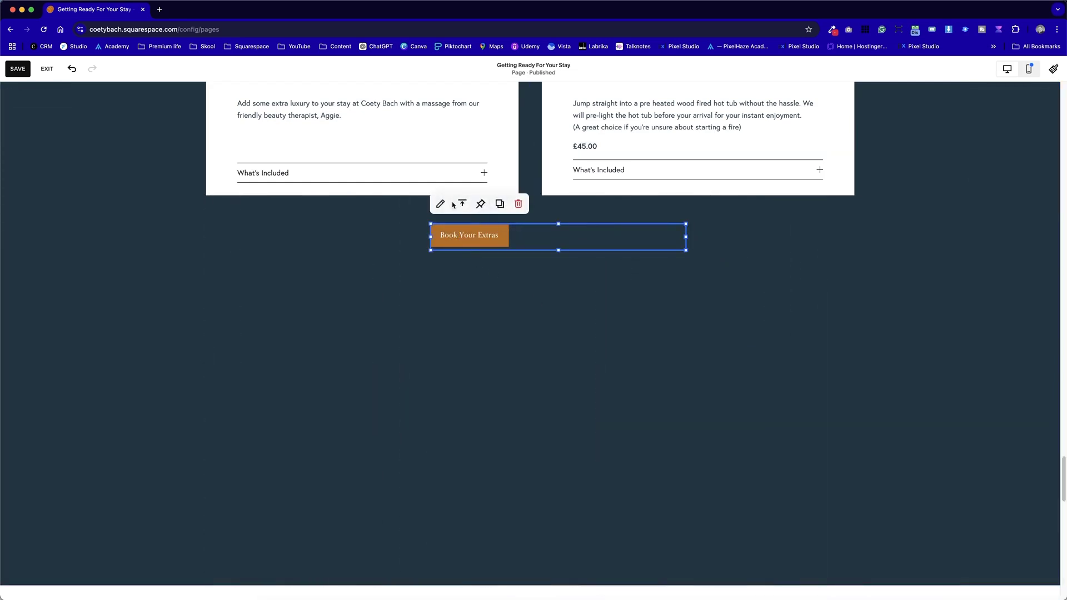
click(526, 288)
click(515, 234)
click(442, 204)
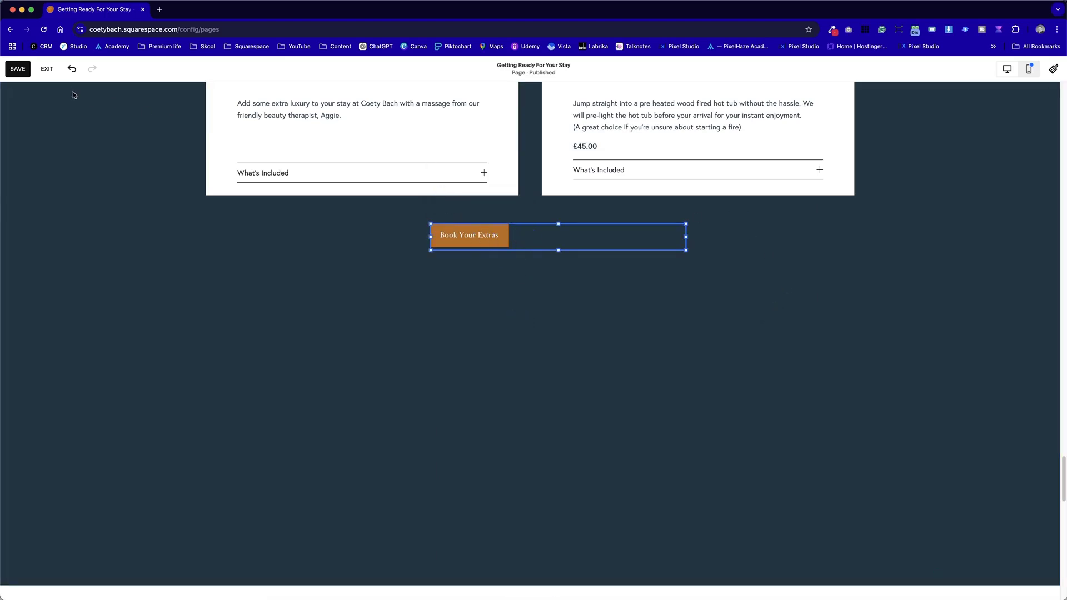
click(18, 69)
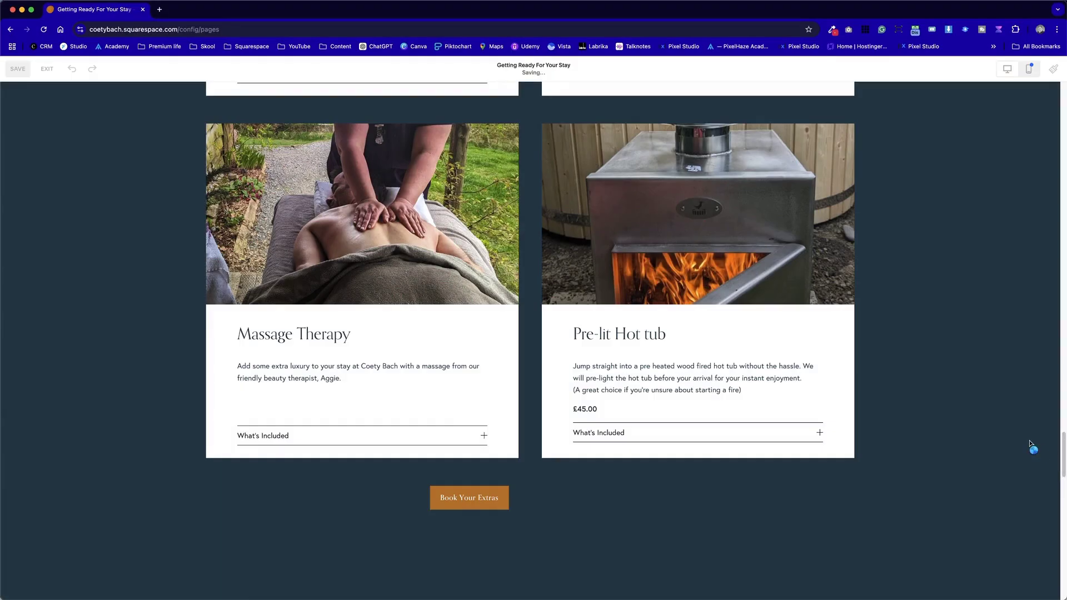
Trim the empty space beneath the Book Your Extras button at the section's base and save the page
click(842, 223)
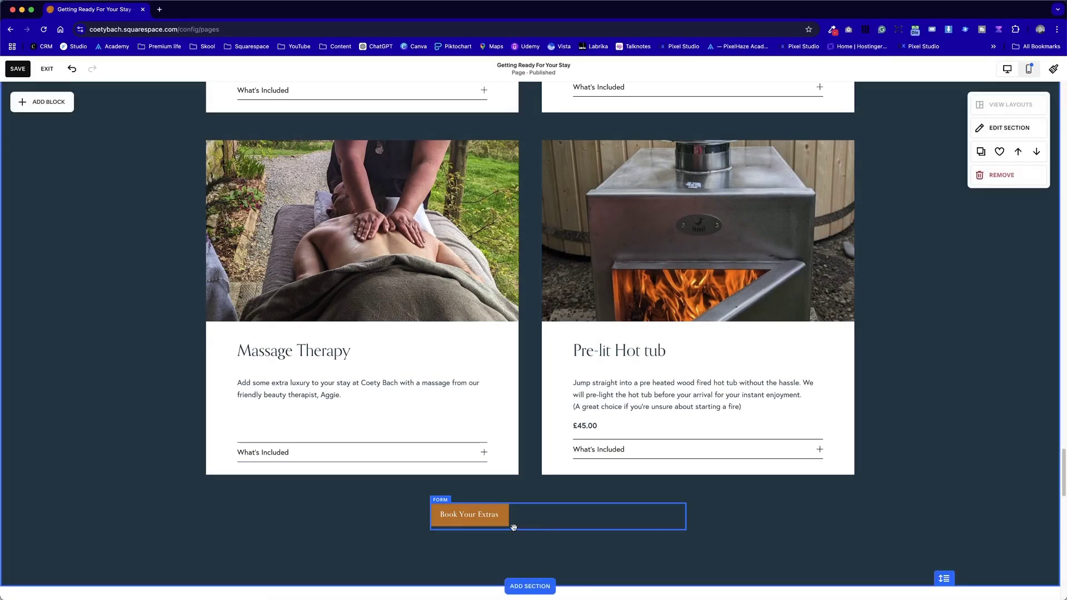
click(610, 525)
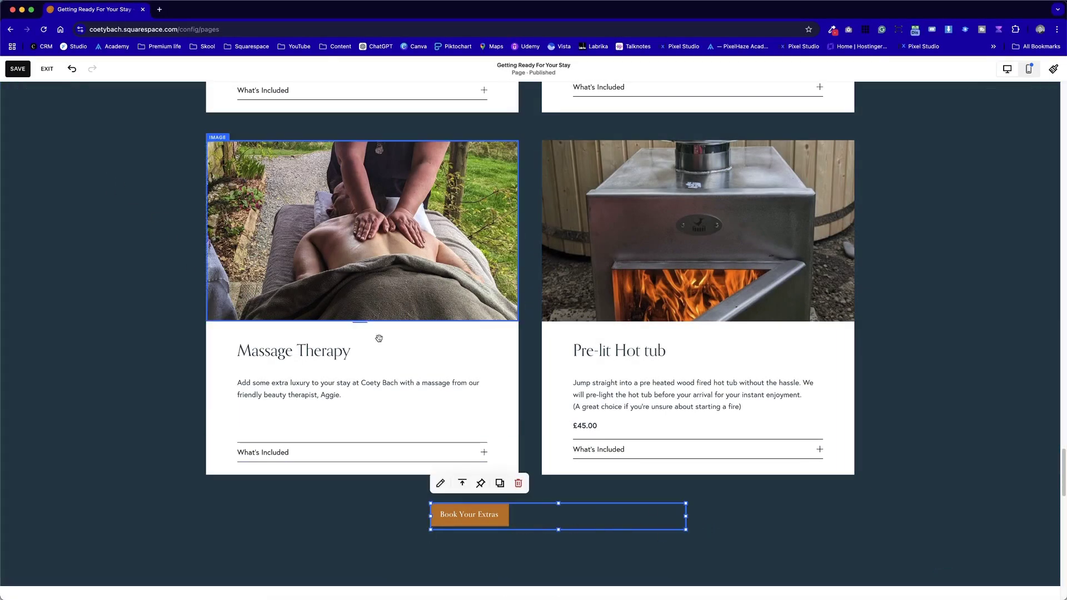
scroll(576, 347, up, 3)
scroll(576, 347, up, 3)
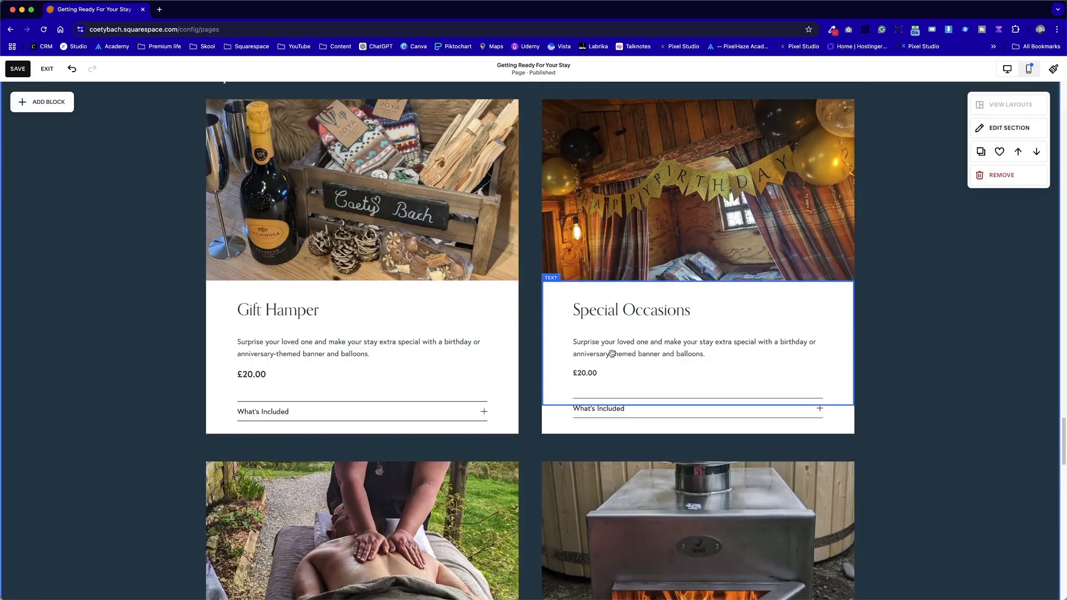
click(17, 69)
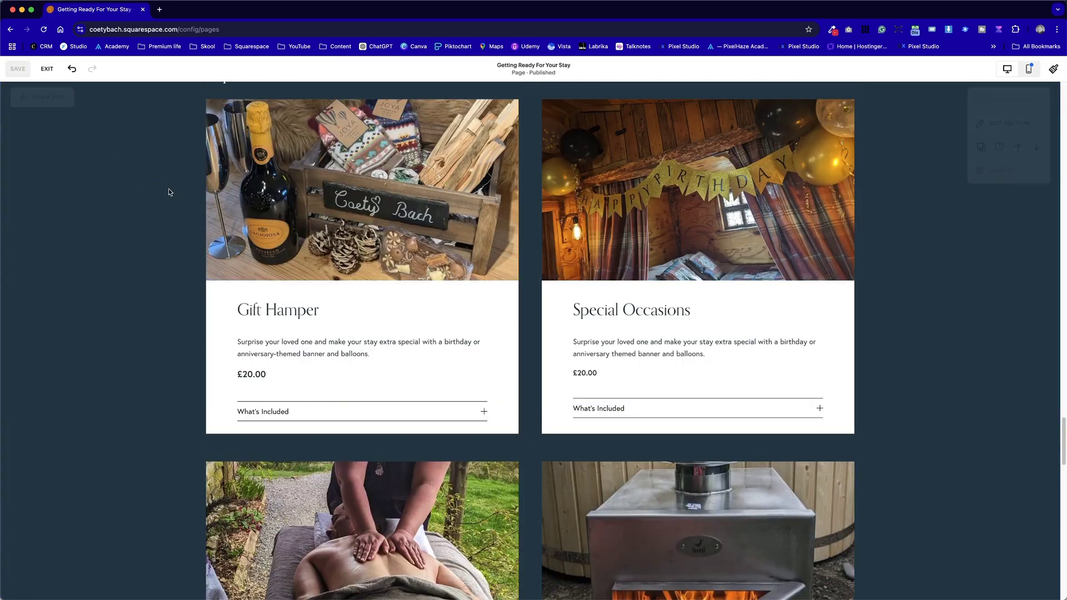
Set the Book Your Extras form's button alignment to centre
scroll(174, 196, down, 6)
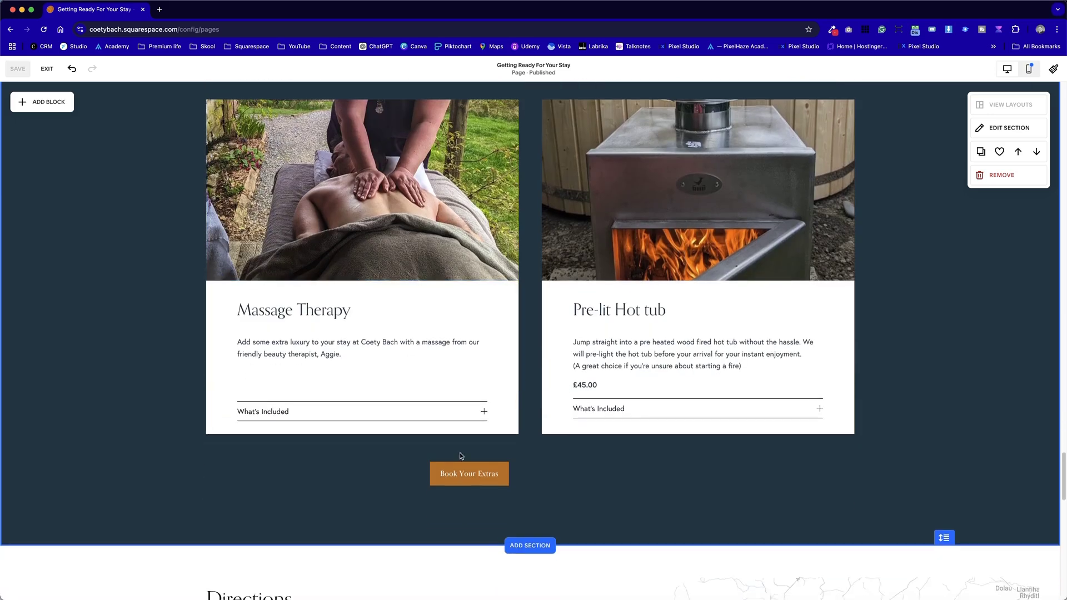
click(471, 473)
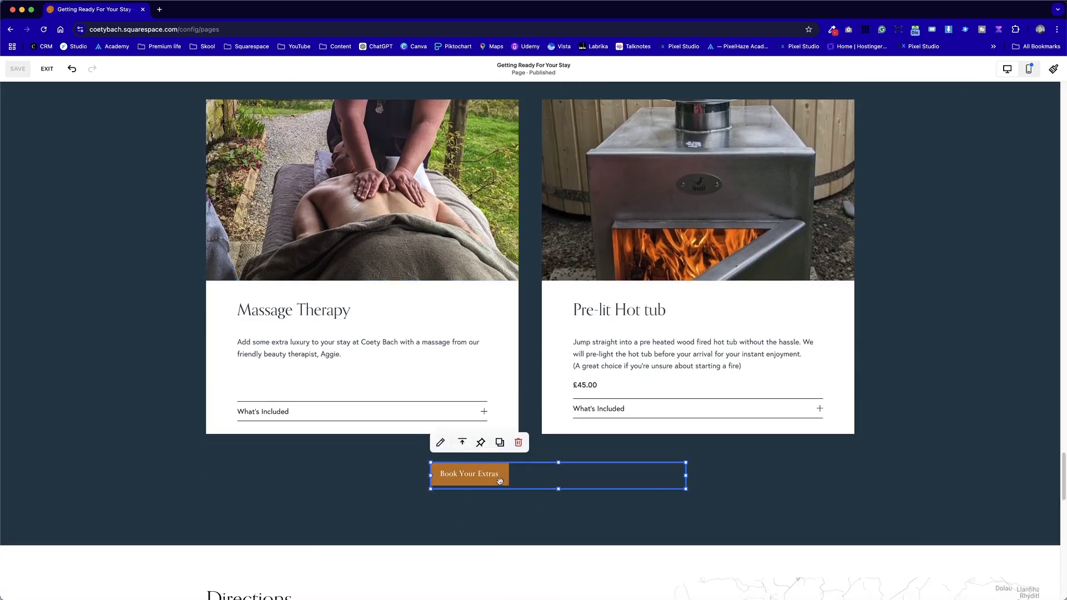
click(445, 444)
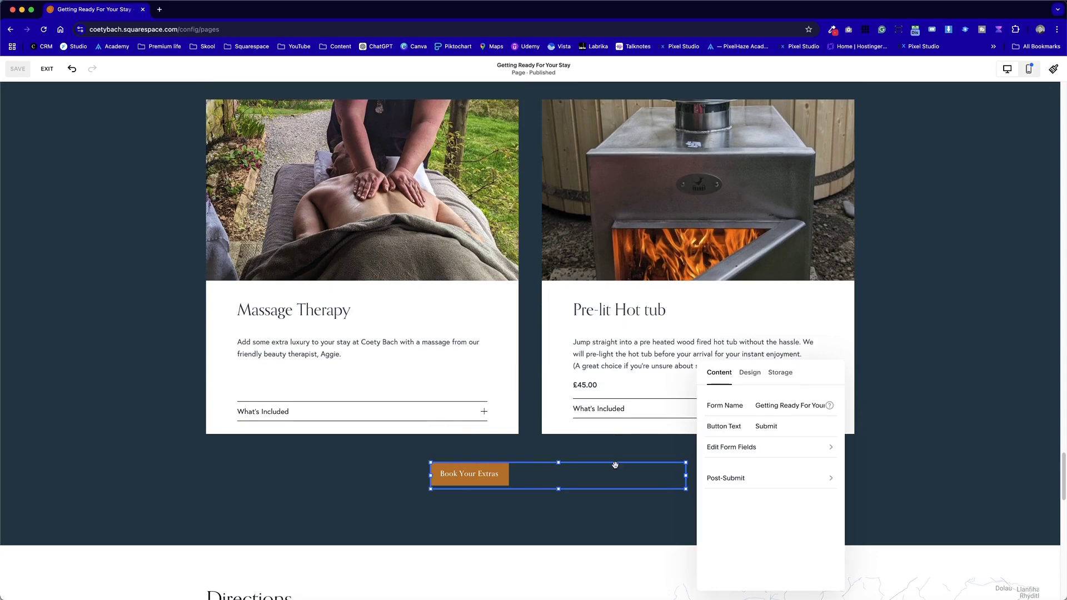
click(760, 373)
scroll(770, 481, down, 3)
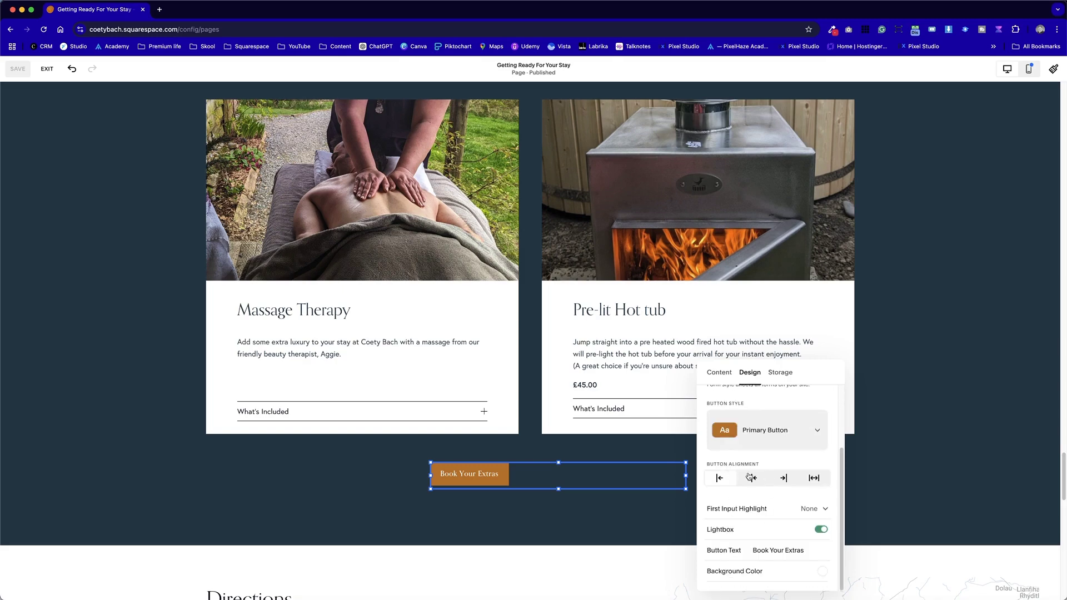
click(757, 478)
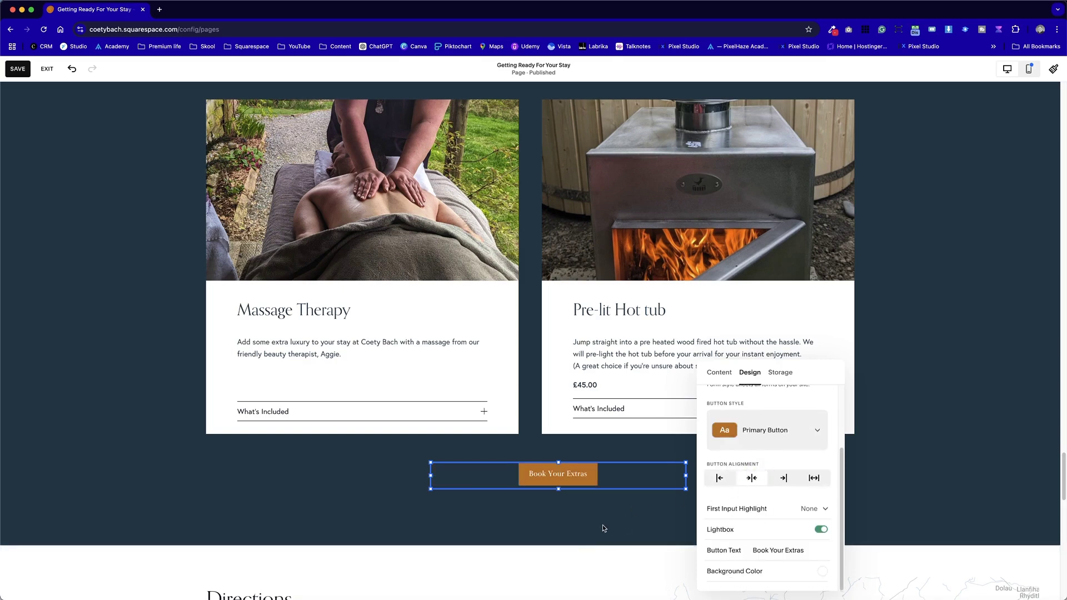
click(603, 525)
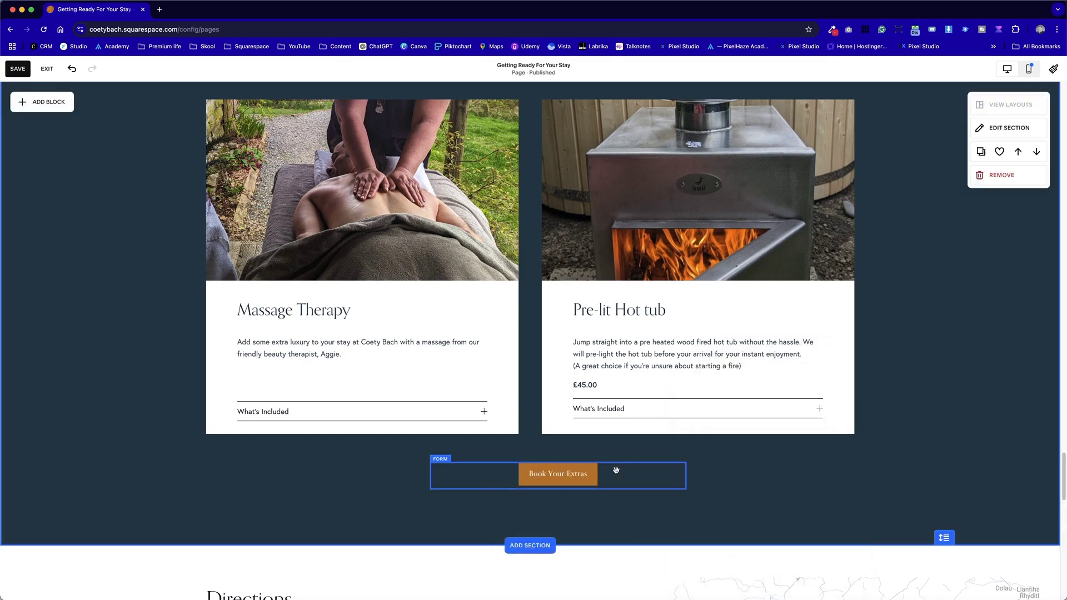
Try to shift the Optional Extras heading and the Gift Hamper and Special Occasions cards upward together
scroll(616, 471, up, 8)
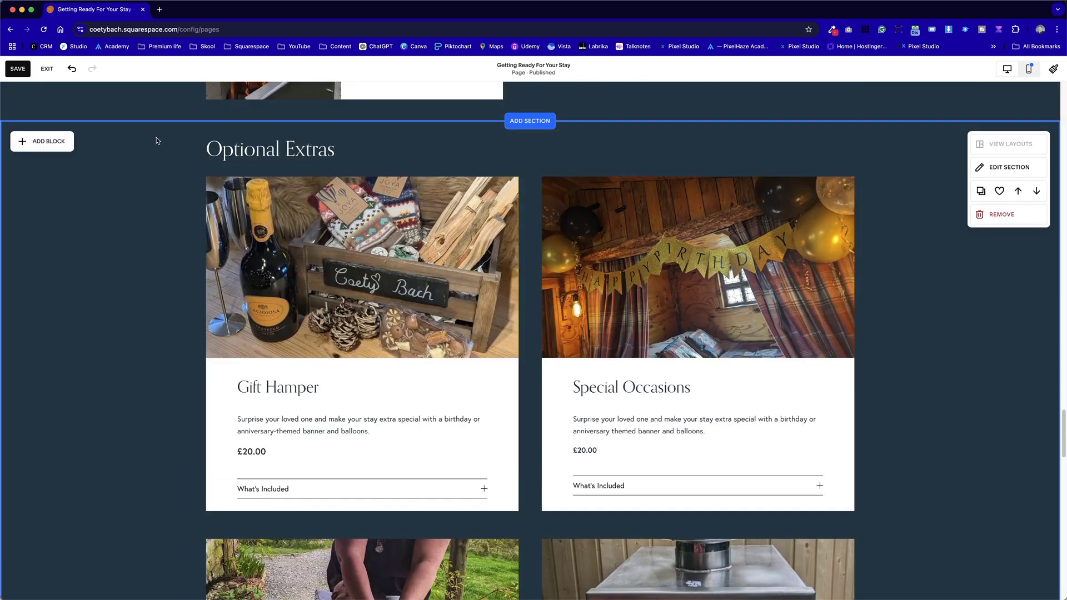
drag(156, 140, 847, 514)
drag(648, 377, 648, 331)
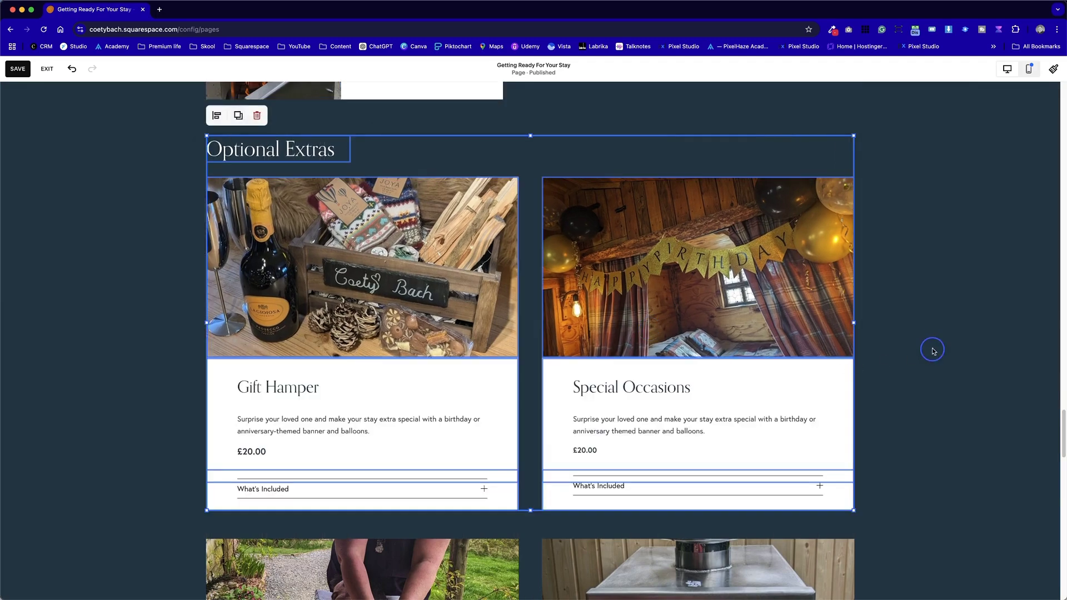
Centre the Book Your Extras form block horizontally beneath the Massage Therapy and Pre-lit Hot tub cards
scroll(929, 388, down, 8)
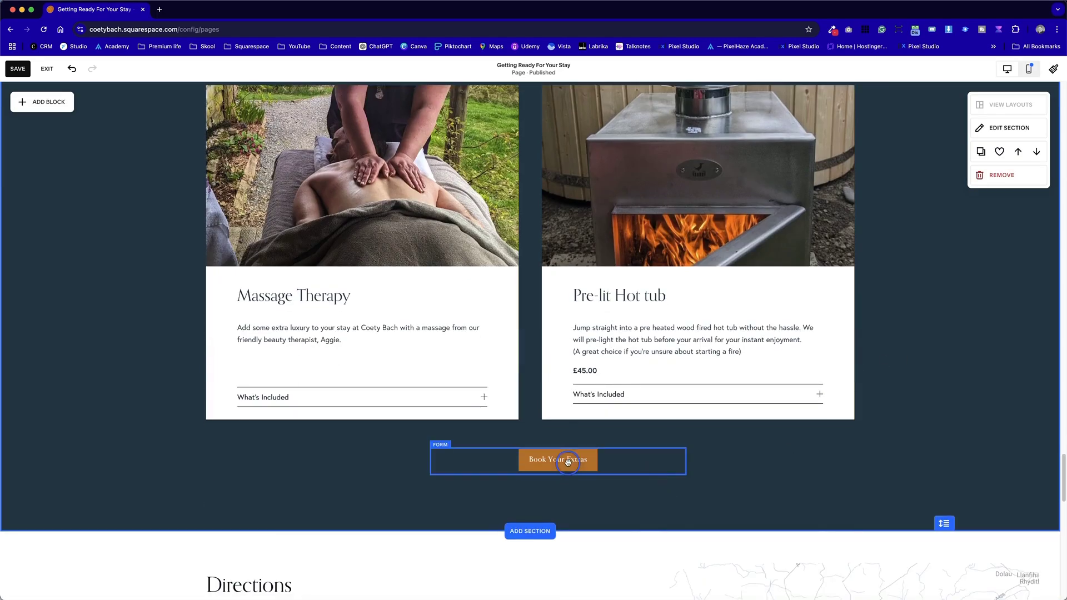
drag(567, 461, 532, 466)
drag(536, 466, 541, 465)
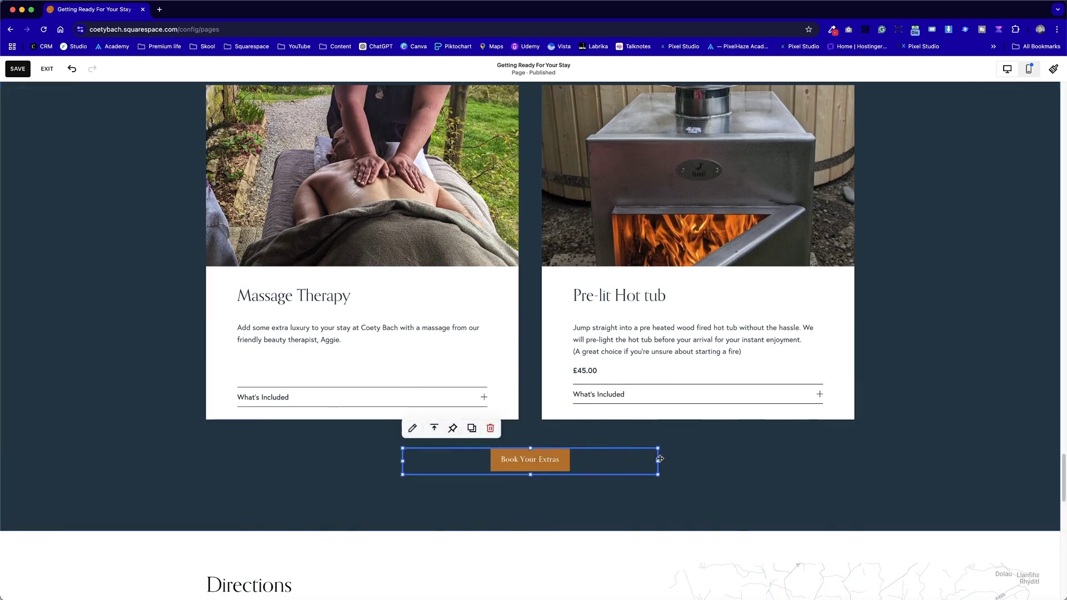
drag(662, 459, 606, 466)
click(632, 485)
click(424, 493)
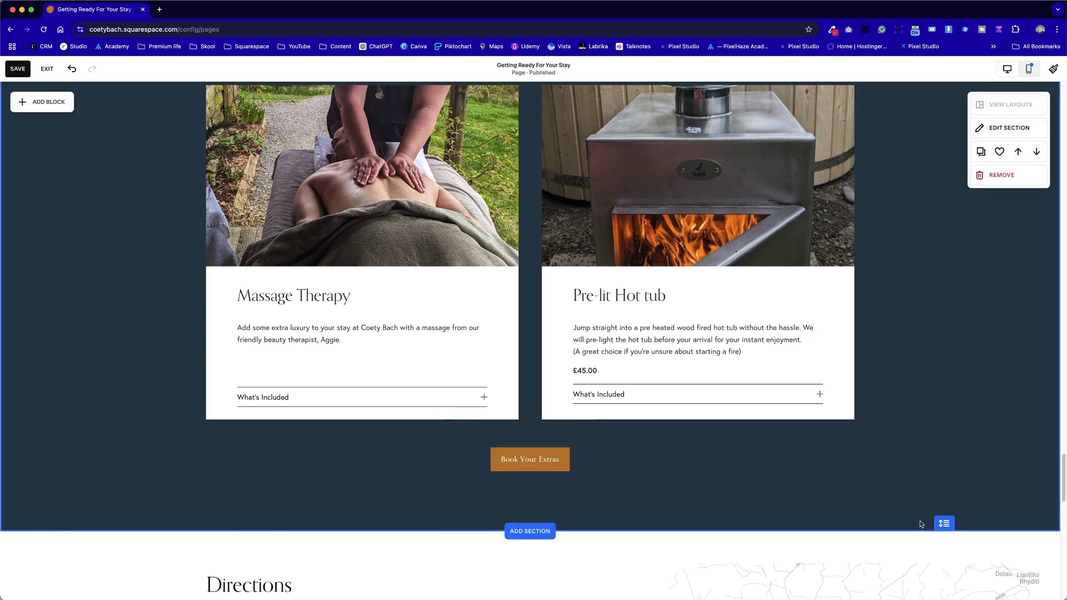
Select the Optional Extras heading together with the cards below it and move them slightly down from the section's upper edge
scroll(860, 454, up, 10)
scroll(860, 453, down, 11)
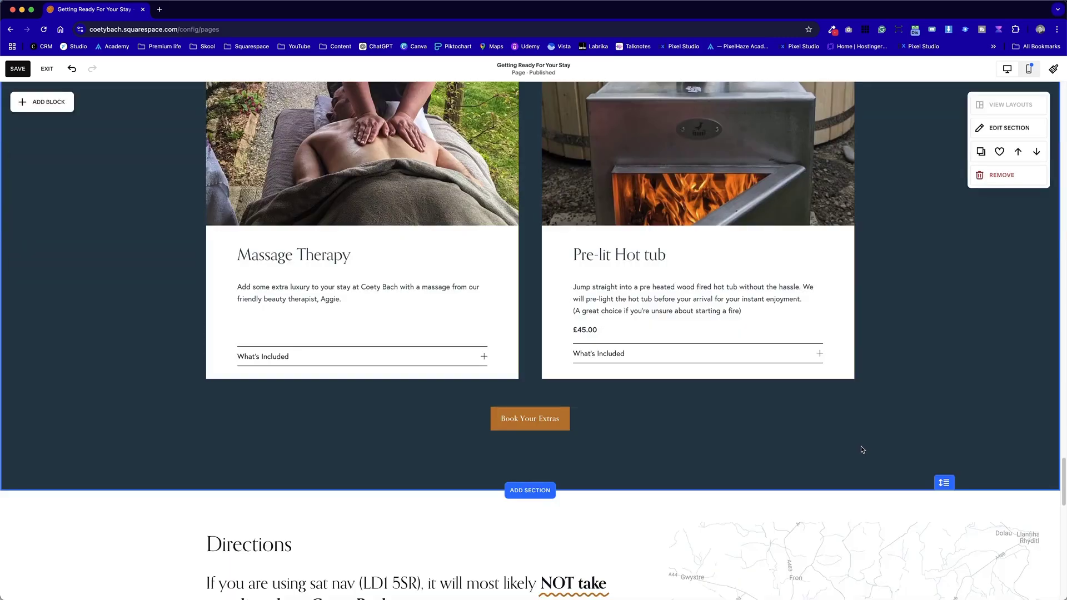
scroll(861, 452, up, 2)
scroll(860, 450, up, 8)
scroll(391, 339, down, 2)
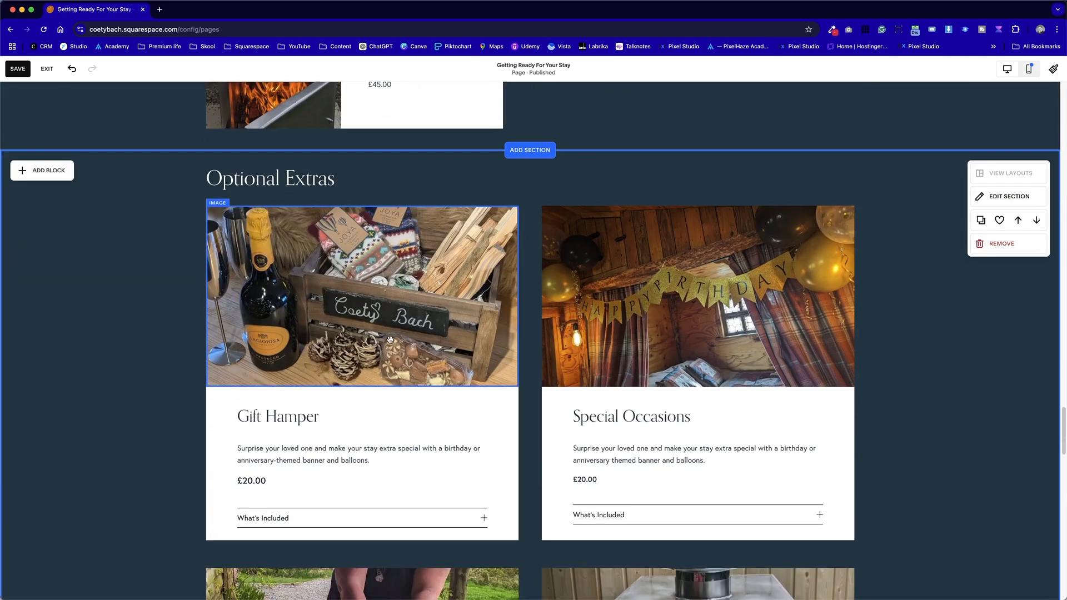
drag(249, 146, 763, 597)
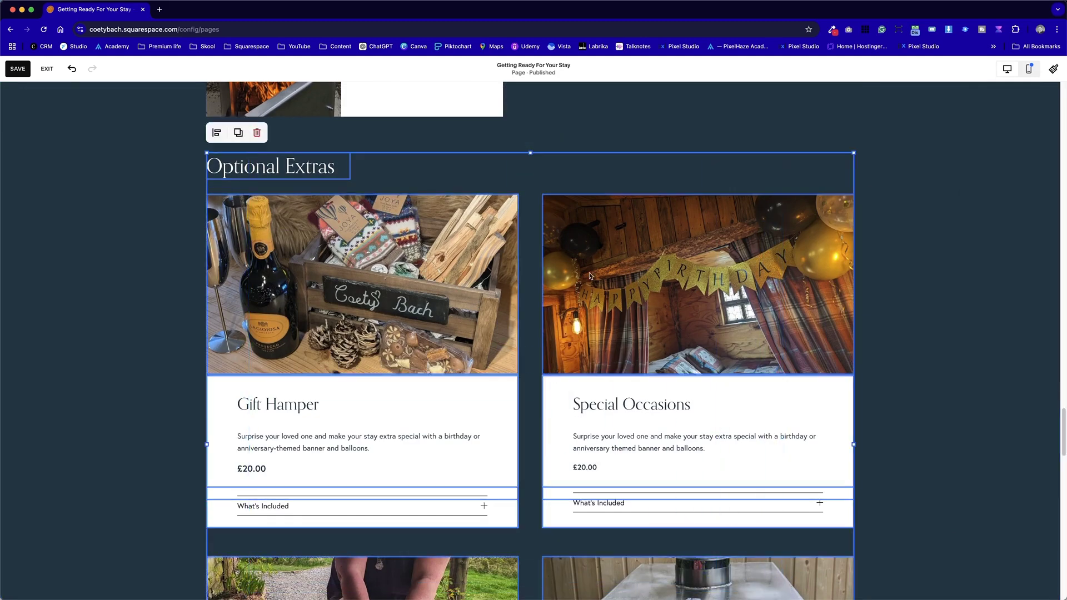
drag(598, 248, 599, 257)
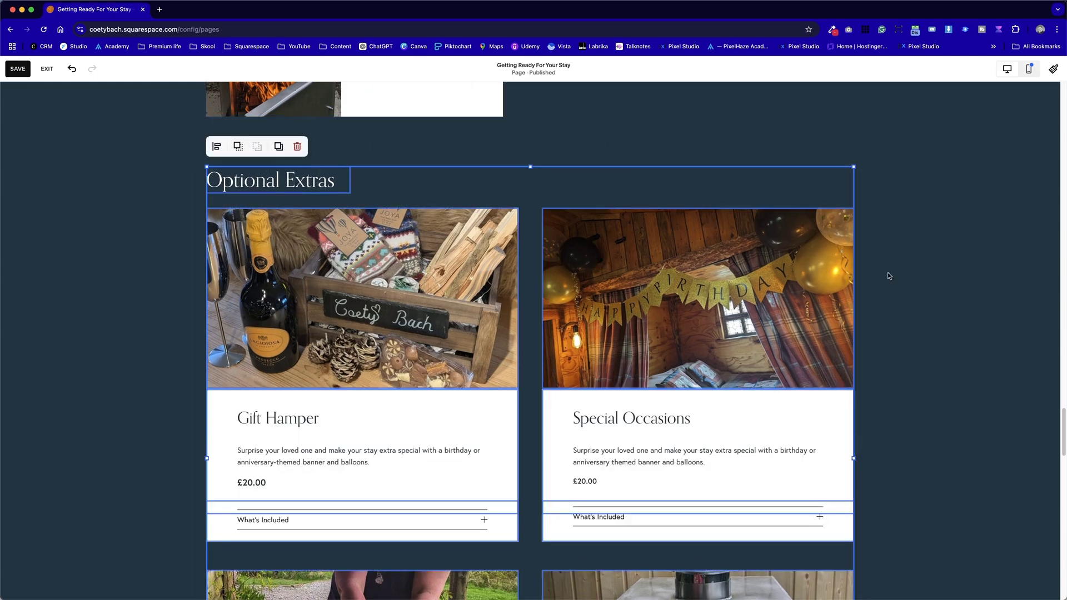
Select the Massage Therapy and Pre-lit Hot tub text blocks and accordions with the Book Your Extras form and move them down slightly below the images
click(946, 346)
scroll(924, 363, down, 6)
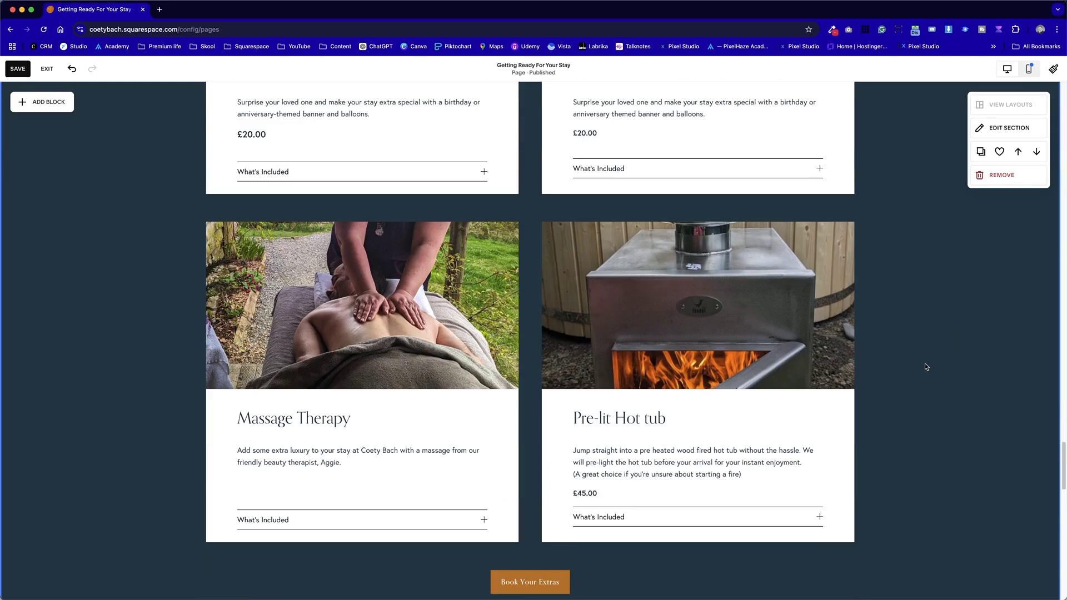
scroll(741, 512, up, 5)
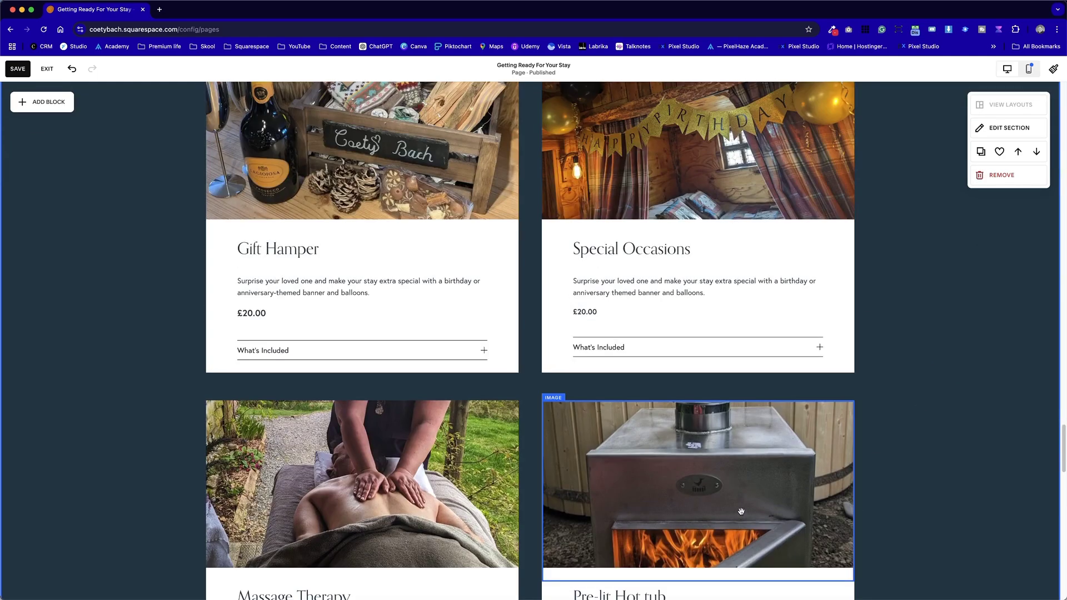
scroll(741, 508, down, 4)
scroll(741, 509, down, 2)
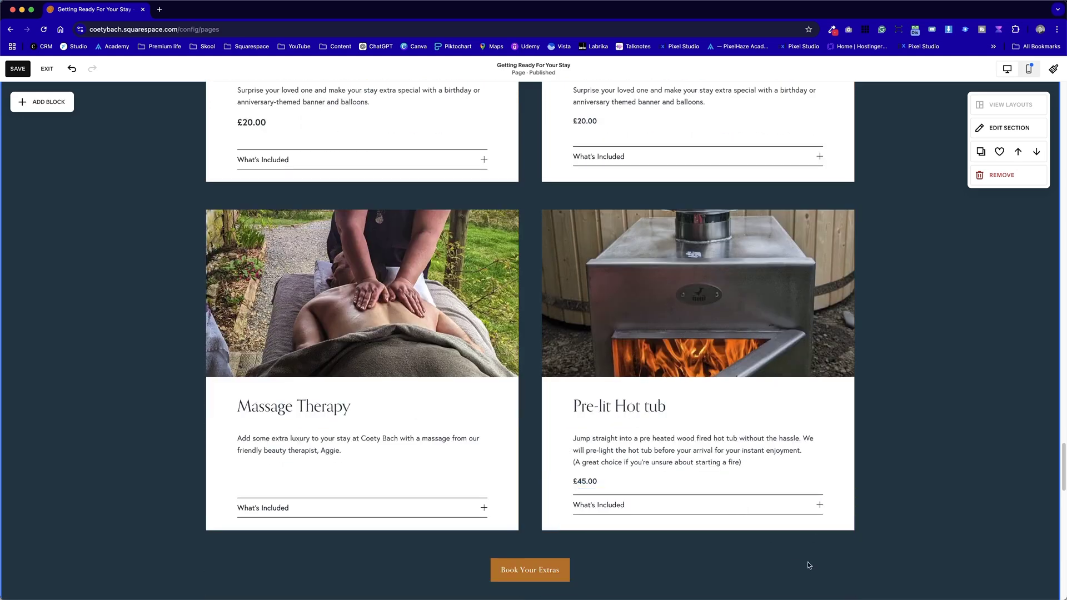
drag(806, 567, 249, 400)
drag(457, 412, 458, 421)
click(973, 389)
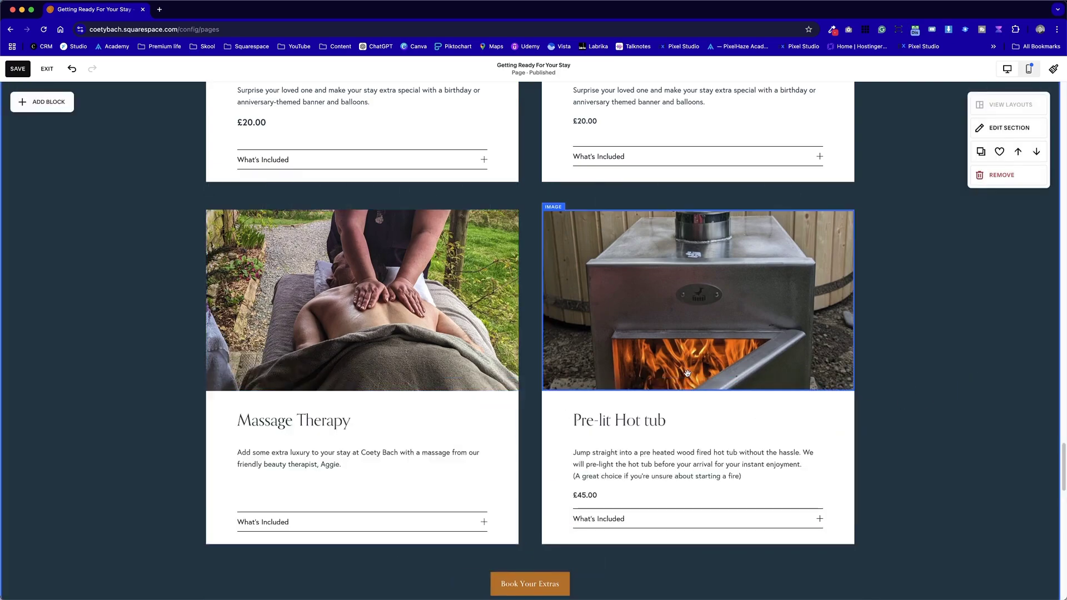
Switch to the mobile layout and move the Massage Therapy image from beneath the Gift Hamper card to just above the Book Your Extras button
scroll(603, 229, up, 10)
scroll(419, 384, down, 7)
scroll(419, 384, down, 3)
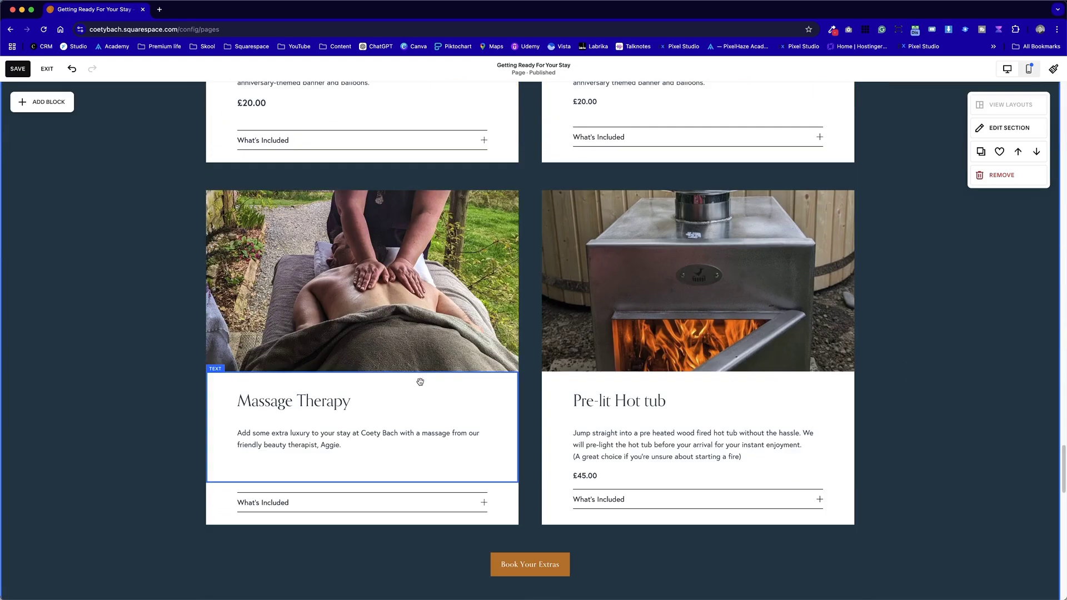
scroll(822, 459, down, 1)
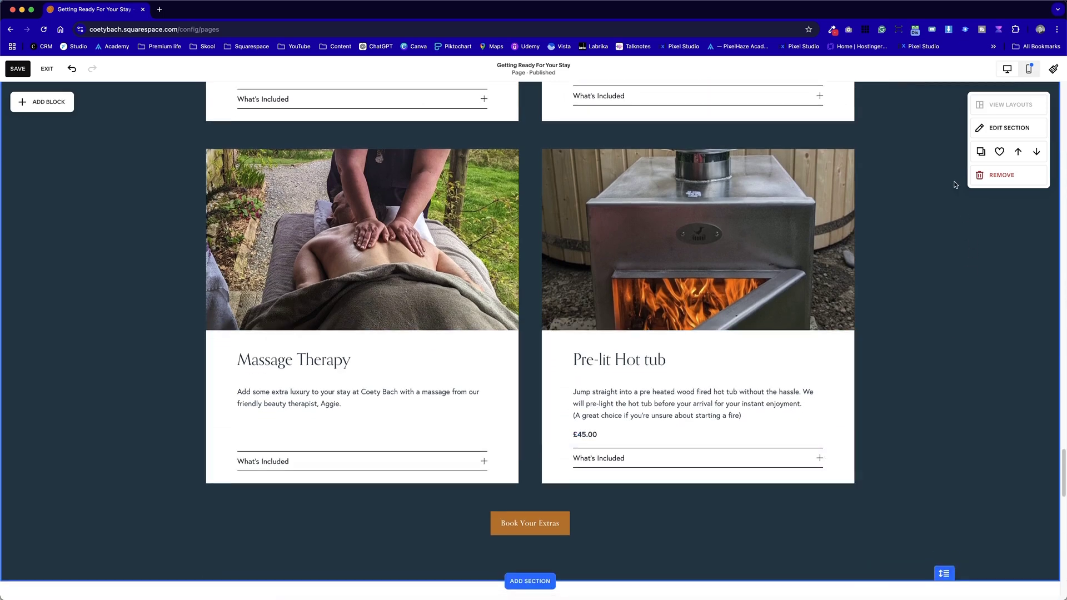
click(1028, 70)
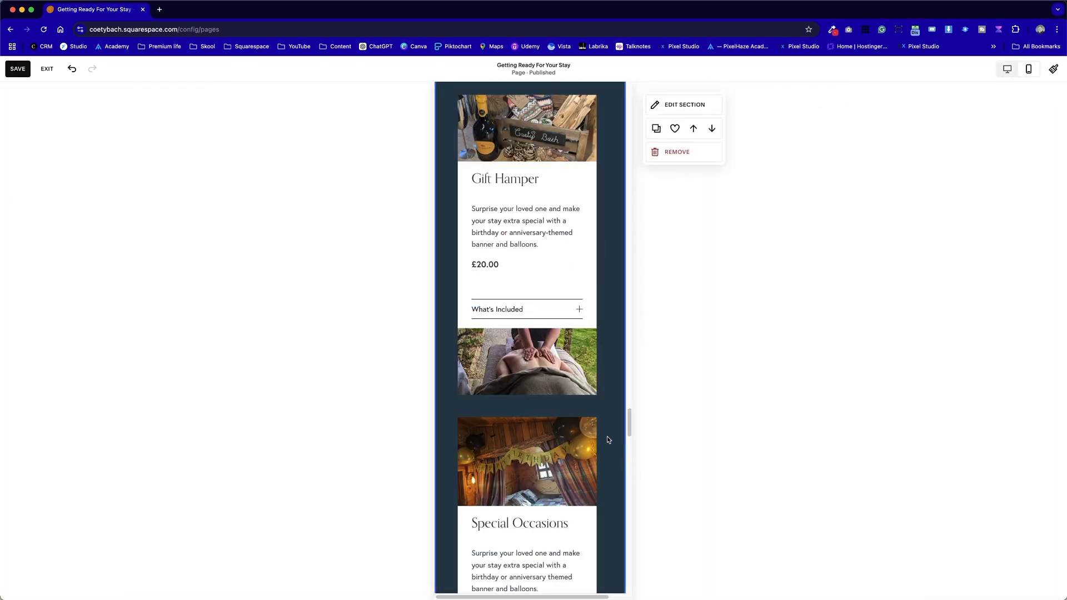
scroll(607, 435, up, 2)
scroll(606, 435, down, 7)
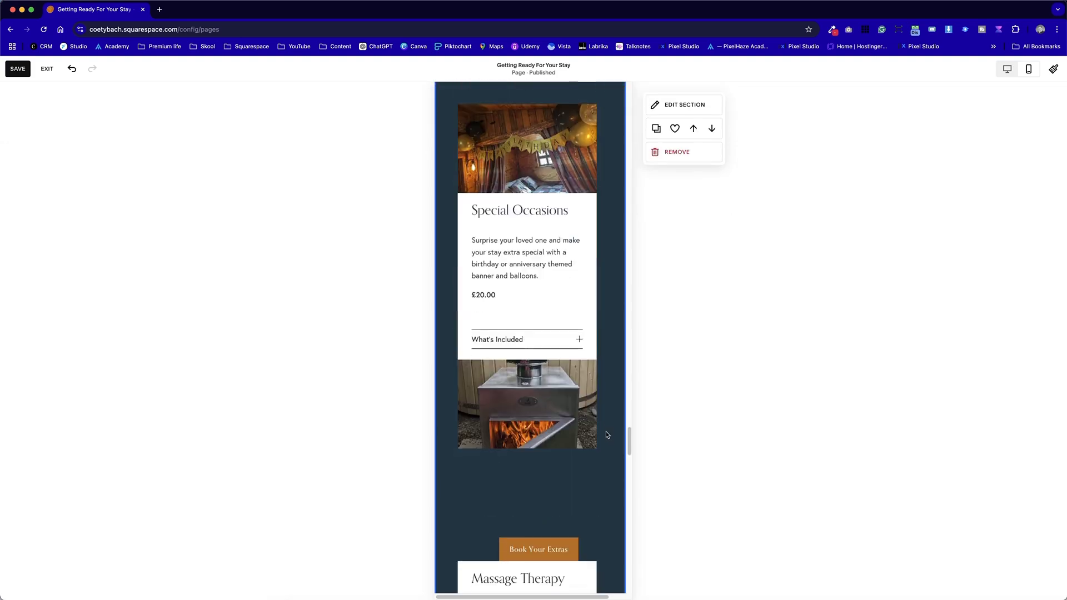
scroll(606, 433, up, 3)
click(583, 492)
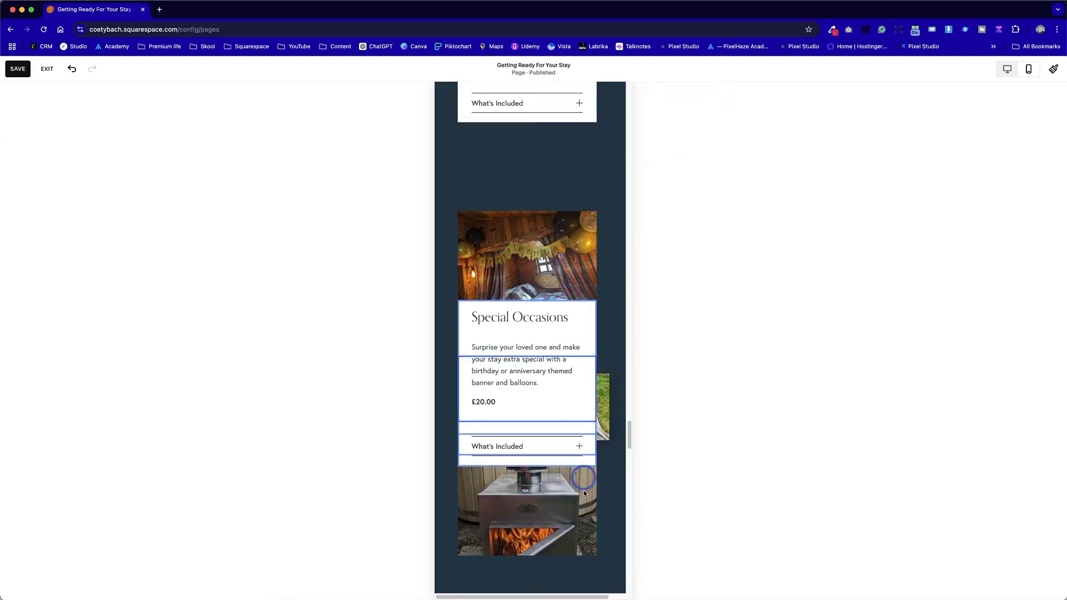
drag(583, 493, 549, 525)
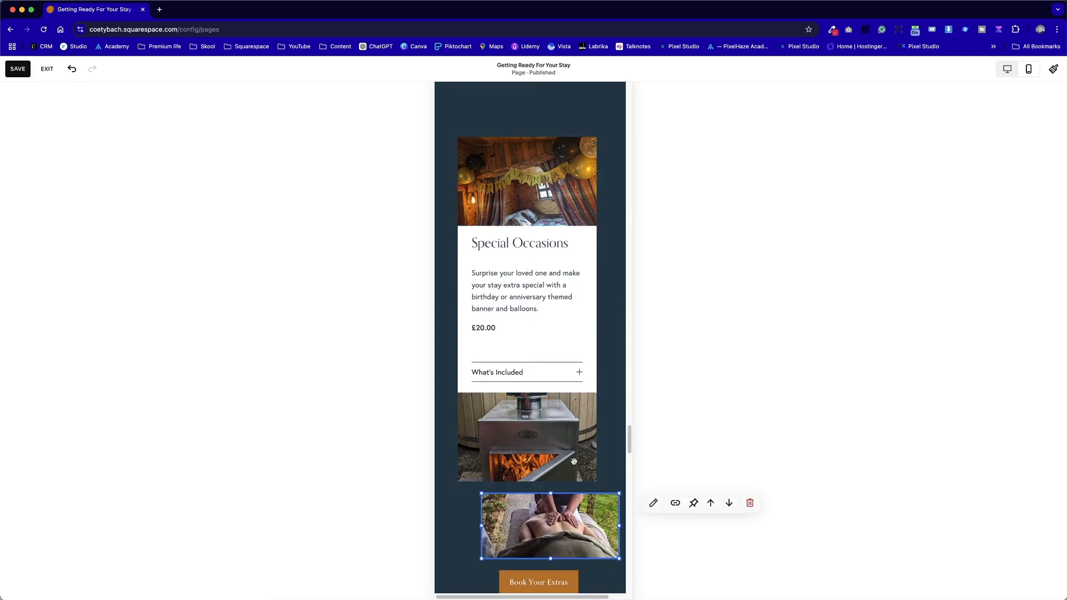
Move the whole Special Occasions card up to sit closer beneath the Gift Hamper card in the mobile layout
scroll(574, 462, up, 5)
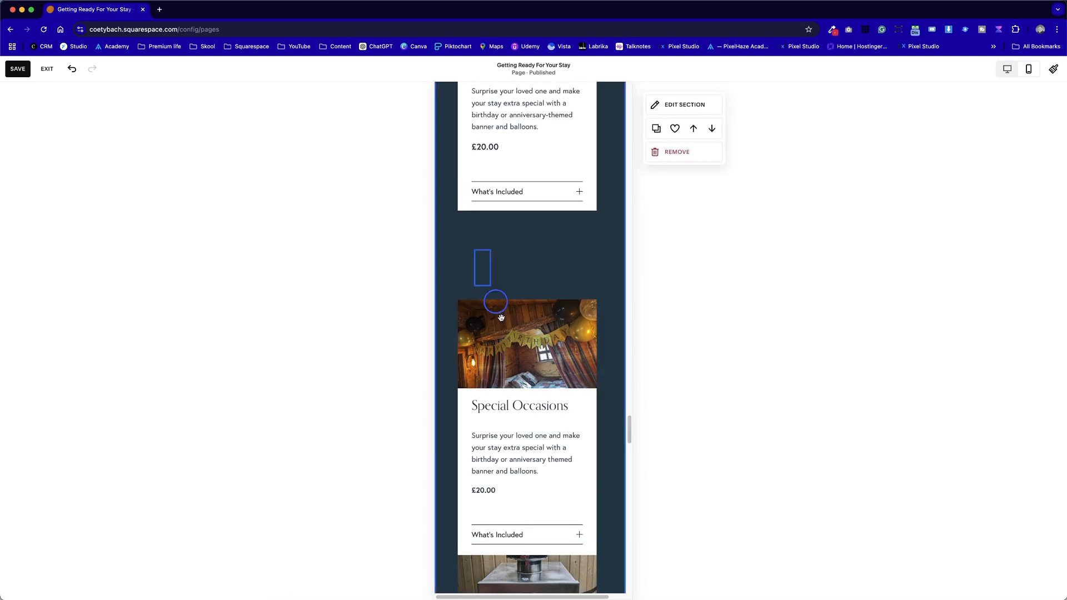
drag(501, 318, 560, 540)
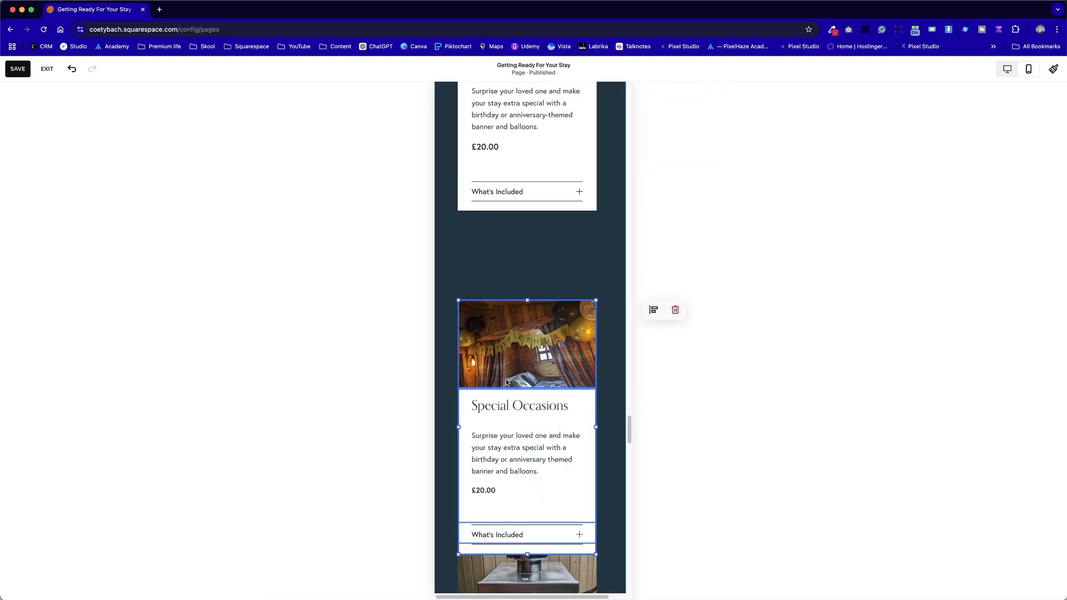
drag(507, 347, 507, 282)
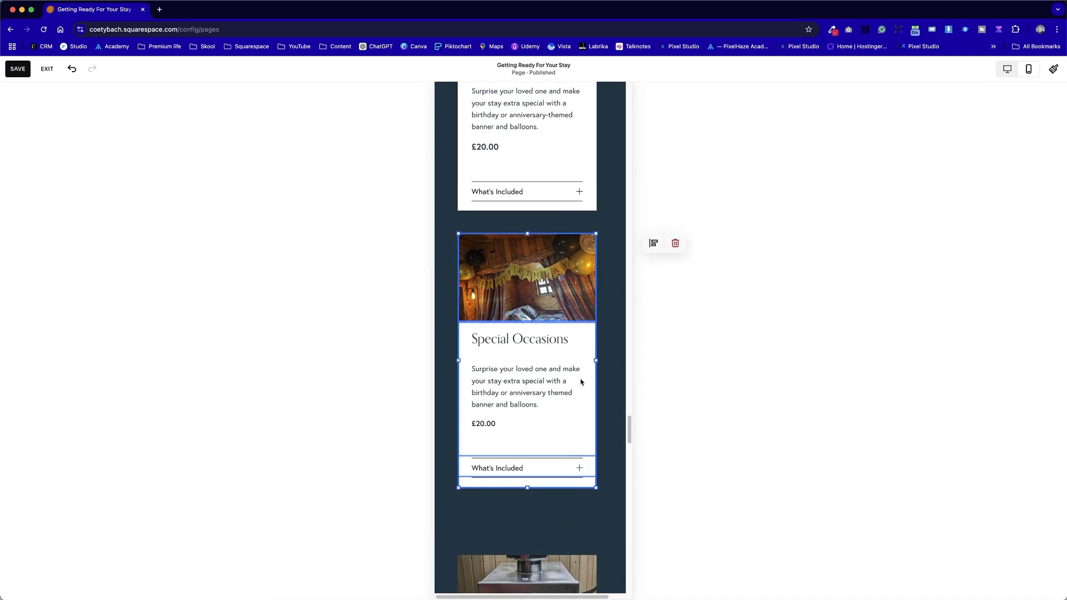
click(617, 400)
Move the Pre-lit Hot tub image down to its own text block and place the Massage Therapy image beneath the Special Occasions card
scroll(603, 434, down, 7)
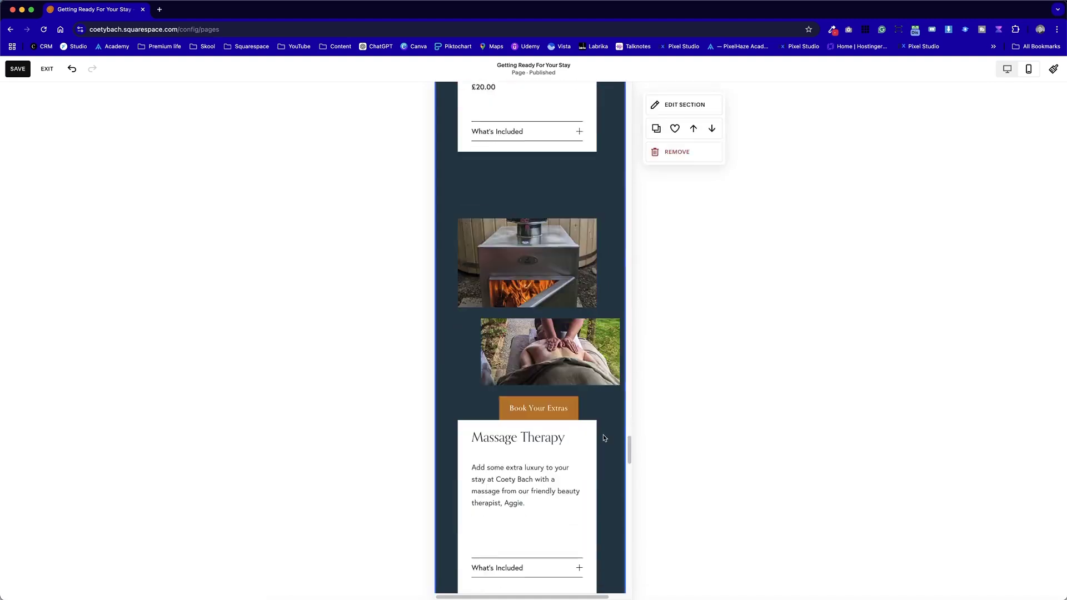
drag(567, 235, 576, 580)
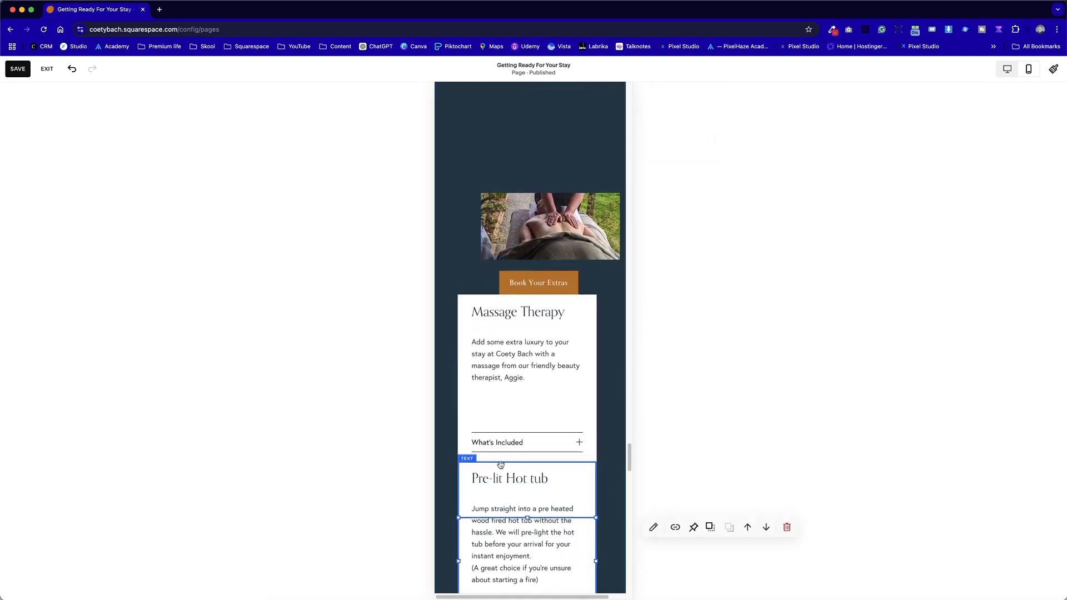
scroll(505, 469, up, 3)
drag(549, 431, 526, 287)
click(525, 379)
scroll(533, 367, up, 7)
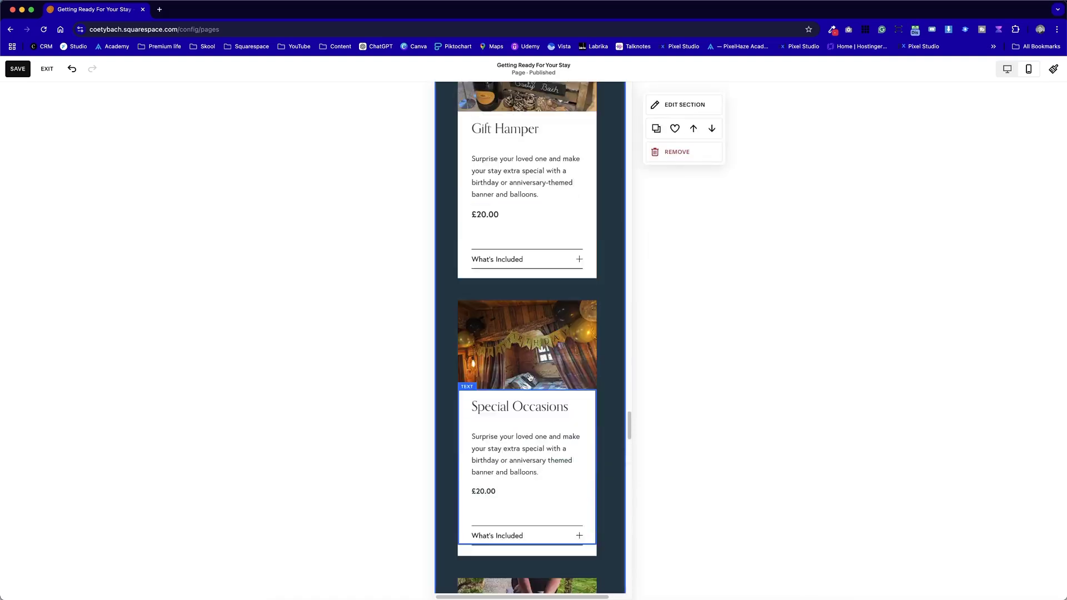
Place the Massage Therapy text and accordion directly under its image, with the Book Your Extras button below that card
scroll(536, 400, down, 4)
scroll(527, 472, down, 4)
drag(511, 507, 482, 343)
scroll(500, 367, down, 1)
scroll(533, 508, down, 1)
drag(545, 394, 516, 341)
click(507, 414)
Move the Pre-lit Hot tub text and accordion up to narrow the gap beneath the Massage Therapy card
scroll(502, 433, down, 3)
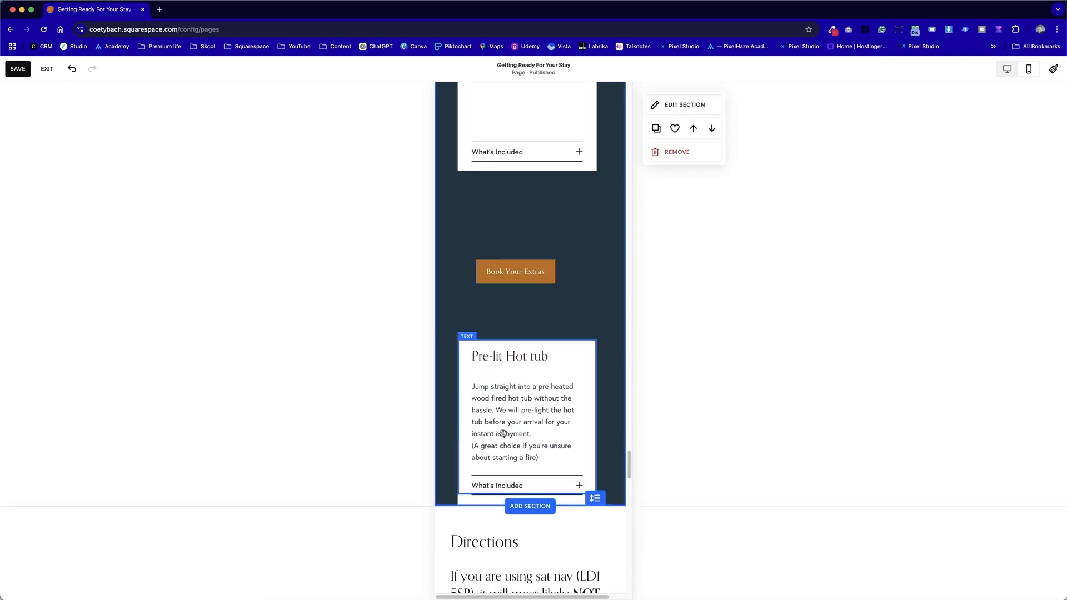
scroll(520, 417, up, 3)
mouse_move(528, 449)
mouse_down()
mouse_move(525, 524)
mouse_move(510, 459)
mouse_up()
scroll(528, 432, up, 6)
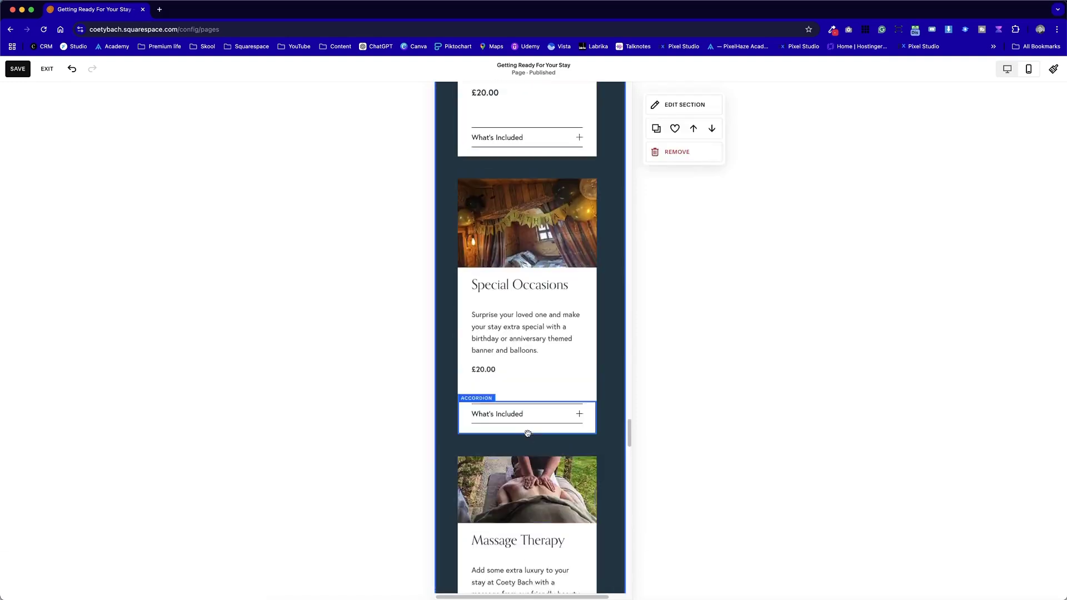
scroll(528, 429, down, 9)
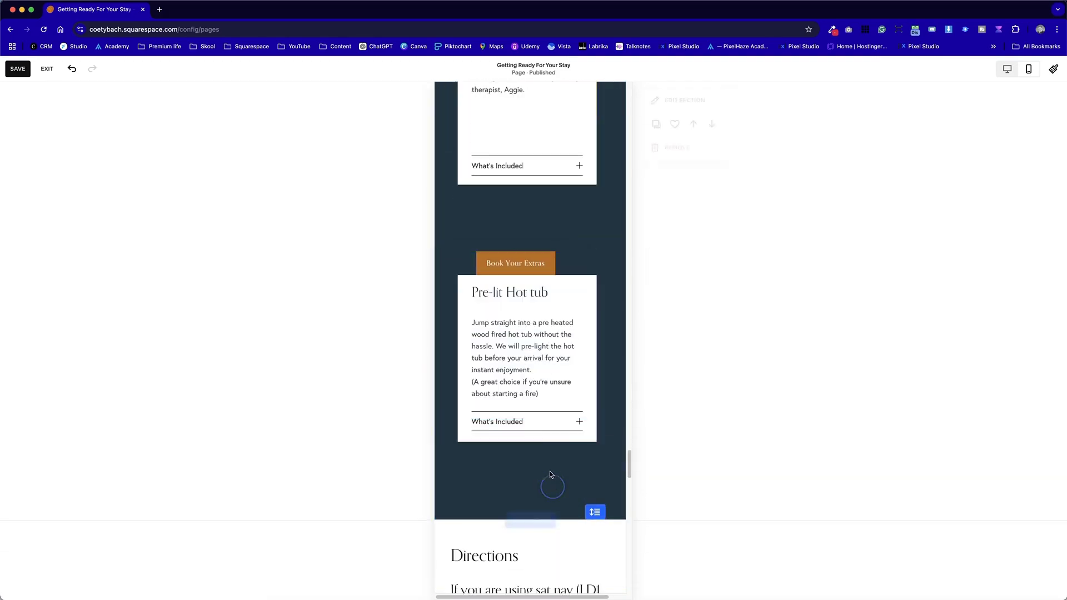
Send the Pre-lit Hot tub text block backward and move its image up directly beneath the Massage Therapy card
click(592, 373)
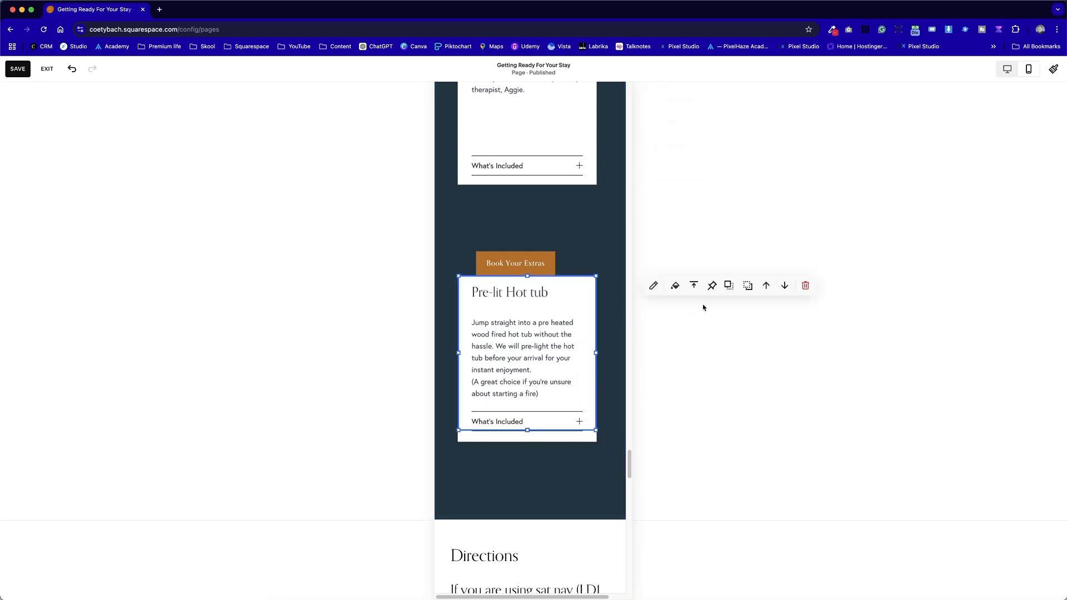
click(745, 288)
click(516, 451)
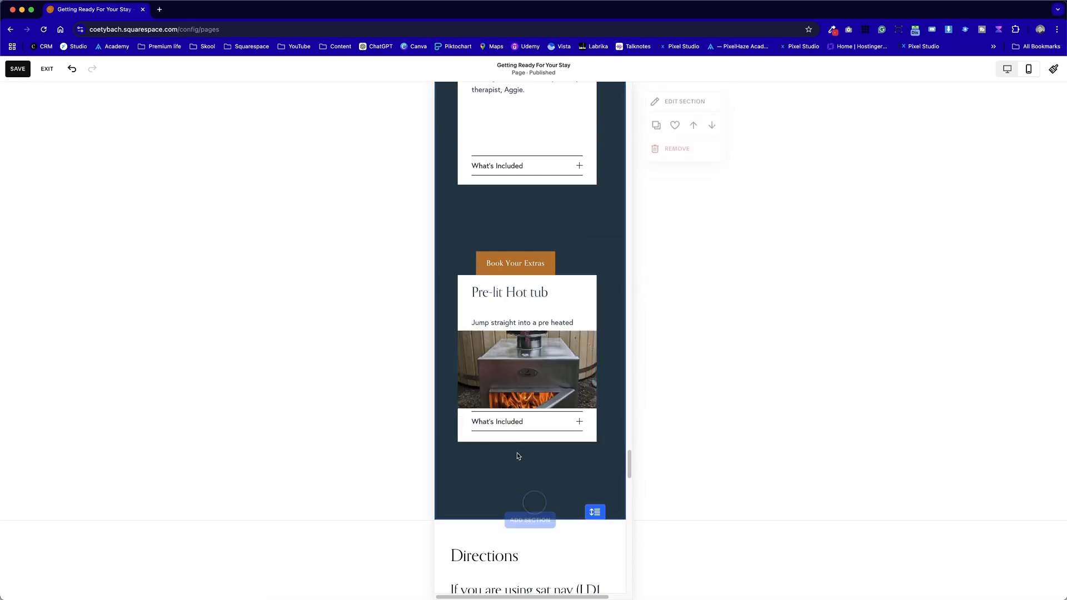
drag(515, 388, 489, 263)
Align the Pre-lit Hot tub text directly below its image and move its What's Included accordion down beneath the £45.00 price
click(553, 482)
drag(554, 490, 533, 345)
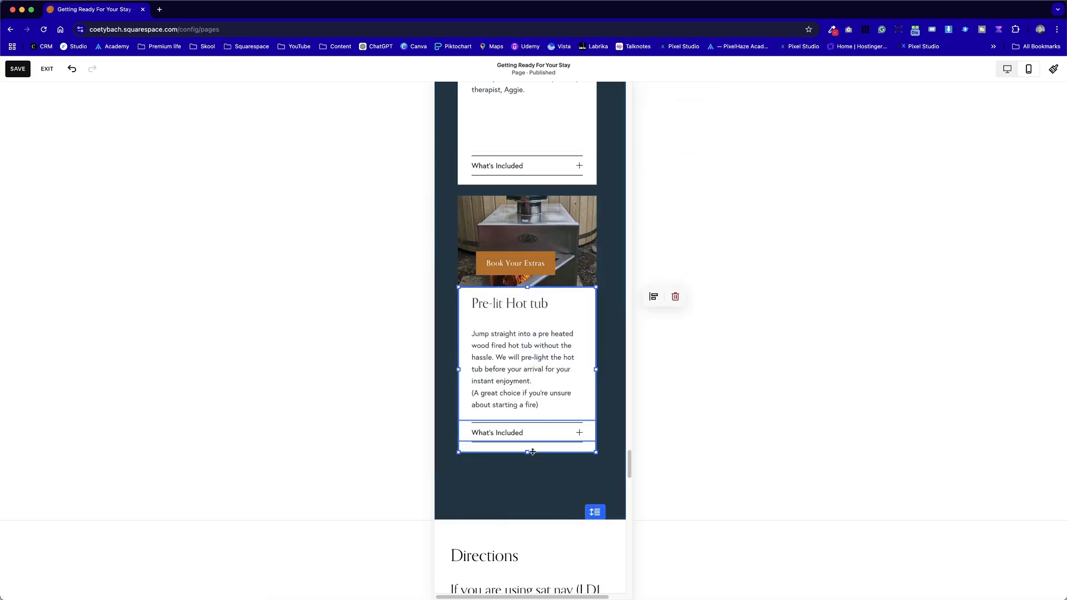
click(546, 470)
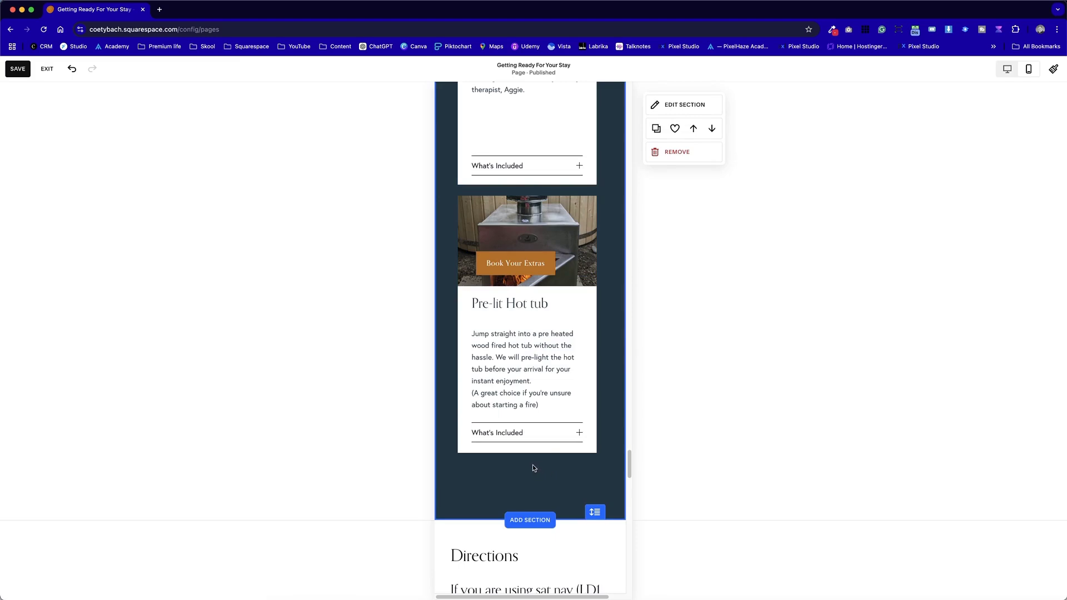
click(513, 433)
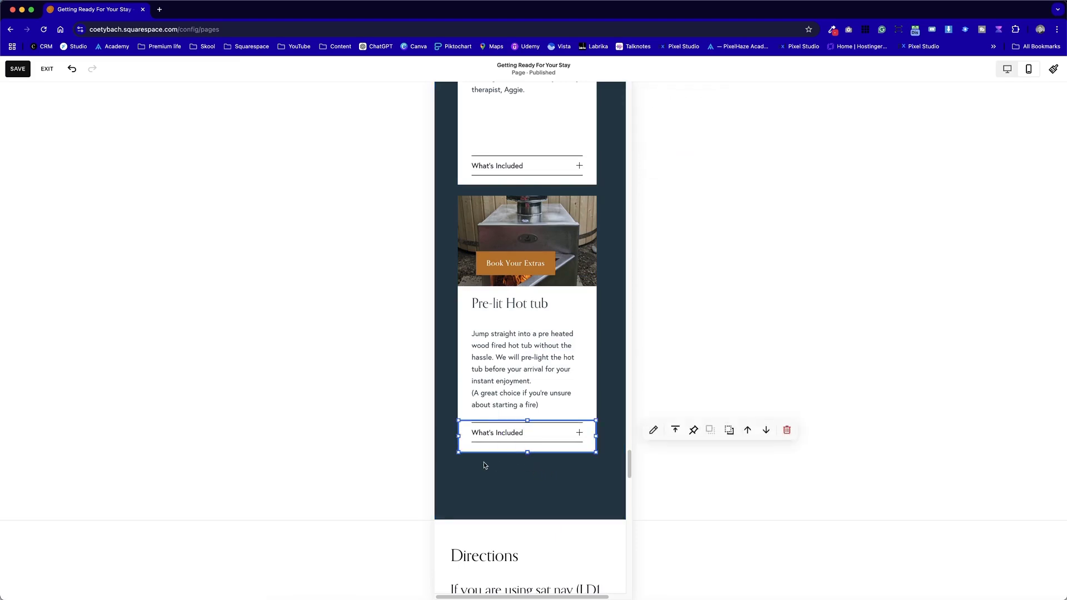
drag(503, 434, 478, 491)
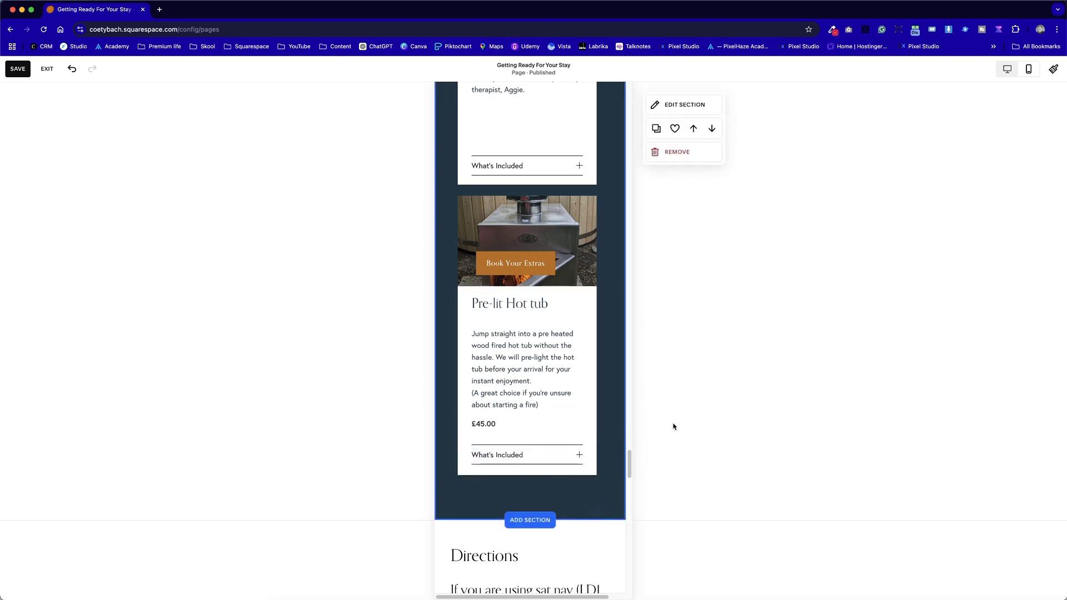
Move the Book Your Extras form beneath the Pre-lit Hot tub card and widen its block towards the section's outer edge
drag(526, 267, 534, 503)
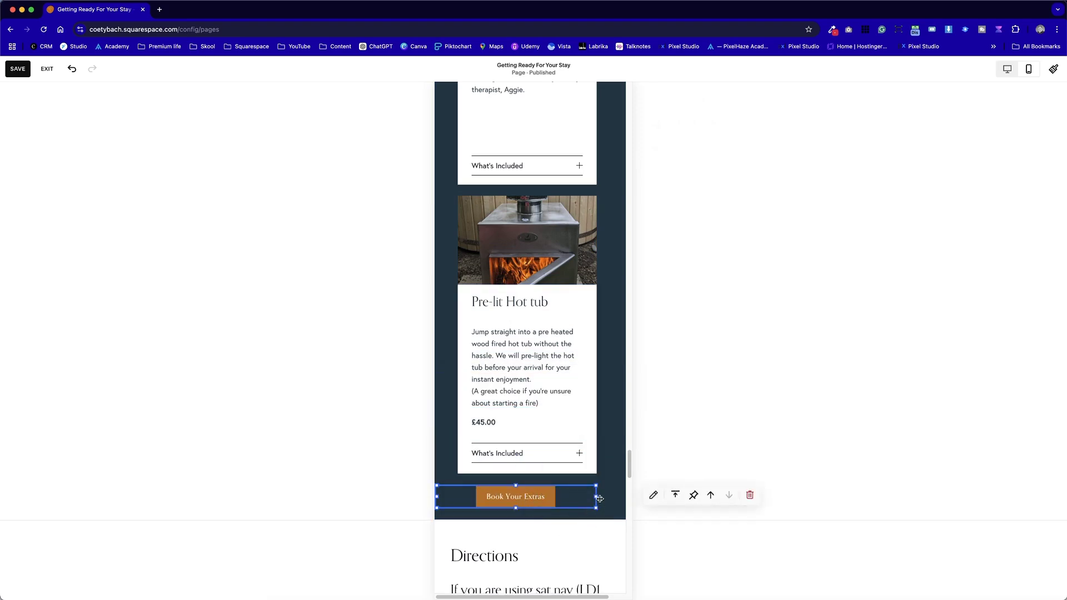
drag(600, 499, 630, 503)
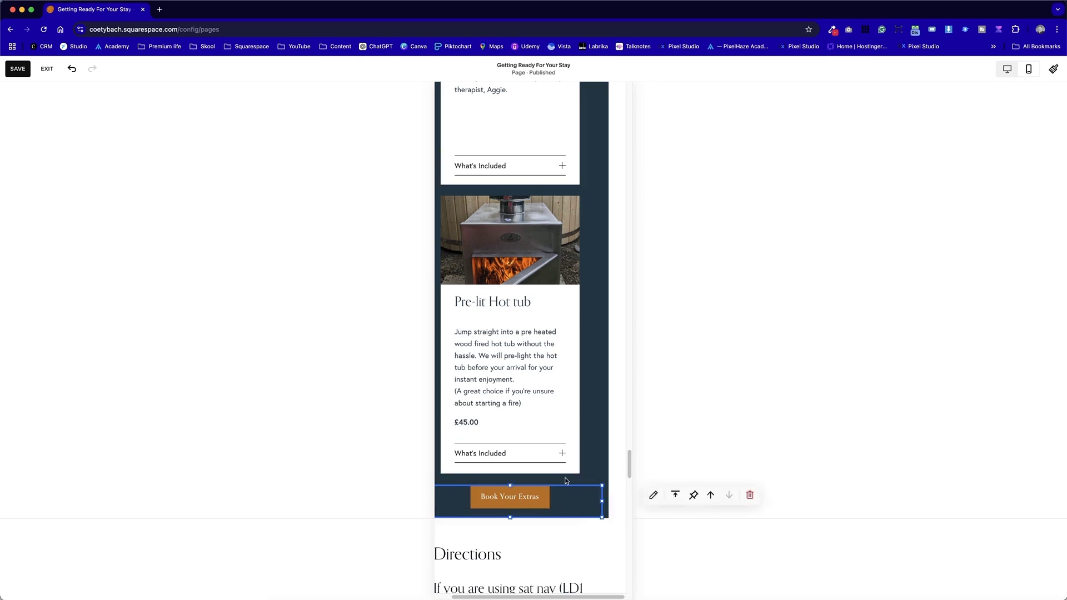
click(556, 495)
Move the Pre-lit Hot tub card and Book Your Extras form down together to match the spacing between the mobile cards
scroll(557, 498, down, 7)
scroll(558, 499, down, 4)
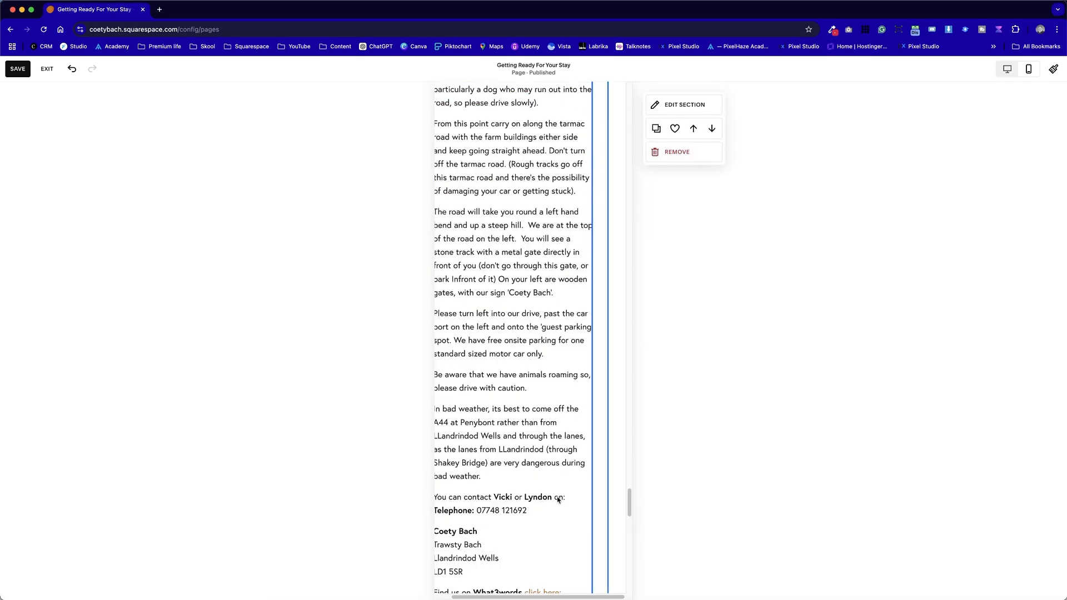
scroll(558, 497, up, 8)
scroll(581, 420, up, 10)
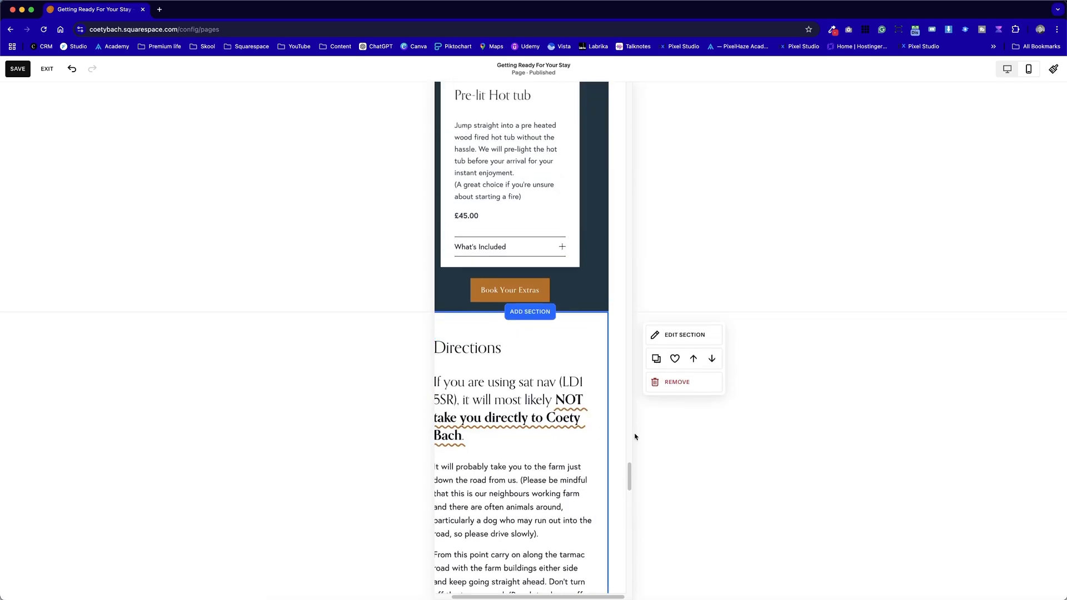
scroll(562, 425, down, 4)
scroll(562, 423, down, 1)
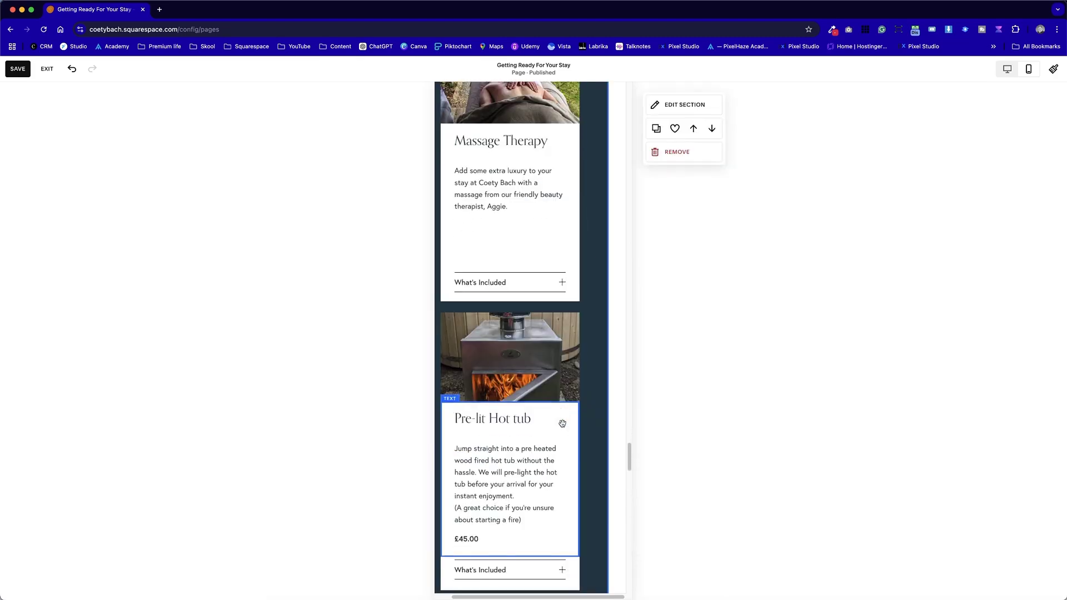
scroll(563, 423, up, 3)
scroll(578, 423, down, 6)
scroll(586, 423, up, 1)
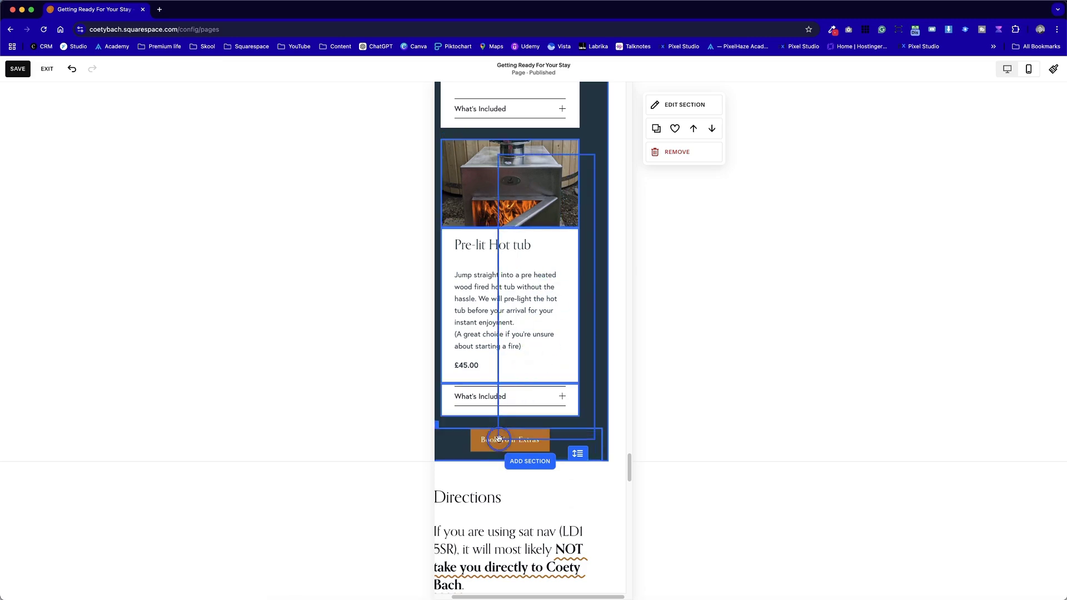
click(509, 240)
drag(512, 200, 527, 204)
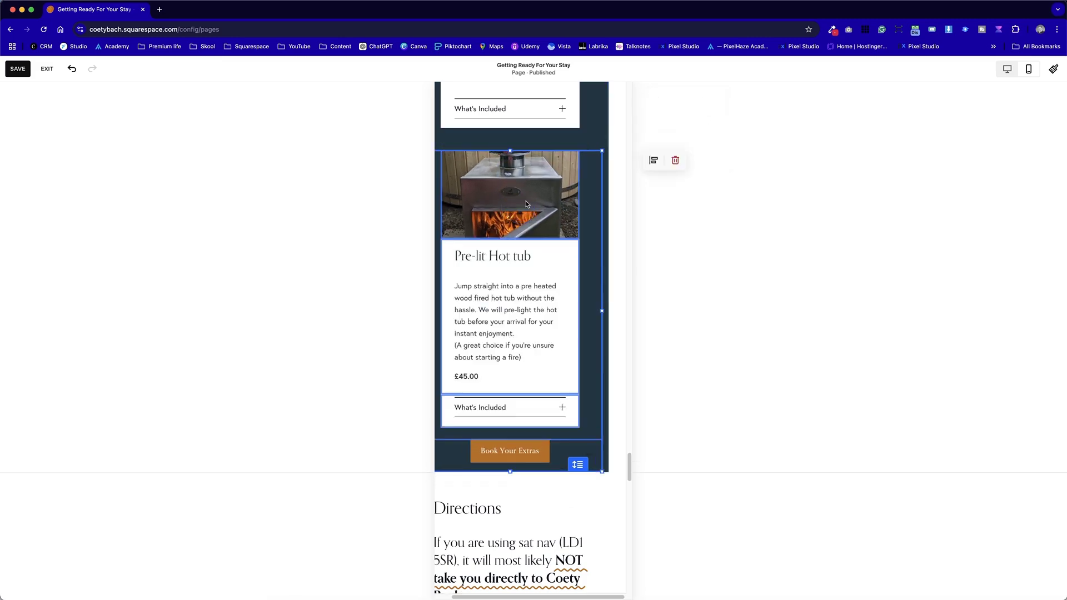
Save the page changes and switch back to the desktop layout
scroll(453, 325, up, 10)
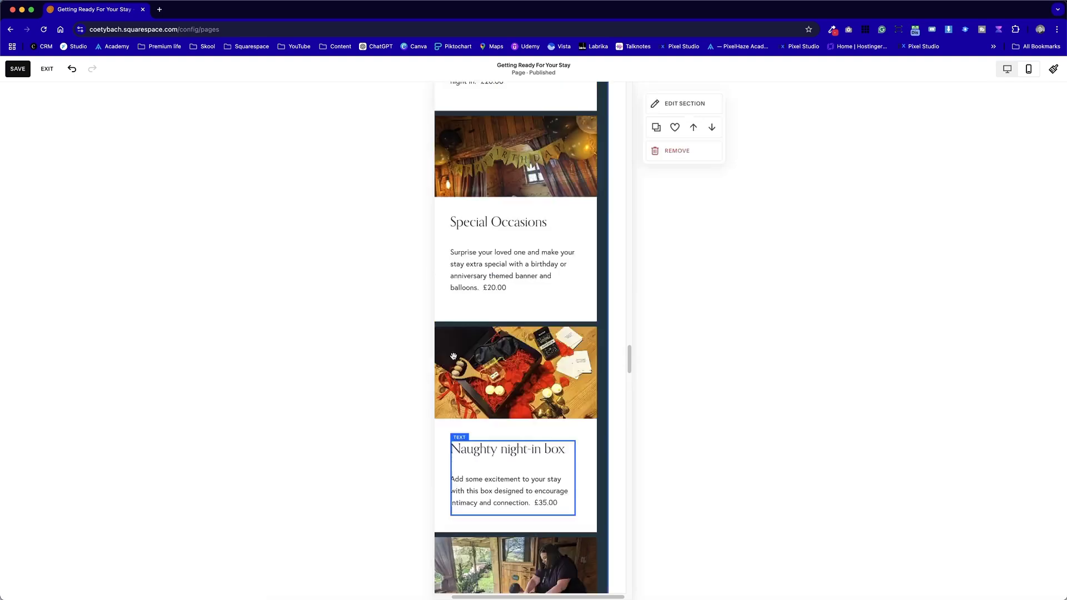
scroll(454, 356, down, 10)
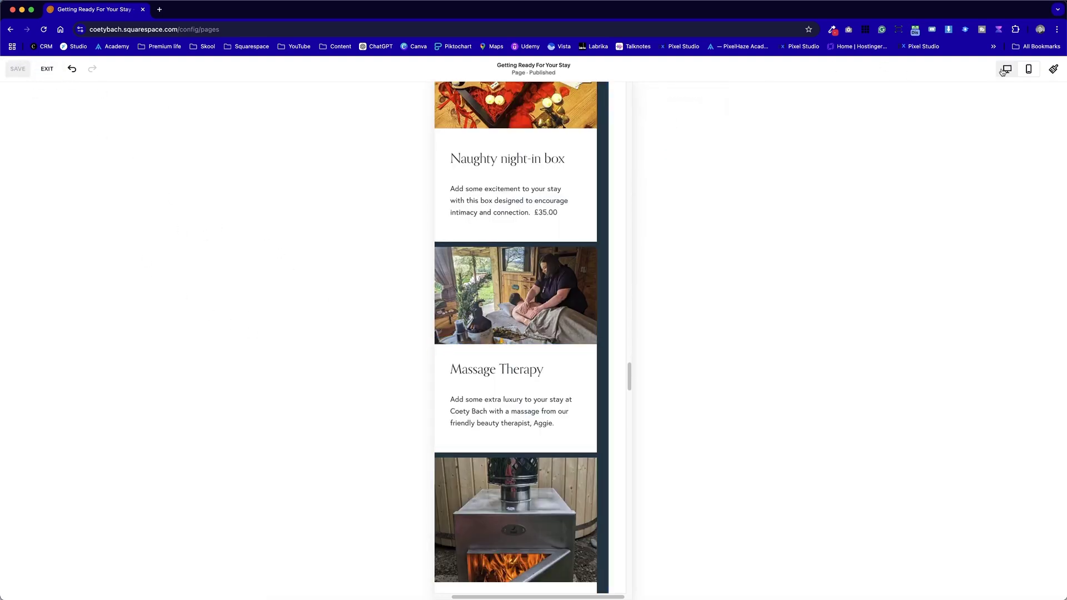
click(1005, 70)
scroll(486, 467, down, 15)
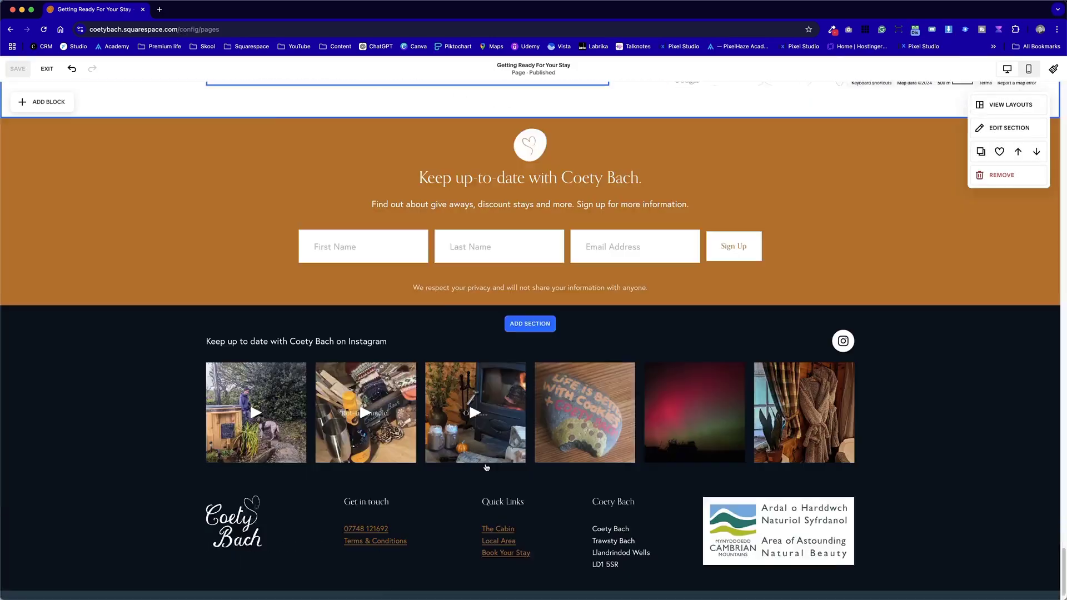
Clear the block selection and review the Optional Extras cards and Book Your Extras button in the desktop layout
scroll(486, 467, up, 15)
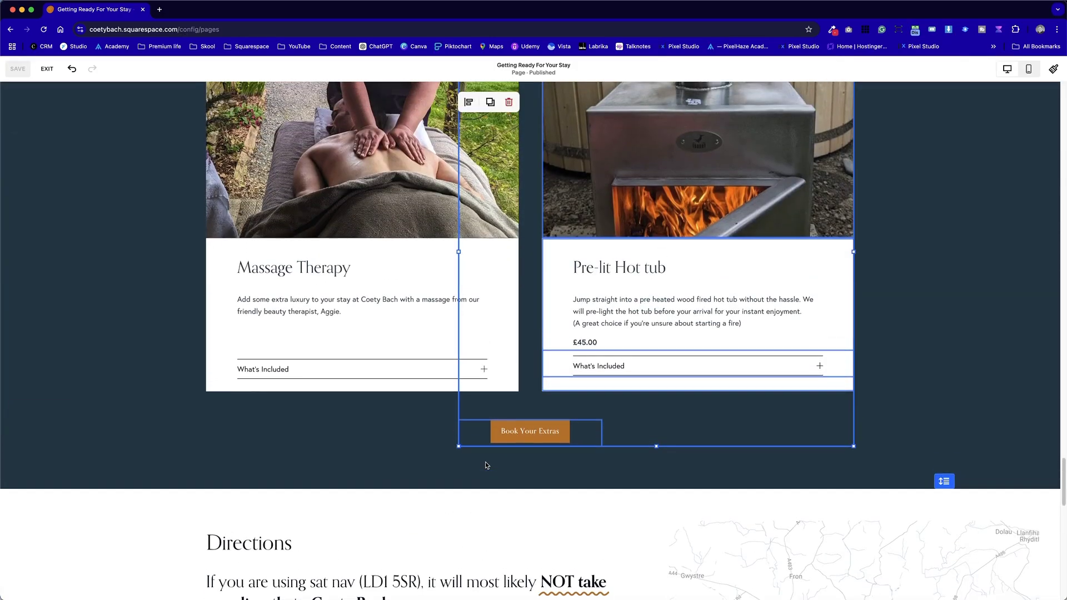
click(375, 451)
scroll(375, 450, up, 1)
scroll(243, 432, up, 2)
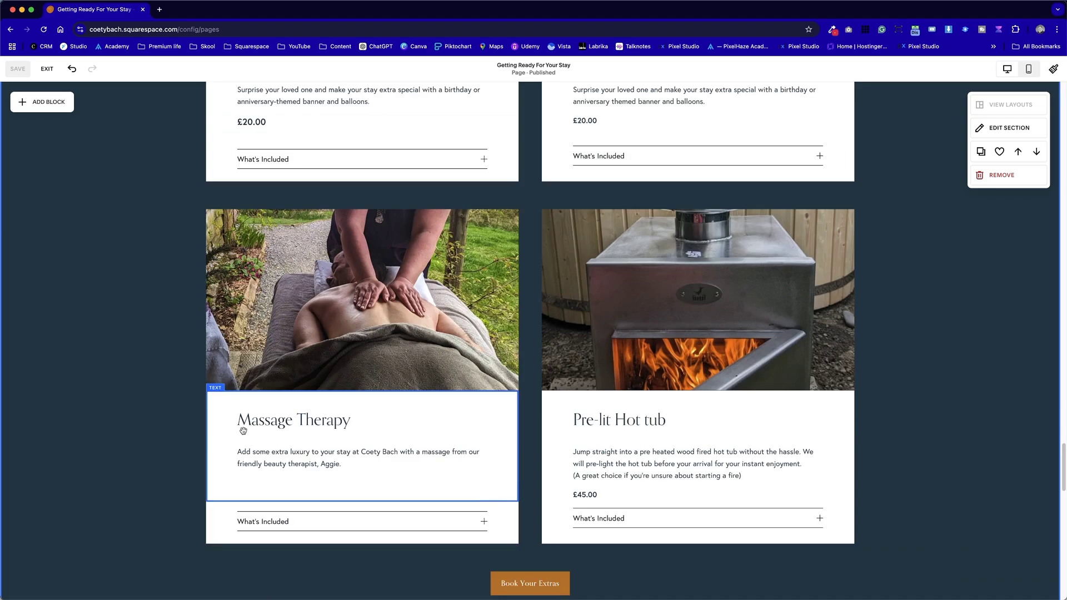
scroll(243, 431, up, 6)
scroll(245, 432, down, 7)
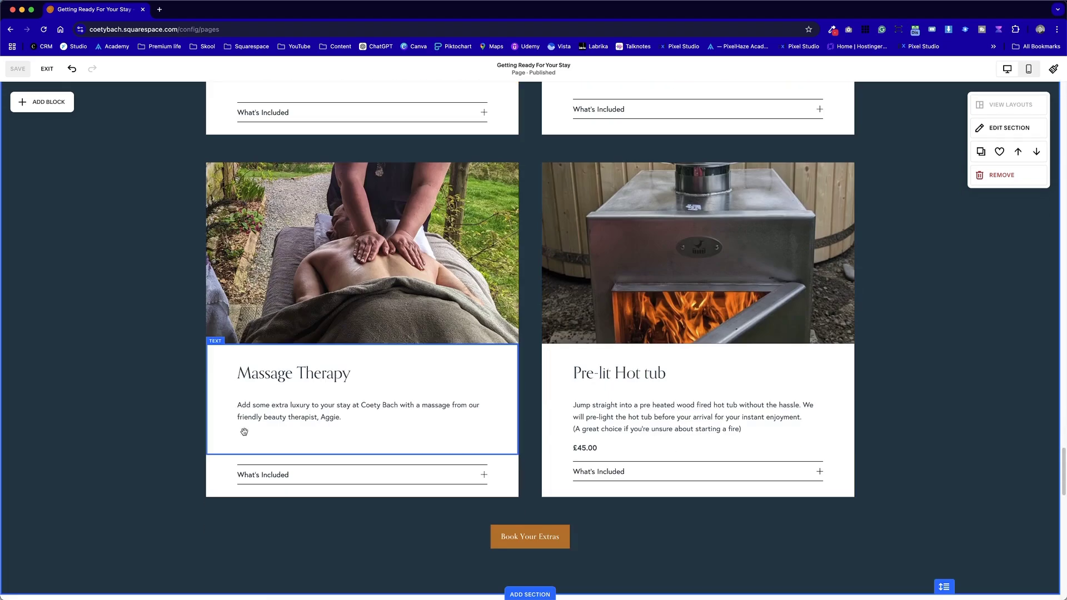
In the mobile layout, extend the Optional Extras section slightly below the Book Your Extras button, then save and exit the editor
click(1029, 68)
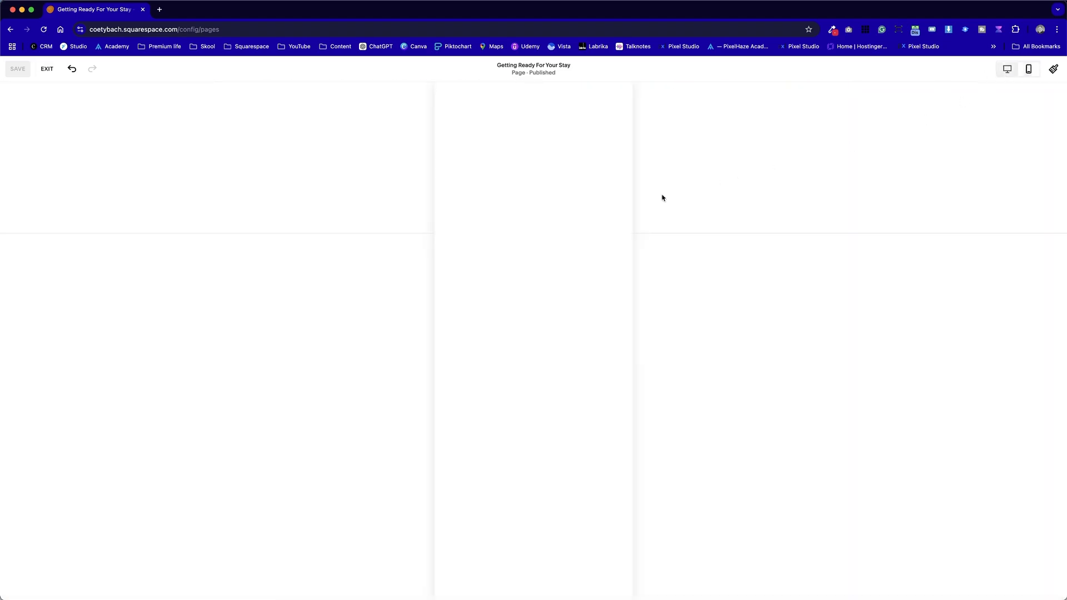
scroll(551, 357, down, 12)
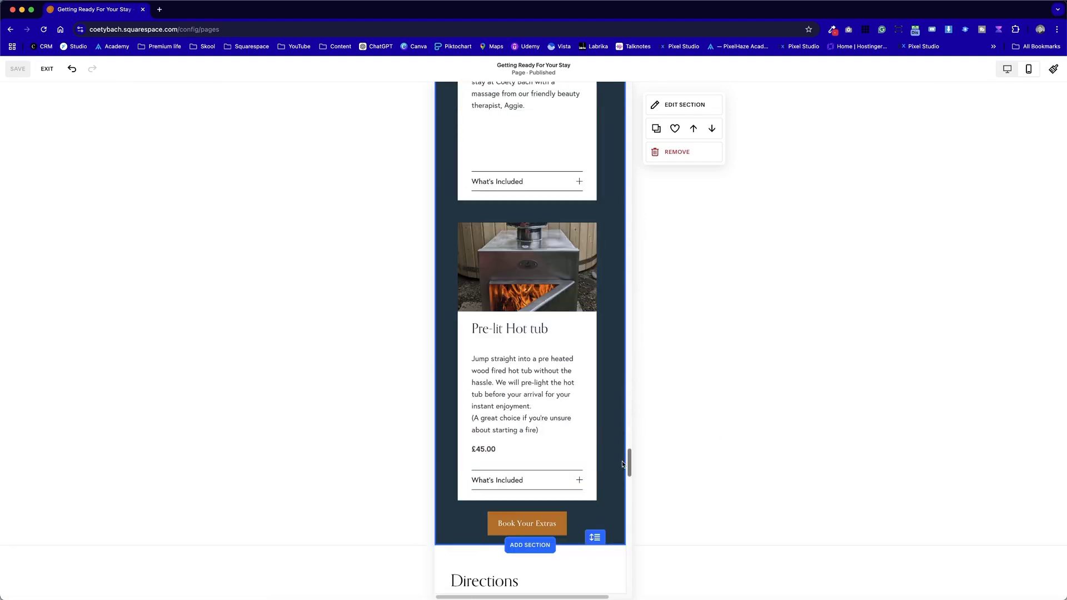
scroll(623, 464, up, 1)
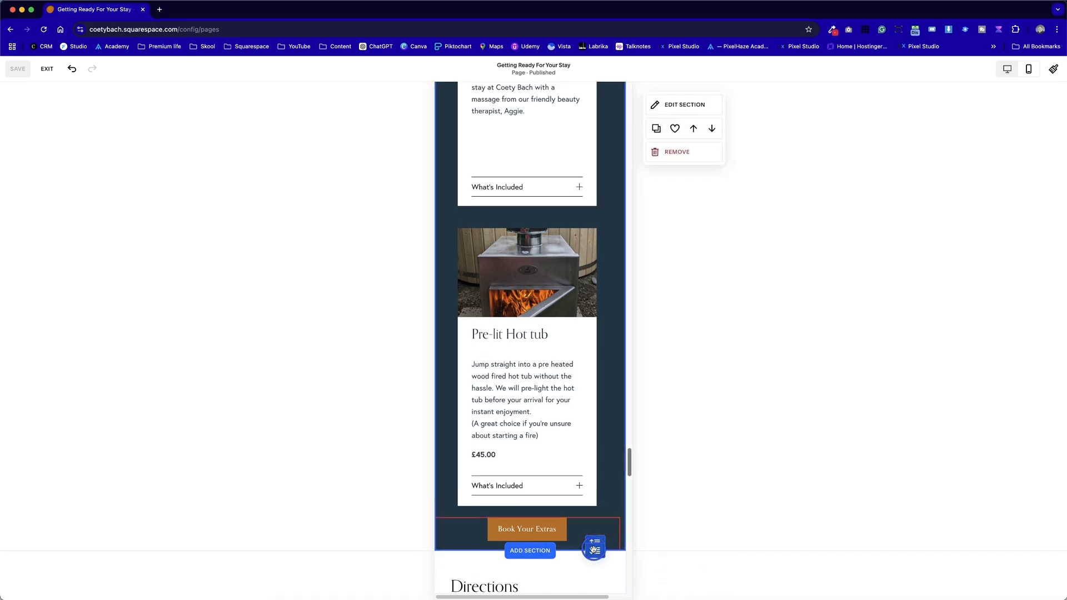
drag(595, 543, 595, 554)
scroll(605, 511, up, 15)
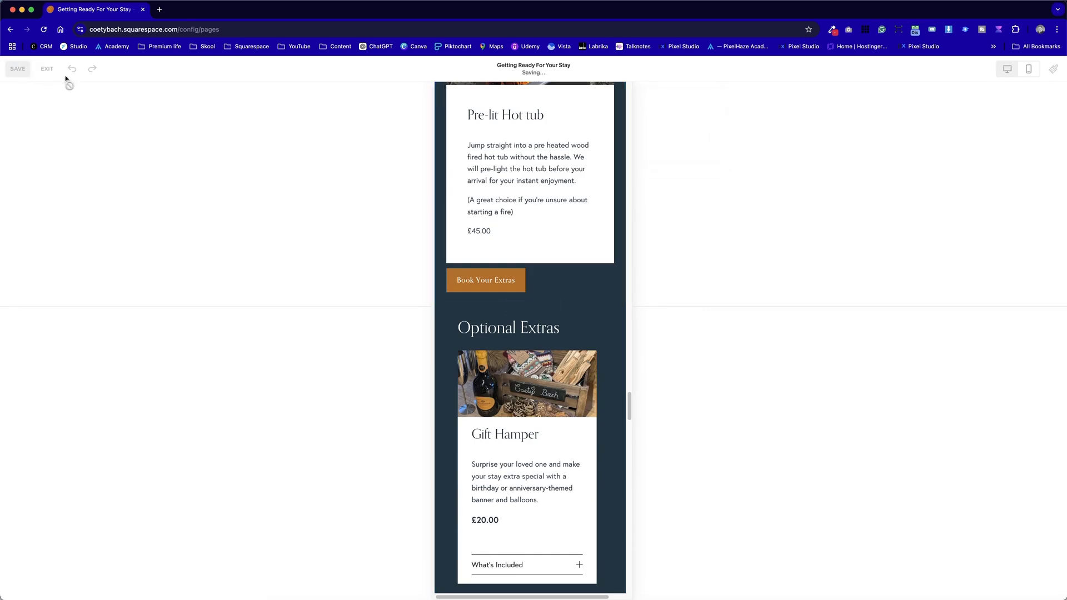
click(46, 68)
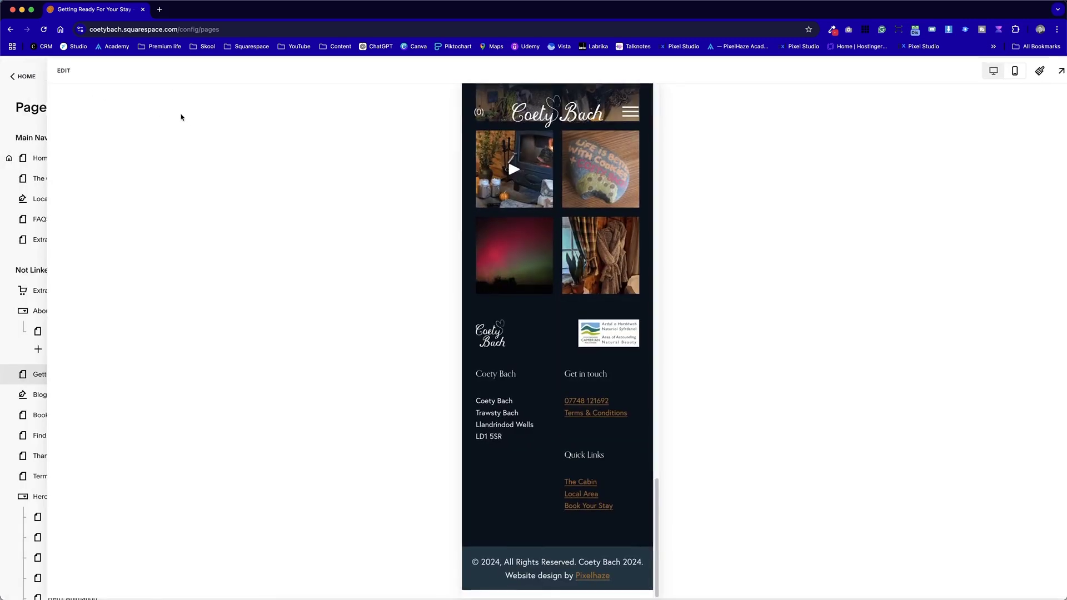
Preview the page at desktop width and compare the new Optional Extras cards with the old extras section above
click(977, 76)
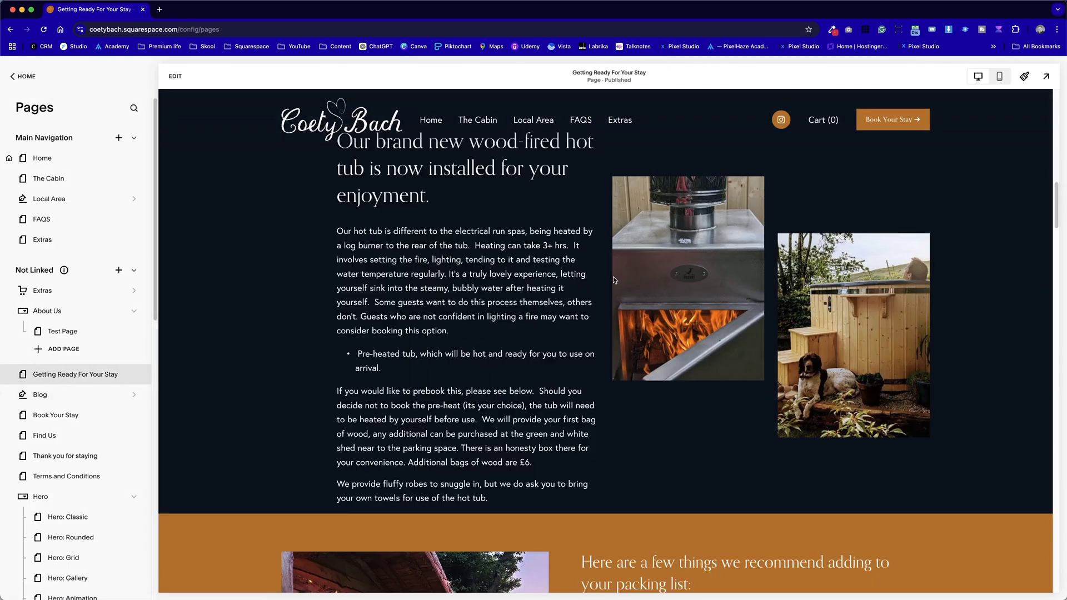
scroll(615, 281, down, 15)
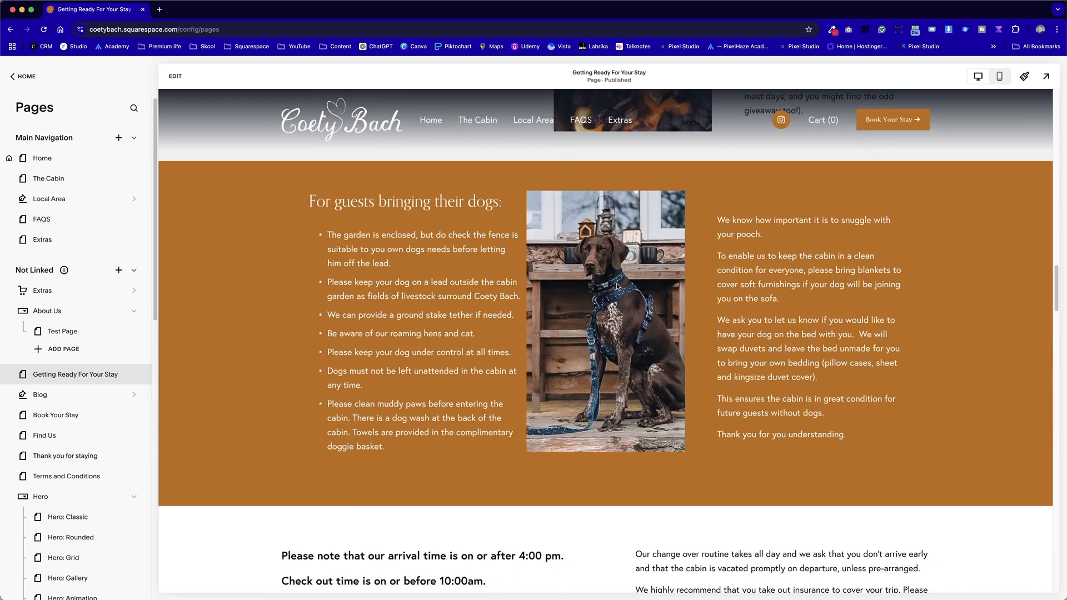
scroll(616, 286, down, 15)
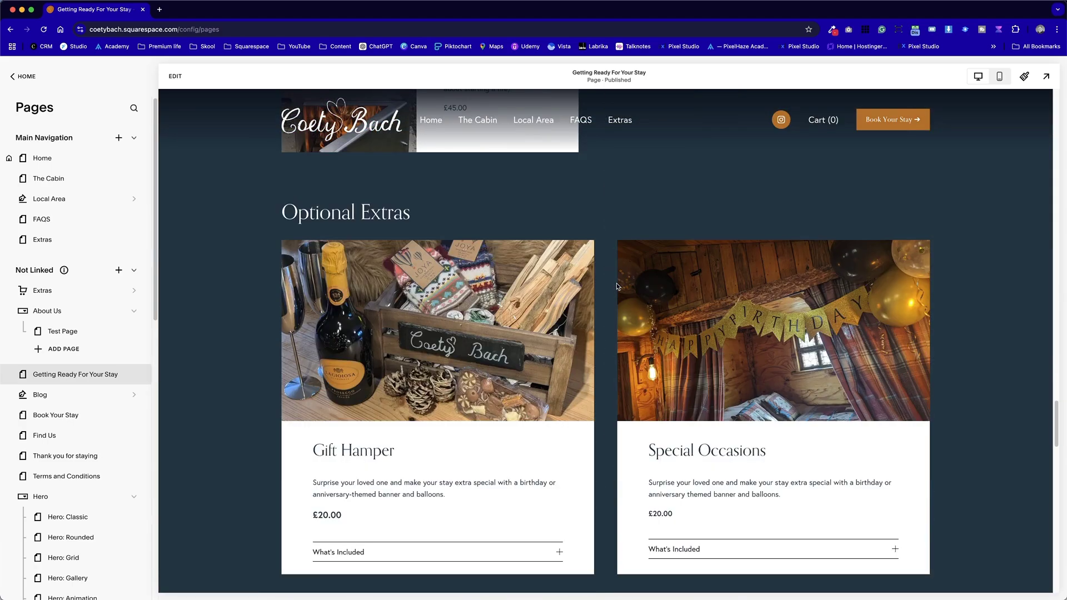
scroll(616, 286, down, 2)
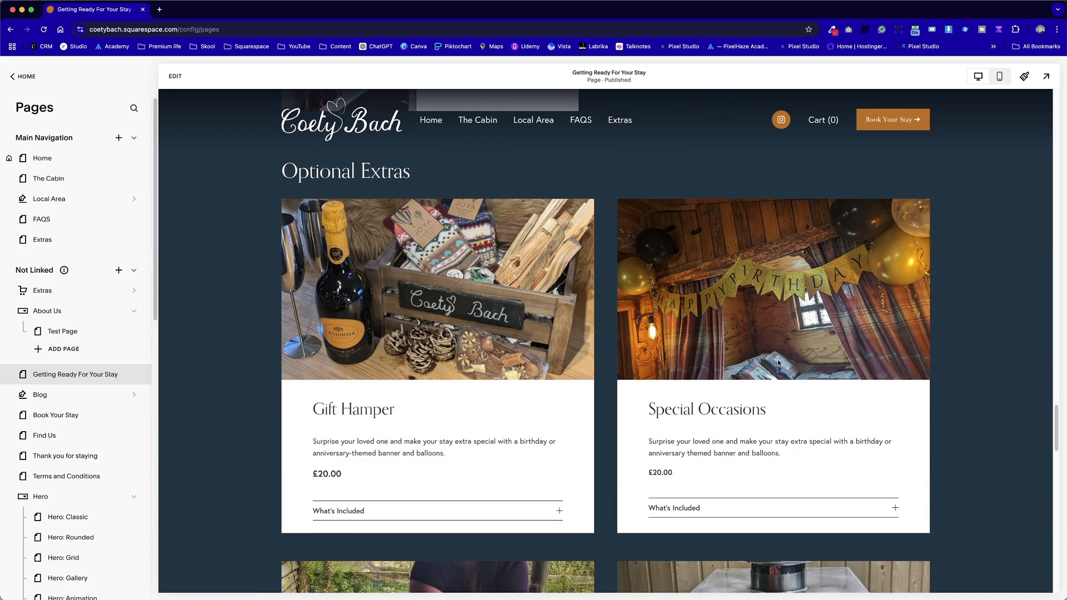
scroll(778, 363, down, 5)
scroll(634, 279, up, 13)
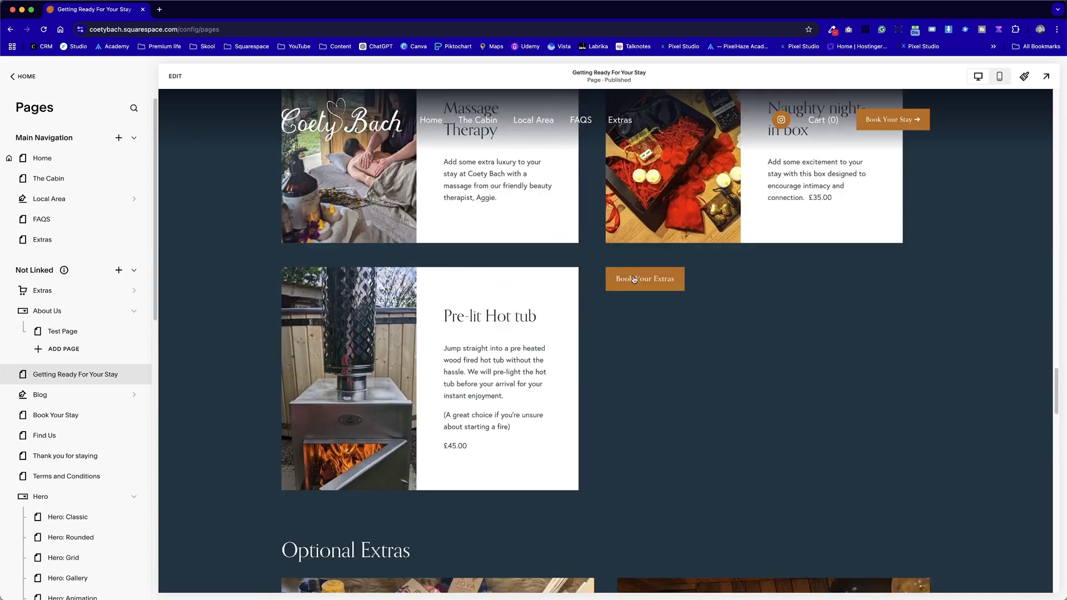
Reopen the page for editing and set the old extras section's colour theme to Light 1
click(176, 78)
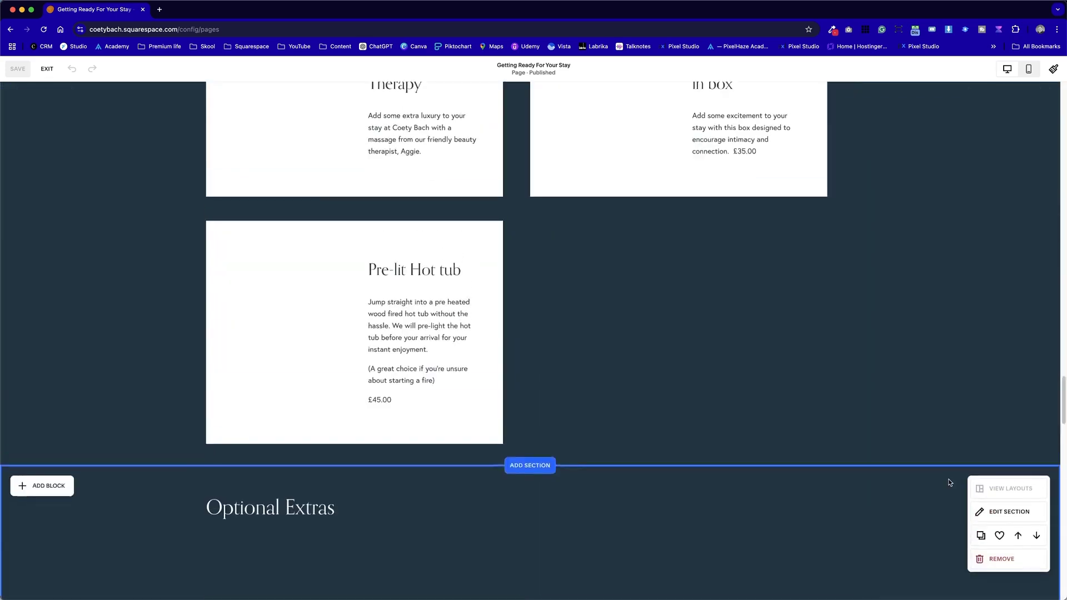
scroll(949, 483, up, 1)
click(1009, 128)
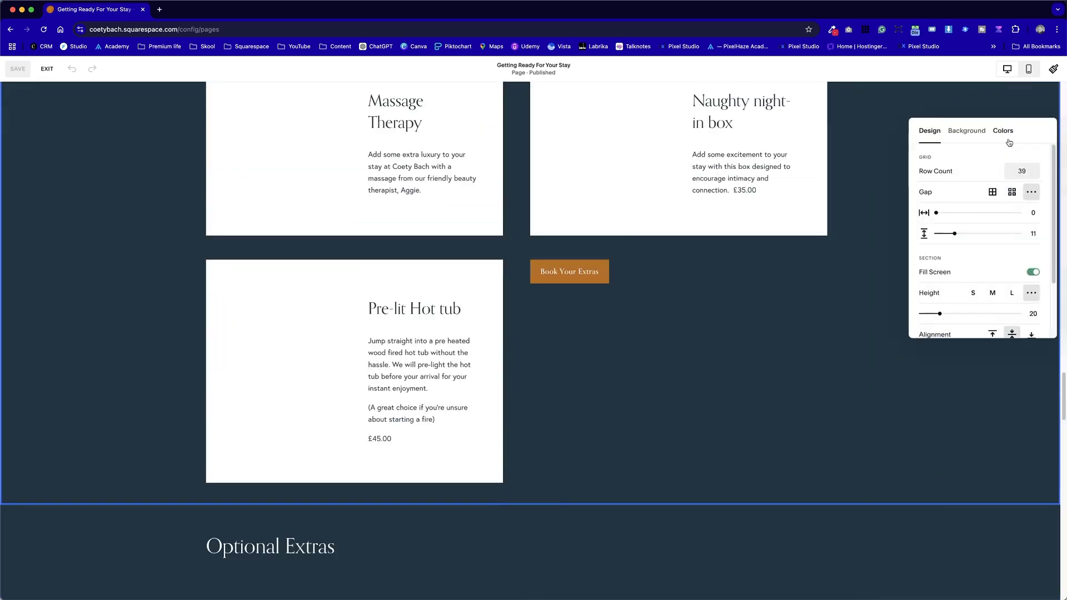
click(1004, 131)
click(989, 256)
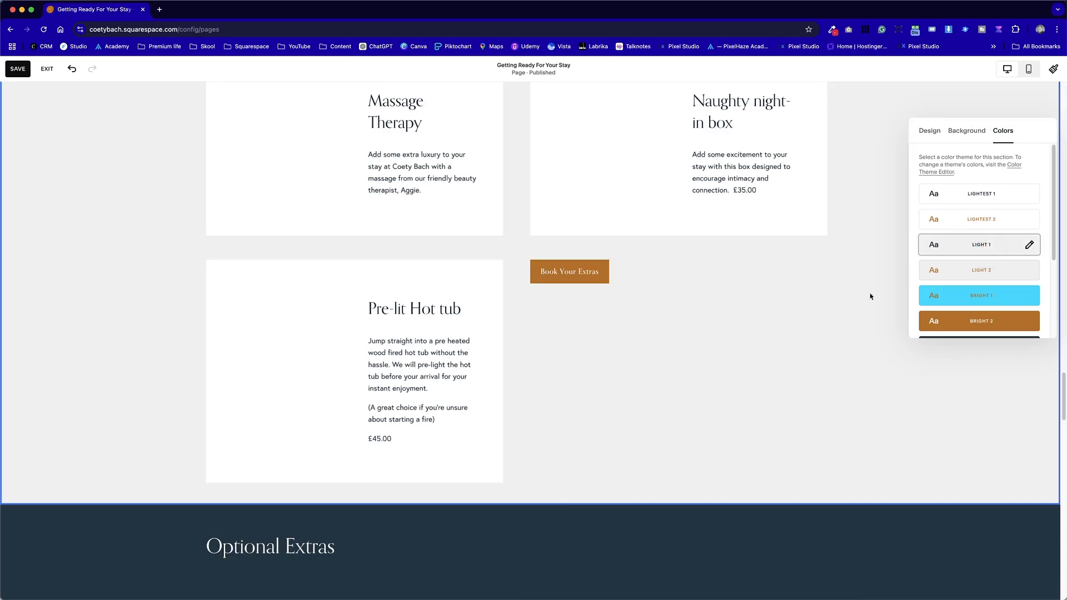
Check the contrast between the recoloured old section and the new Optional Extras section, and save the page changes
scroll(753, 458, down, 10)
scroll(865, 455, down, 5)
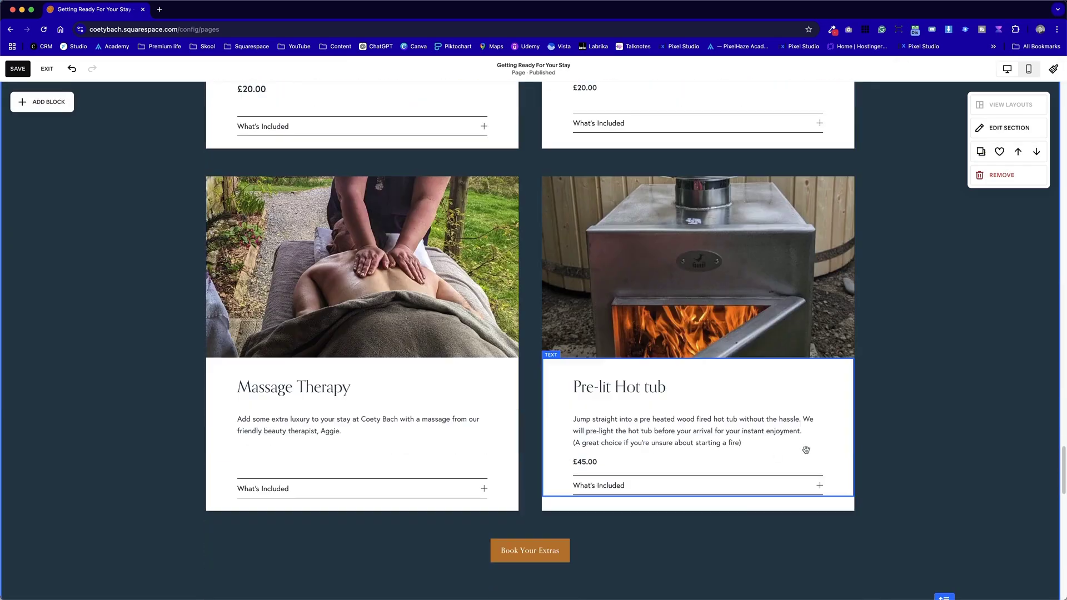
scroll(866, 457, up, 5)
scroll(869, 459, up, 3)
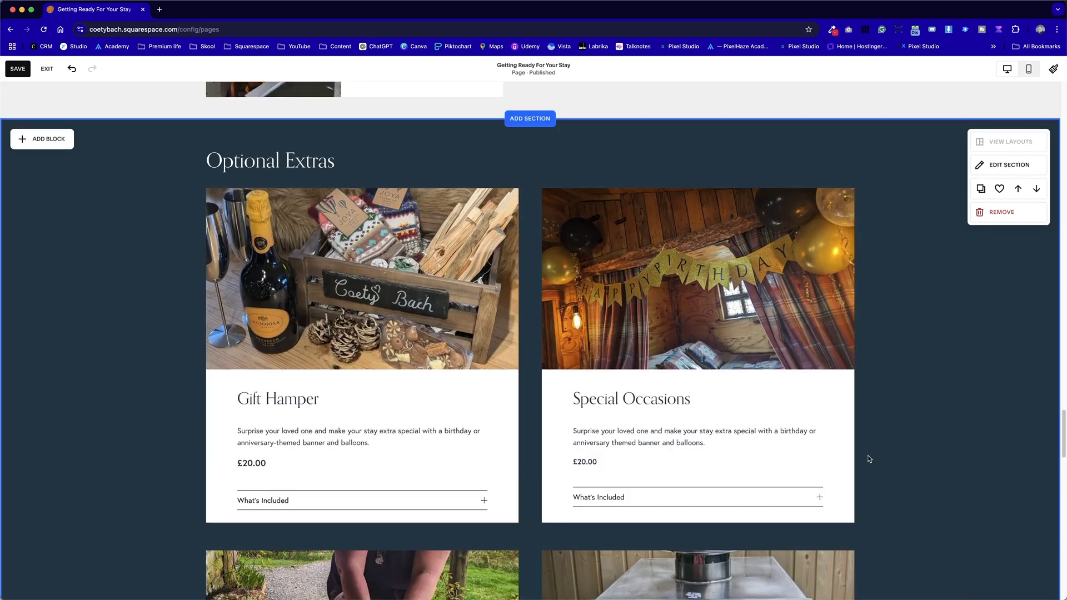
scroll(869, 459, up, 8)
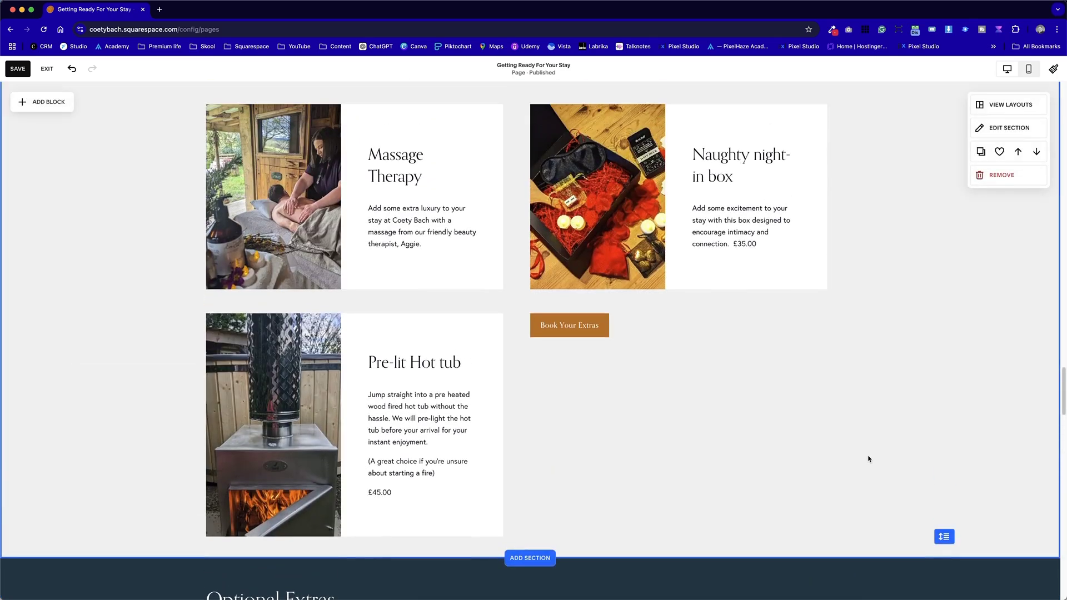
scroll(560, 428, down, 12)
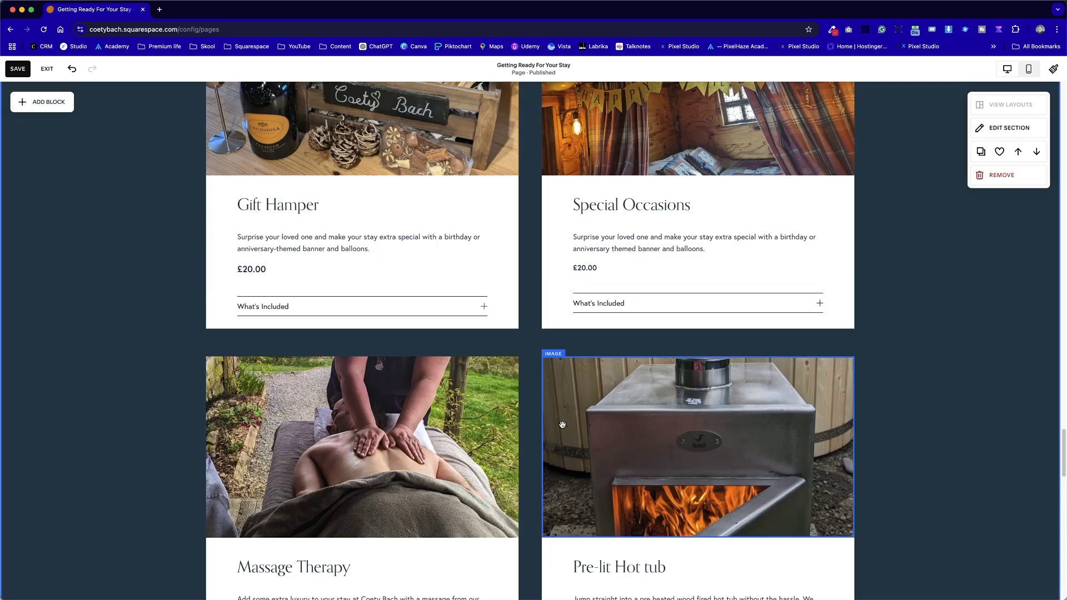
scroll(765, 429, down, 5)
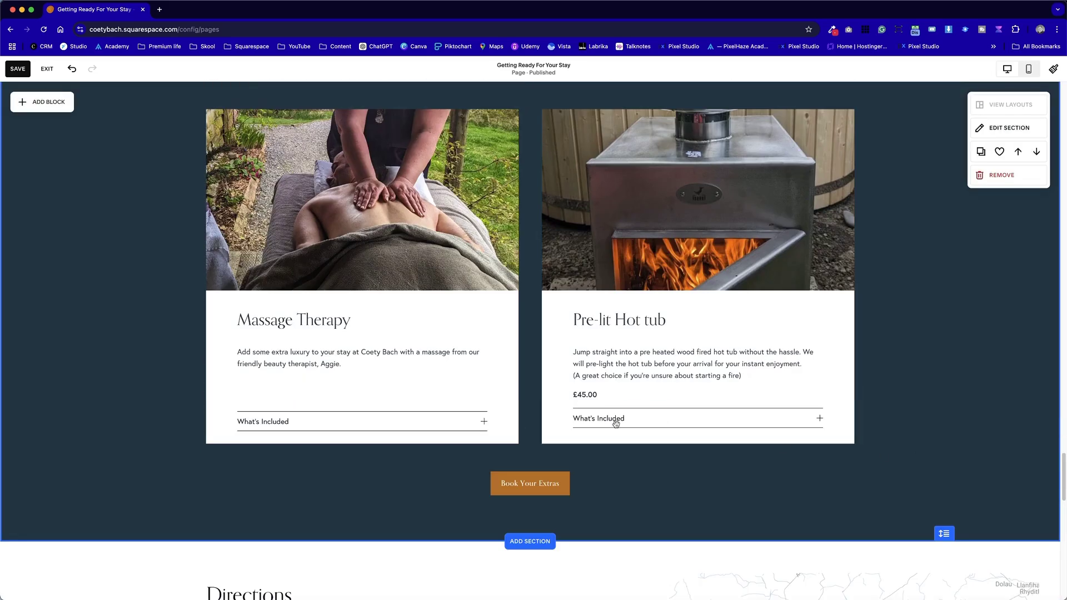
click(20, 71)
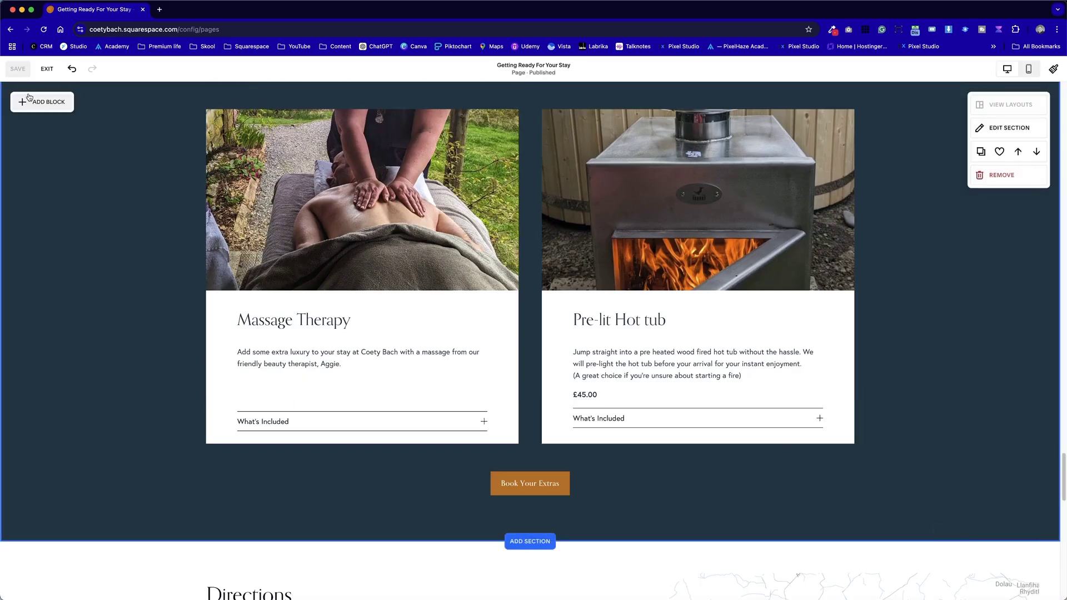